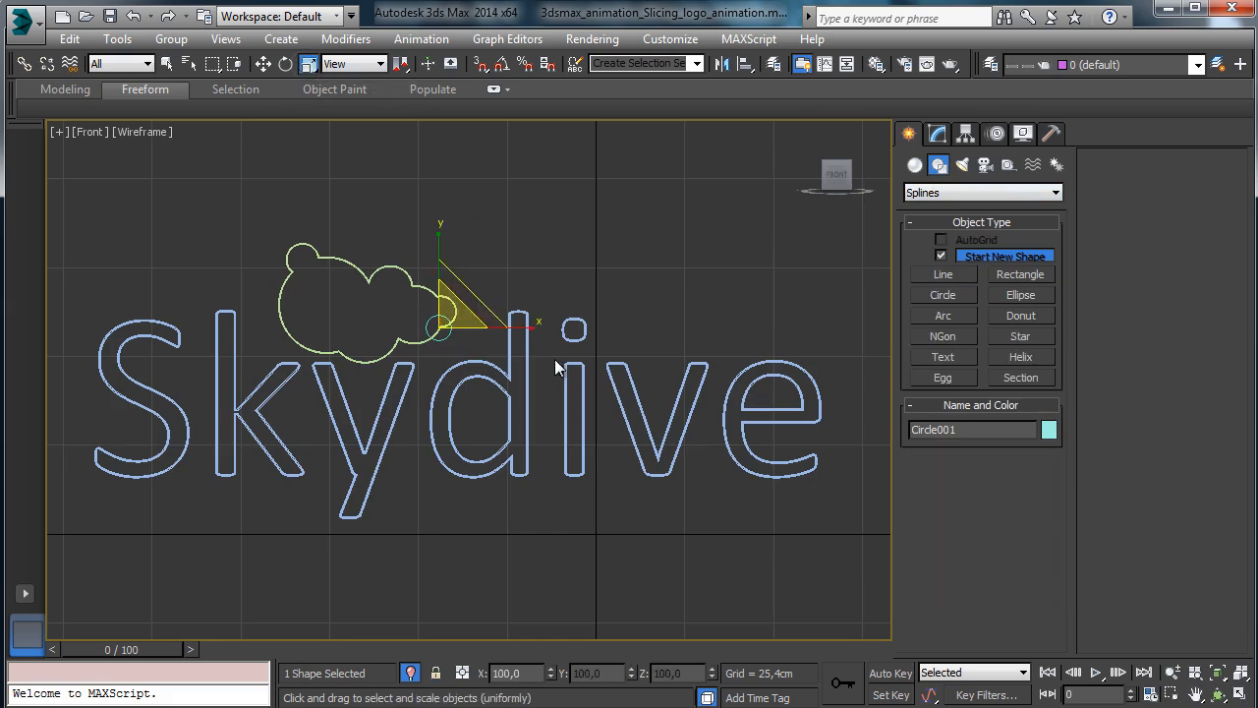
# Shift-scale the circle repeatedly to clone progressively larger concentric copies around the cloud.
pyautogui.moveTo(492, 278)
pyautogui.keyDown('shift'); pyautogui.mouseDown()
pyautogui.moveTo(528, 245)
pyautogui.moveTo(502, 272)
pyautogui.moveTo(492, 252)
pyautogui.moveTo(509, 219)
pyautogui.mouseUp(); pyautogui.keyUp('shift')
pyautogui.click(629, 447)
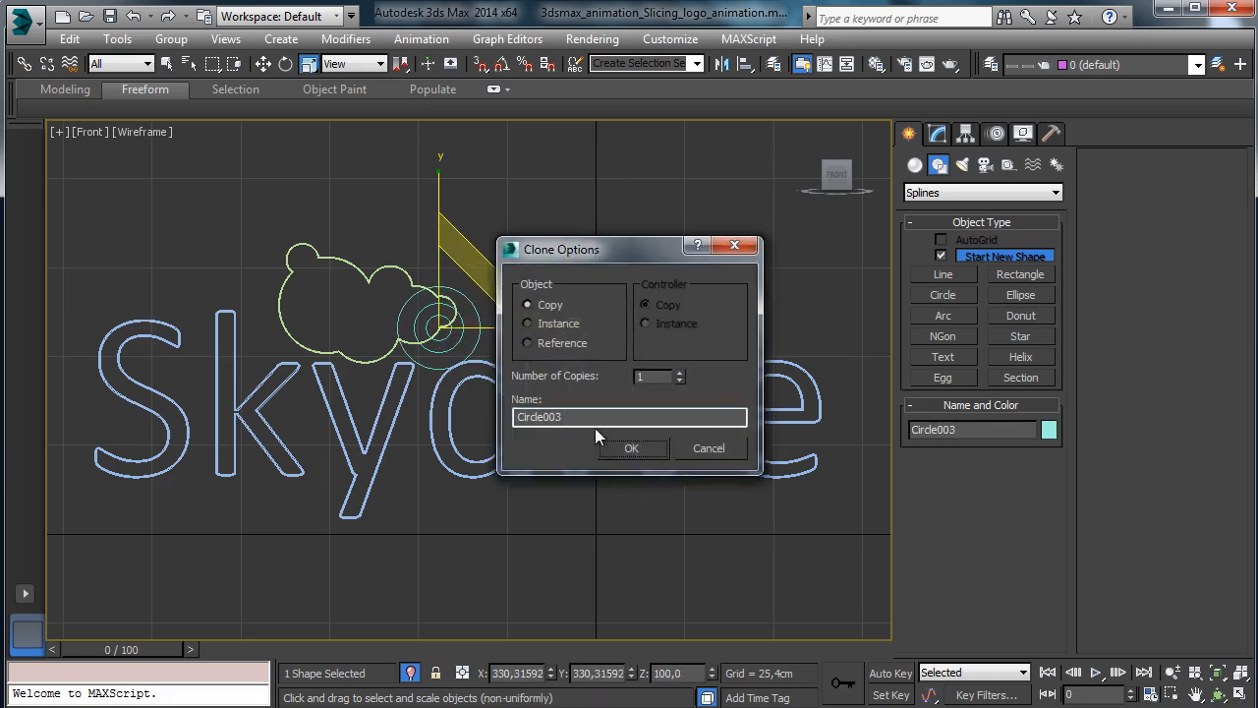
pyautogui.click(630, 449)
pyautogui.moveTo(476, 286)
pyautogui.keyDown('shift'); pyautogui.mouseDown()
pyautogui.moveTo(480, 299)
pyautogui.moveTo(496, 251)
pyautogui.moveTo(521, 257)
pyautogui.mouseUp(); pyautogui.keyUp('shift')
pyautogui.click(630, 448)
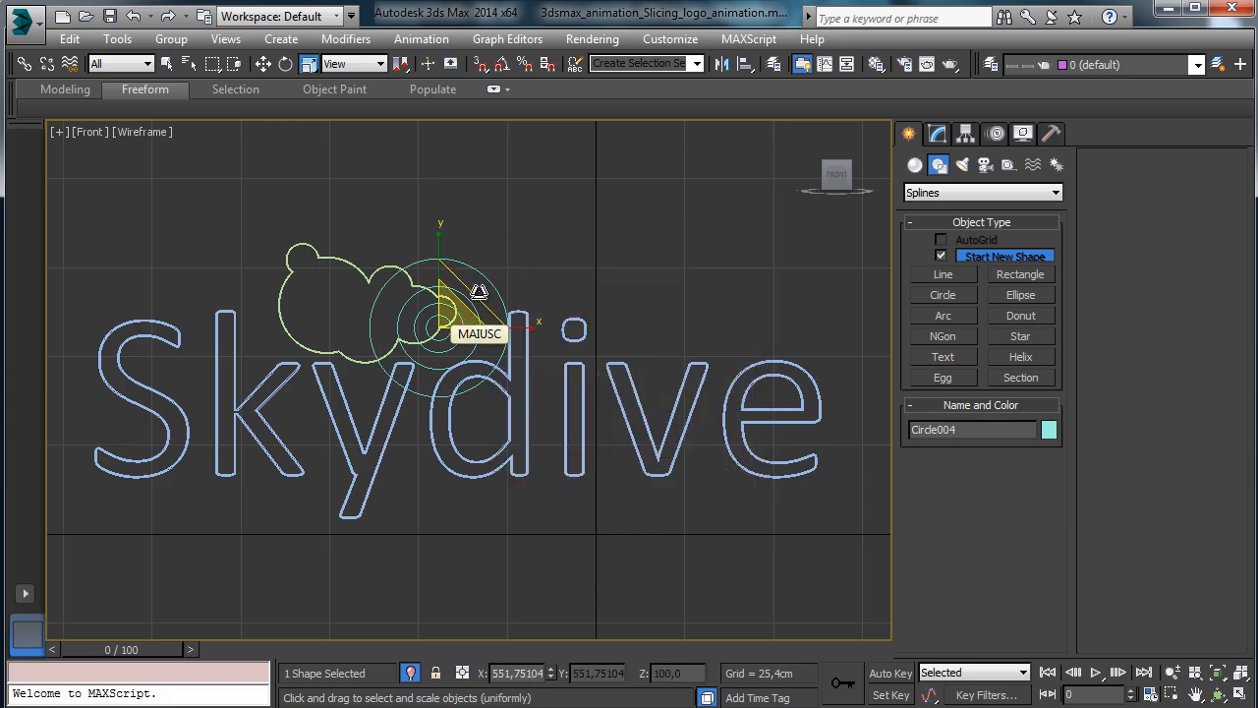
pyautogui.moveTo(471, 295)
pyautogui.keyDown('shift'); pyautogui.mouseDown()
pyautogui.moveTo(478, 272)
pyautogui.moveTo(491, 273)
pyautogui.moveTo(466, 291)
pyautogui.moveTo(477, 288)
pyautogui.mouseUp(); pyautogui.keyUp('shift')
pyautogui.click(630, 448)
pyautogui.click(630, 448)
pyautogui.click(630, 449)
pyautogui.click(630, 447)
pyautogui.click(645, 449)
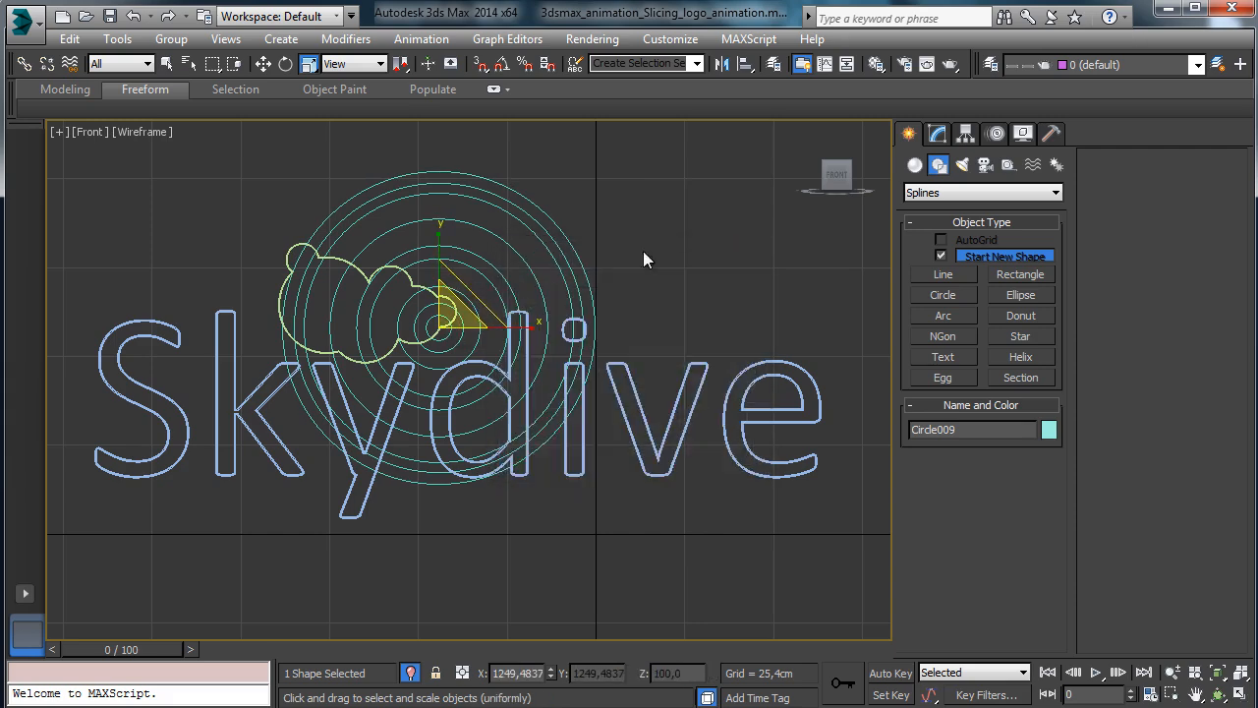
# Ctrl-select the eight circle copies and restore the four-viewport layout.
pyautogui.click(167, 64)
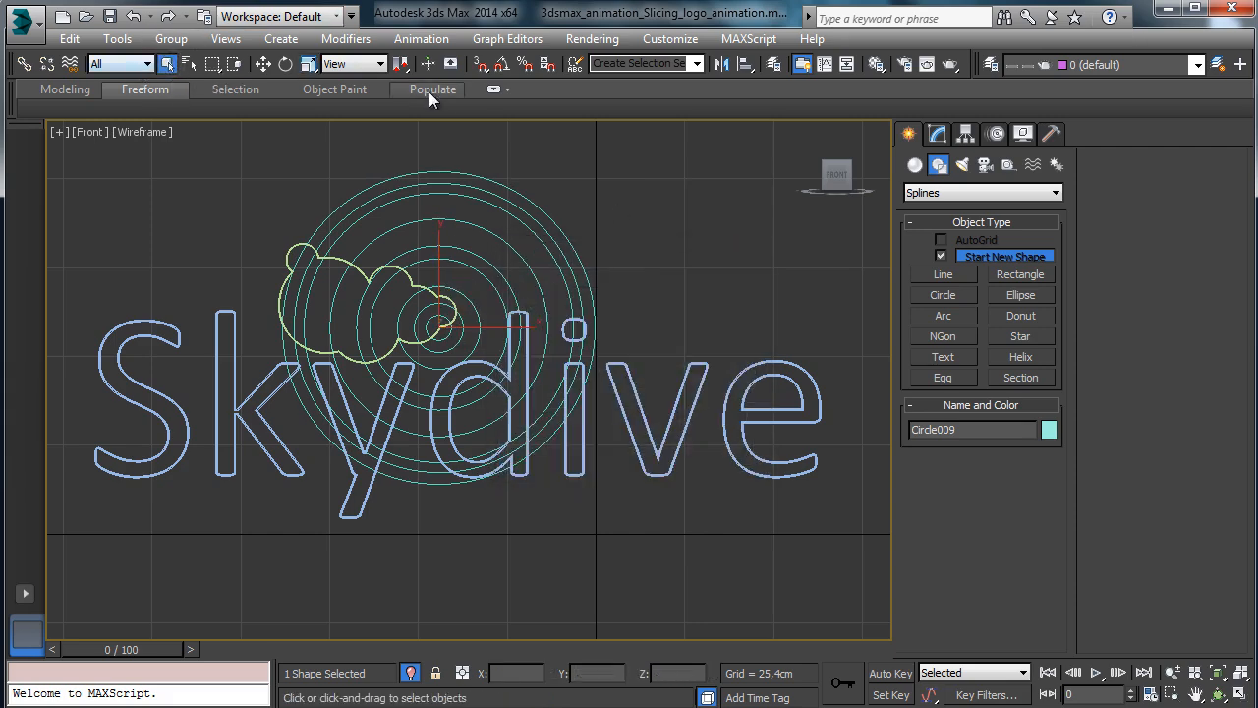
pyautogui.keyDown('ctrl'); pyautogui.click(478, 340); pyautogui.keyUp('ctrl')
pyautogui.keyDown('ctrl'); pyautogui.click(491, 285); pyautogui.keyUp('ctrl')
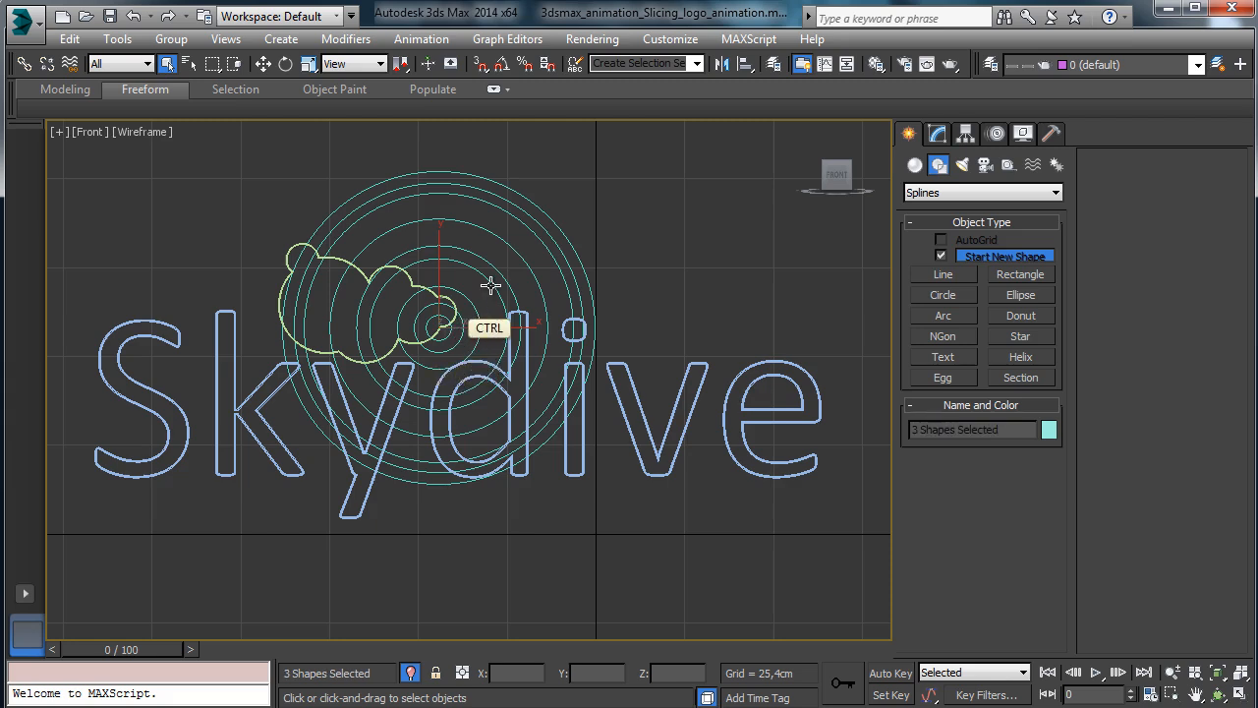
pyautogui.keyDown('ctrl'); pyautogui.click(493, 269); pyautogui.keyUp('ctrl')
pyautogui.keyDown('ctrl'); pyautogui.click(508, 249); pyautogui.keyUp('ctrl')
pyautogui.keyDown('ctrl'); pyautogui.click(530, 229); pyautogui.keyUp('ctrl')
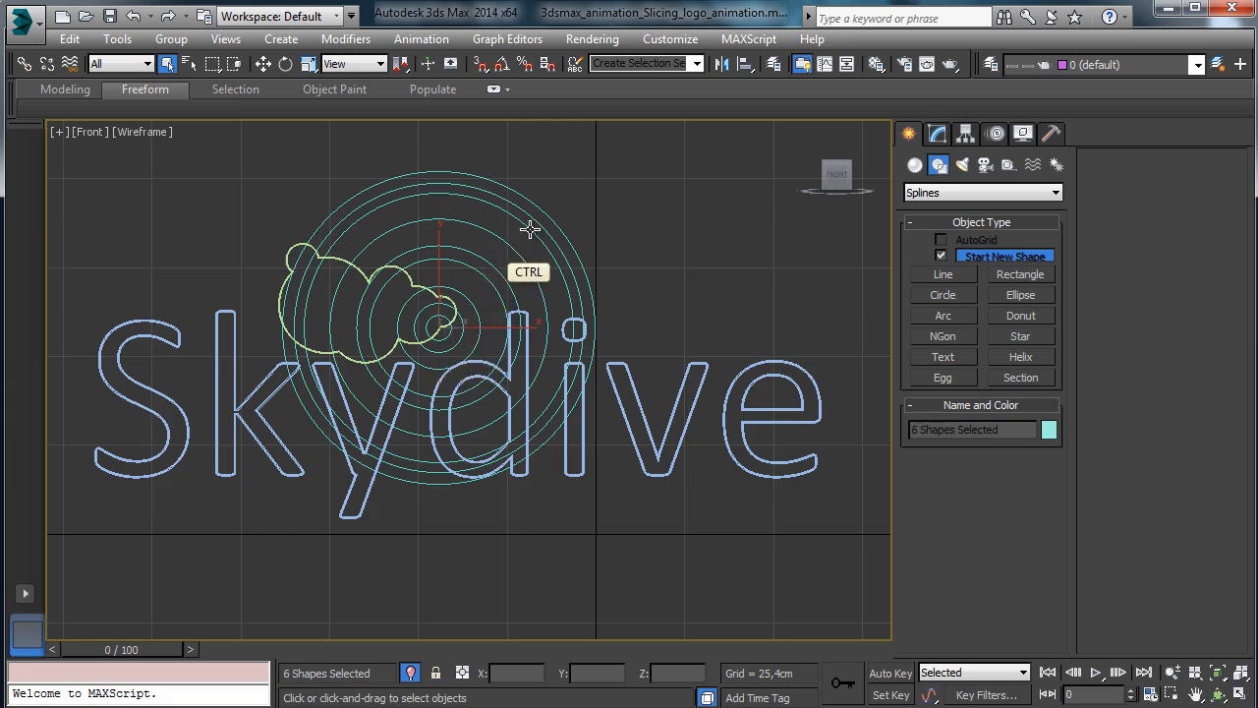
pyautogui.keyDown('ctrl'); pyautogui.click(531, 219); pyautogui.keyUp('ctrl')
pyautogui.keyDown('ctrl'); pyautogui.click(544, 213); pyautogui.keyUp('ctrl')
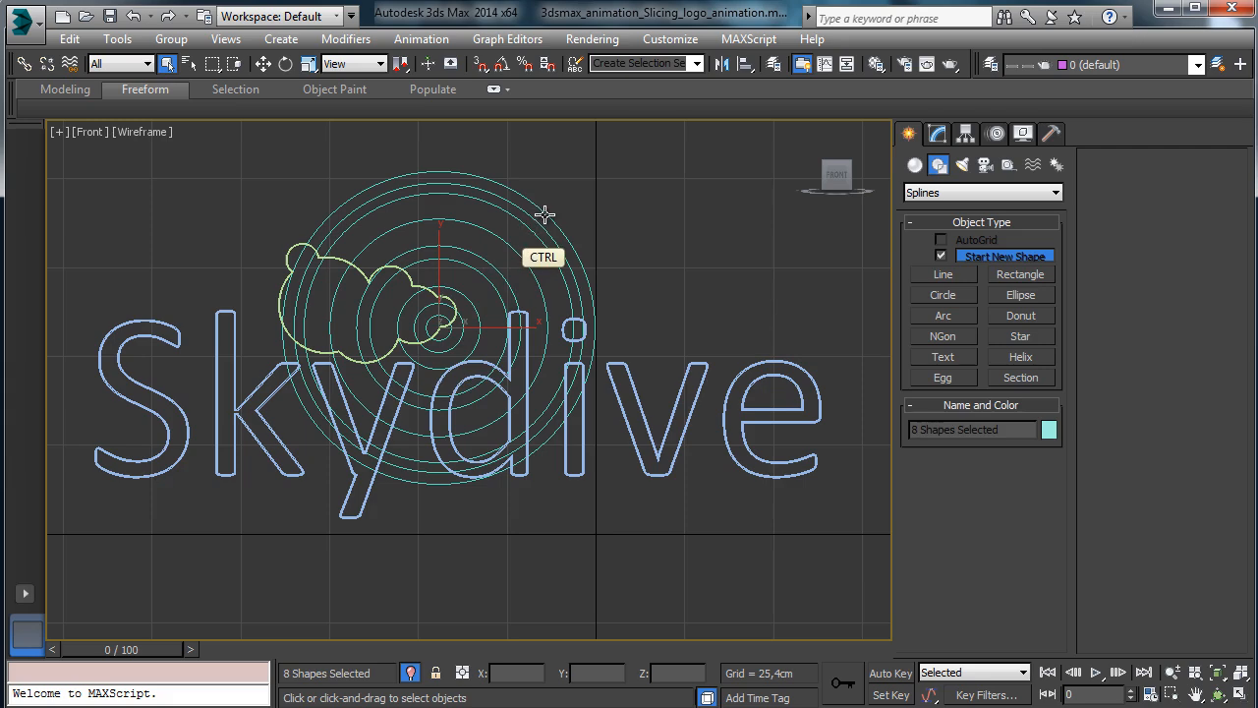
pyautogui.click(1240, 693)
# Maximize the camera viewport, switch it to Perspective, and orbit around the Skydive logo.
pyautogui.rightClick(858, 518)
pyautogui.click(1240, 694)
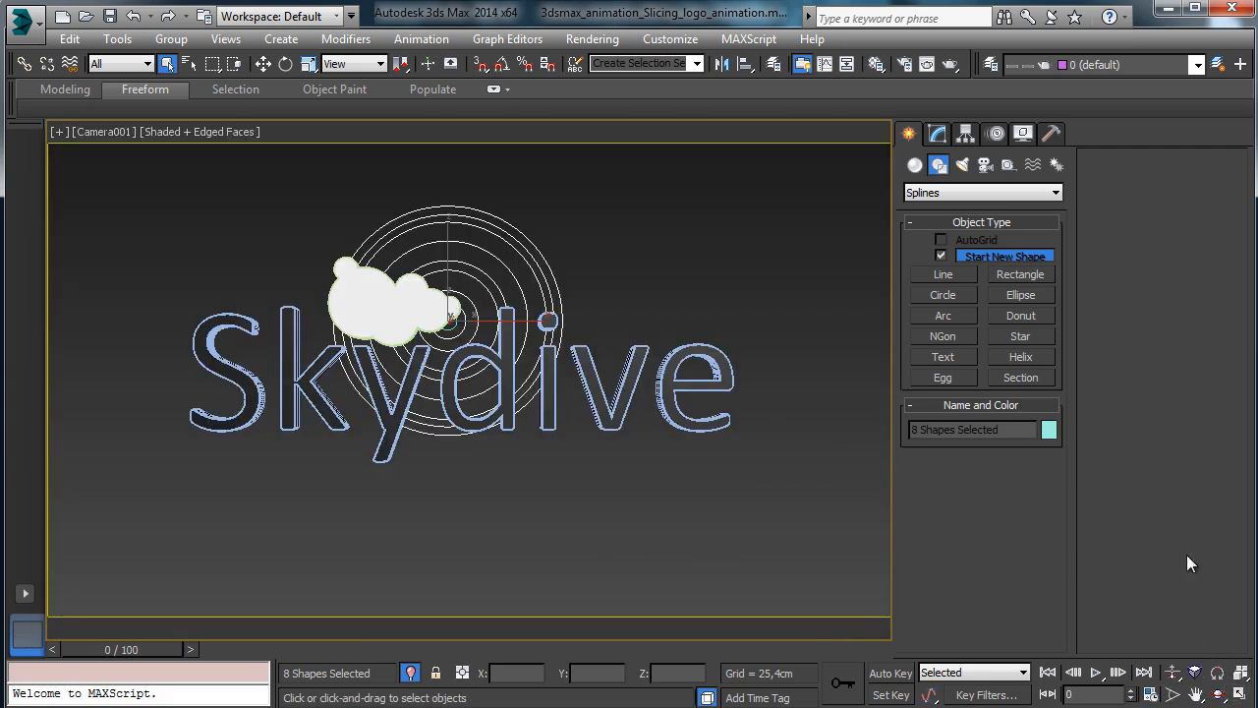
pyautogui.click(111, 132)
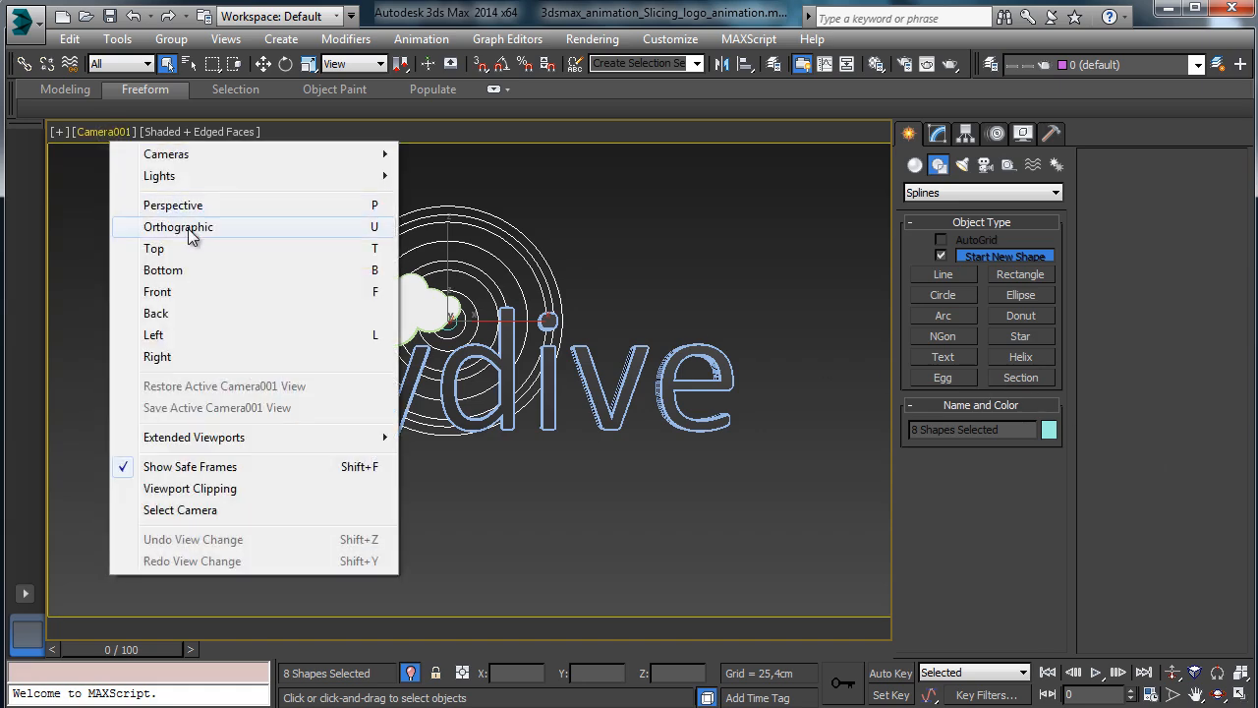
pyautogui.click(148, 206)
pyautogui.click(1218, 693)
pyautogui.moveTo(757, 354); pyautogui.dragTo(728, 275)
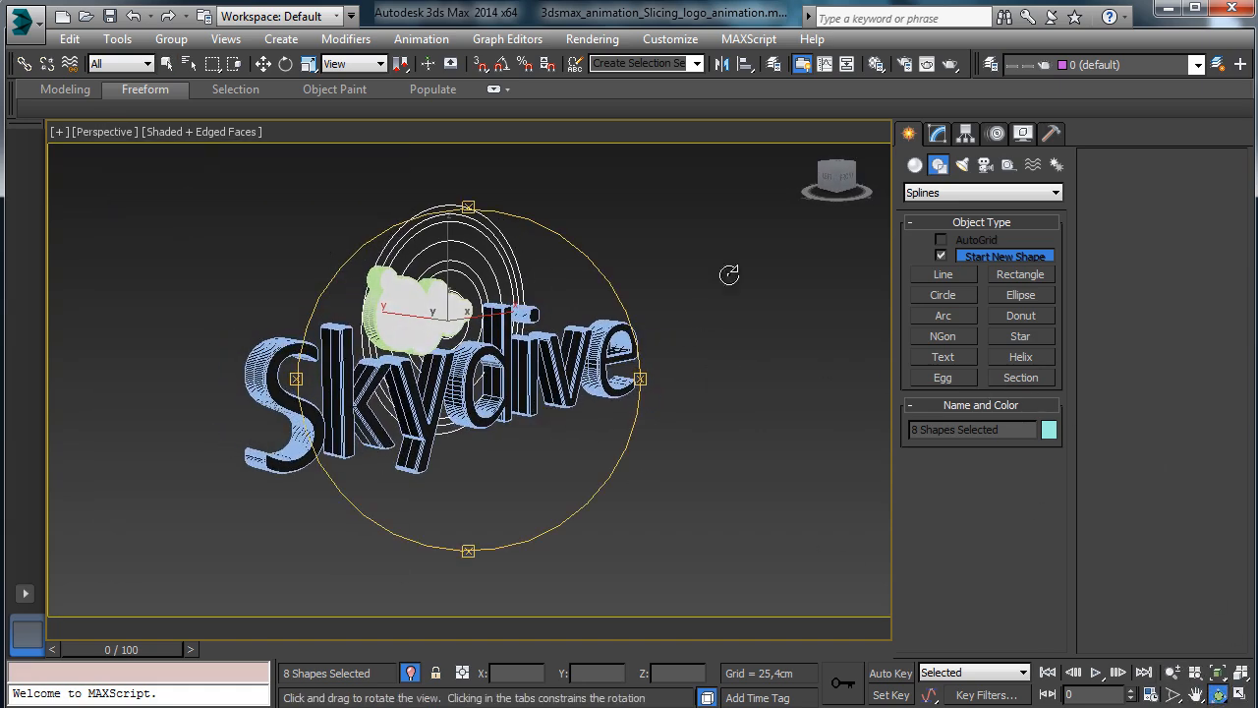
# Apply an Extrude modifier to the selected circles, turning them into 96,52 cm tubes.
pyautogui.click(265, 64)
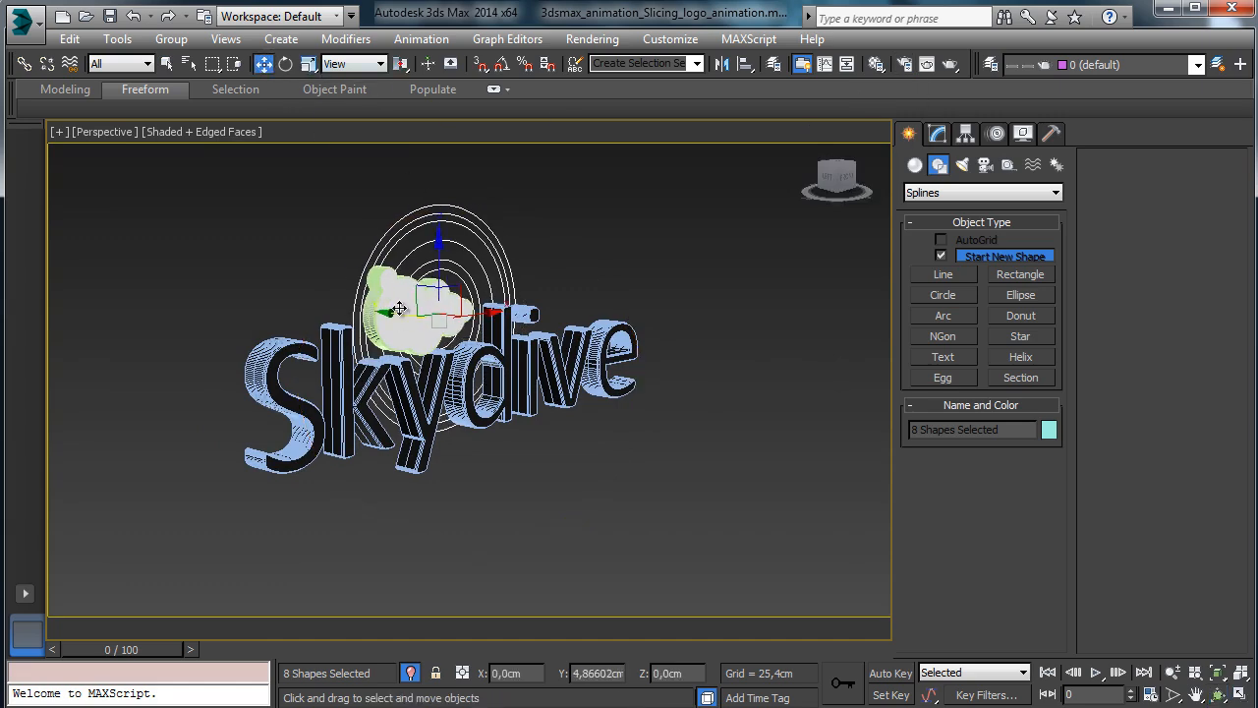
pyautogui.moveTo(399, 308); pyautogui.dragTo(396, 309)
pyautogui.click(936, 134)
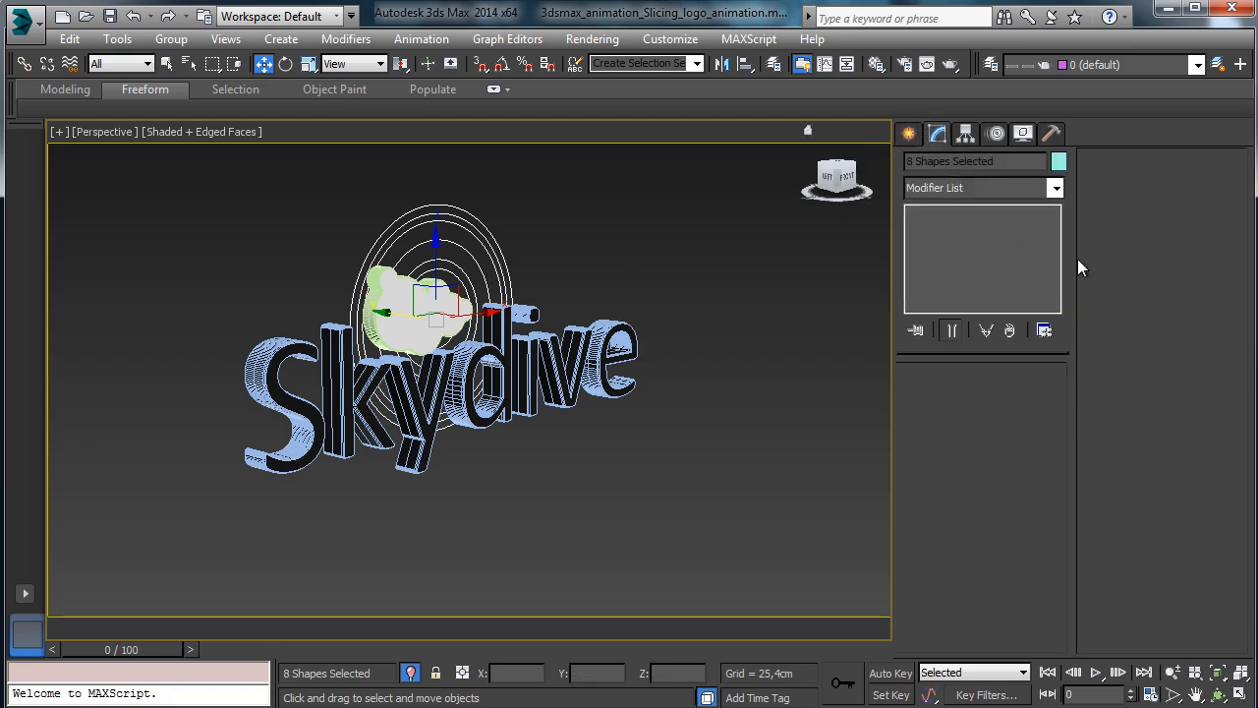
pyautogui.click(1056, 188)
pyautogui.scroll(5, 1053, 284)
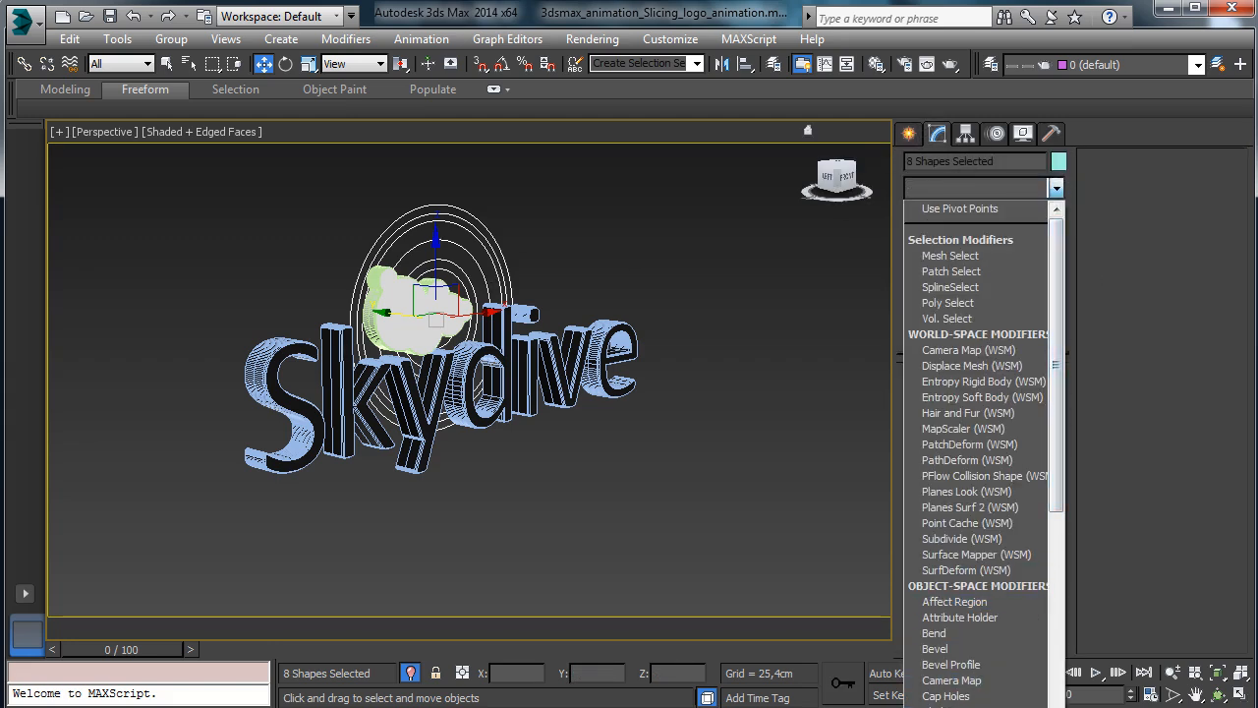
pyautogui.click(983, 706)
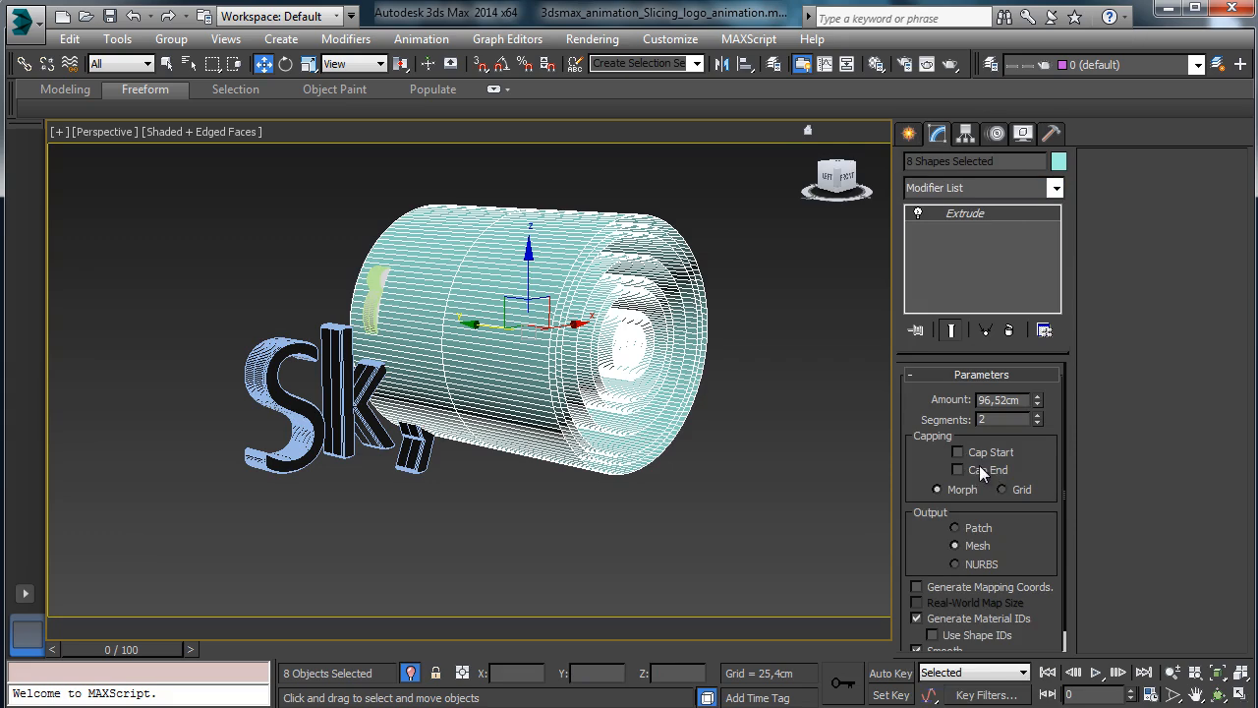
pyautogui.moveTo(484, 326); pyautogui.dragTo(443, 295)
pyautogui.click(1219, 695)
# Select Circle001 and give it the same Extrude modifier as the other circles.
pyautogui.click(168, 64)
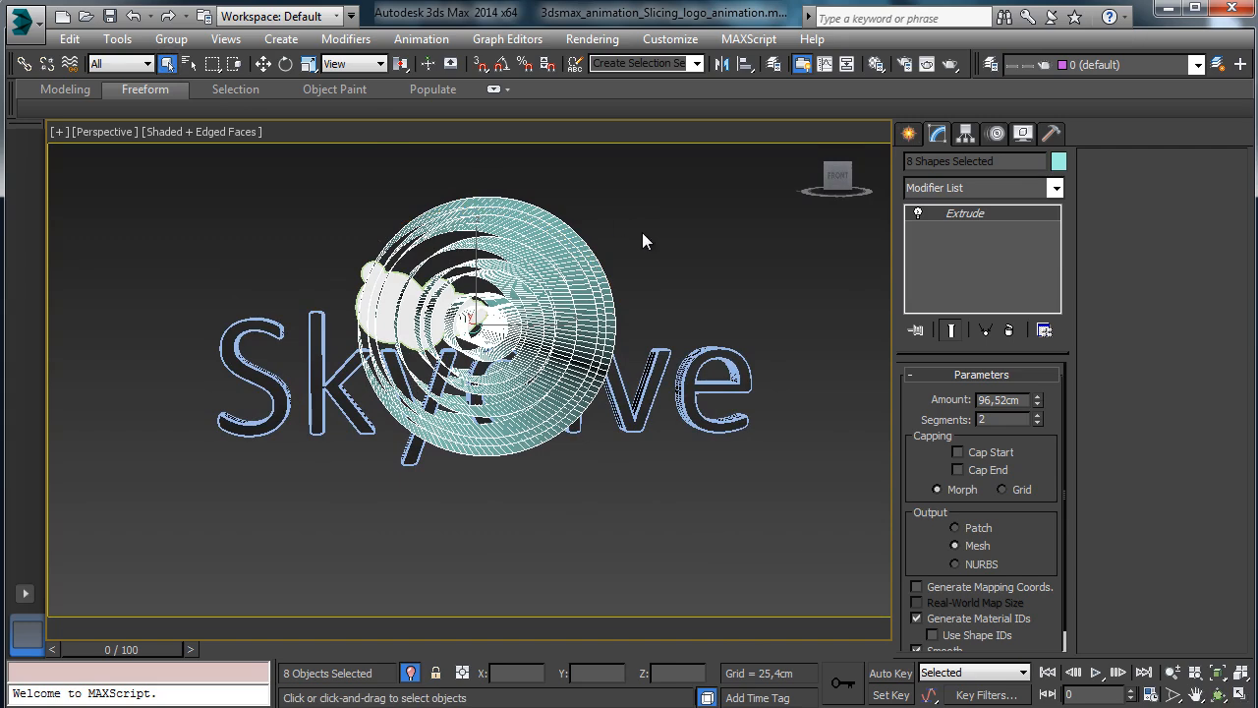
pyautogui.click(642, 232)
pyautogui.click(480, 338)
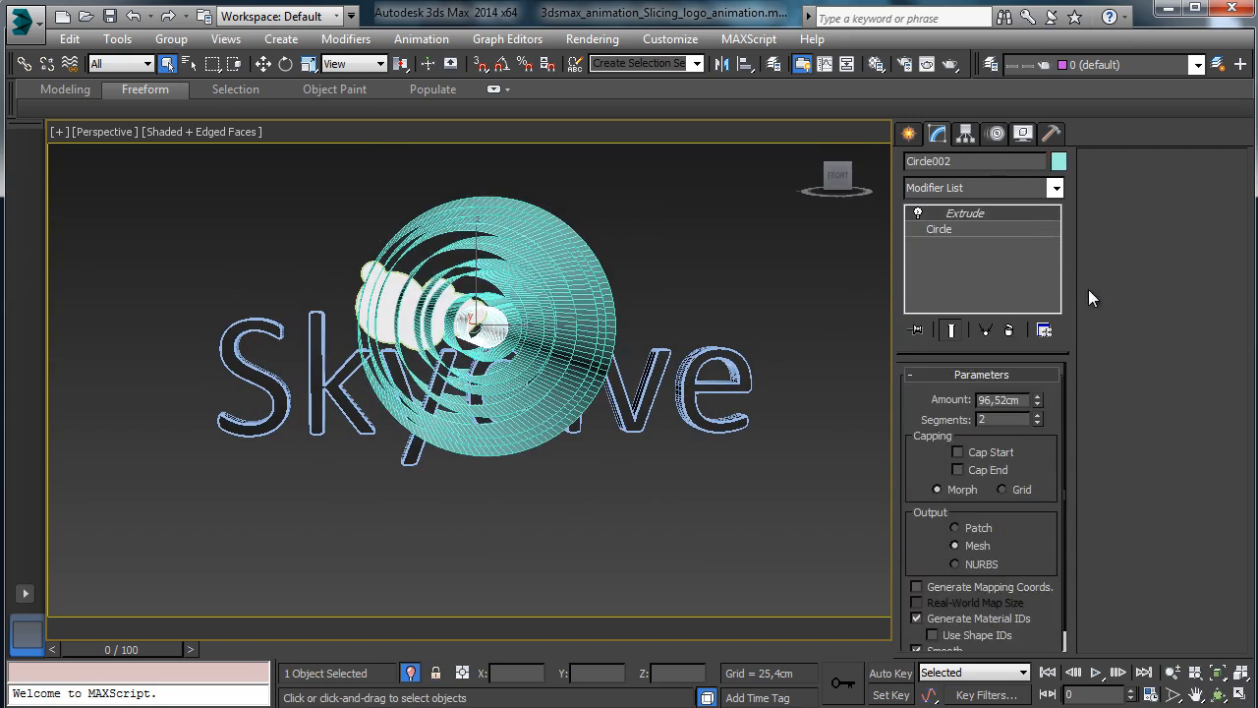
pyautogui.click(471, 331)
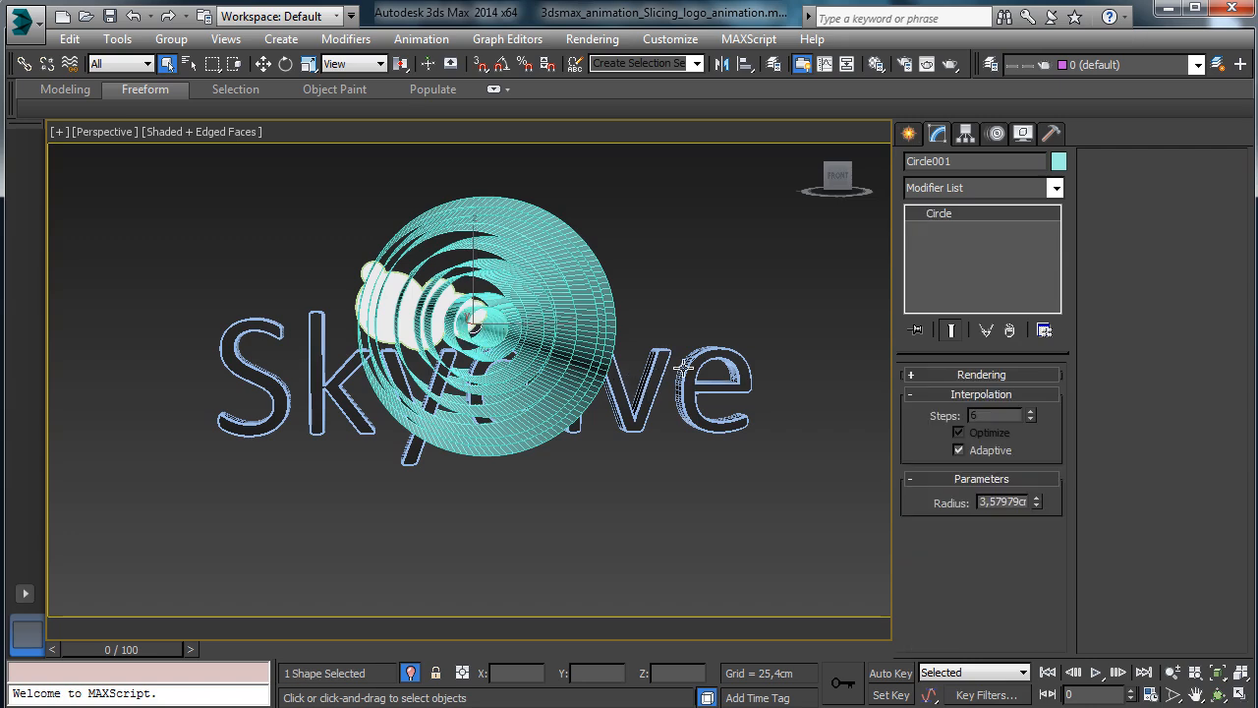
pyautogui.click(1055, 188)
pyautogui.scroll(3, 1042, 342)
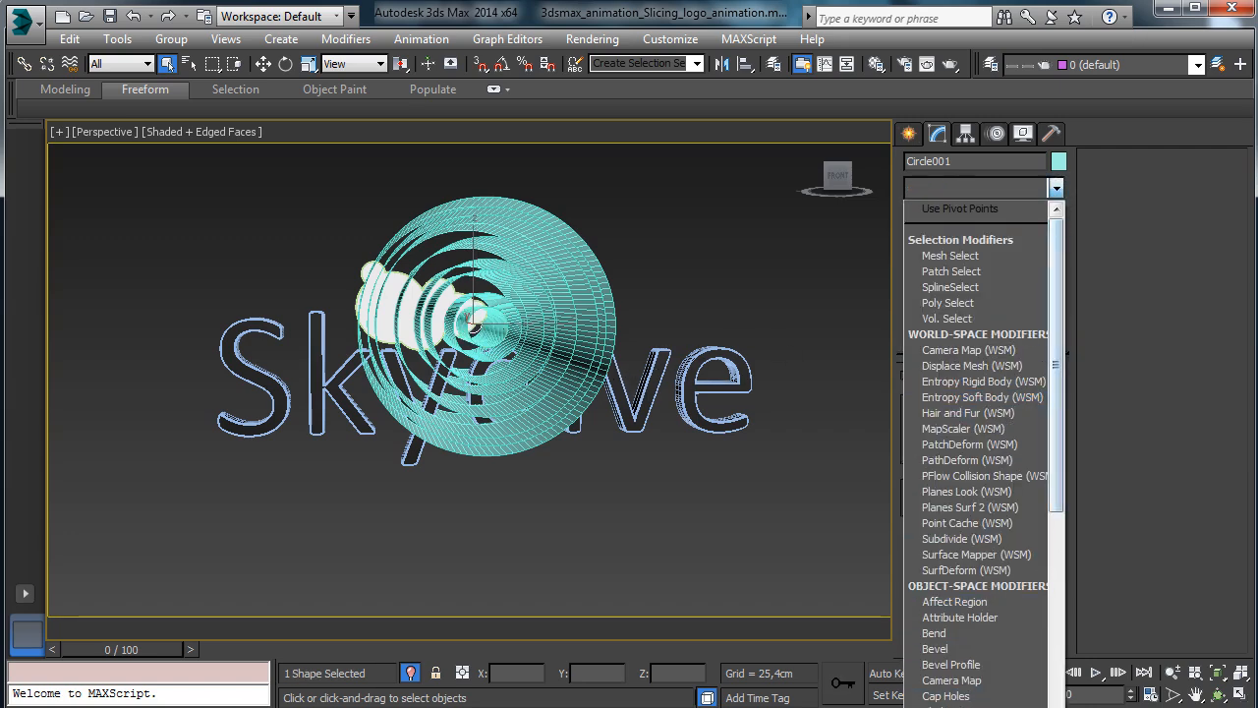
pyautogui.scroll(-5, 973, 539)
pyautogui.click(973, 538)
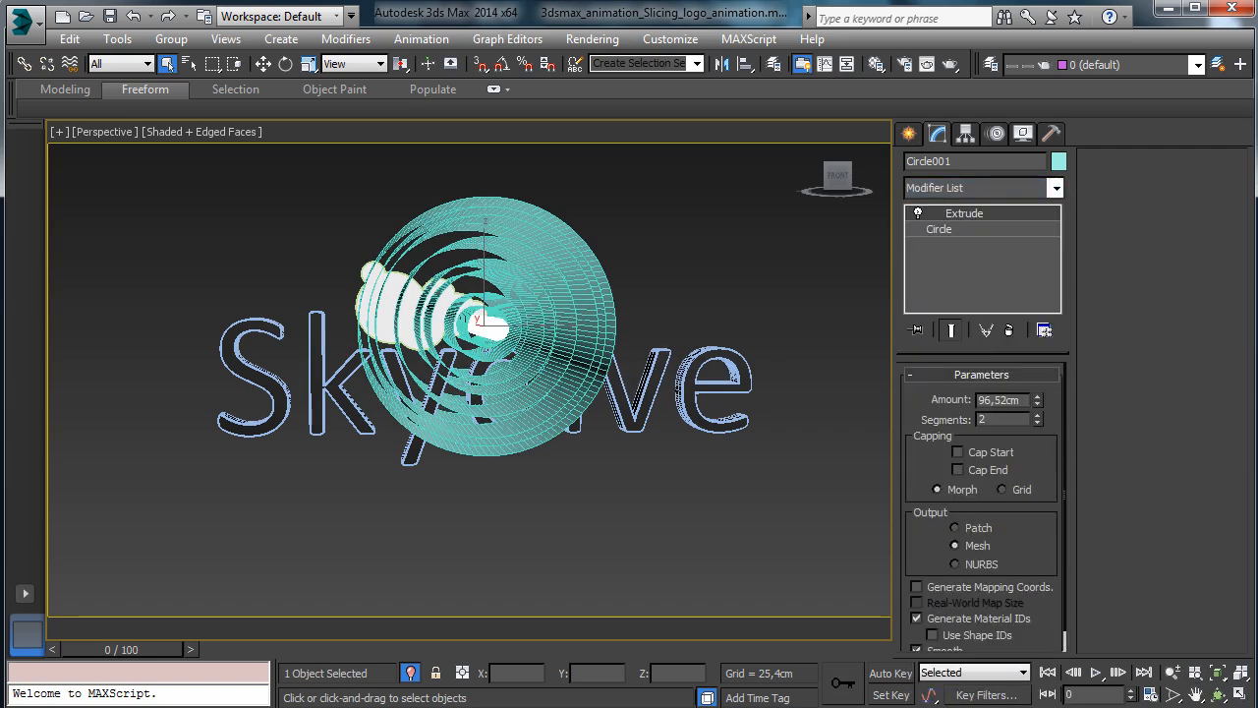
# Move the Circle001 tube about 30 cm along Y, then orbit back to a front view.
pyautogui.click(1218, 694)
pyautogui.moveTo(501, 353); pyautogui.dragTo(623, 292)
pyautogui.click(262, 64)
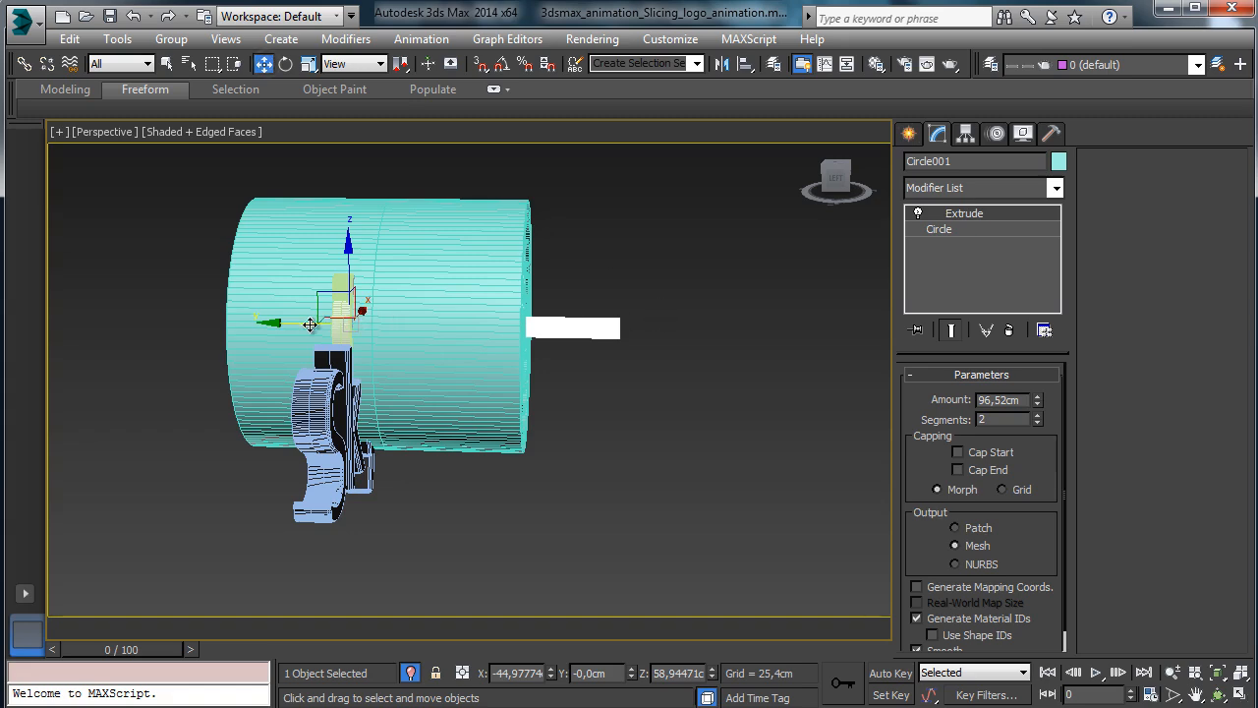
pyautogui.moveTo(310, 325); pyautogui.dragTo(224, 324)
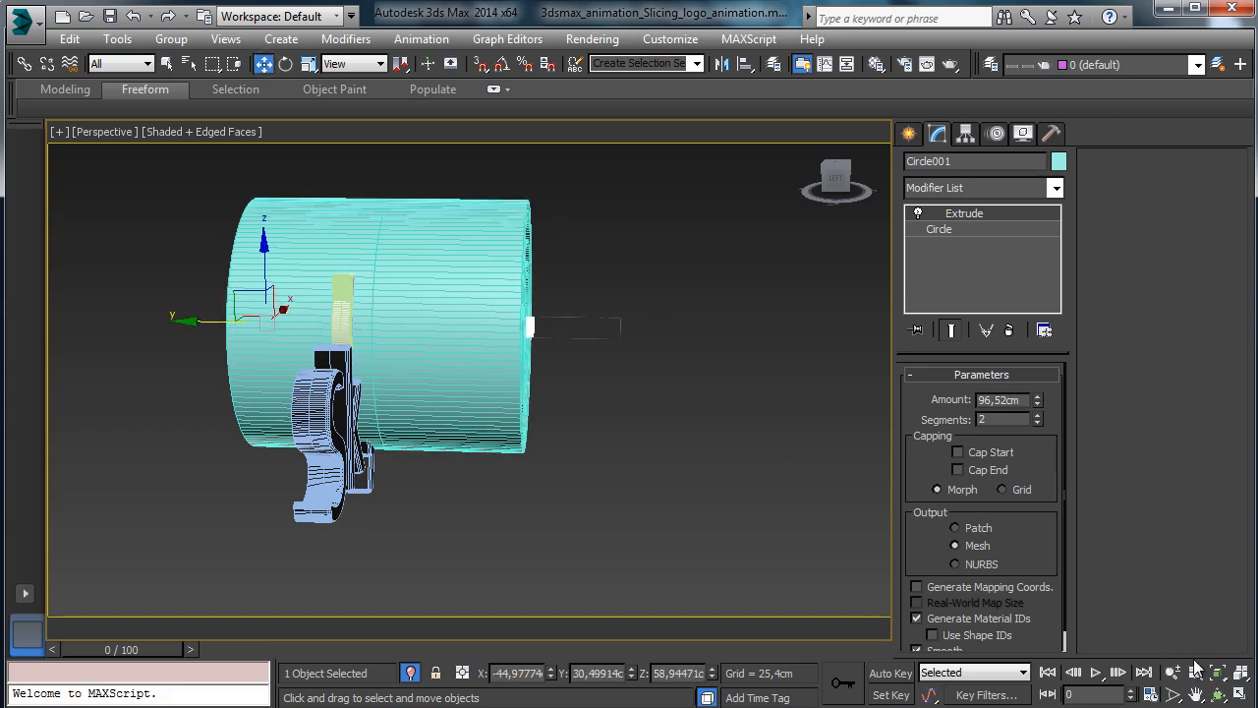
pyautogui.click(1216, 694)
pyautogui.moveTo(485, 365); pyautogui.dragTo(340, 339)
# Create a ProCutter compound object from the circle tube.
pyautogui.click(909, 134)
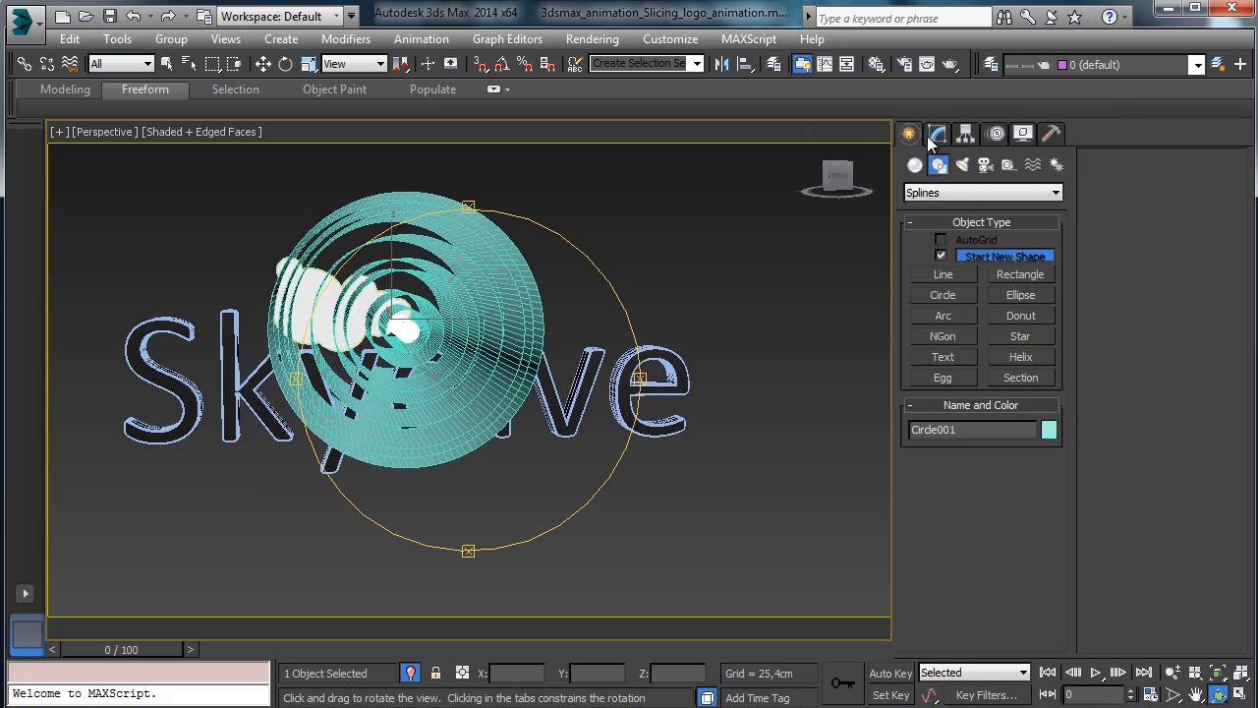
pyautogui.click(915, 165)
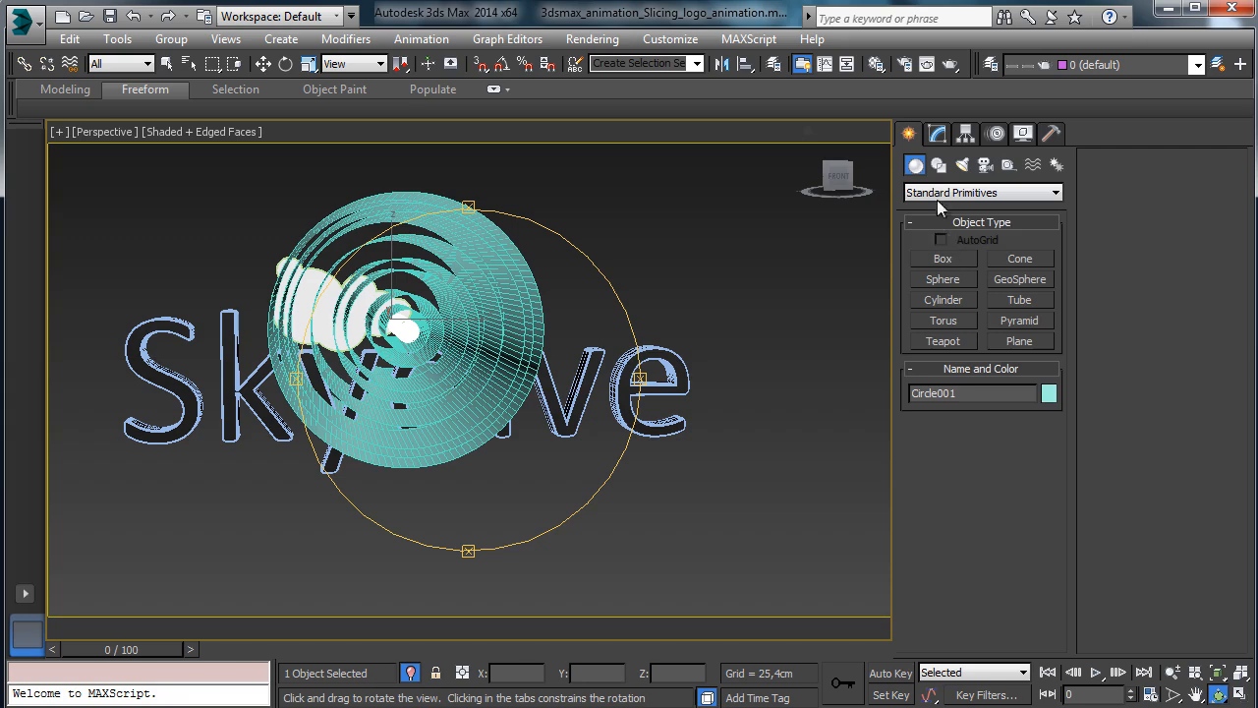
pyautogui.click(937, 195)
pyautogui.click(963, 234)
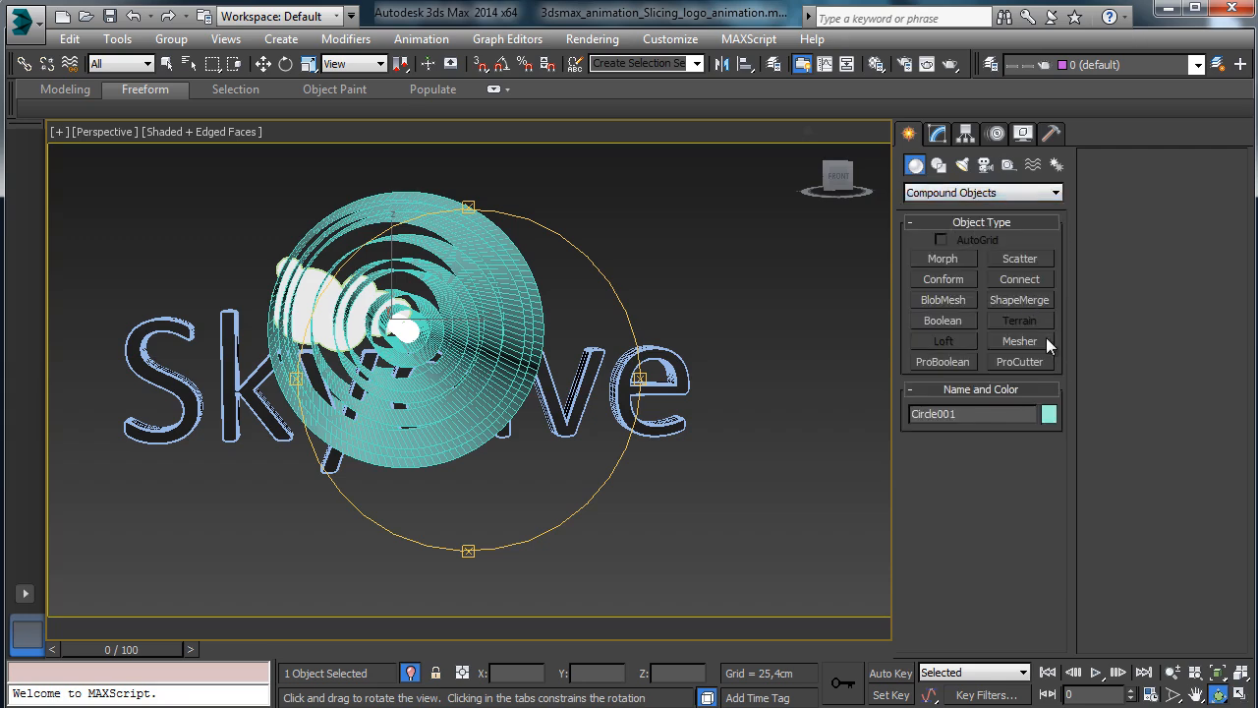
pyautogui.click(1044, 362)
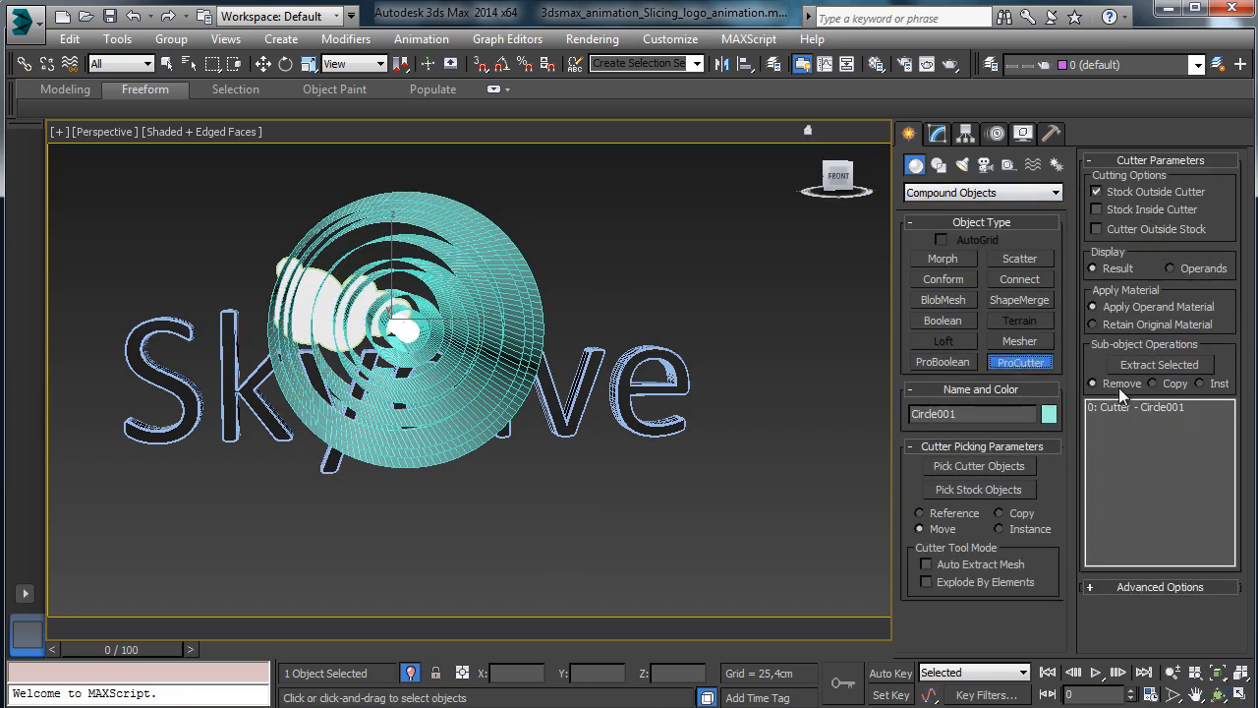
# Pick Circle002 through Circle009 as the ProCutter's cutter objects.
pyautogui.click(978, 466)
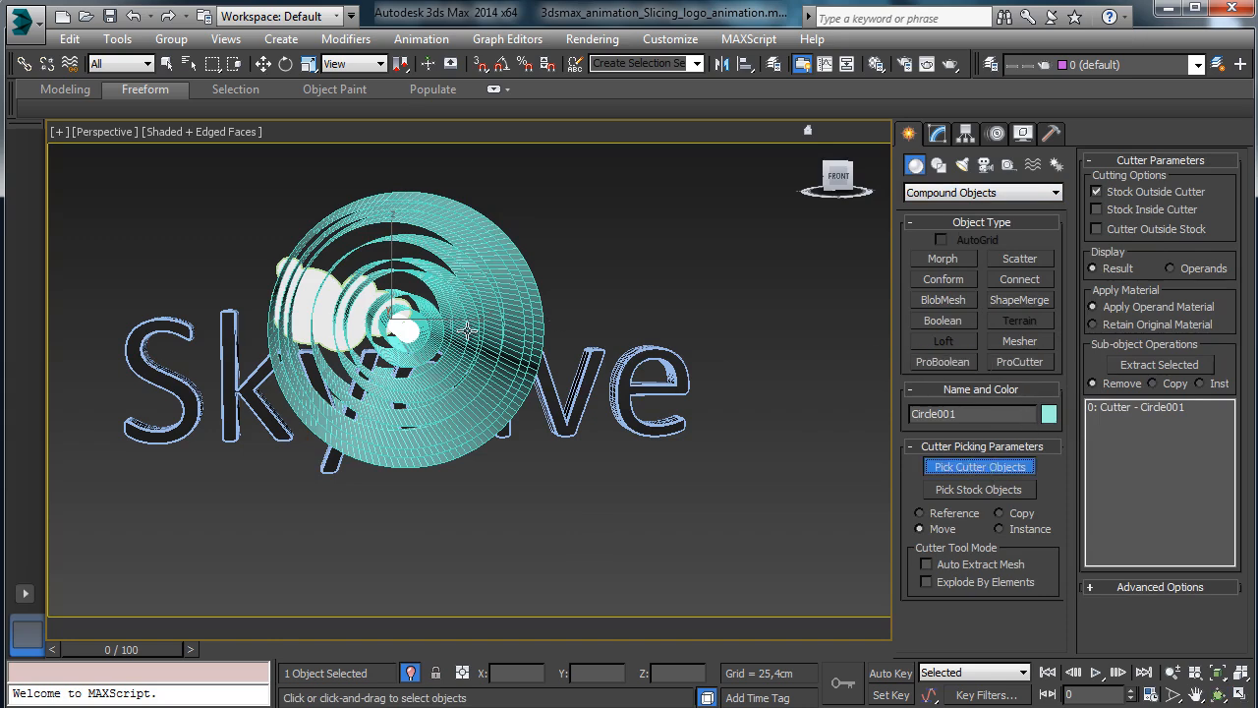
pyautogui.click(388, 339)
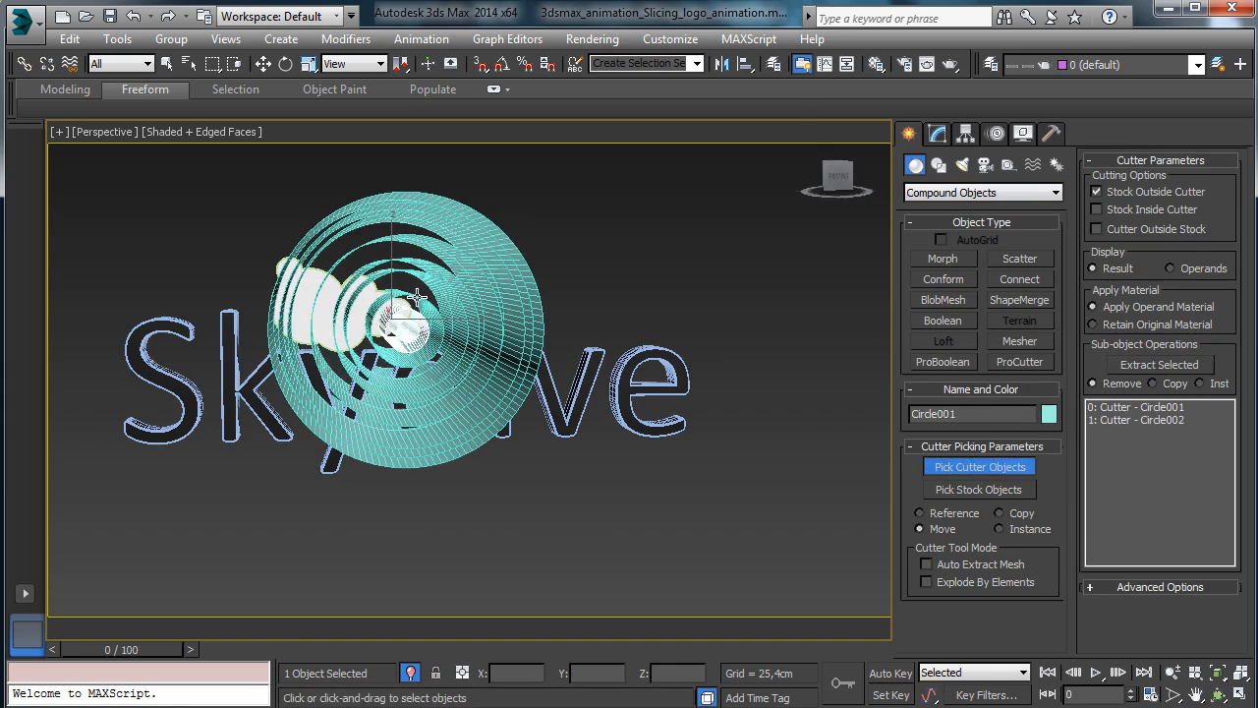
pyautogui.click(422, 295)
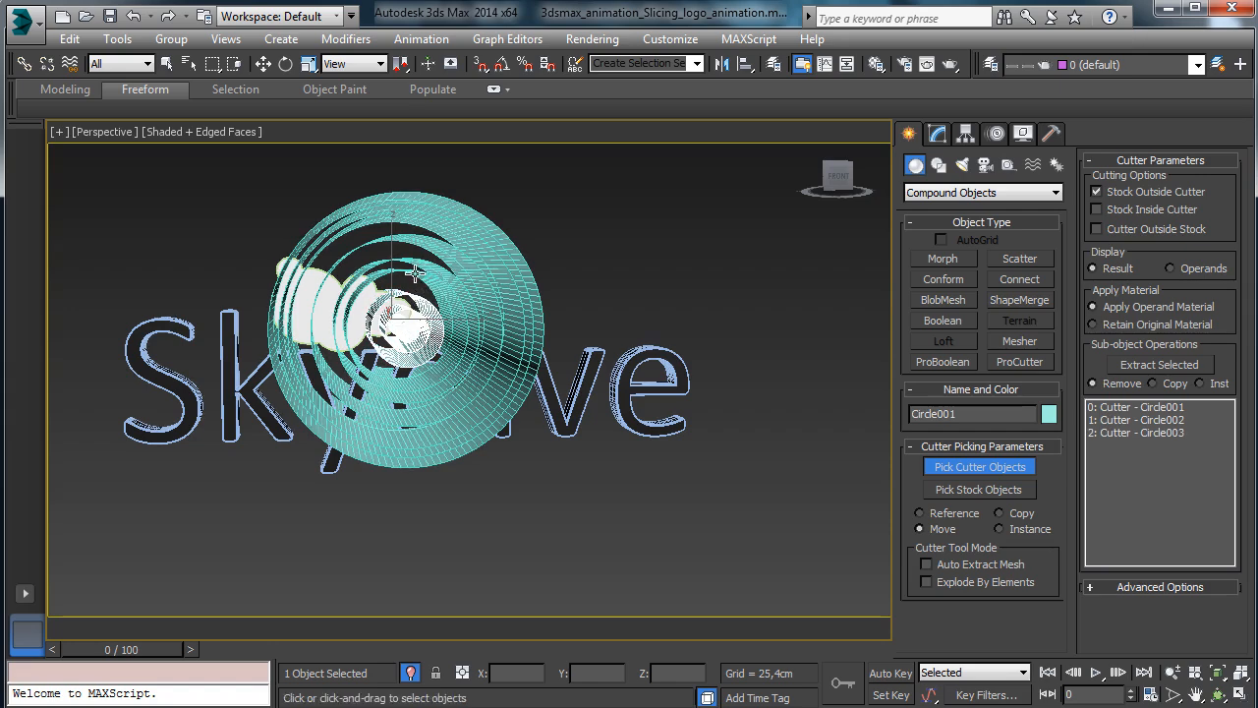
pyautogui.click(417, 272)
pyautogui.click(418, 246)
pyautogui.click(419, 242)
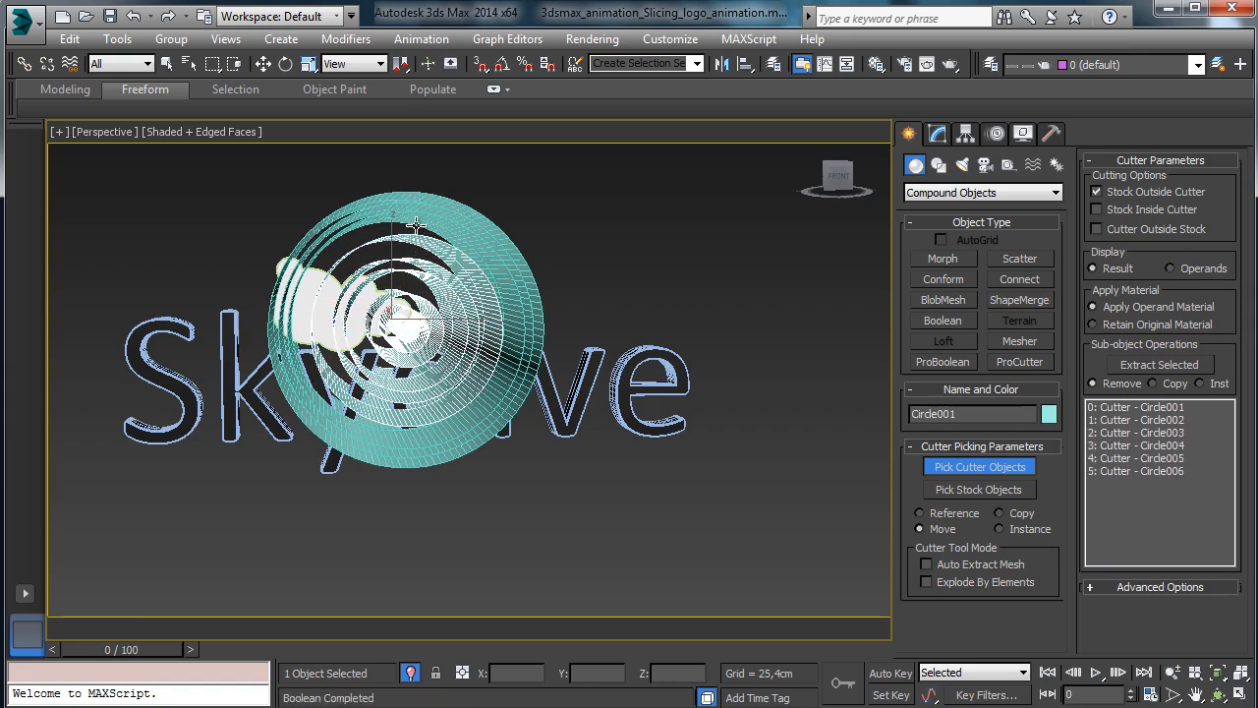
pyautogui.click(331, 239)
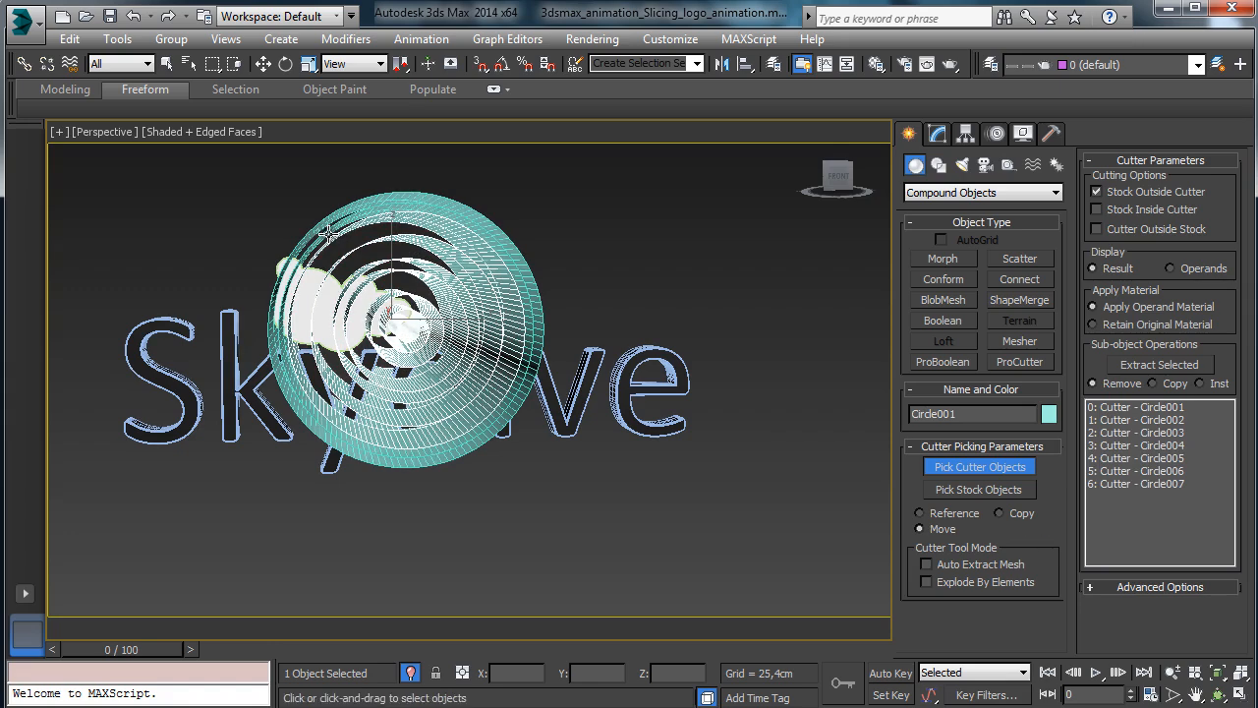
pyautogui.click(330, 234)
pyautogui.click(325, 220)
# Pick Cloud_logo as stock and enable Stock Inside Cutter and Cutter Outside Stock.
pyautogui.click(978, 489)
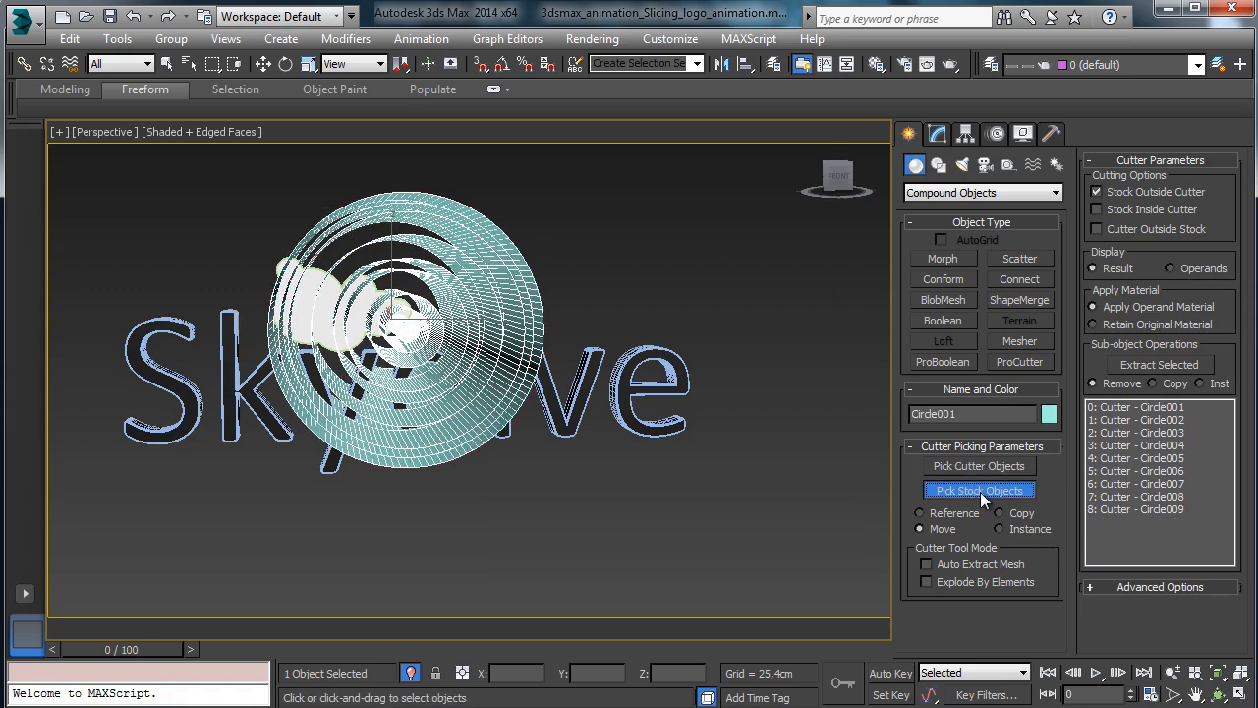
pyautogui.click(351, 283)
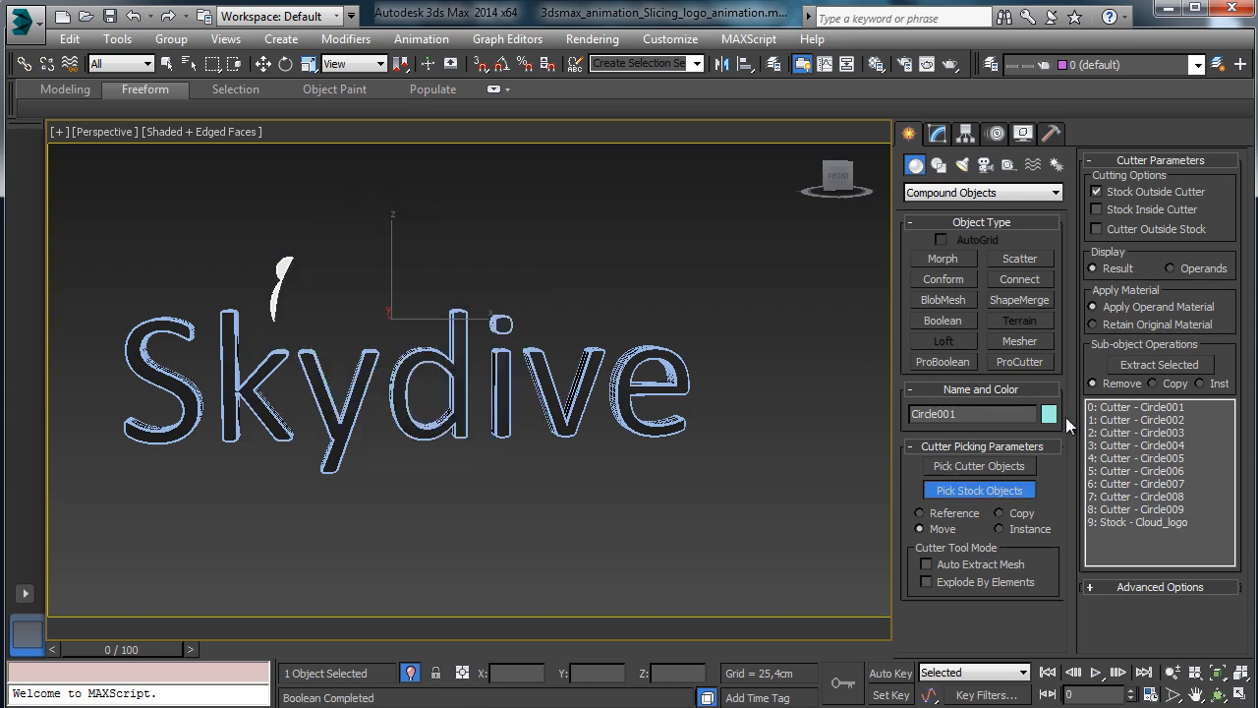
pyautogui.click(1096, 209)
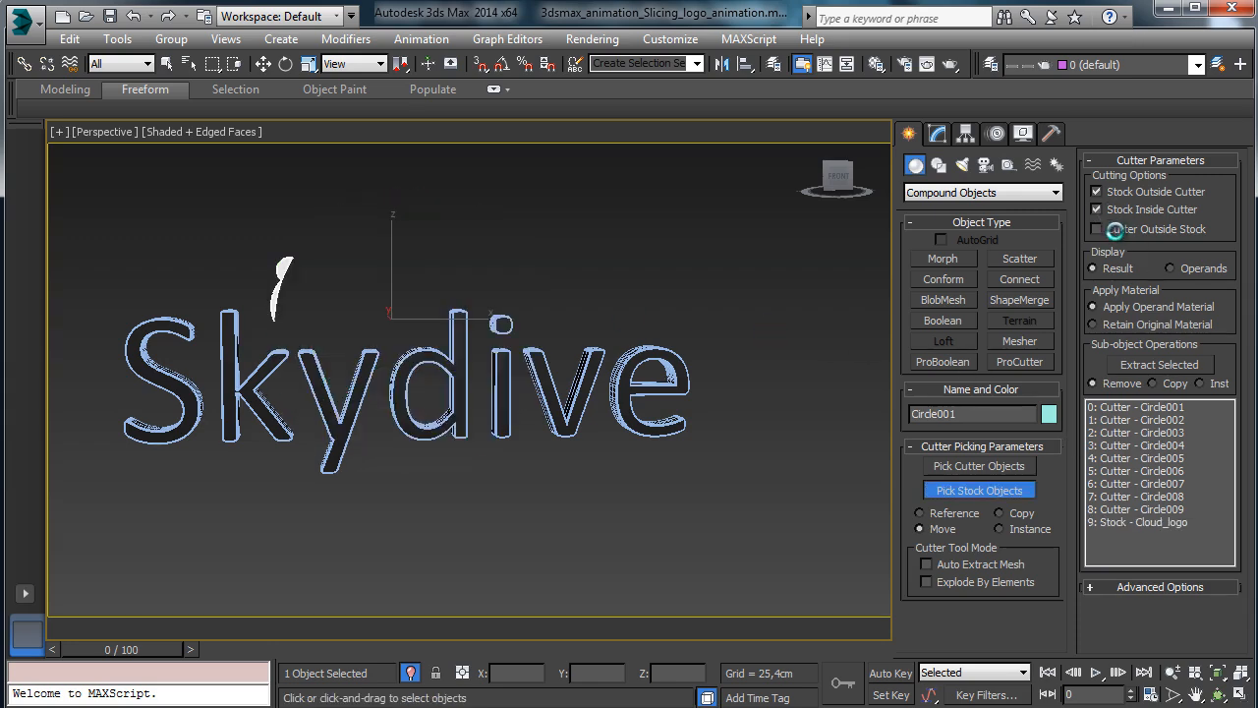
pyautogui.click(1114, 229)
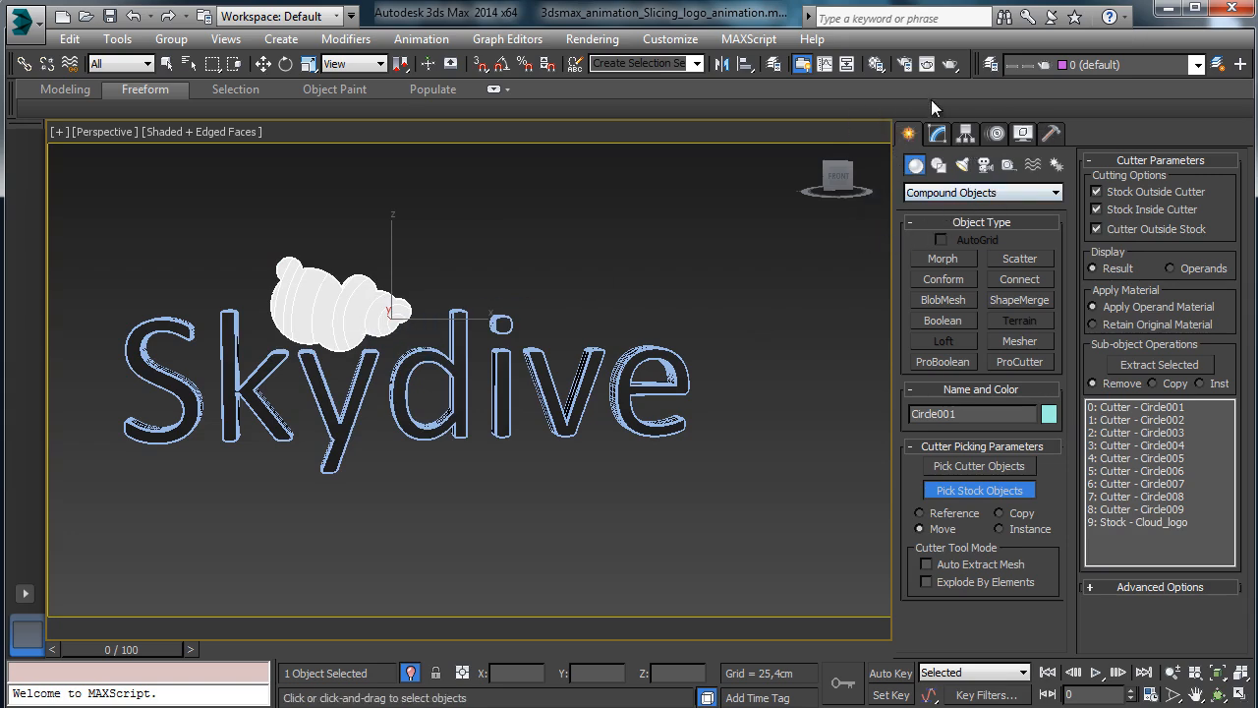
pyautogui.click(167, 63)
# Add an Edit Mesh modifier and explode the cloud into objects named 'Cloud_piece'.
pyautogui.click(936, 133)
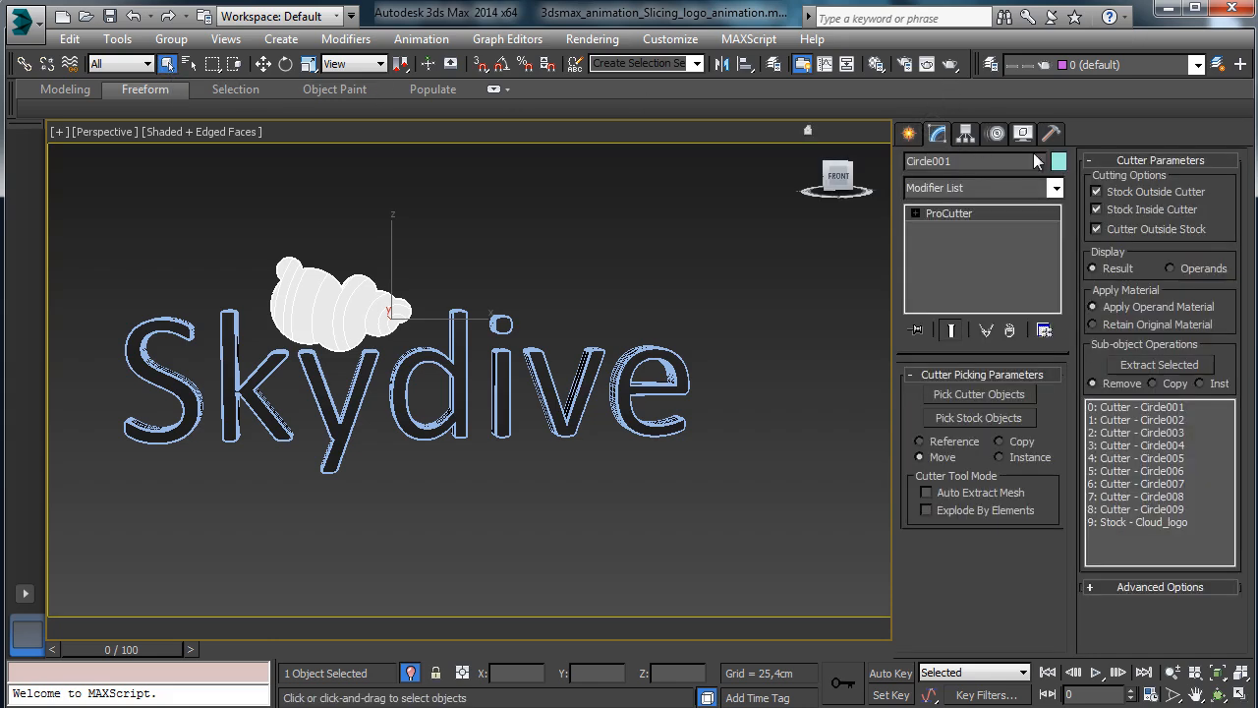
pyautogui.click(1017, 186)
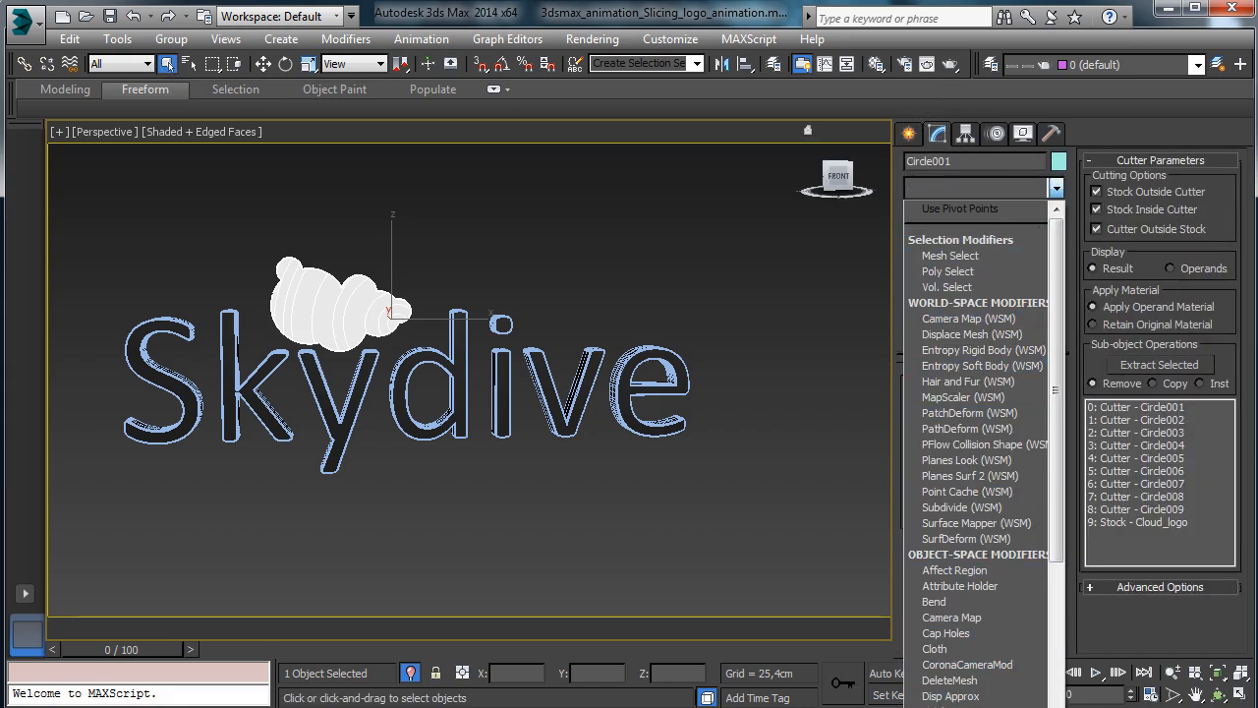
pyautogui.click(968, 707)
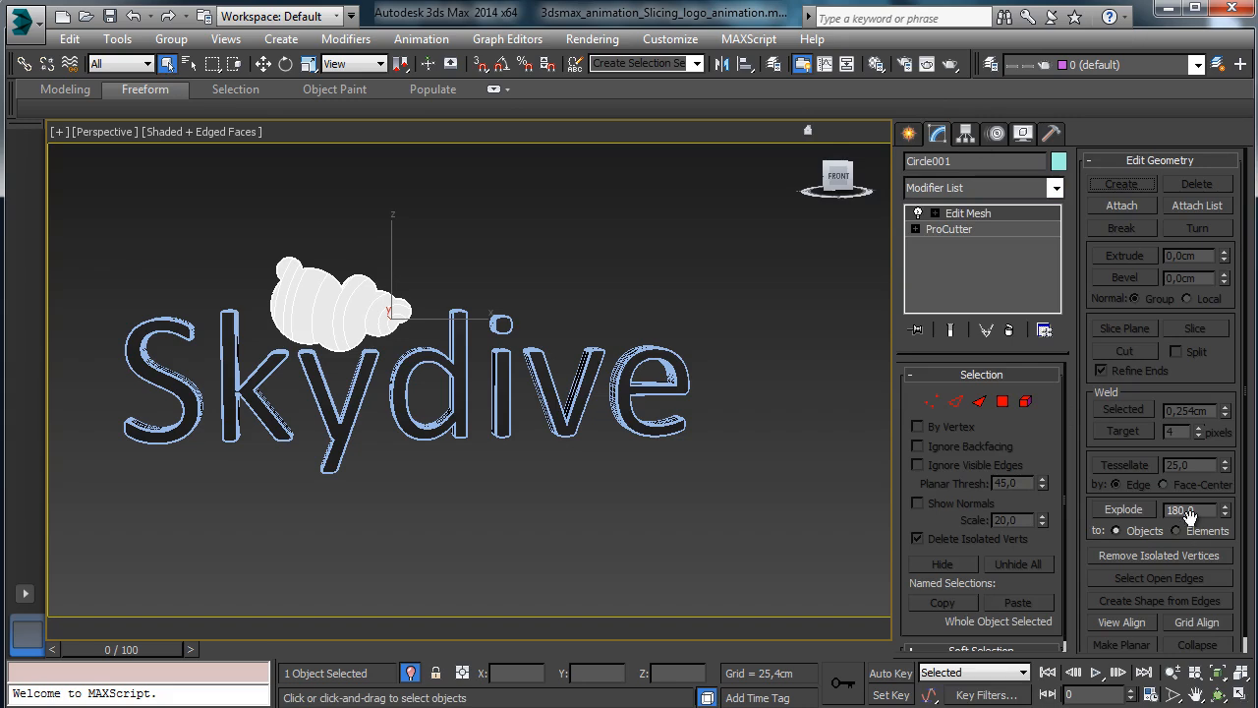
pyautogui.click(1150, 513)
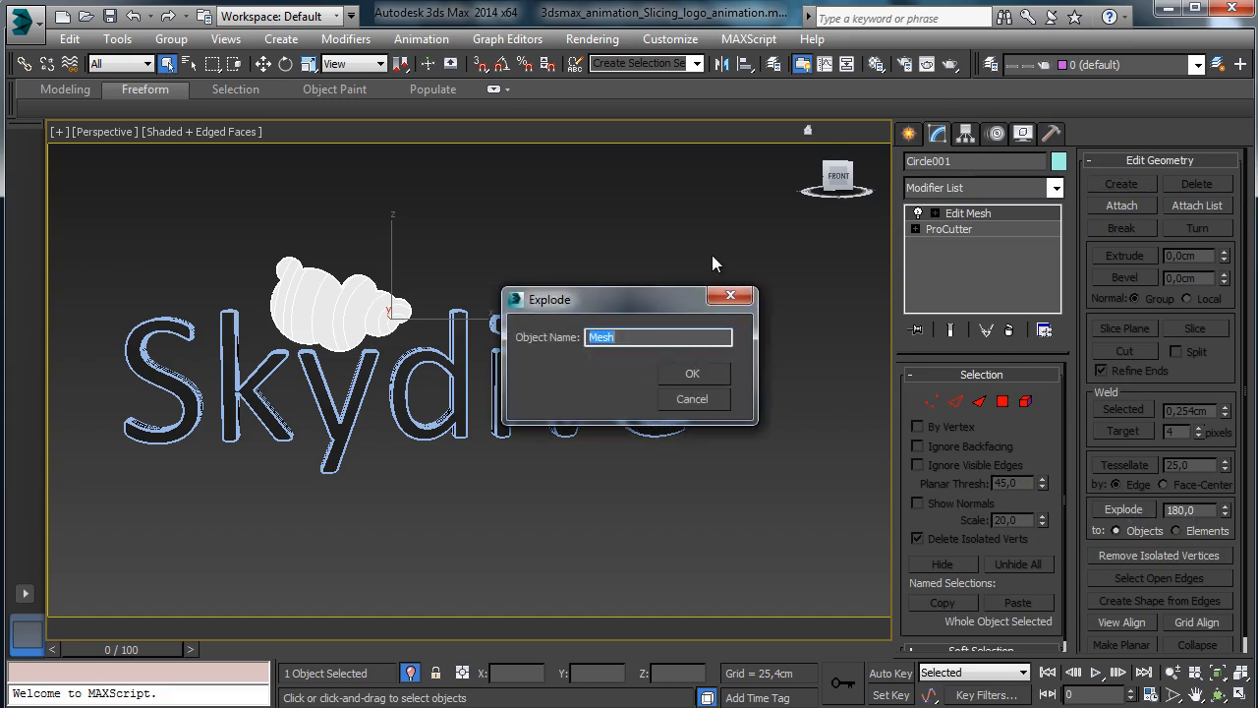
pyautogui.write('Cloud_piece_')
pyautogui.press('Return')
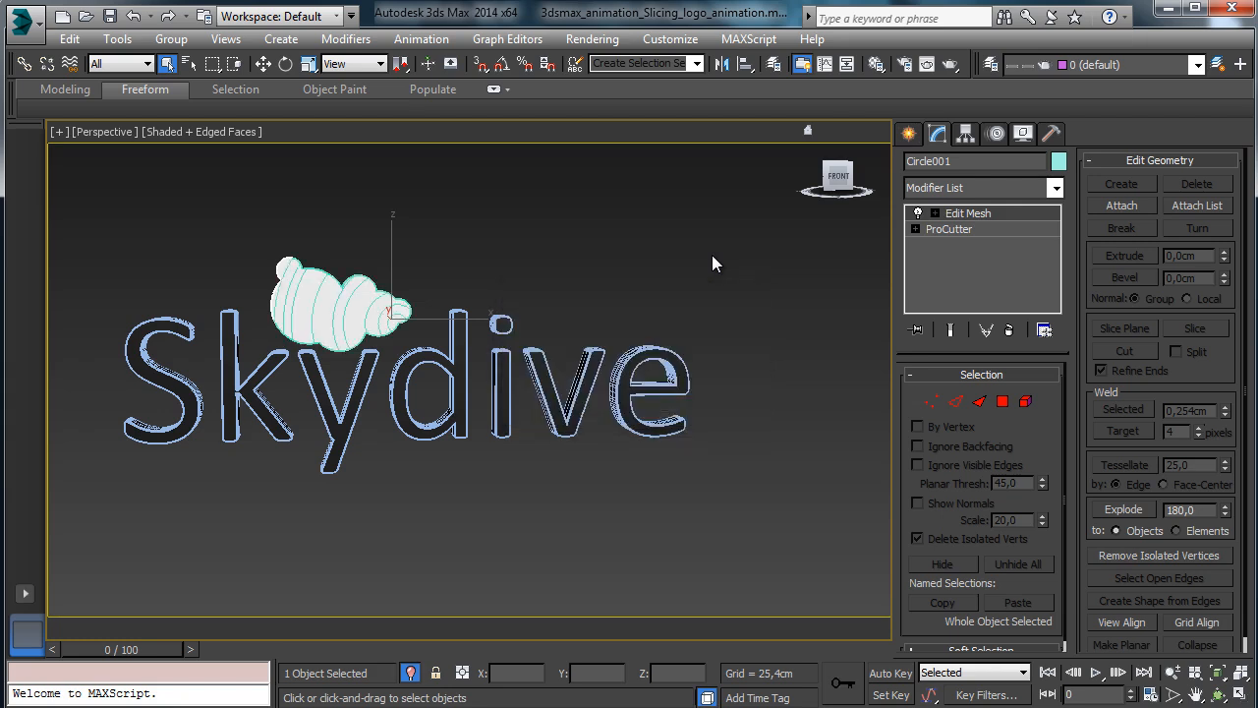
# Copy Cloud_piece_009's name onto the leftover ball, renaming it Cloud_piece_010.
pyautogui.click(191, 65)
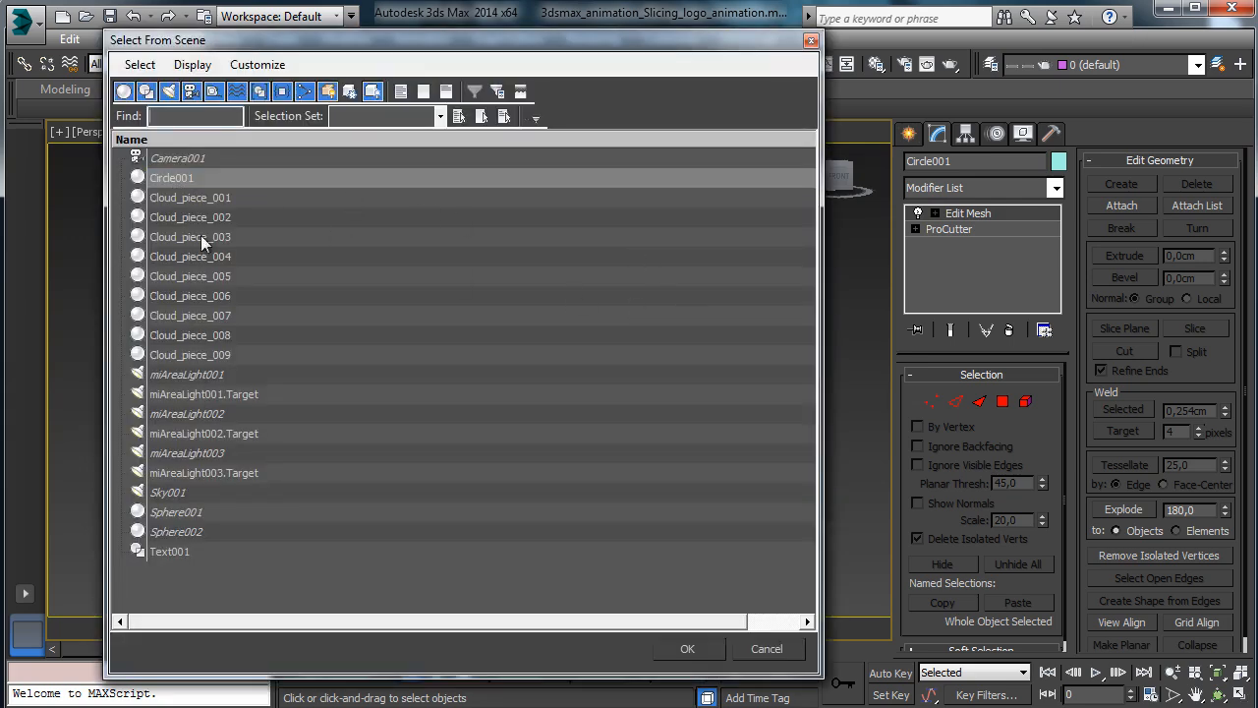
pyautogui.click(688, 650)
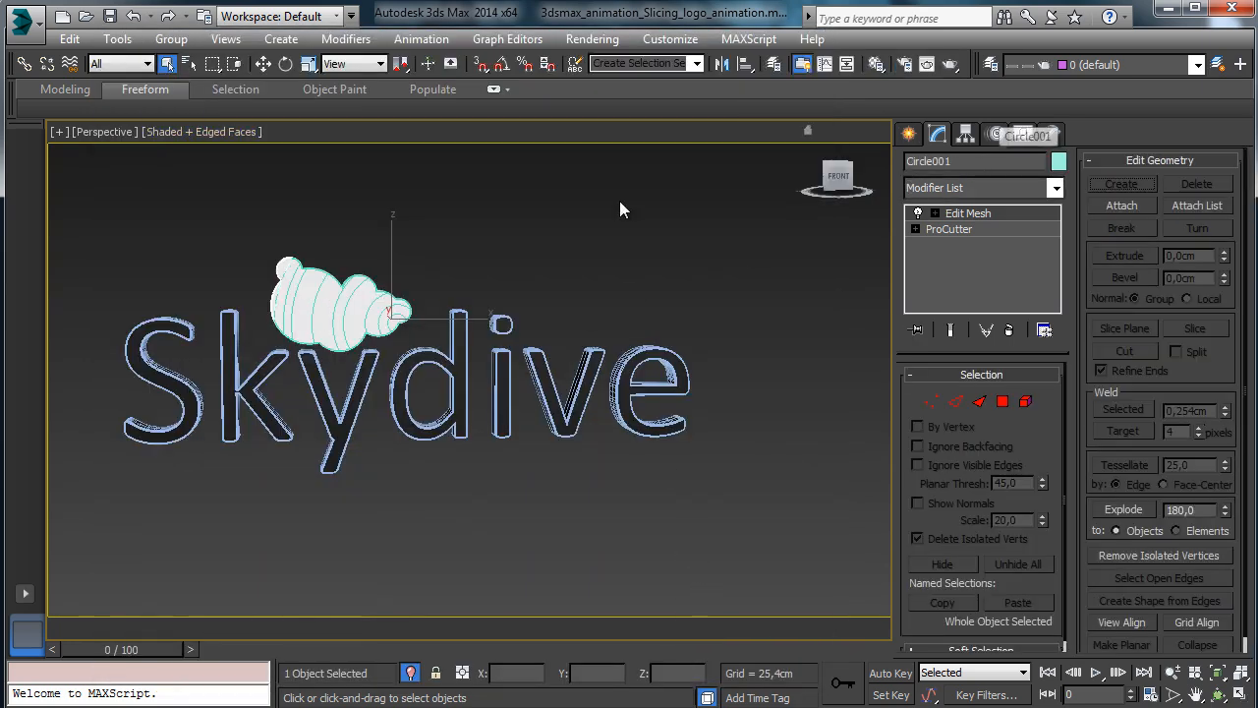
pyautogui.click(398, 318)
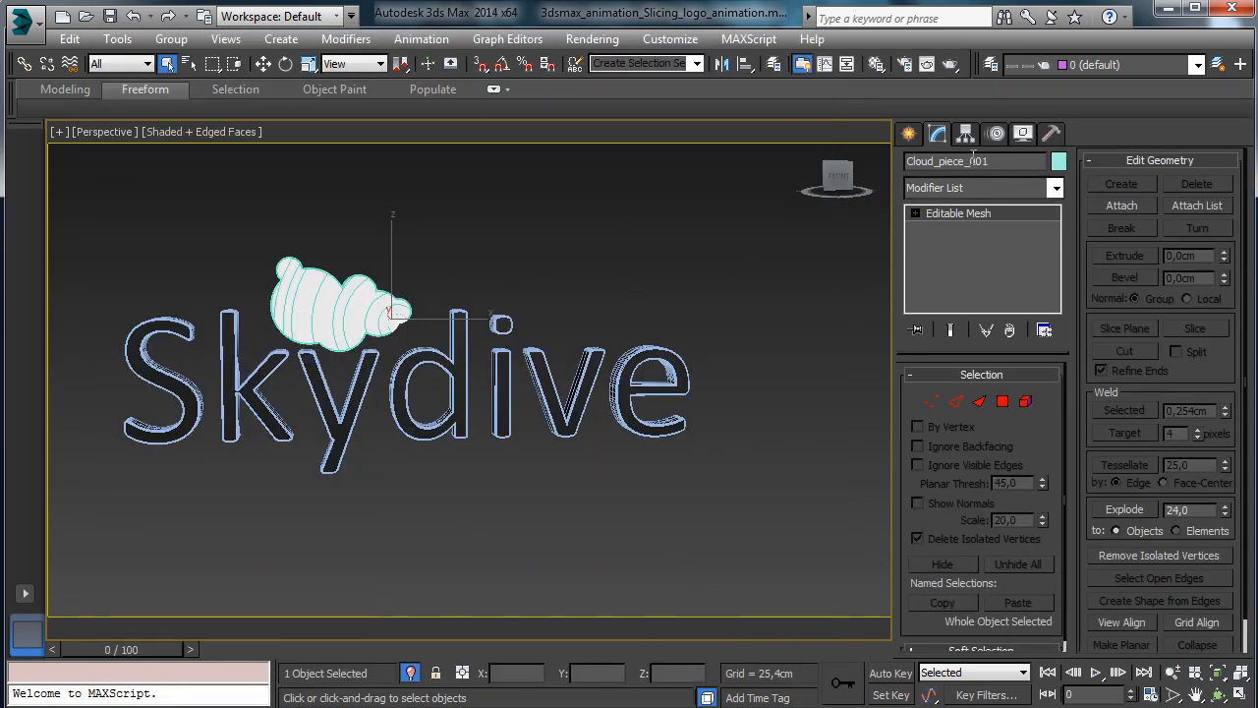
pyautogui.click(287, 284)
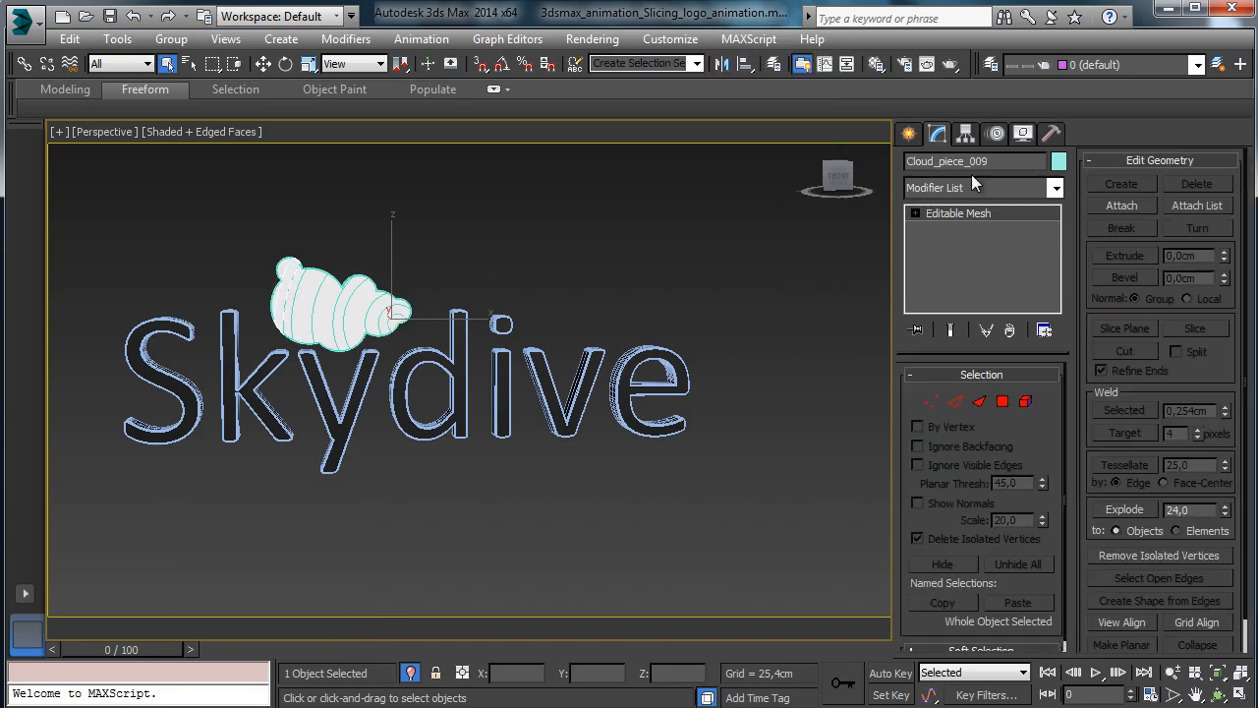
pyautogui.moveTo(995, 163); pyautogui.dragTo(876, 165)
pyautogui.hotkey('ctrl', 'c')
pyautogui.click(284, 260)
pyautogui.moveTo(967, 165); pyautogui.dragTo(890, 162)
pyautogui.hotkey('ctrl', 'v')
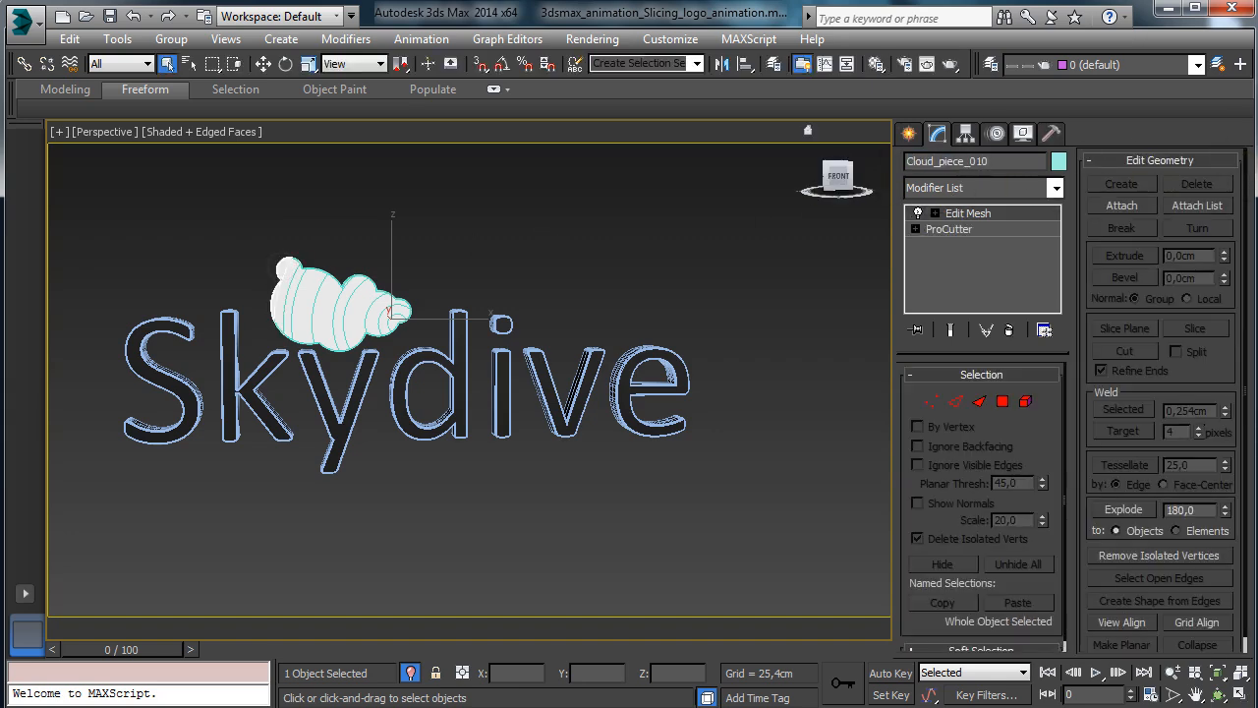
pyautogui.click(251, 231)
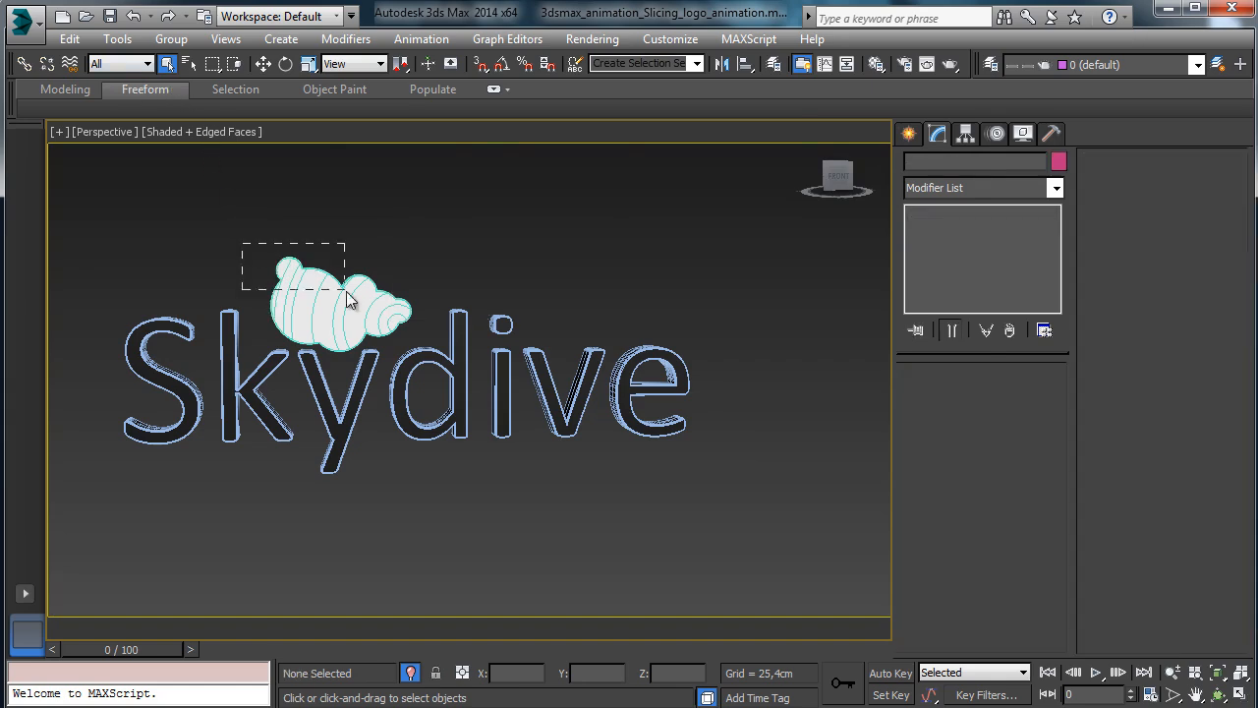
# Box-select the ten cloud pieces and group them under the name 'Cloud_pieces'.
pyautogui.moveTo(346, 293); pyautogui.dragTo(423, 332)
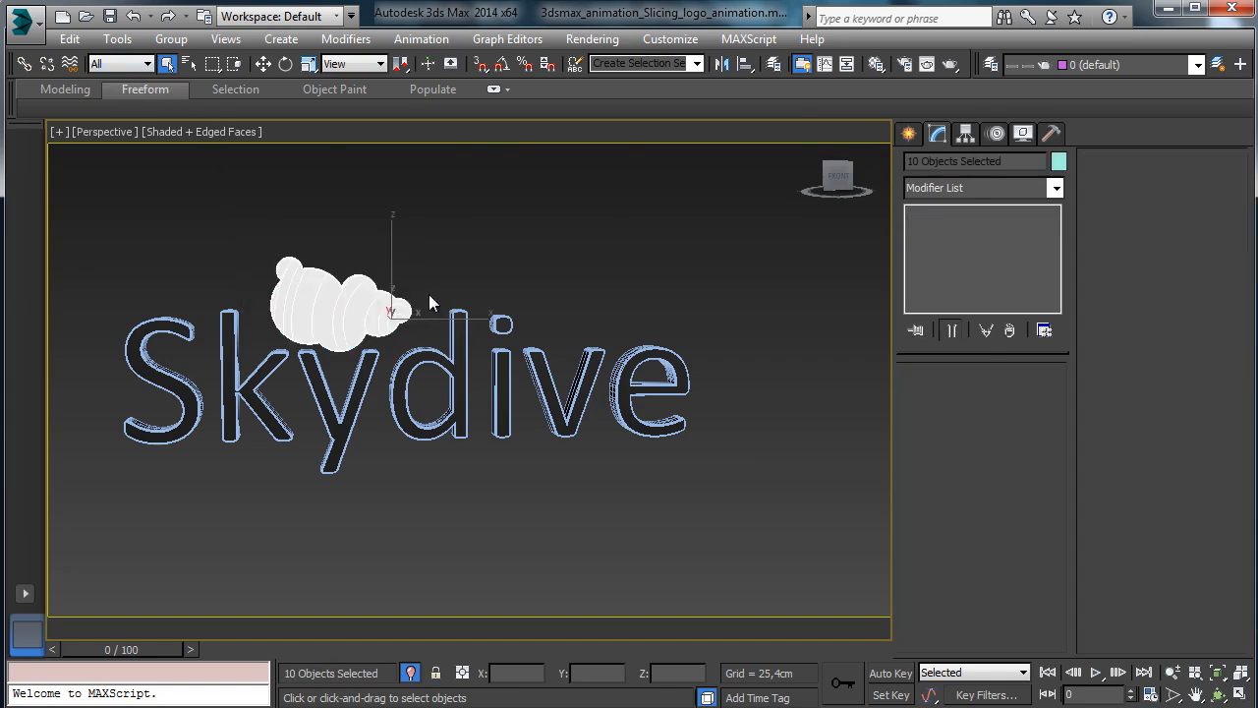
pyautogui.click(171, 39)
pyautogui.click(211, 62)
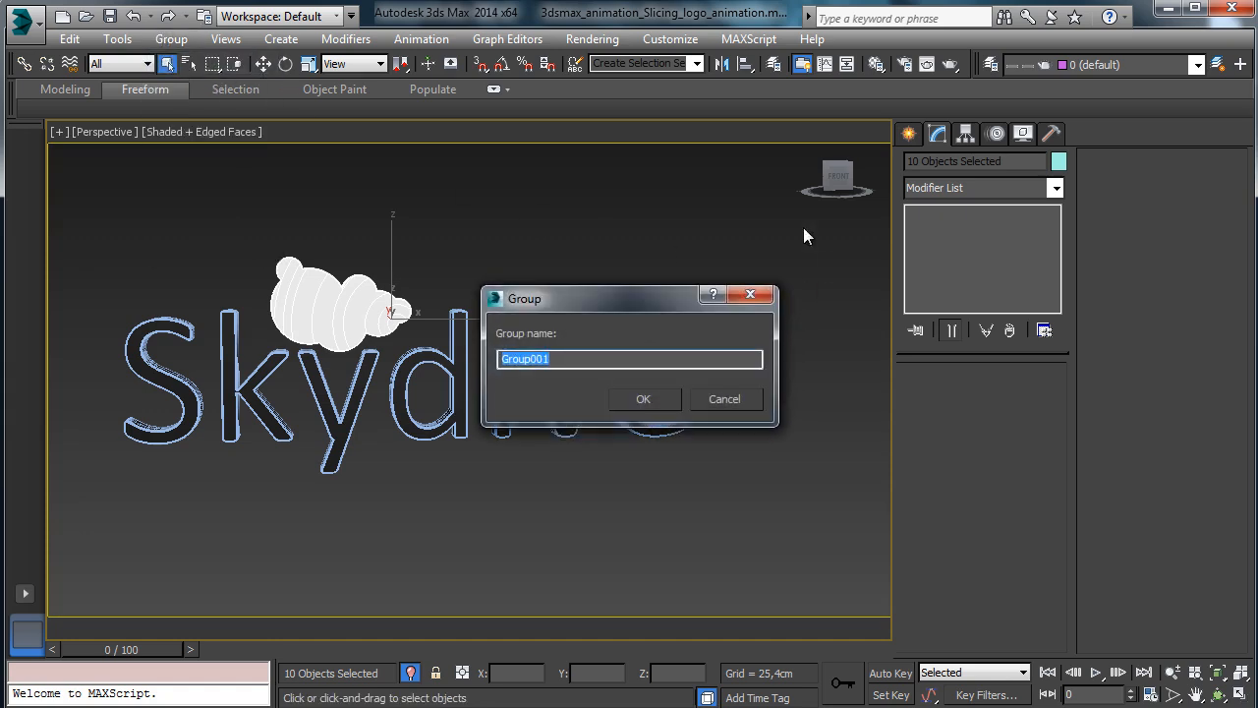
pyautogui.write('Cloud_pieces')
pyautogui.press('Return')
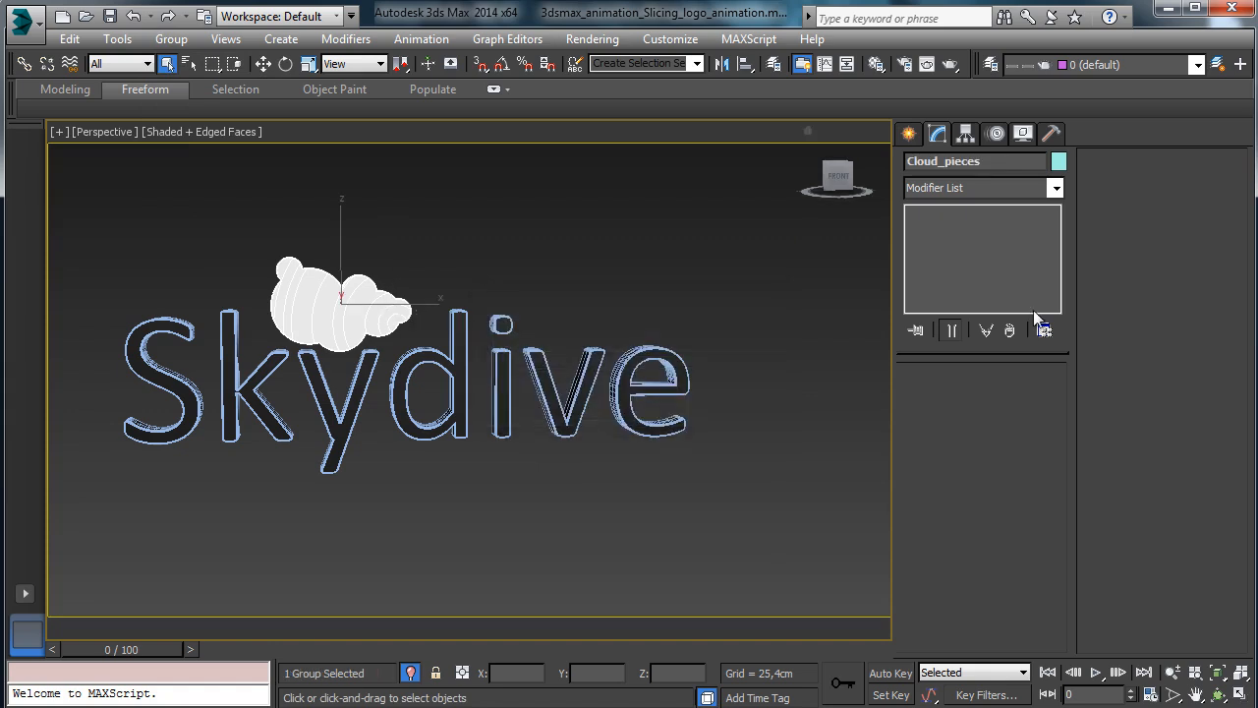
# Save the scene, select the Skydive text, and restore the four-viewport layout with Alt+W.
pyautogui.click(109, 16)
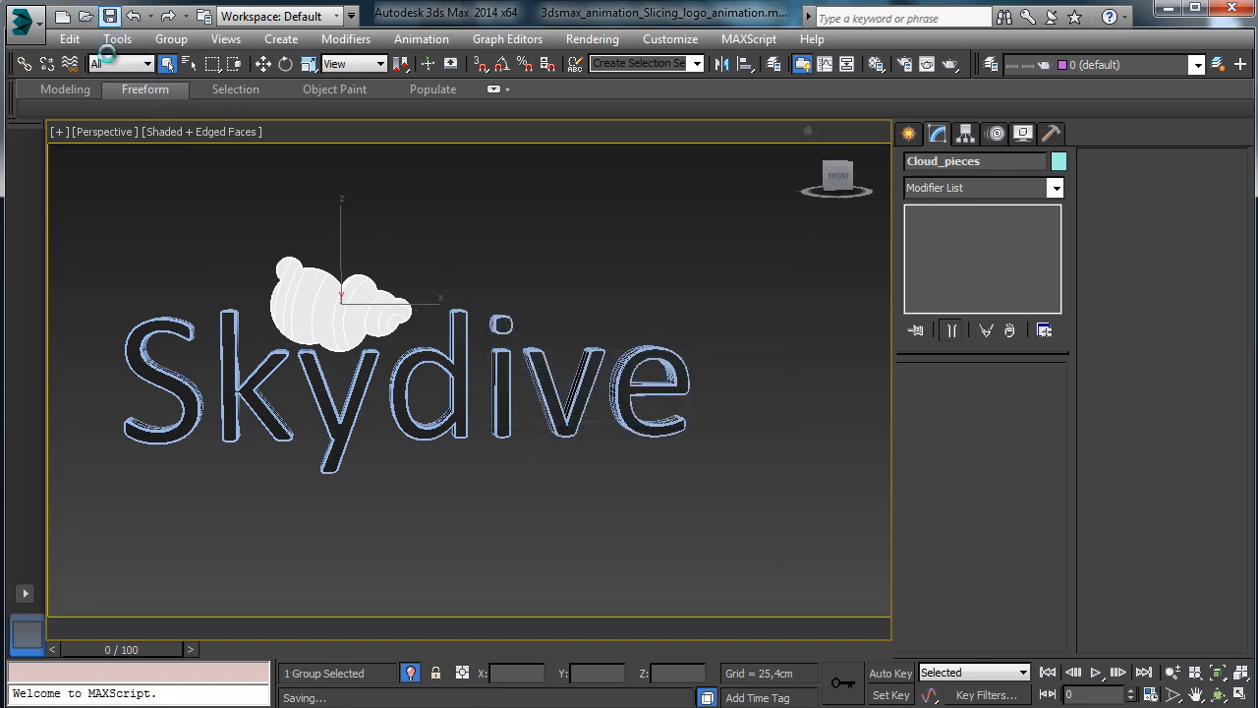
pyautogui.click(447, 369)
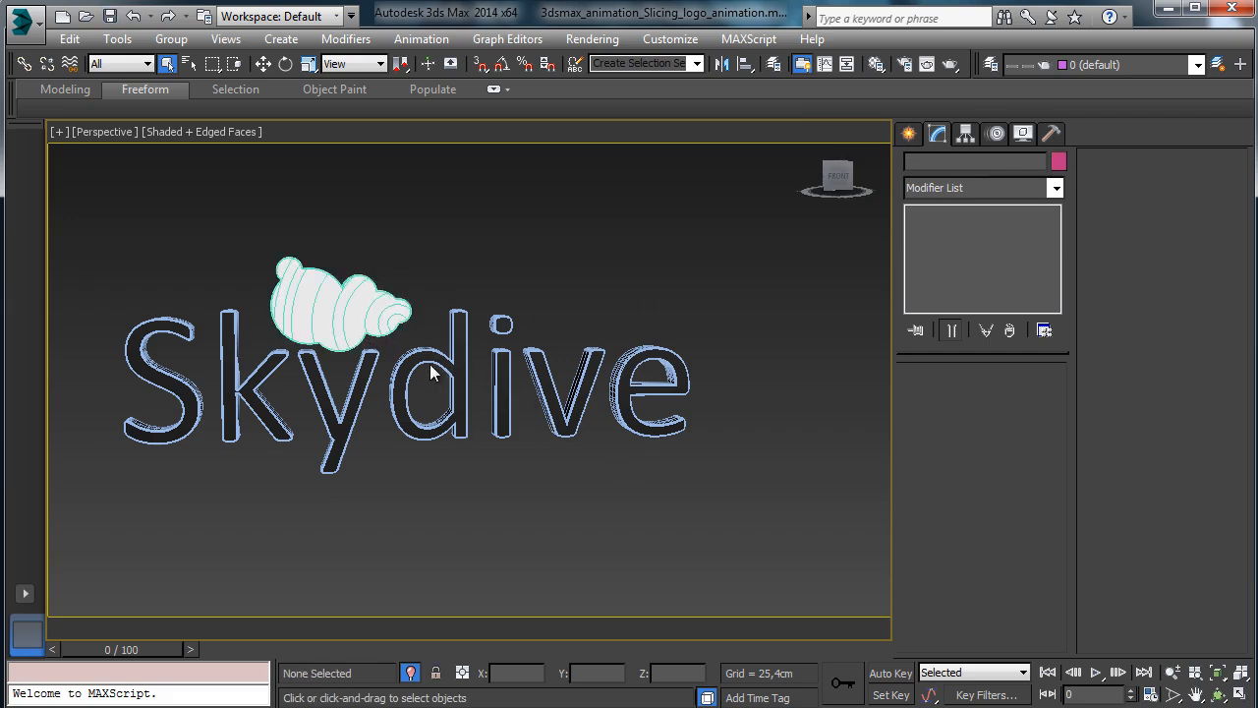
pyautogui.click(433, 368)
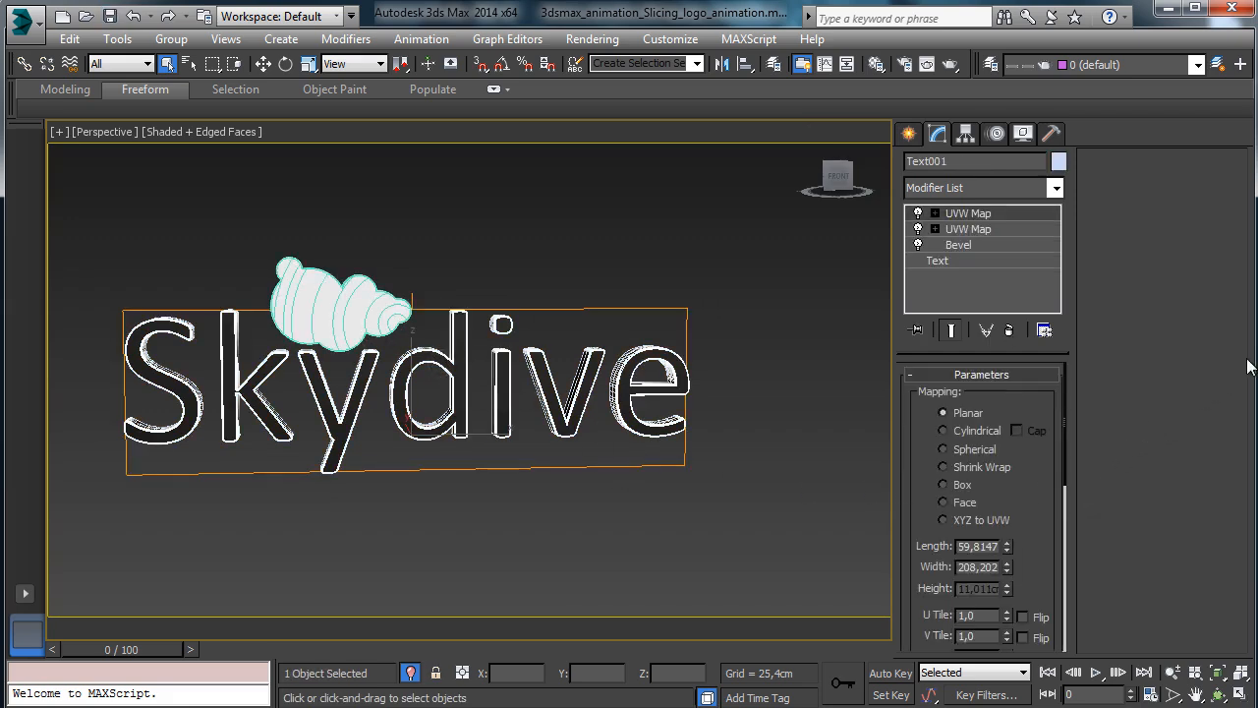
pyautogui.hotkey('alt', 'w')
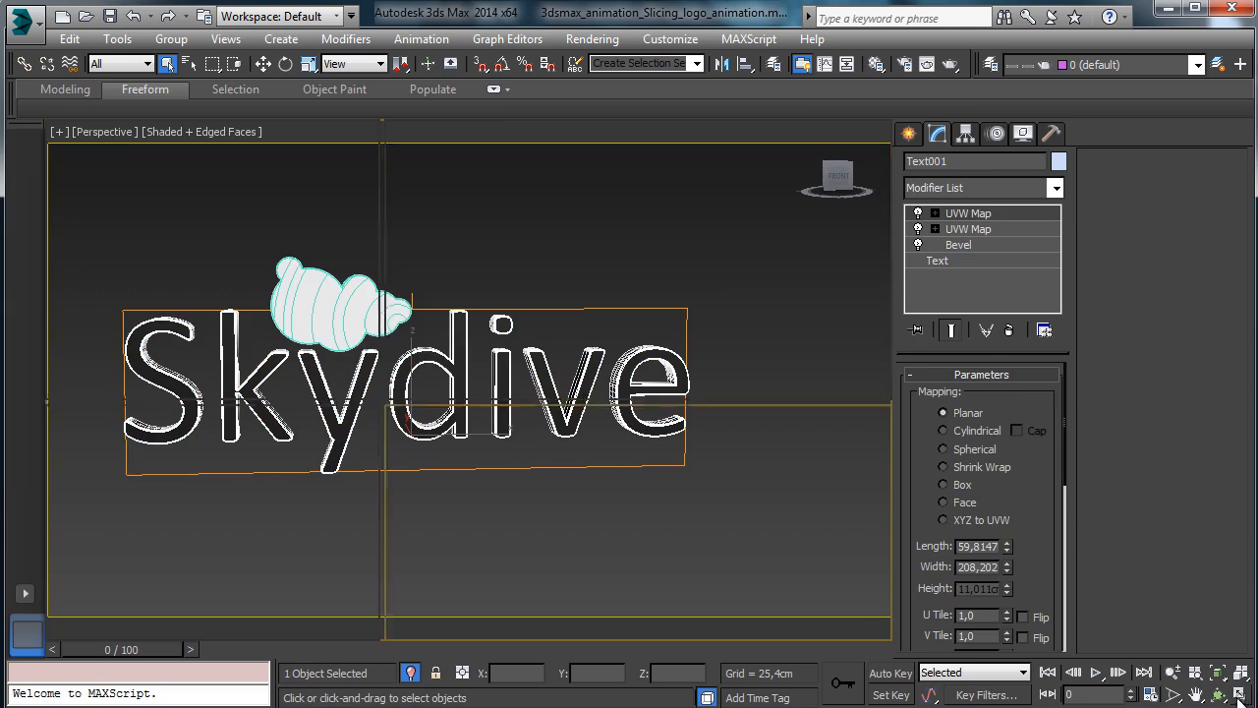
pyautogui.click(910, 134)
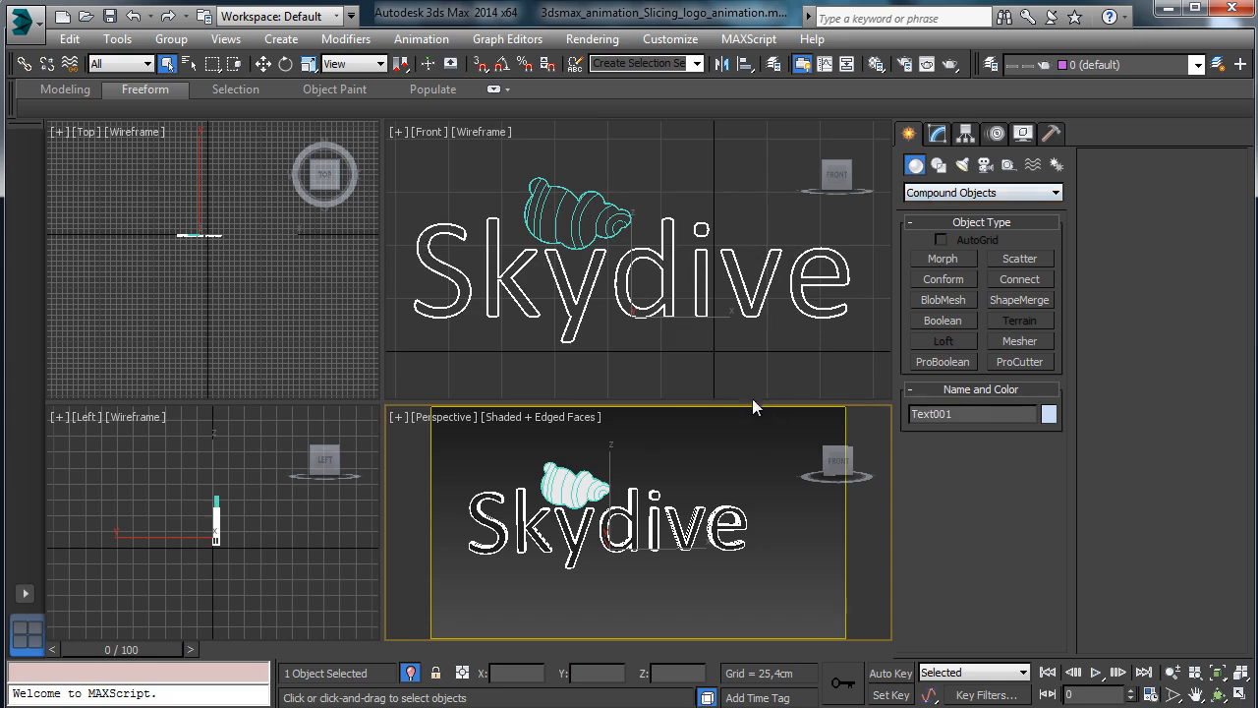
# Draw a horizontal Line spline across the Skydive text and move it up to the cloud.
pyautogui.click(938, 166)
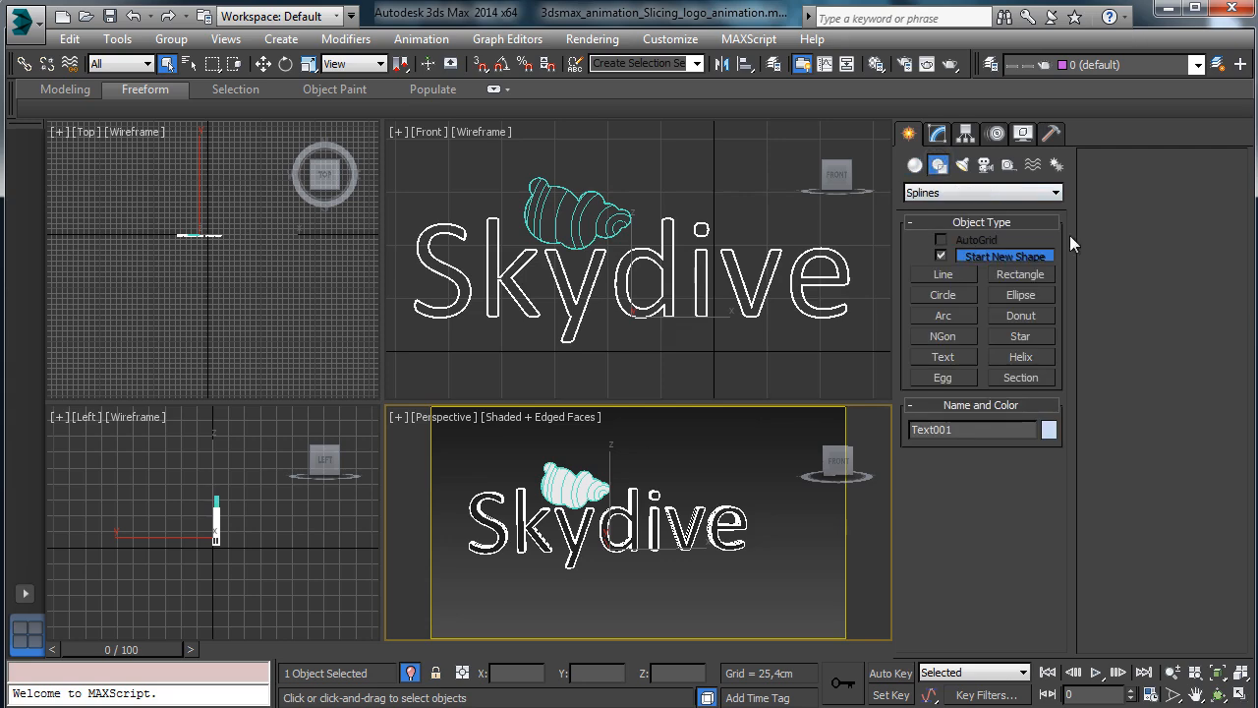
pyautogui.click(941, 276)
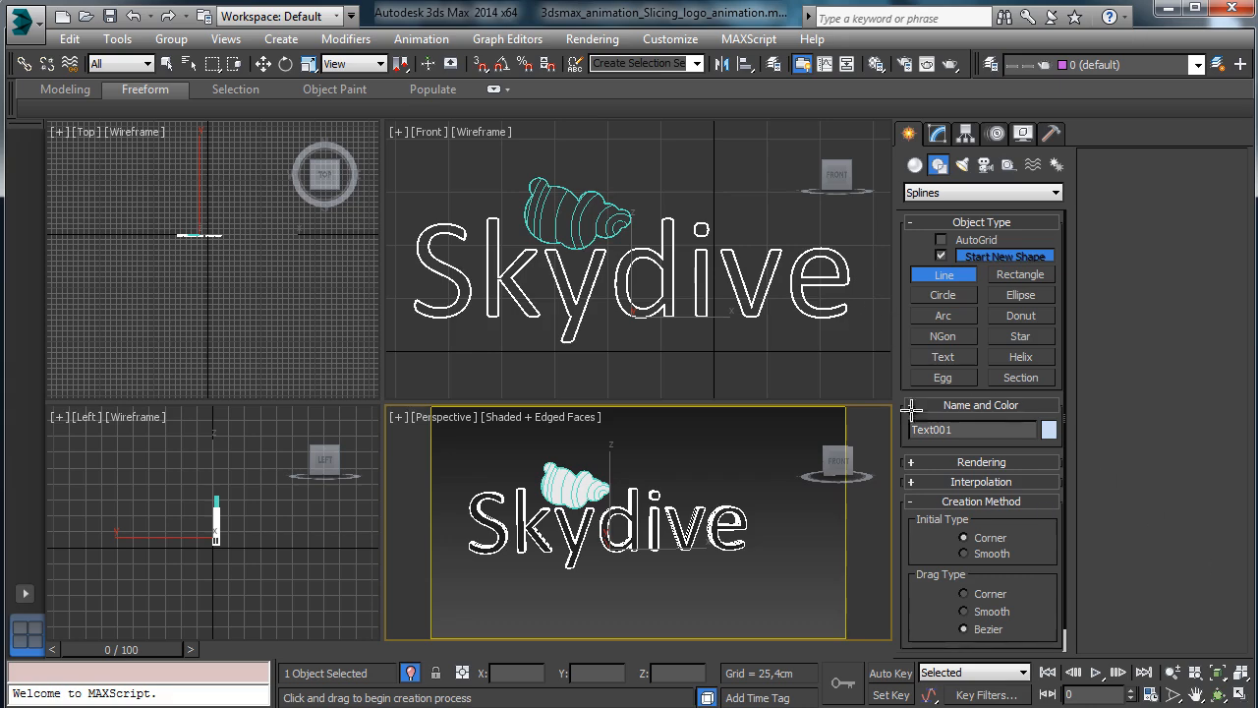
pyautogui.click(878, 304)
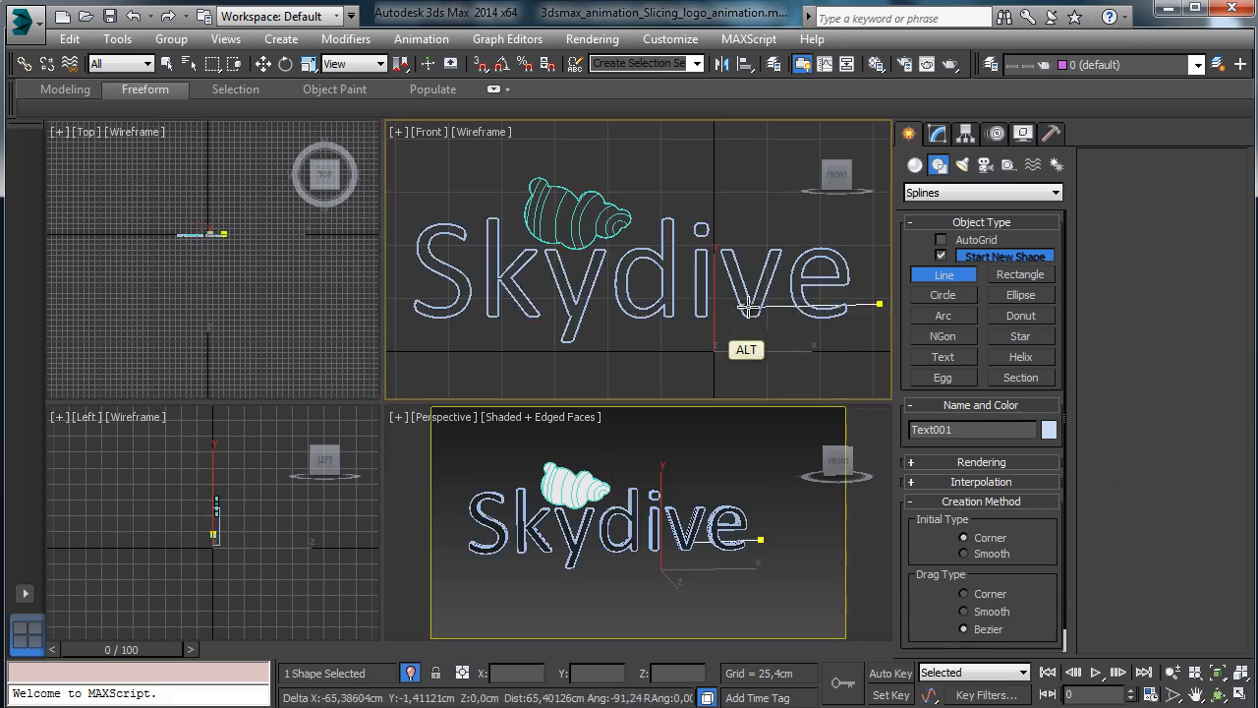
pyautogui.click(414, 316)
pyautogui.hotkey('ctrl', 'z')
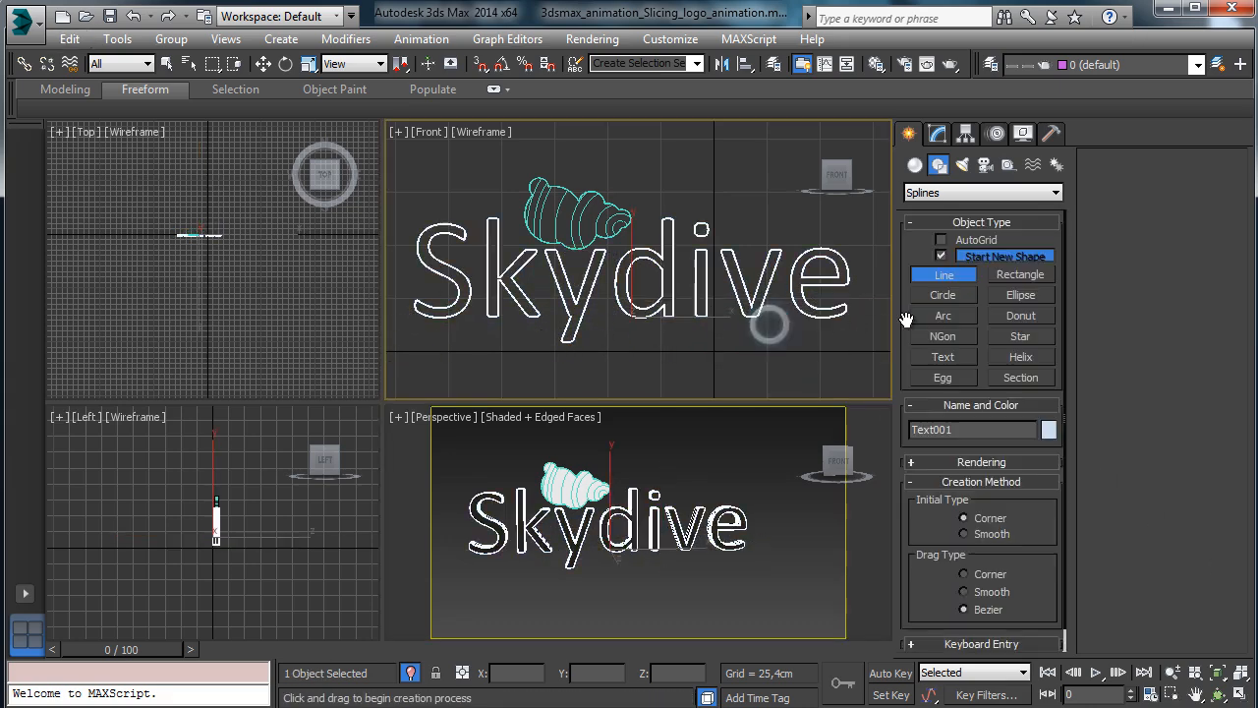
pyautogui.click(870, 307)
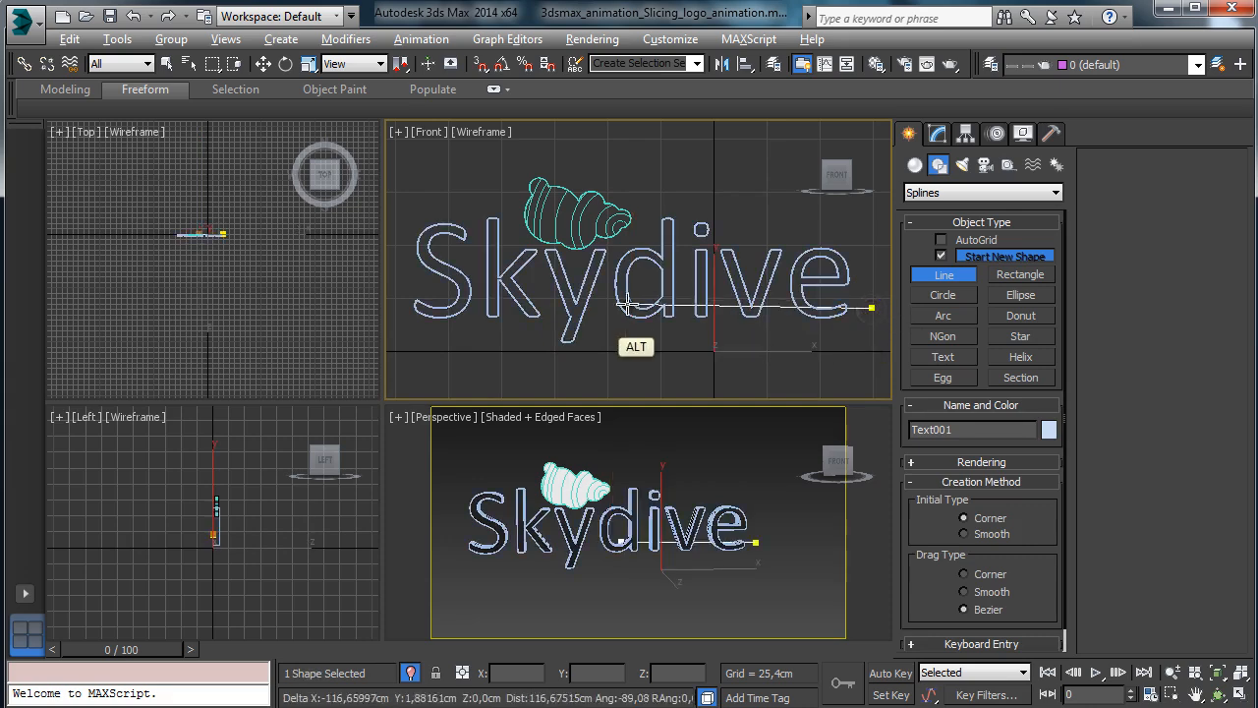
pyautogui.click(398, 307)
pyautogui.rightClick(398, 307)
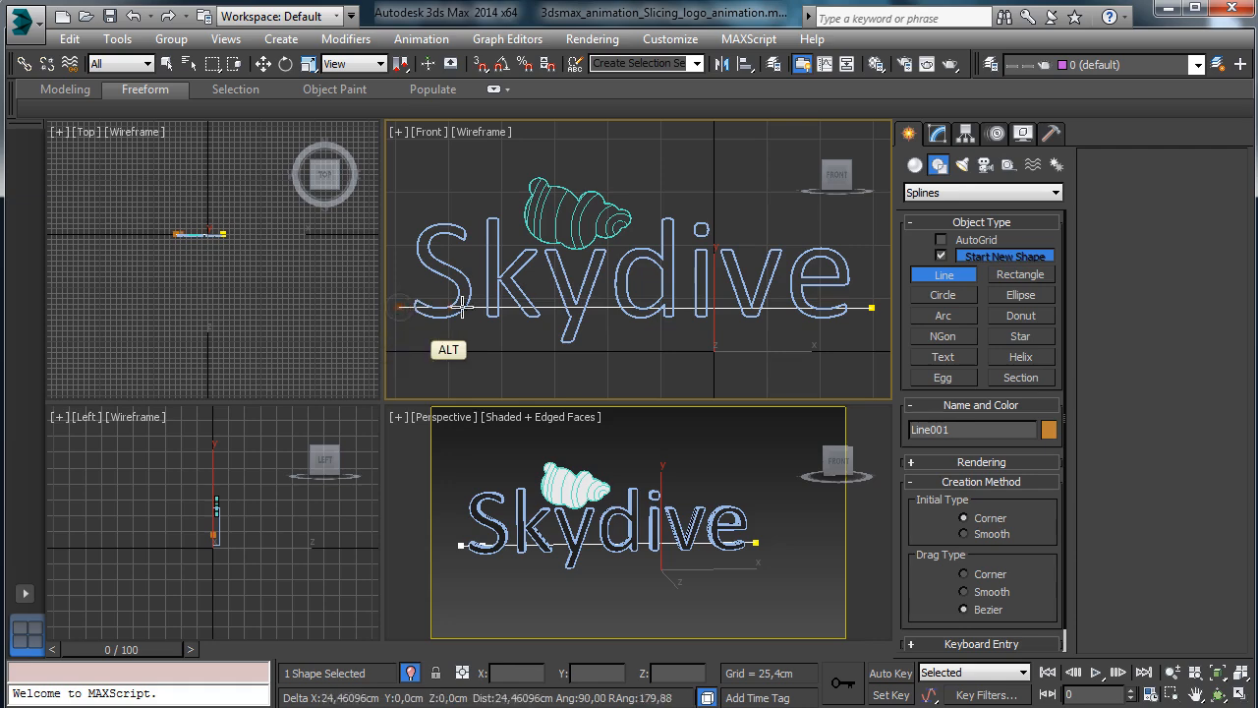
pyautogui.click(262, 64)
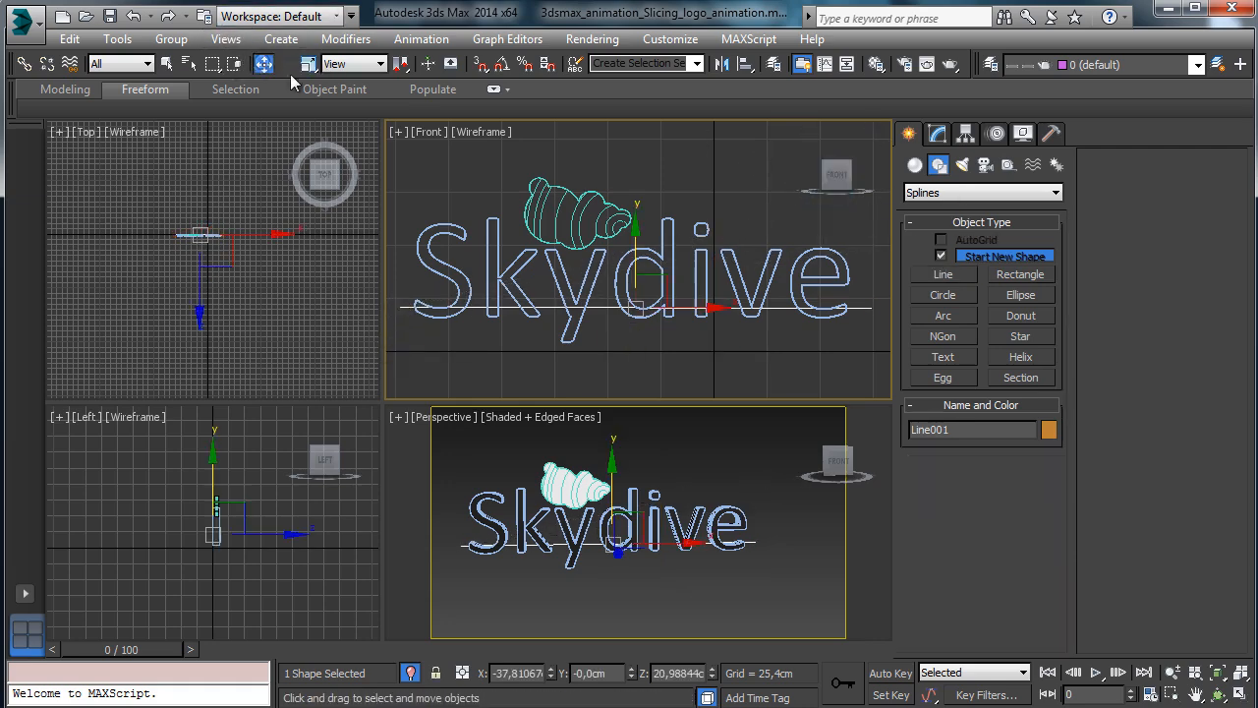
pyautogui.moveTo(656, 253)
pyautogui.mouseDown()
pyautogui.moveTo(608, 167)
pyautogui.moveTo(634, 172)
pyautogui.mouseUp()
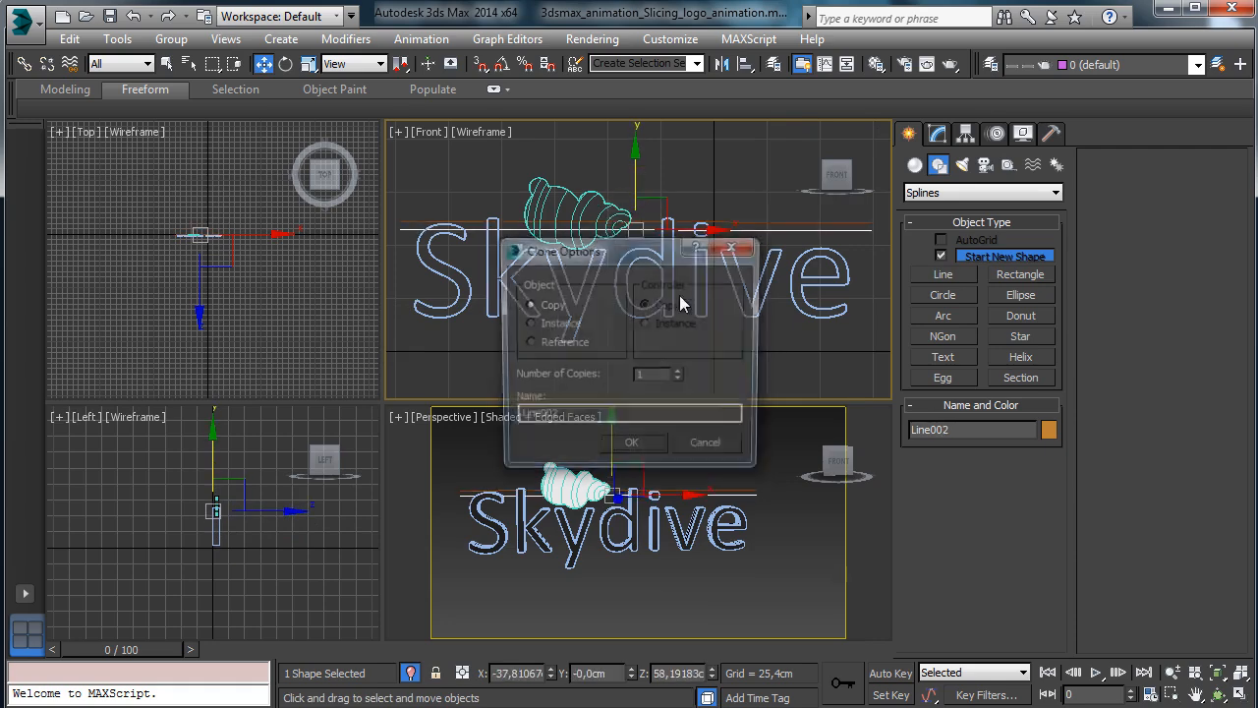
# Cancel the line copy, maximize and recentre the Front view, and delete the horizontal line.
pyautogui.click(705, 447)
pyautogui.click(1241, 694)
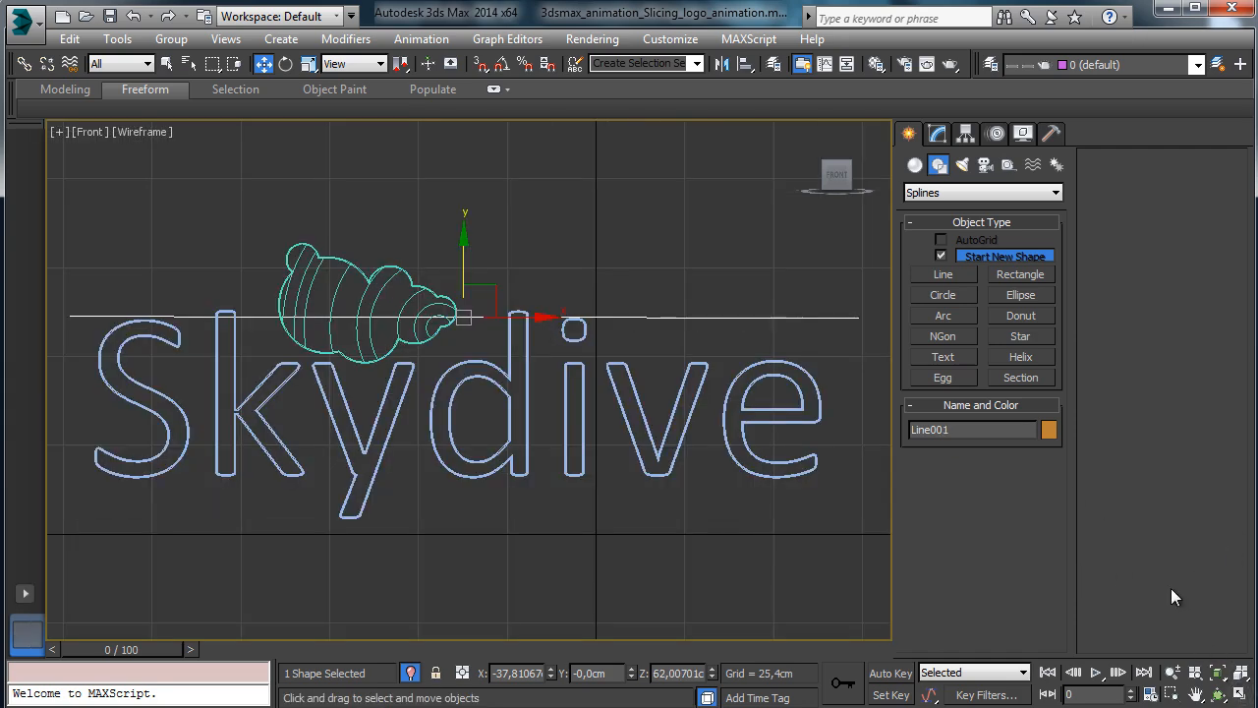
pyautogui.click(1197, 696)
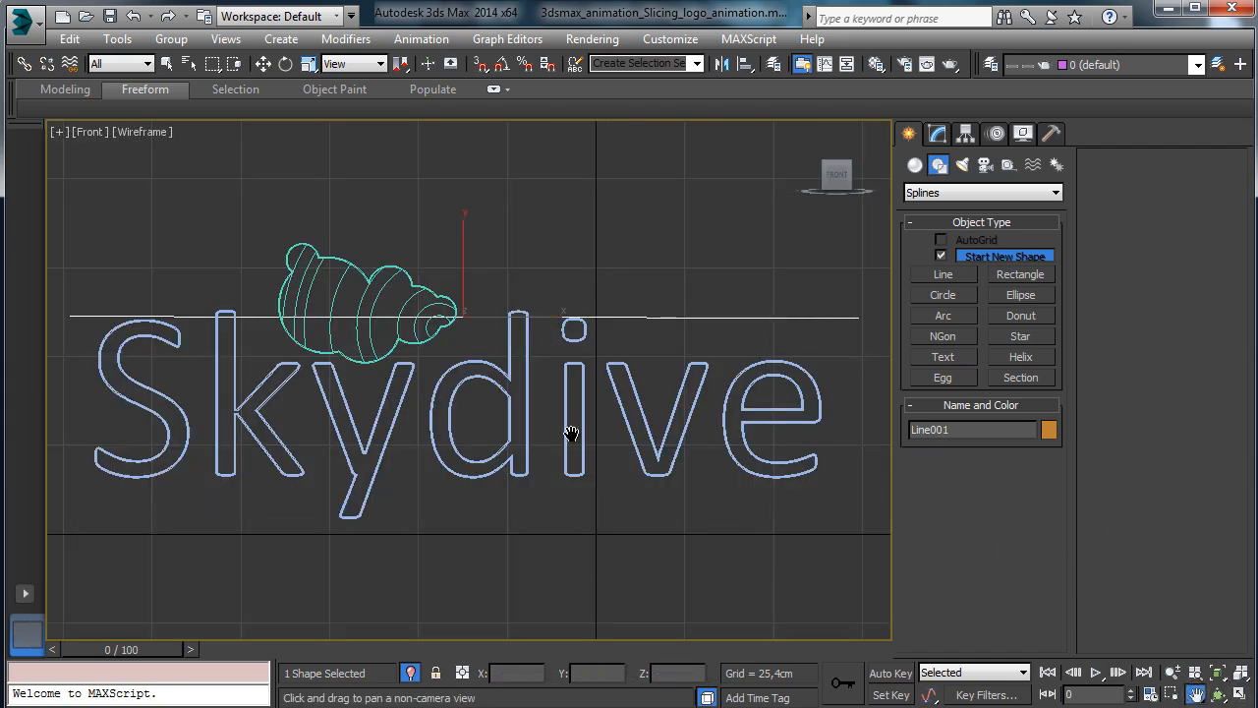
pyautogui.moveTo(570, 429); pyautogui.dragTo(639, 407)
pyautogui.click(166, 64)
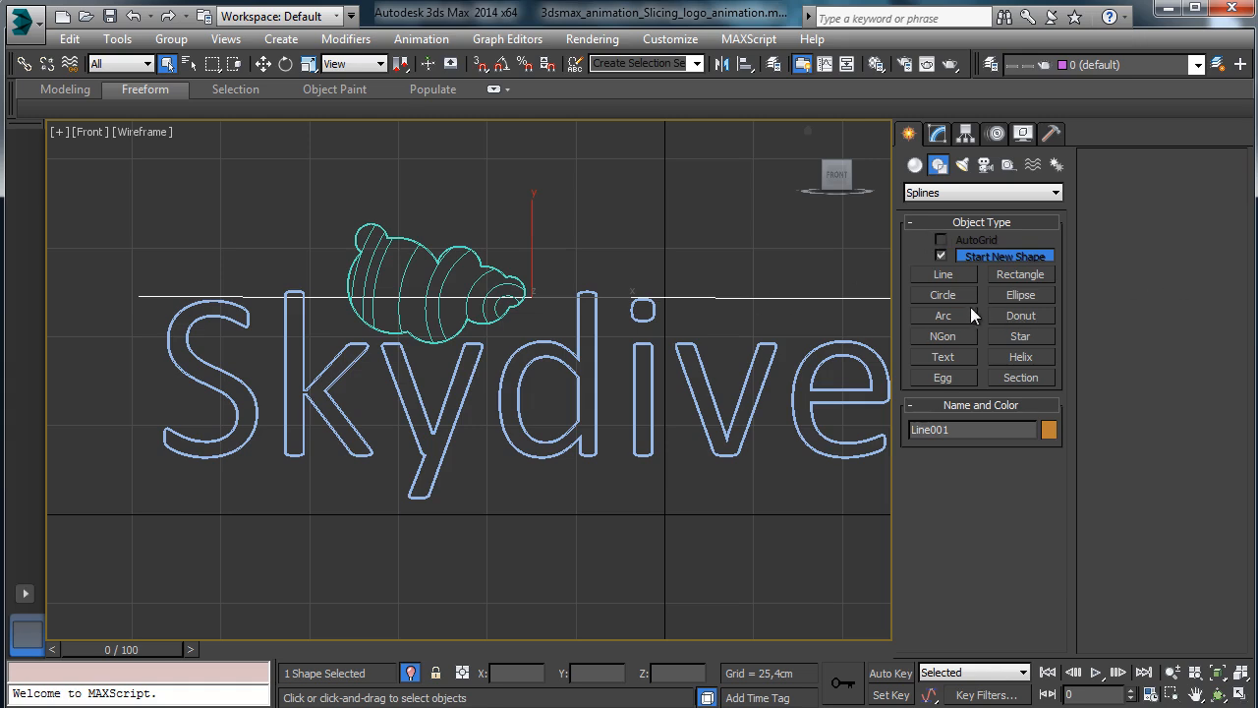
pyautogui.press('Delete')
# Choose the Line spline tool and place its first point above the text.
pyautogui.click(1015, 276)
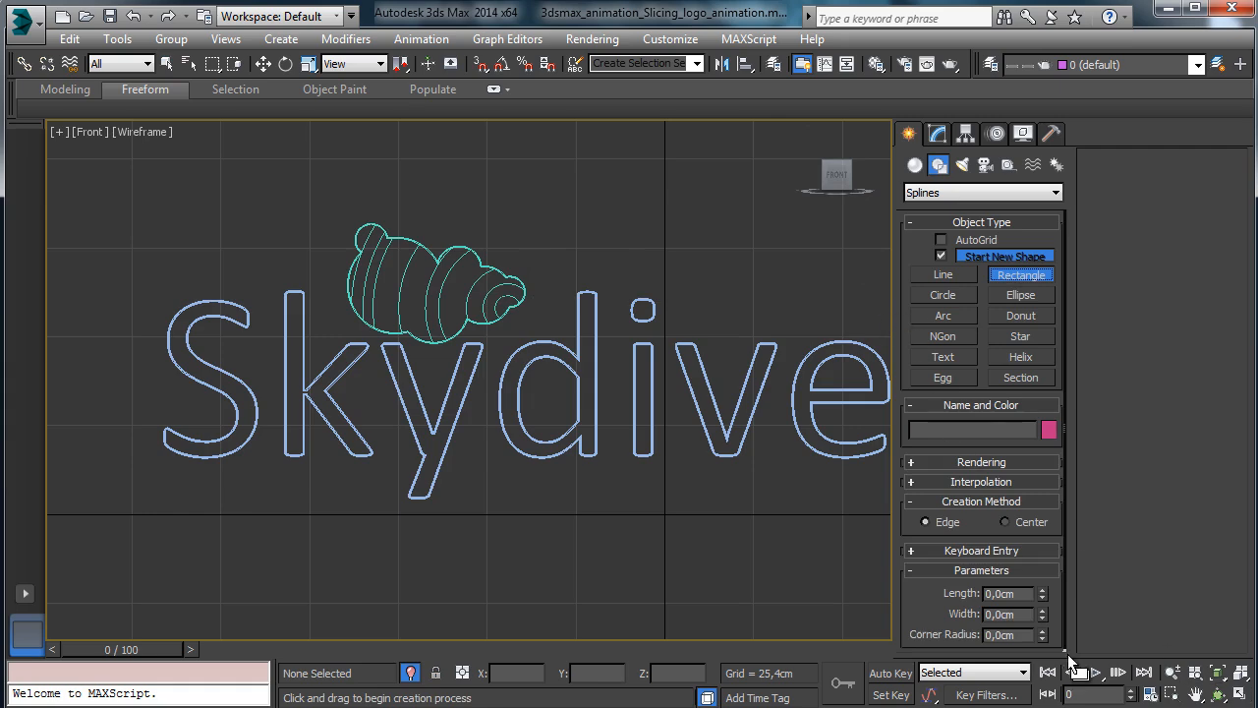
pyautogui.click(943, 278)
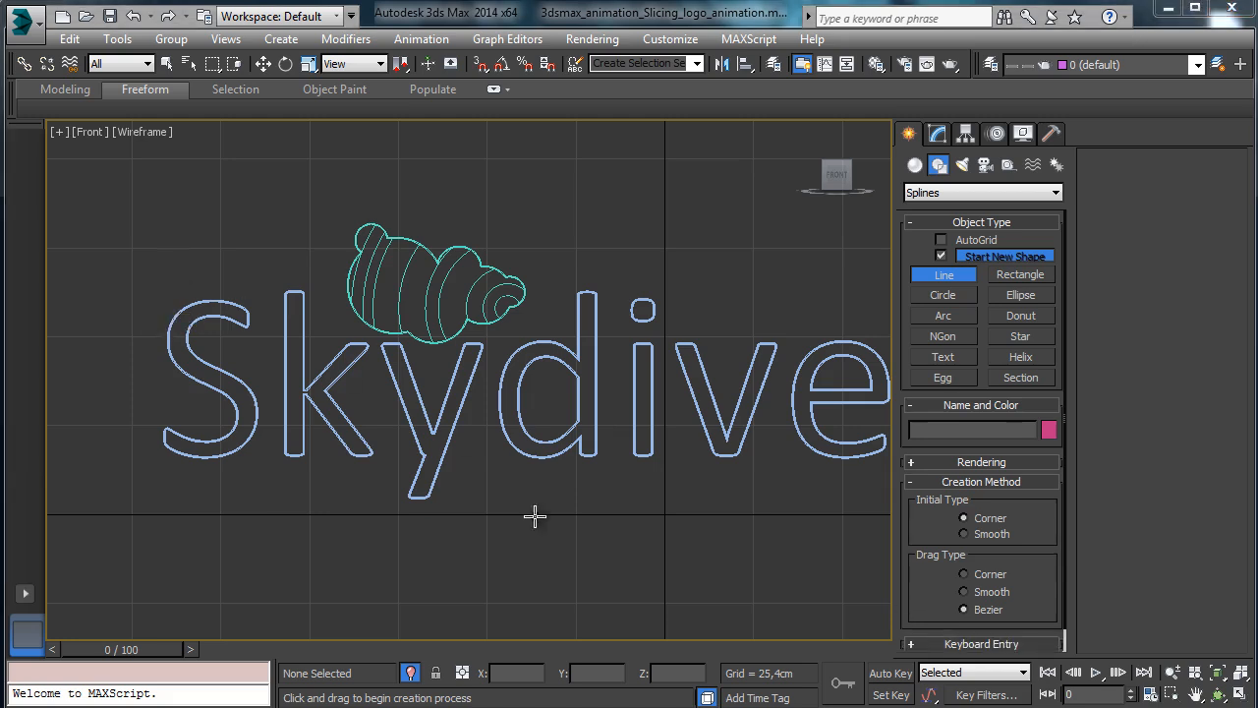
pyautogui.click(165, 252)
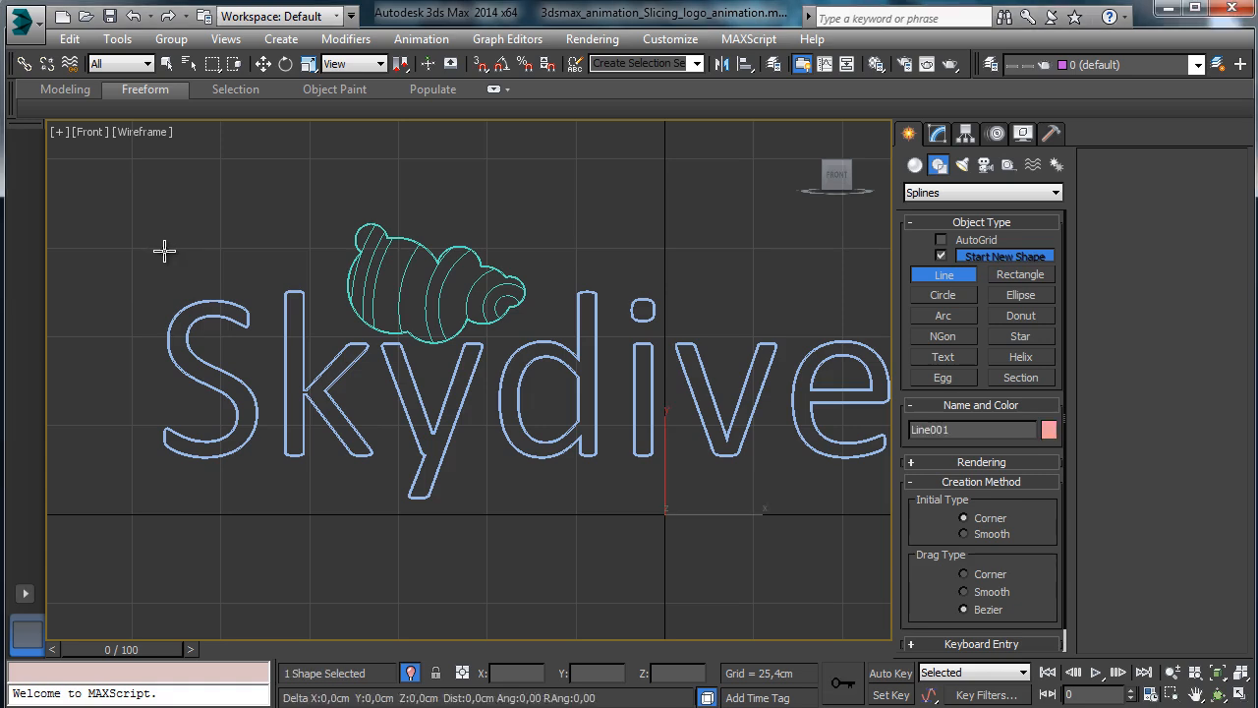
# End the vertical line below the text and nudge it right, just left of the S.
pyautogui.click(165, 525)
pyautogui.rightClick(271, 219)
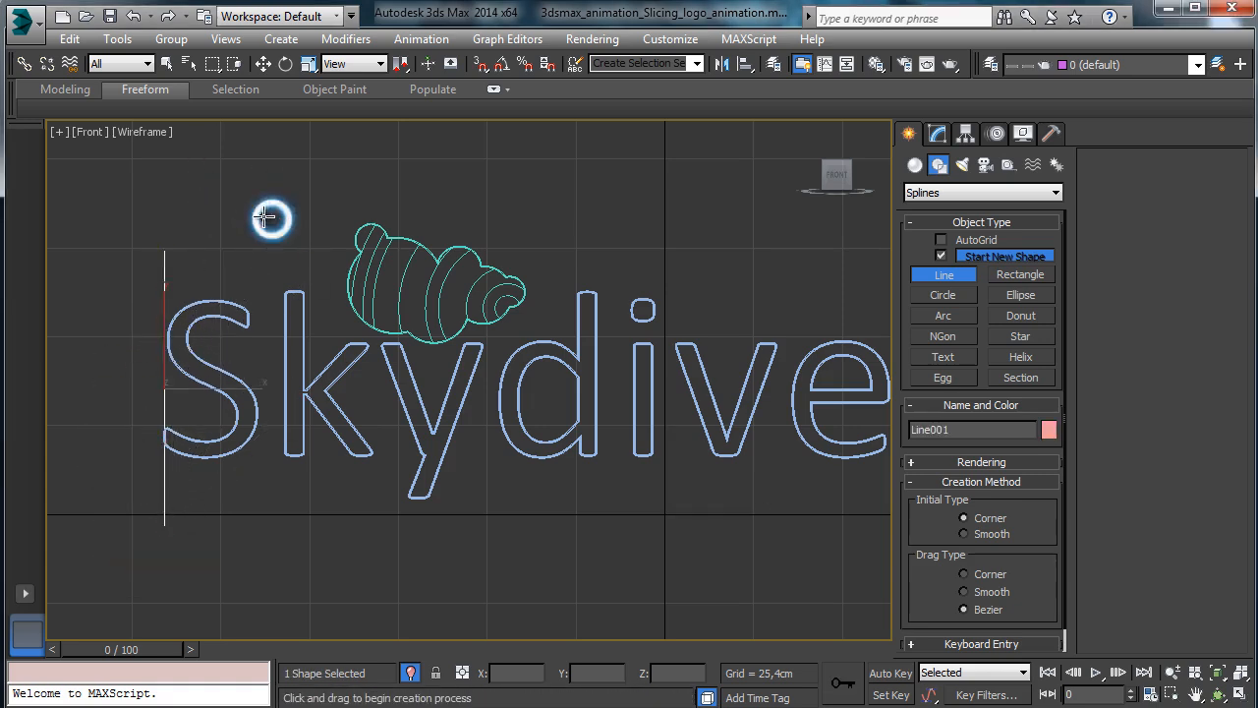
pyautogui.click(264, 64)
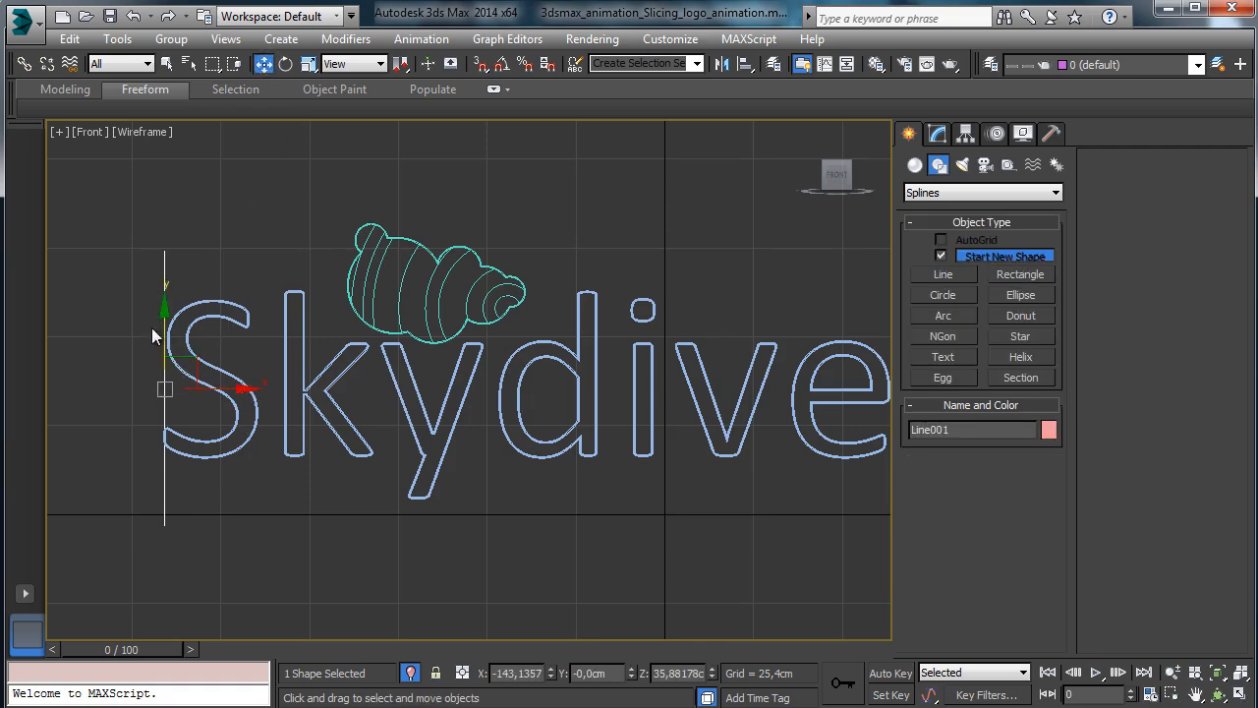
pyautogui.moveTo(230, 384); pyautogui.dragTo(239, 384)
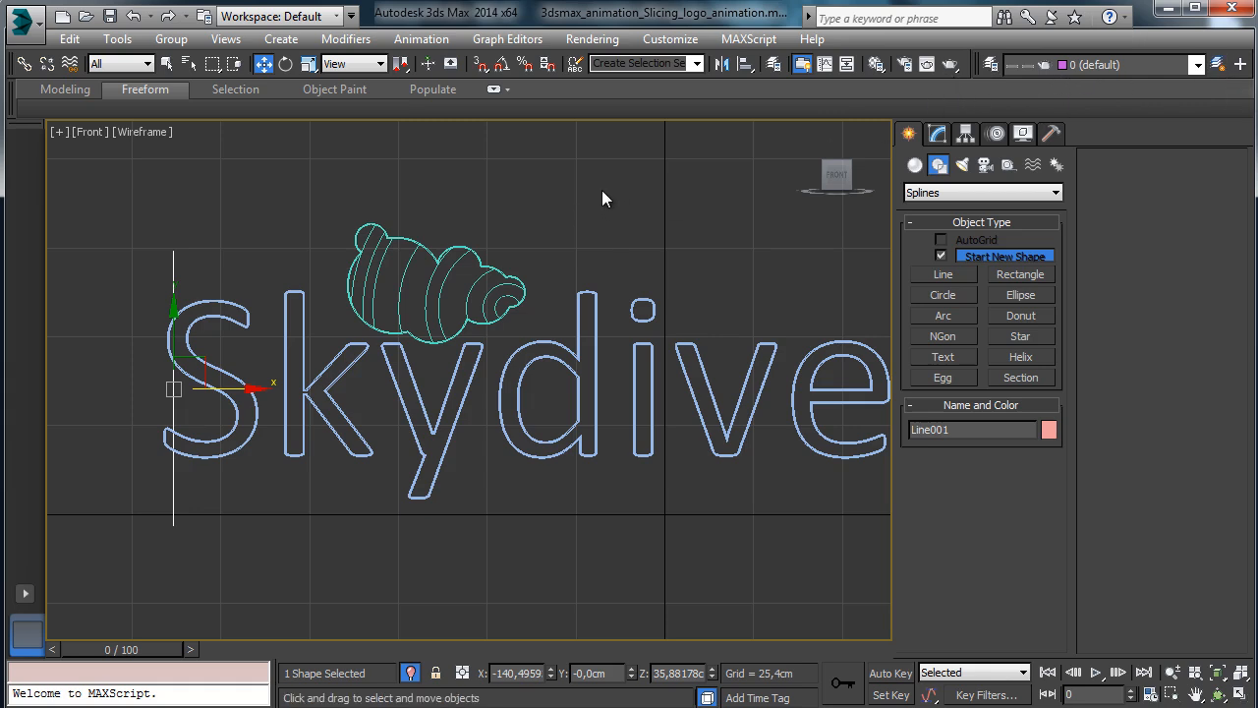
# Array the vertical line into 56 copies over a 223,52cm total X move.
pyautogui.press('x')
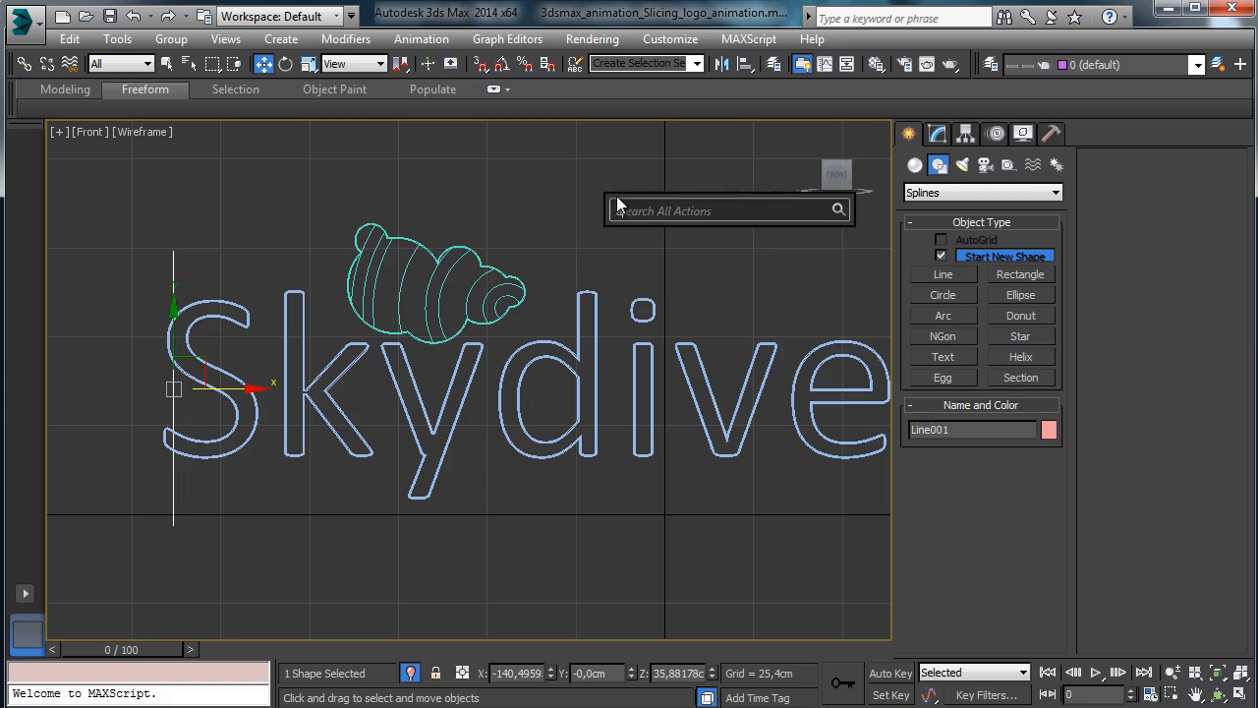
pyautogui.write('arr')
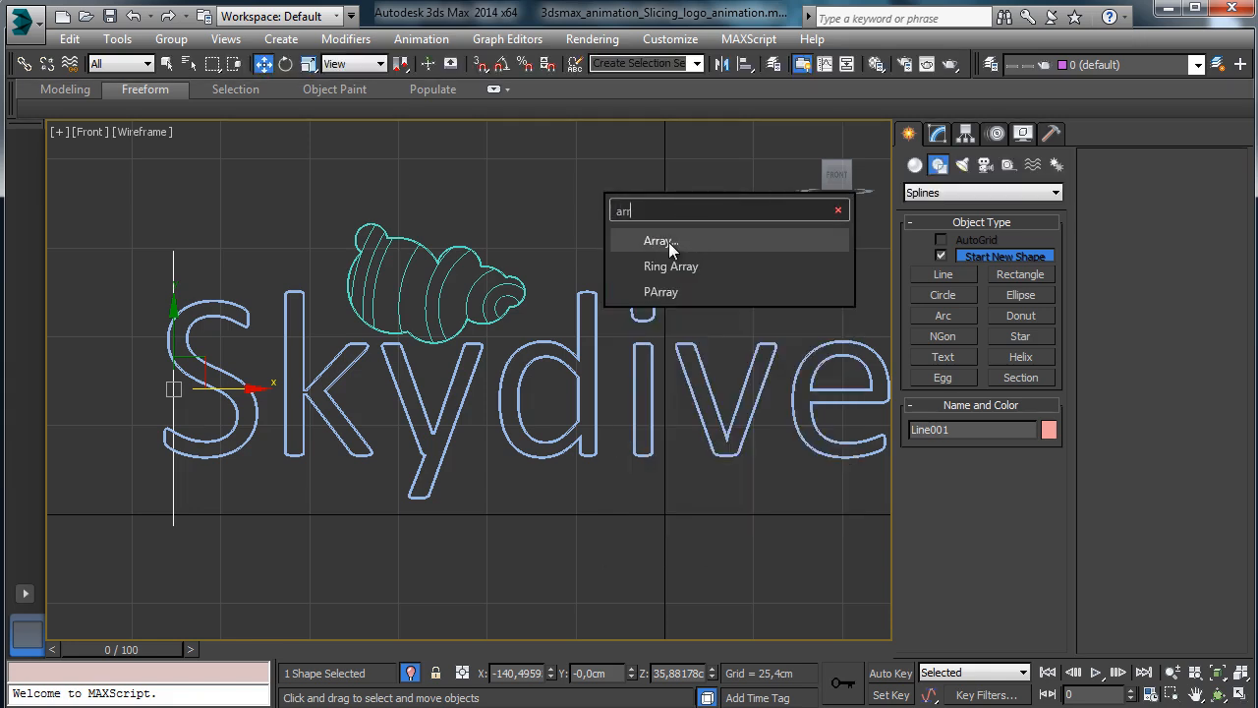
pyautogui.click(661, 240)
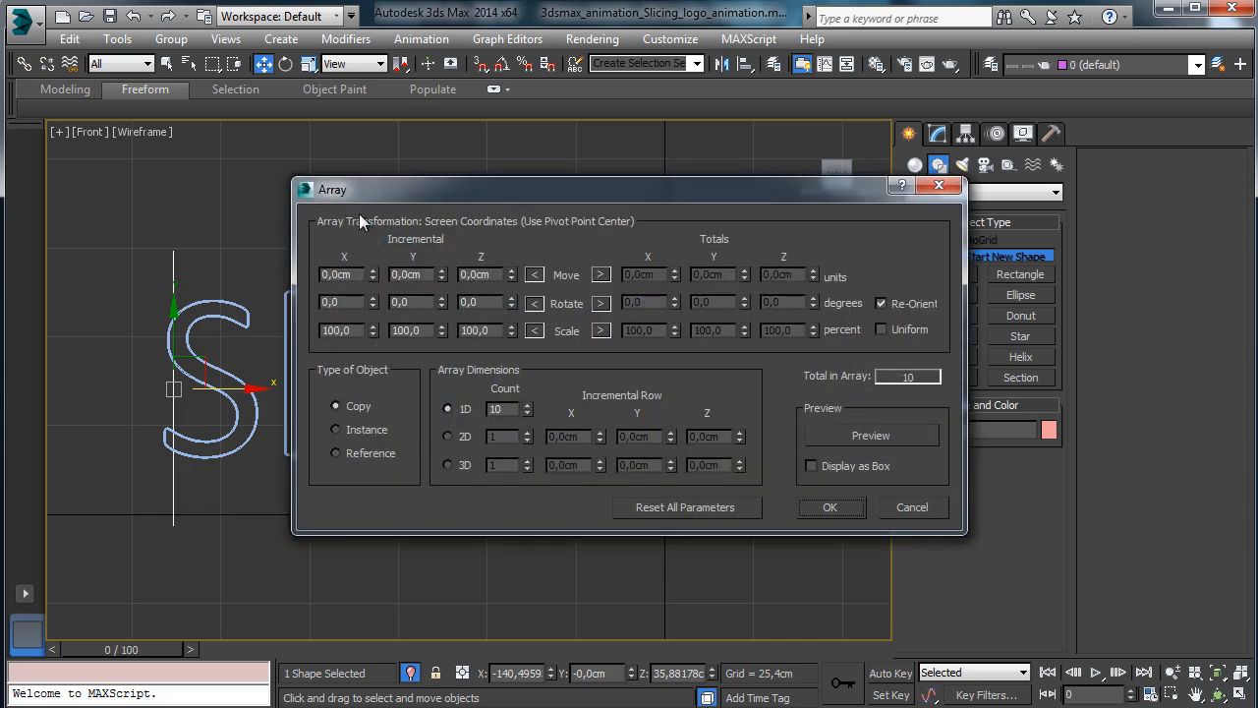
pyautogui.moveTo(455, 190); pyautogui.dragTo(708, 24)
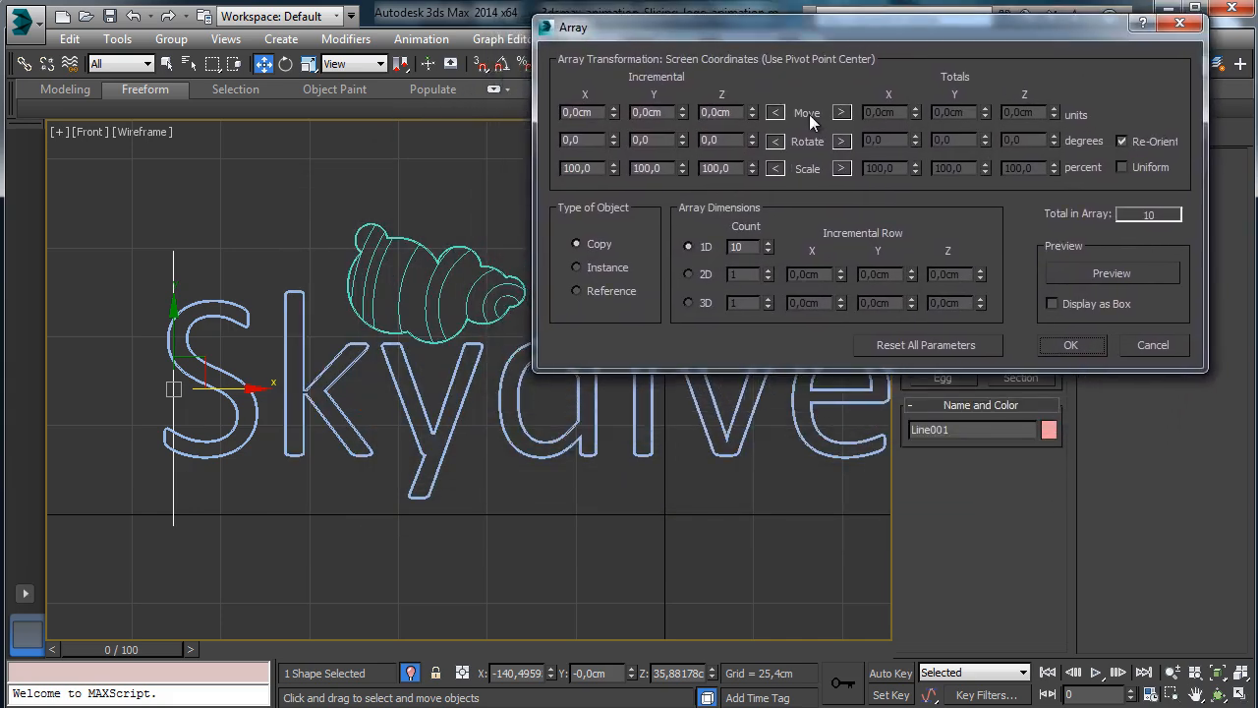
pyautogui.click(1085, 304)
pyautogui.click(1102, 274)
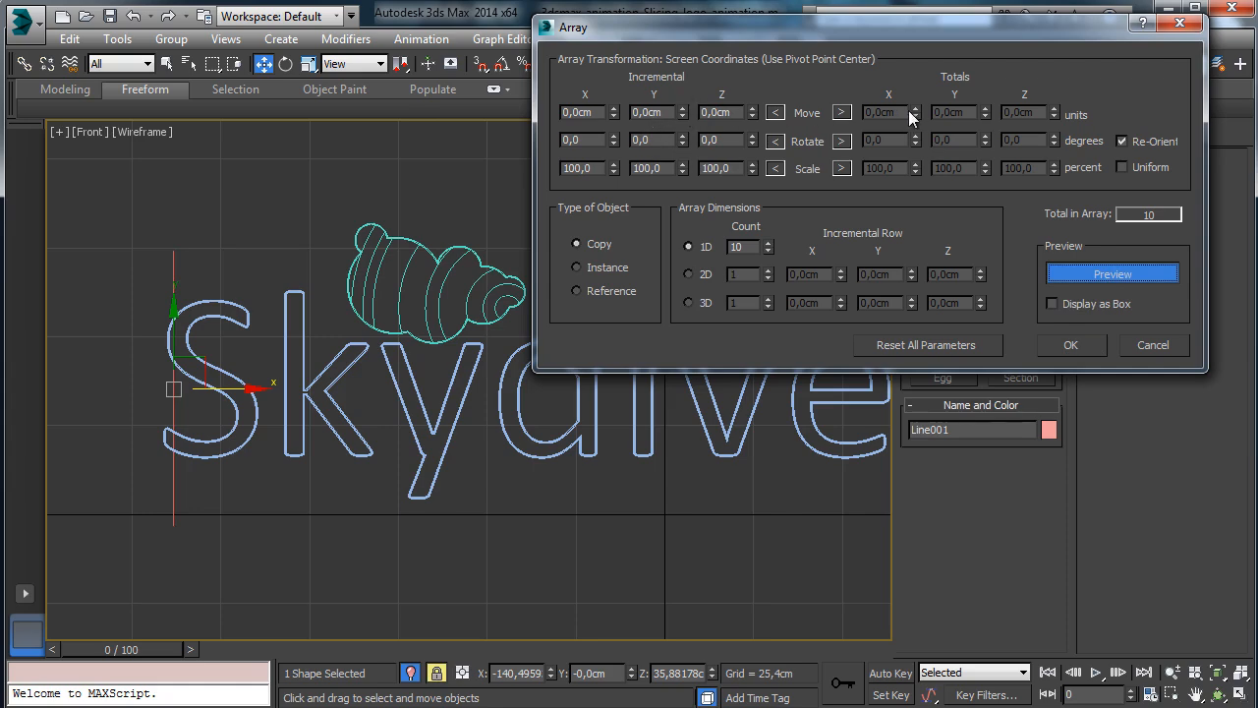
pyautogui.click(842, 113)
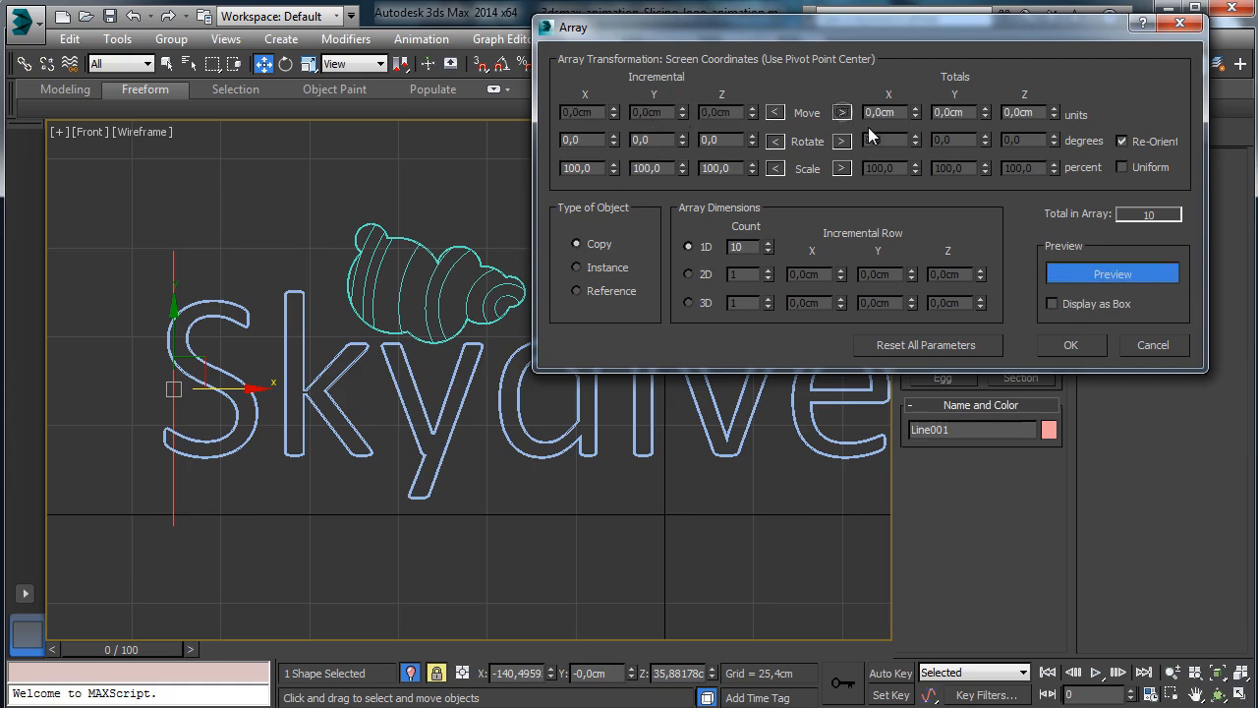
pyautogui.moveTo(924, 116); pyautogui.dragTo(907, 30)
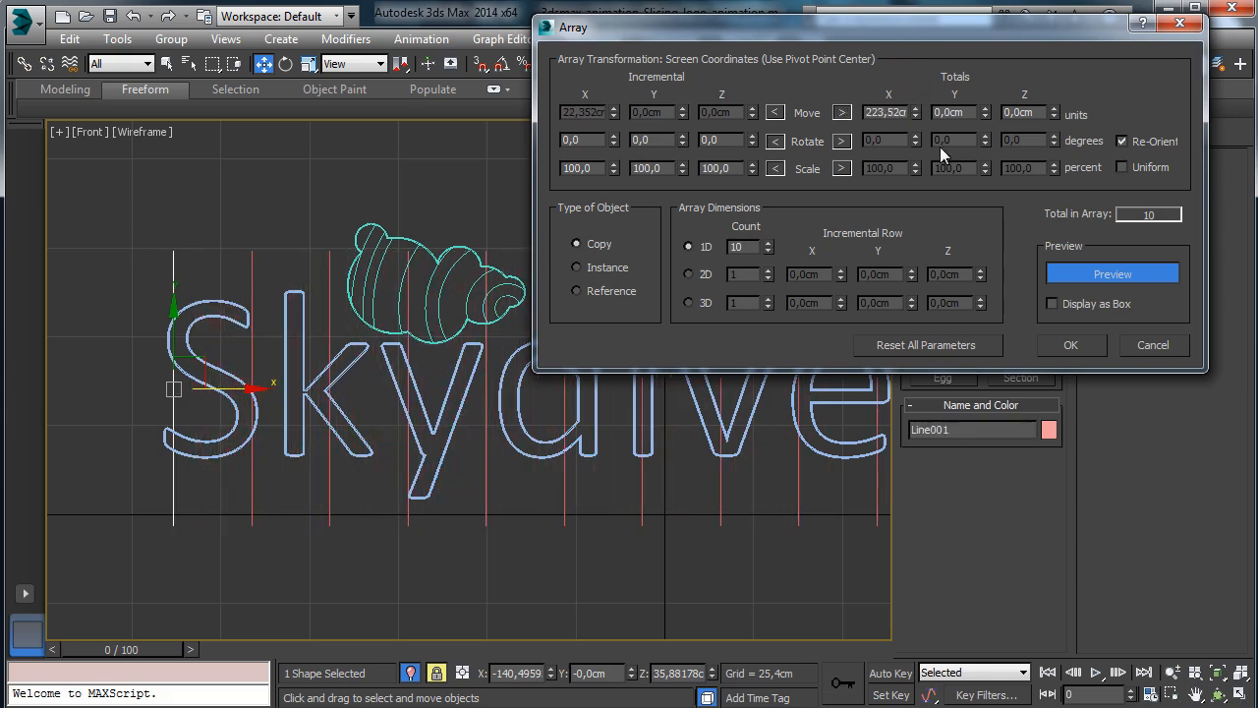
pyautogui.moveTo(768, 246); pyautogui.dragTo(765, 197)
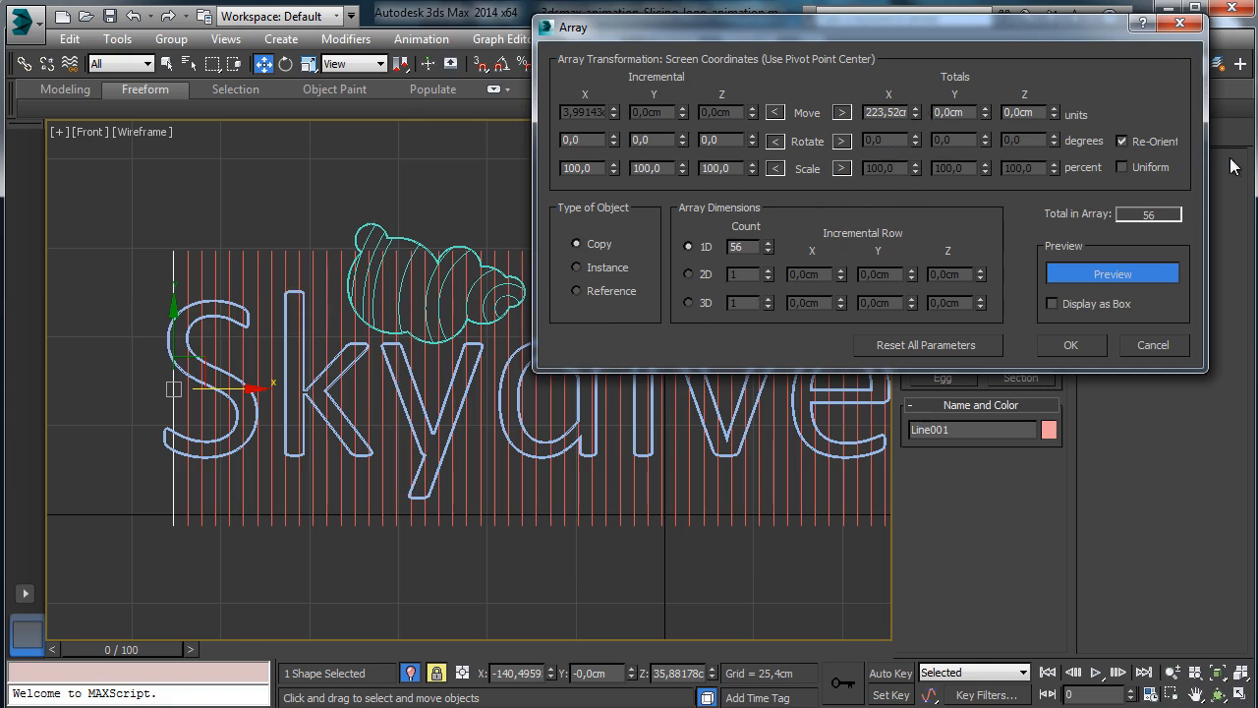
pyautogui.click(1095, 343)
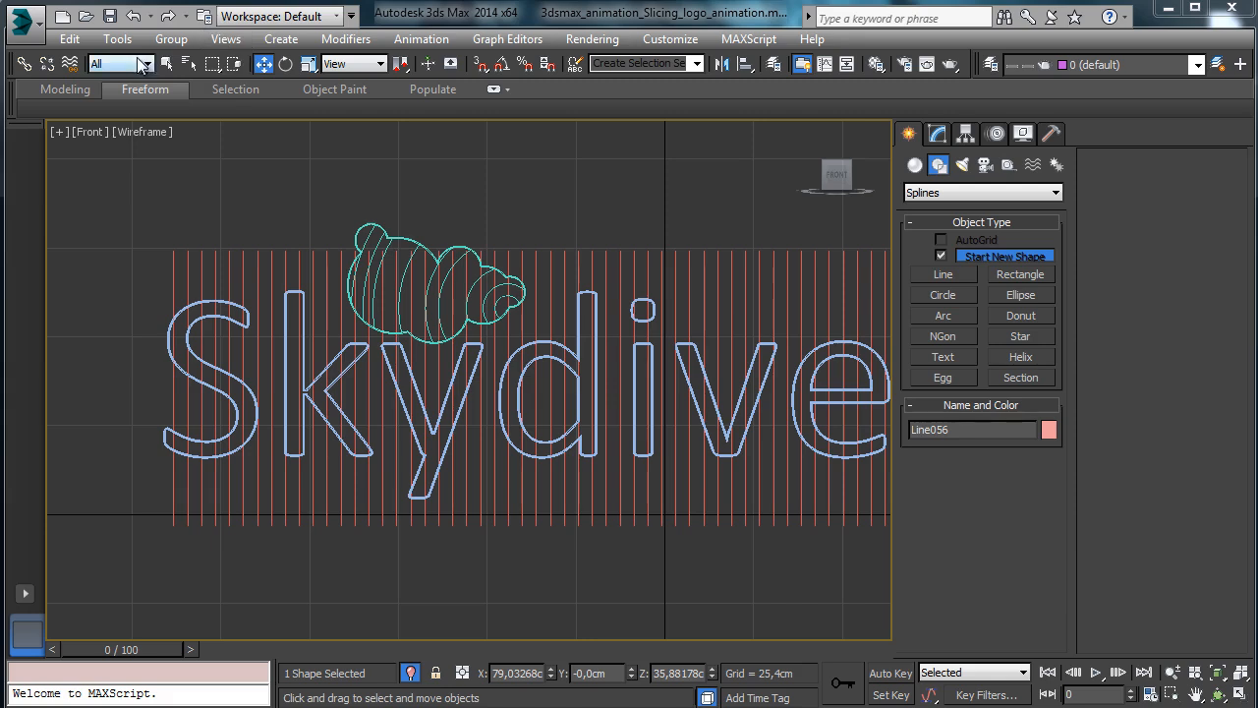
# Delete the four surplus lines right of the final e, select the remaining 52, and restore four views.
pyautogui.press('q')
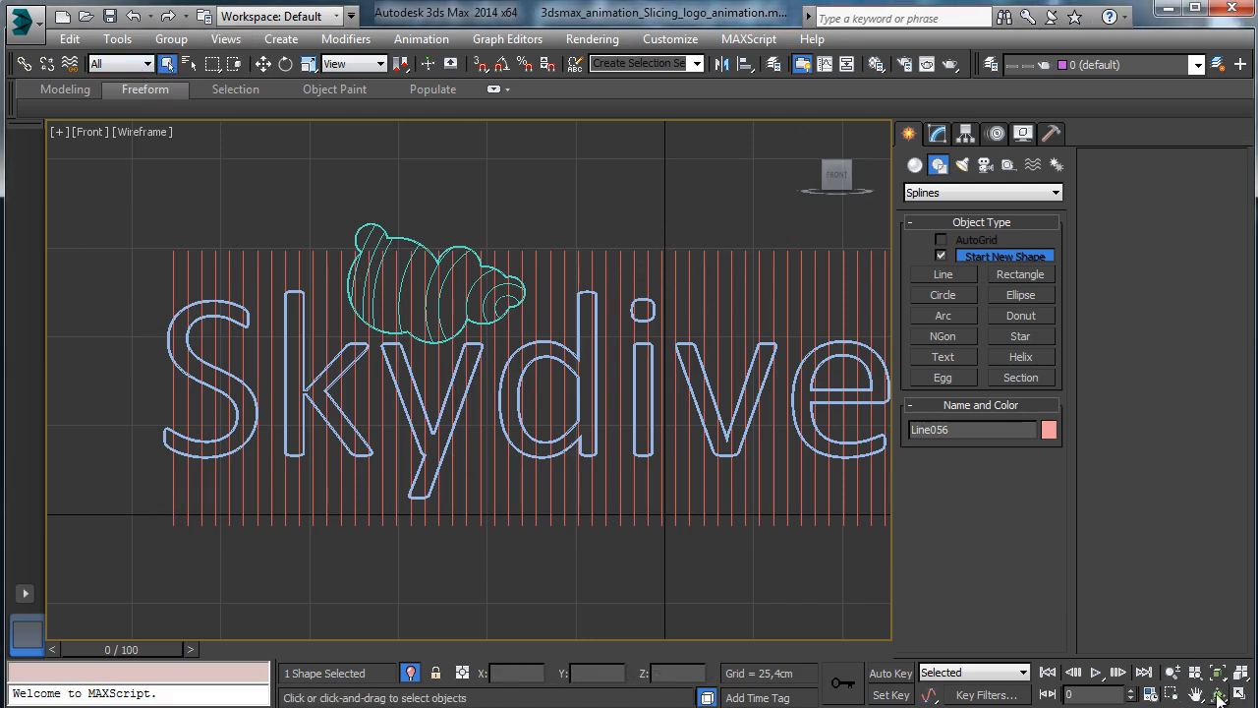
pyautogui.click(1172, 673)
pyautogui.moveTo(561, 402)
pyautogui.mouseDown()
pyautogui.moveTo(574, 441)
pyautogui.moveTo(550, 413)
pyautogui.mouseUp()
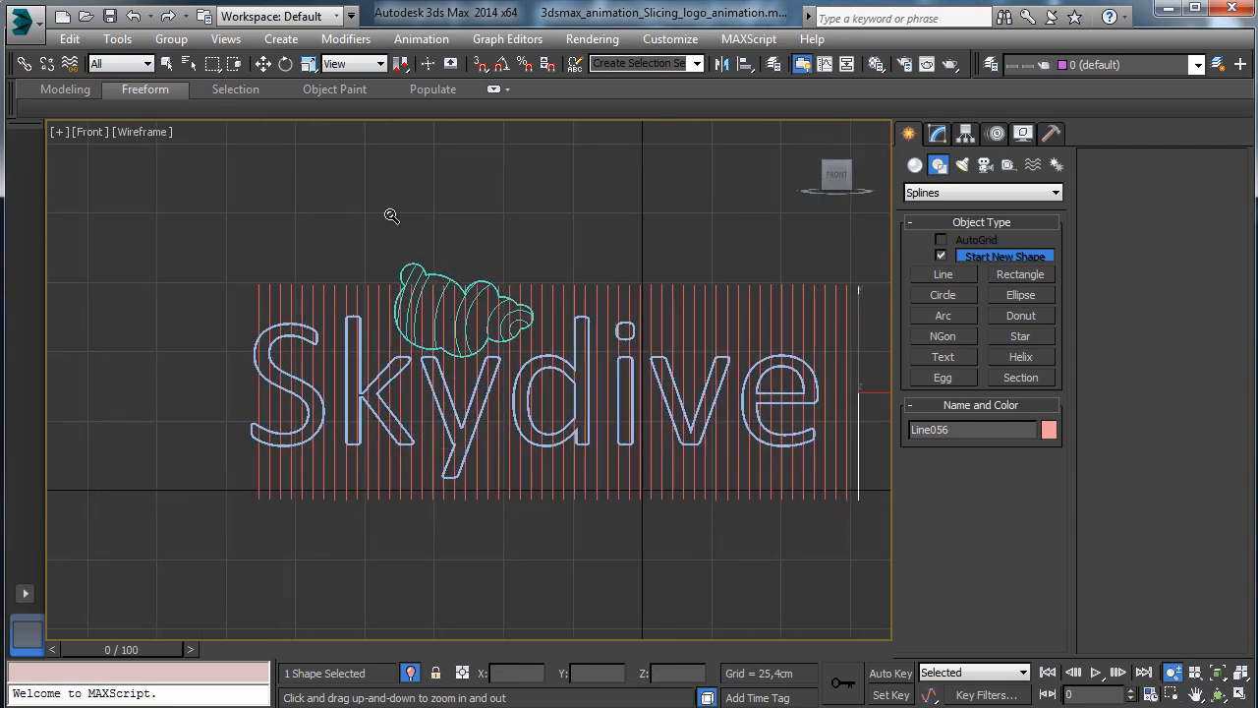
pyautogui.click(166, 64)
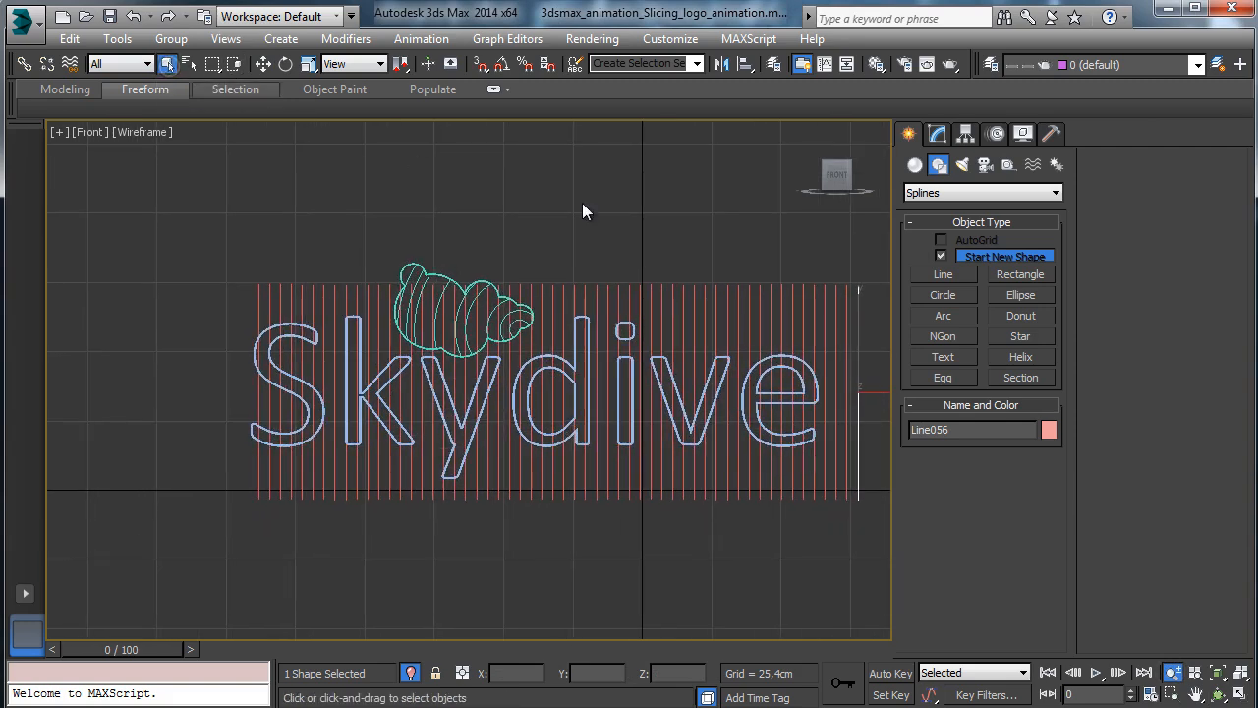
pyautogui.press('Delete')
pyautogui.click(847, 308)
pyautogui.press('Delete')
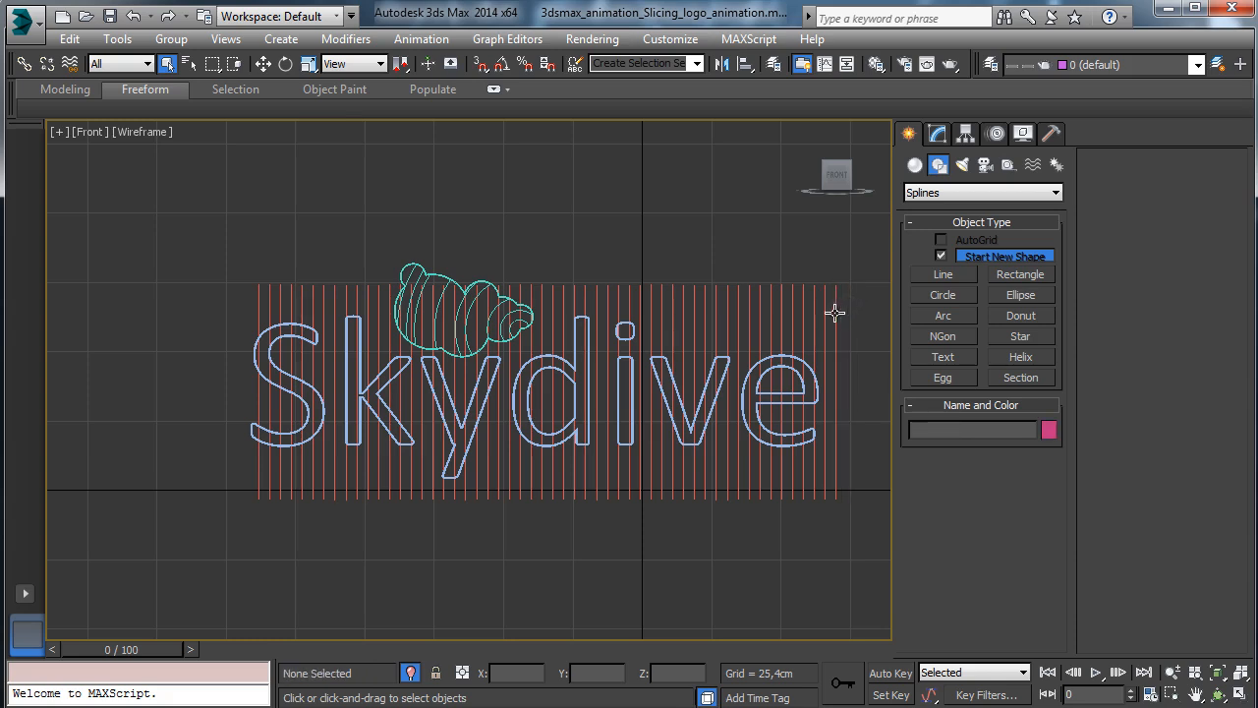
pyautogui.click(835, 311)
pyautogui.press('Delete')
pyautogui.click(823, 313)
pyautogui.press('Delete')
pyautogui.moveTo(832, 489); pyautogui.dragTo(854, 470)
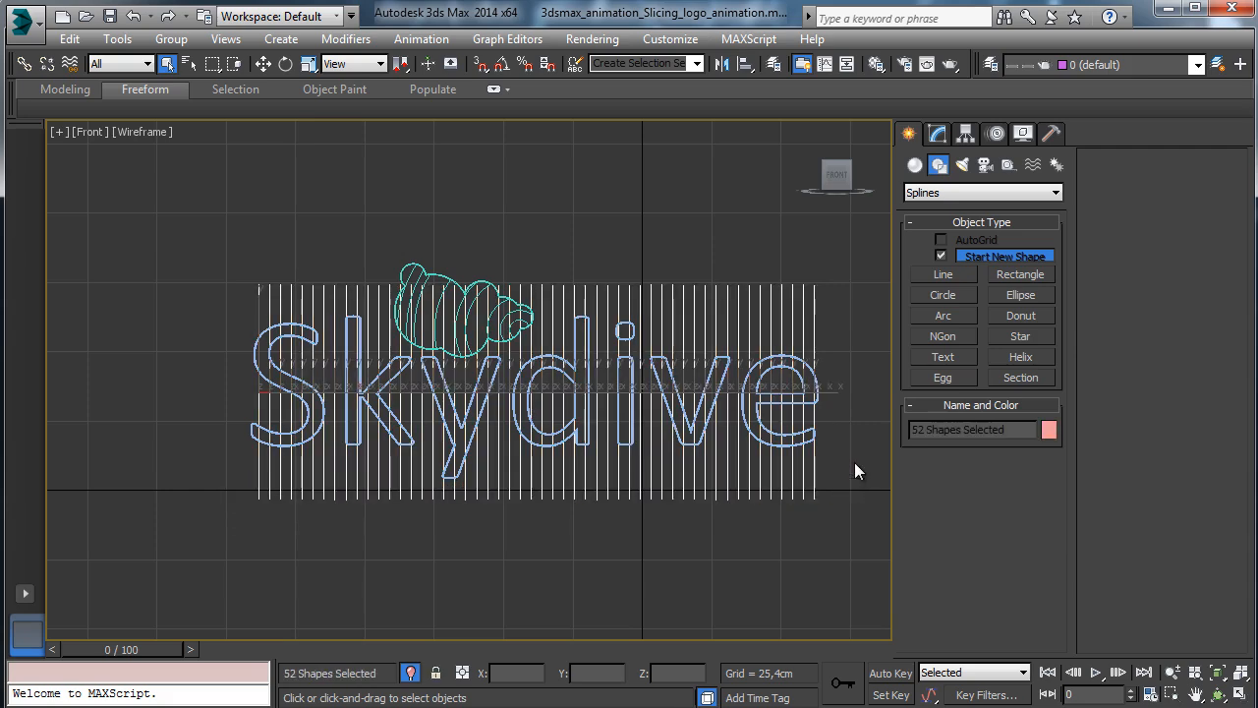
pyautogui.click(1240, 694)
# Shift the 52 slicing lines along Y so they pass through the Skydive text.
pyautogui.click(1218, 695)
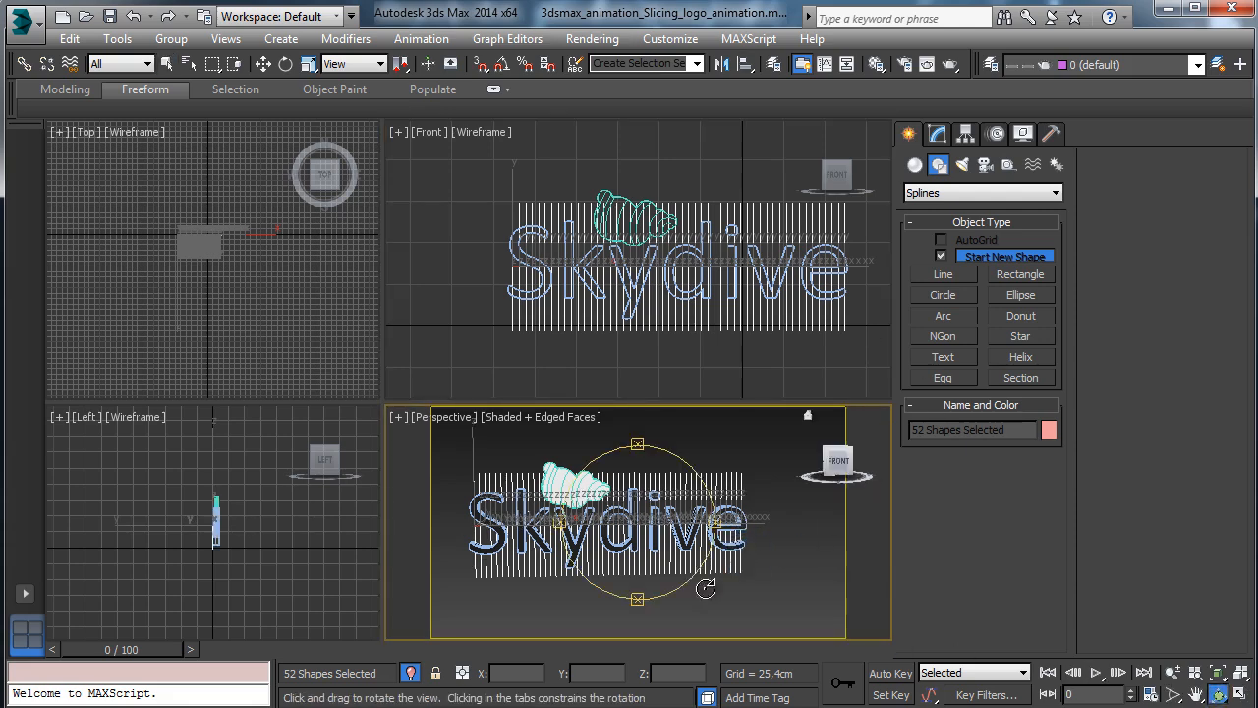
pyautogui.moveTo(606, 551); pyautogui.dragTo(672, 530)
pyautogui.click(260, 64)
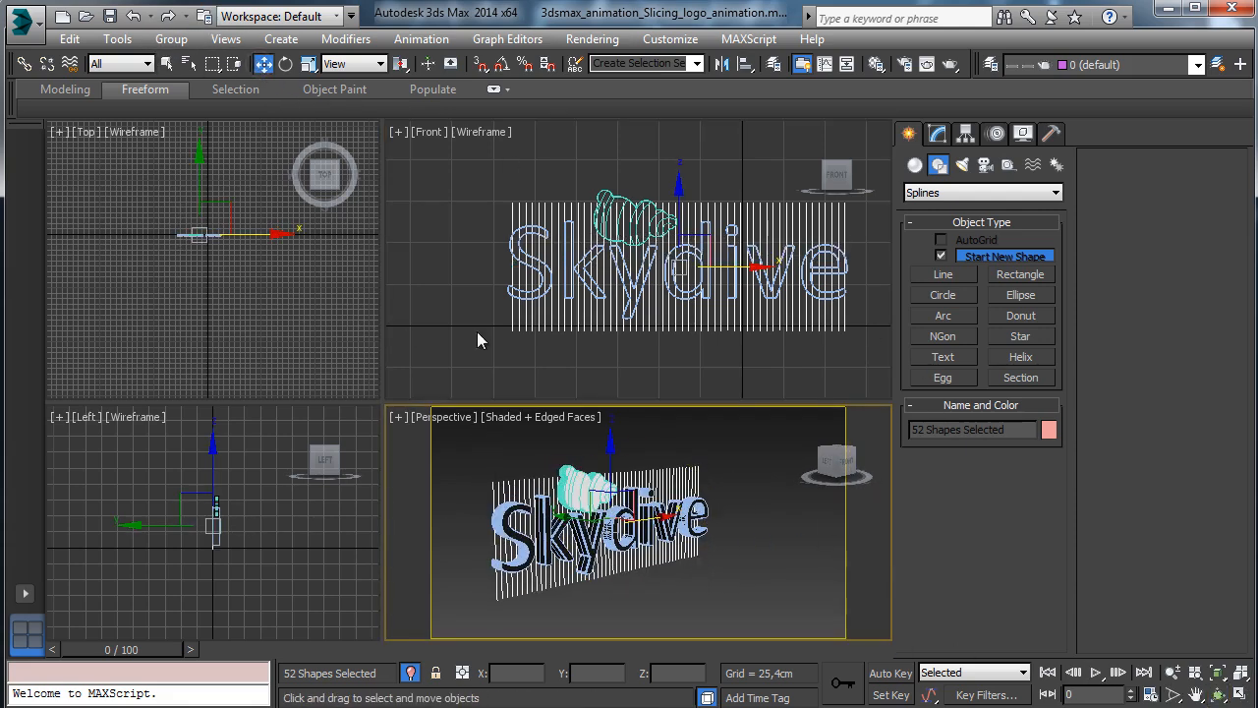
pyautogui.moveTo(557, 511); pyautogui.dragTo(544, 509)
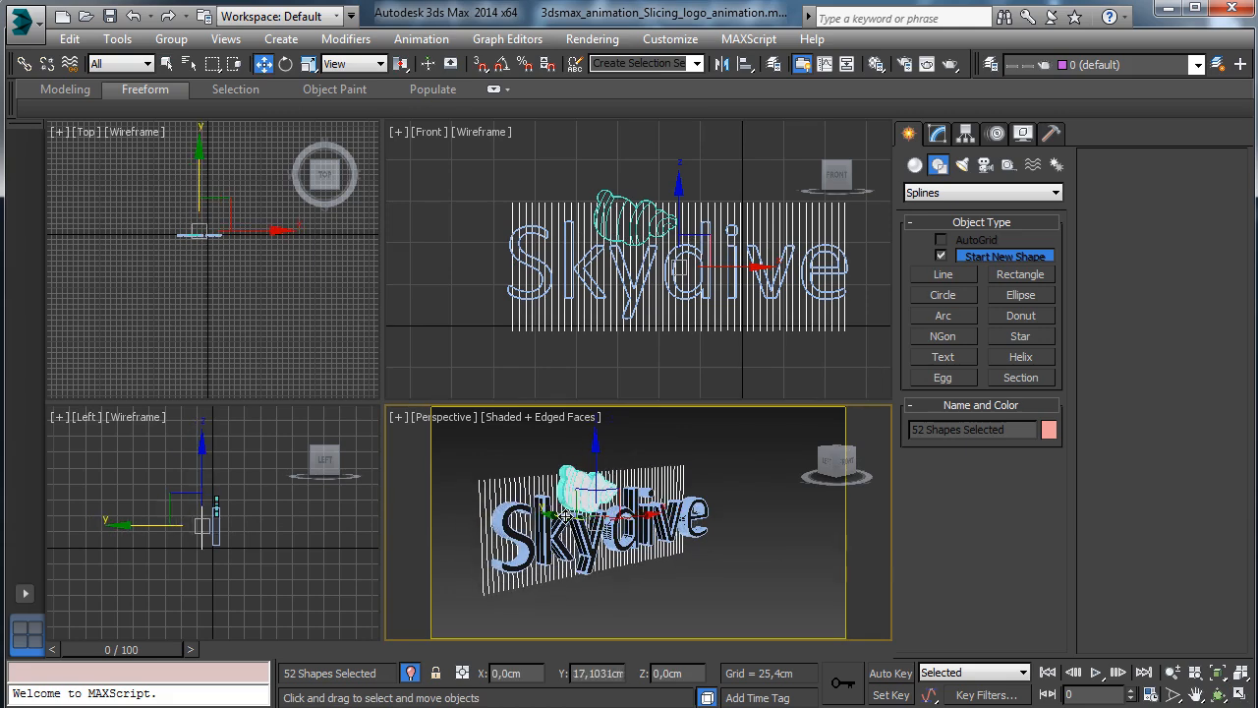
# Apply an Extrude modifier to the lines, 96,52cm deep with 2 segments.
pyautogui.click(936, 134)
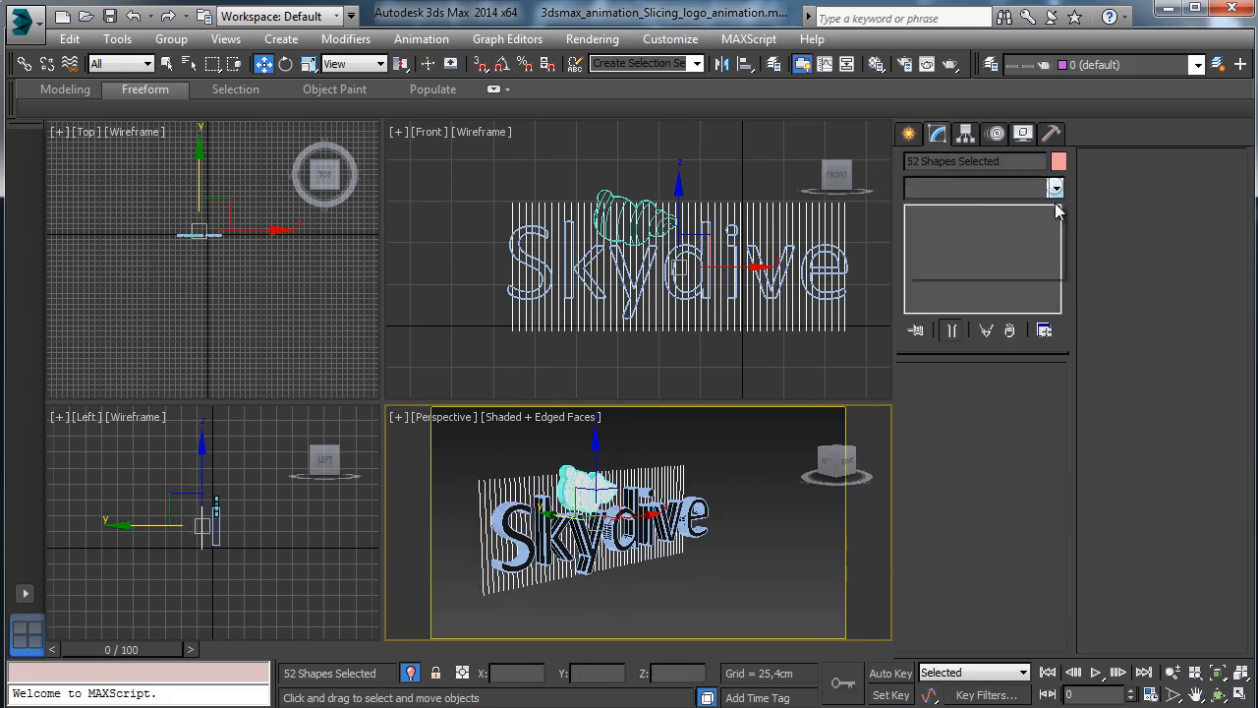
pyautogui.click(1054, 188)
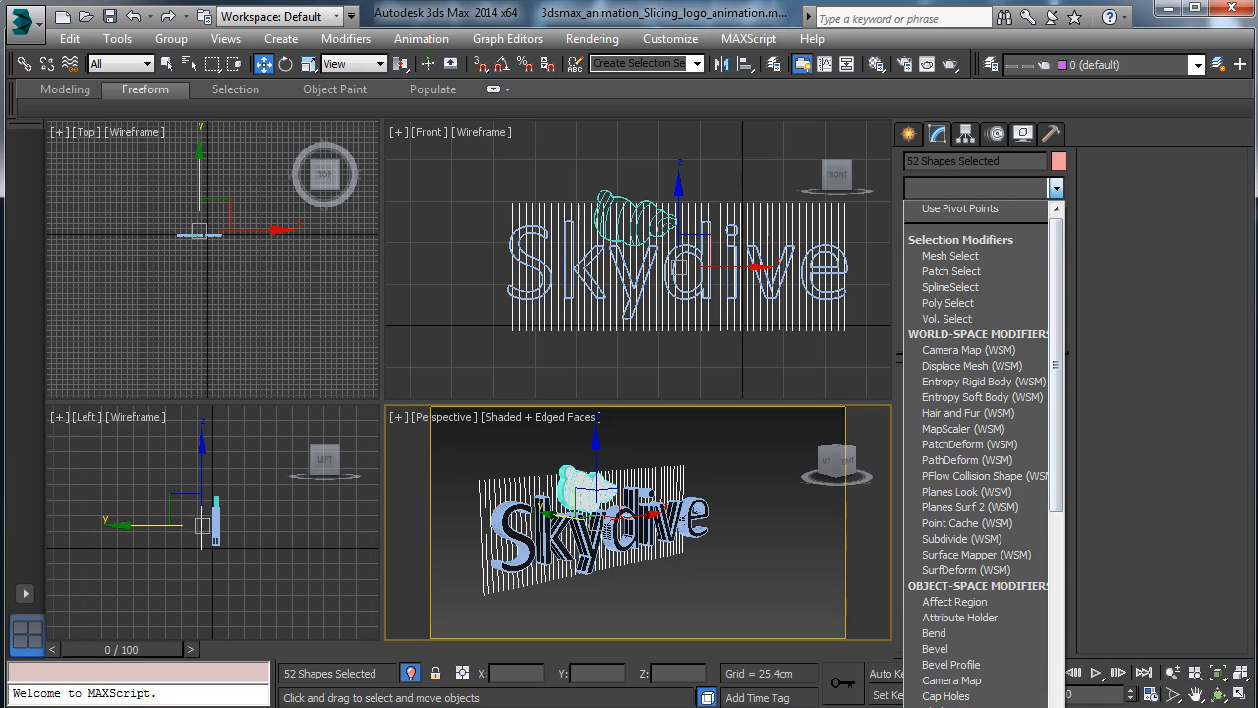
pyautogui.click(1021, 704)
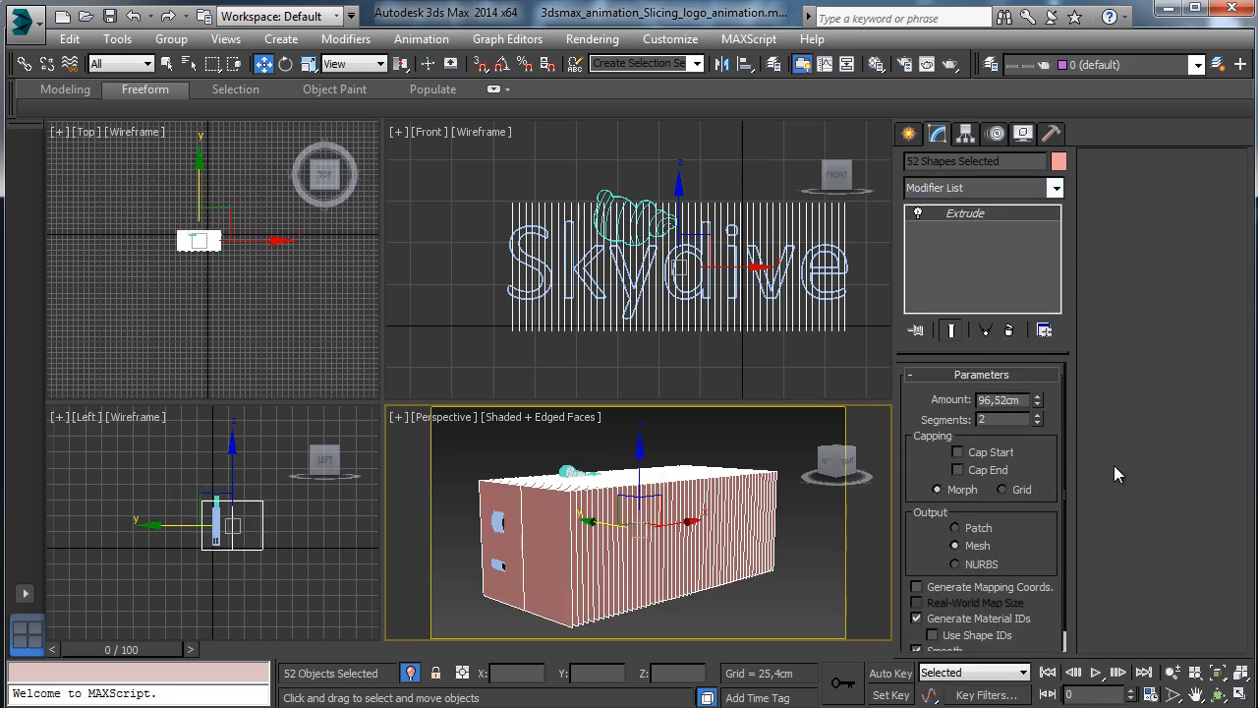
pyautogui.click(1216, 693)
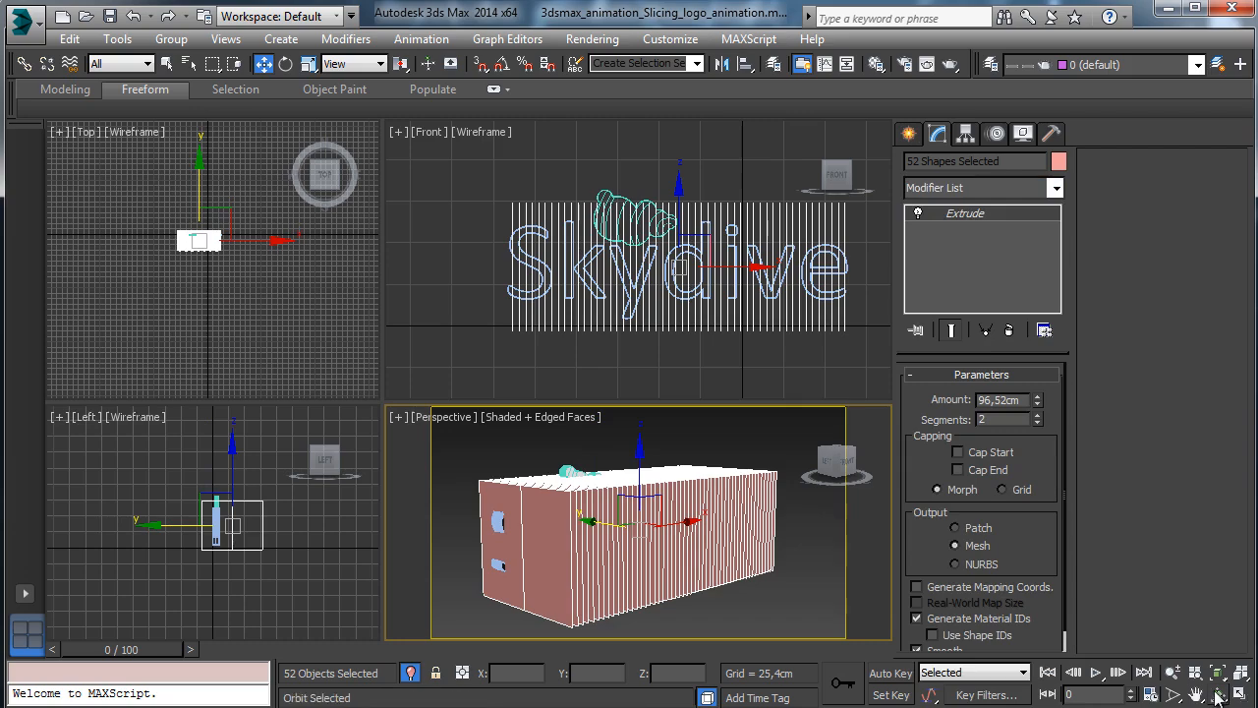
pyautogui.moveTo(759, 575); pyautogui.dragTo(660, 583)
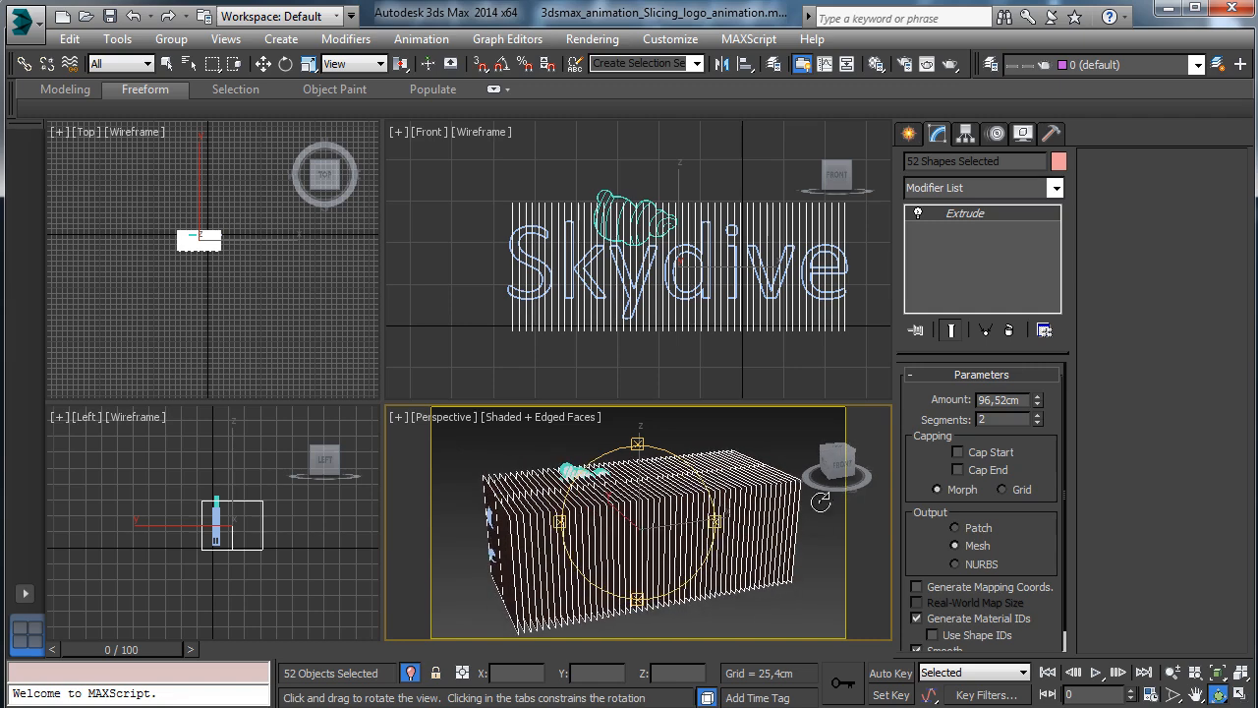
pyautogui.click(167, 64)
pyautogui.click(647, 164)
# Select the Line001 slab and build a ProCutter compound object from it, then exit creation.
pyautogui.click(646, 172)
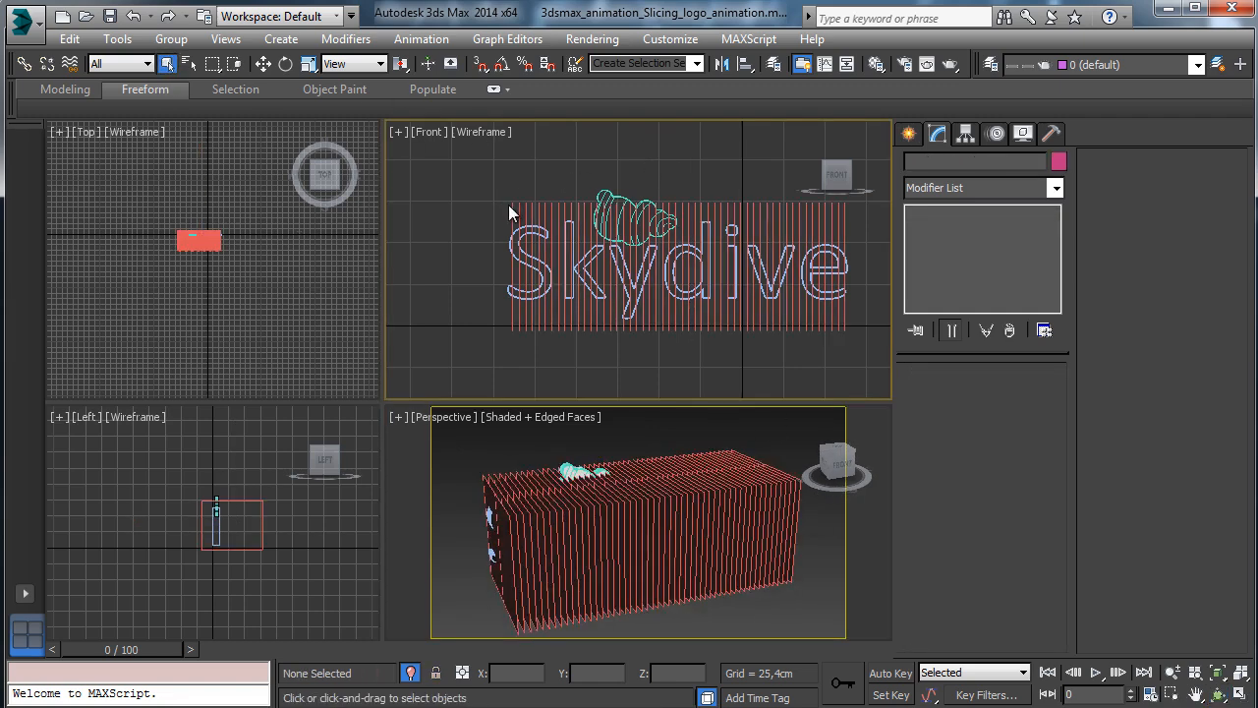
pyautogui.click(509, 206)
pyautogui.click(909, 133)
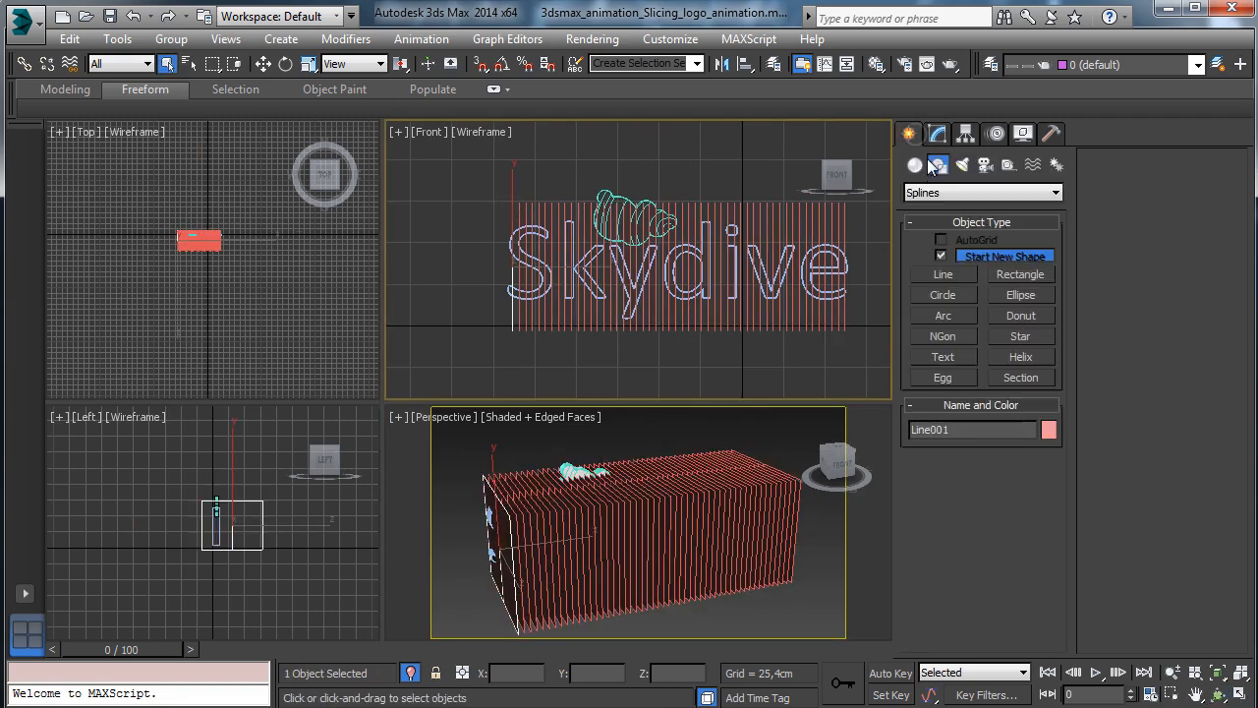
pyautogui.click(948, 190)
pyautogui.click(914, 164)
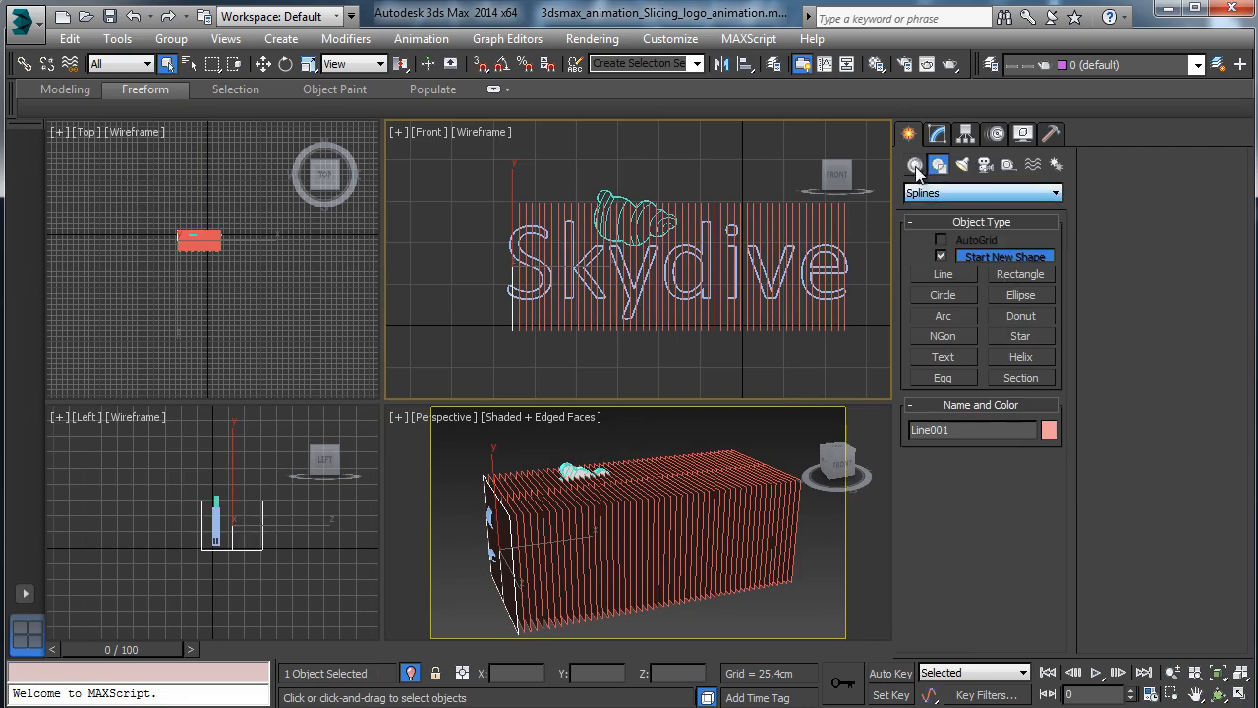
pyautogui.click(915, 164)
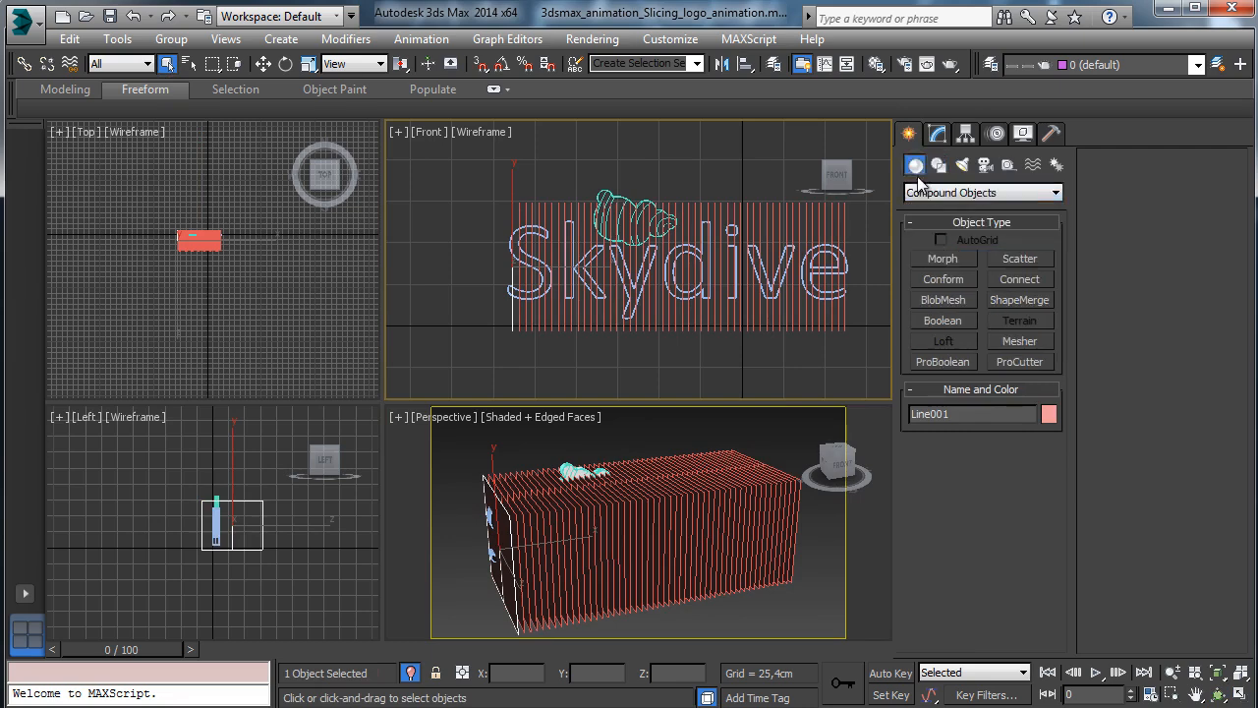
pyautogui.click(1018, 362)
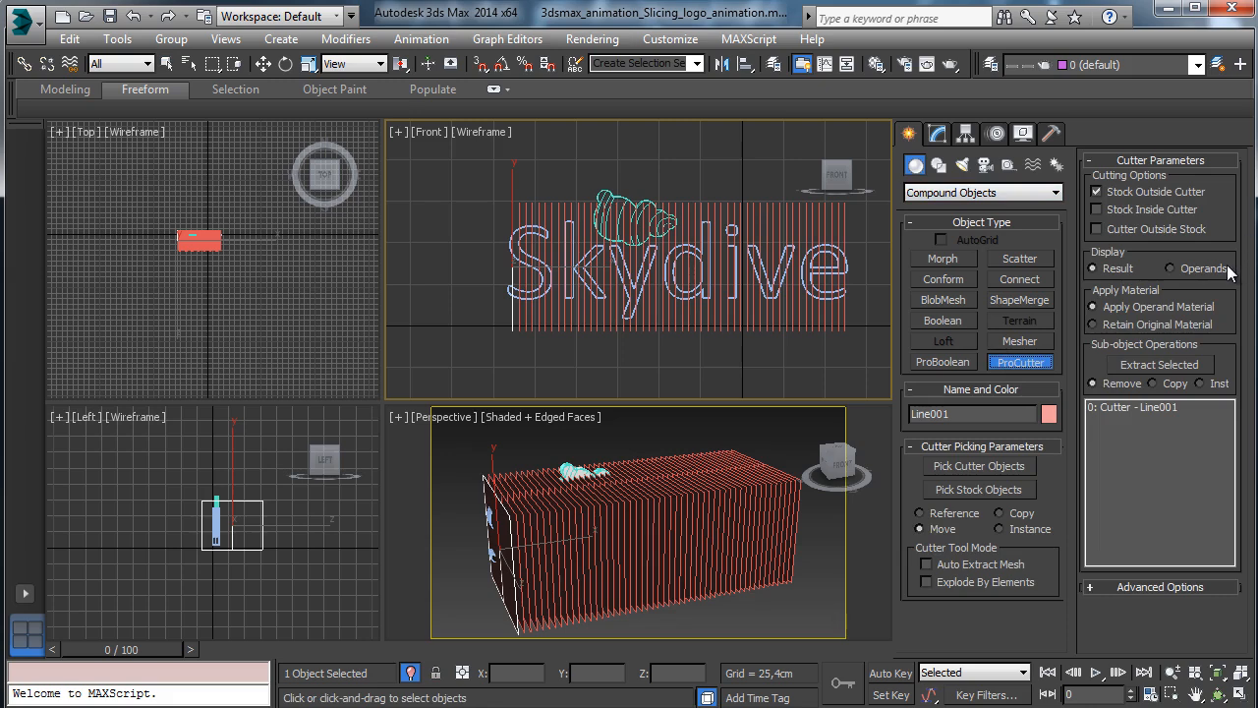
pyautogui.click(168, 64)
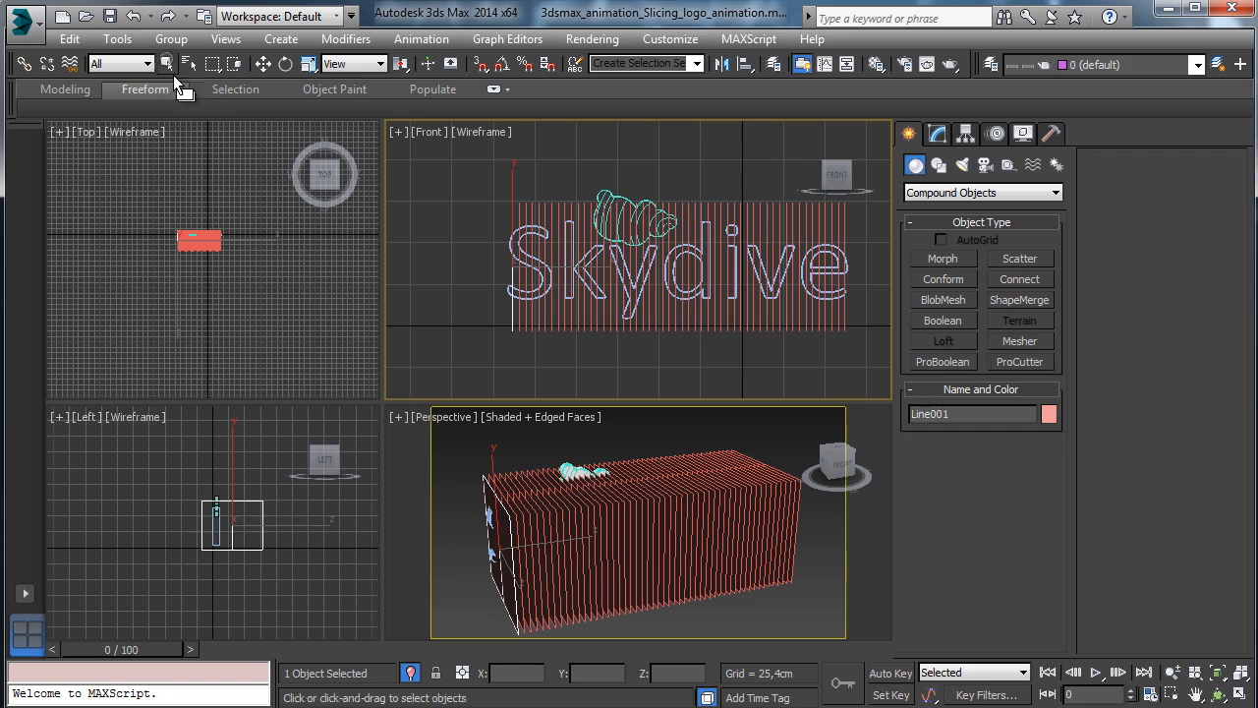
# Assign the Cloud material from the Material Editor to the Cloud_pieces group.
pyautogui.click(605, 197)
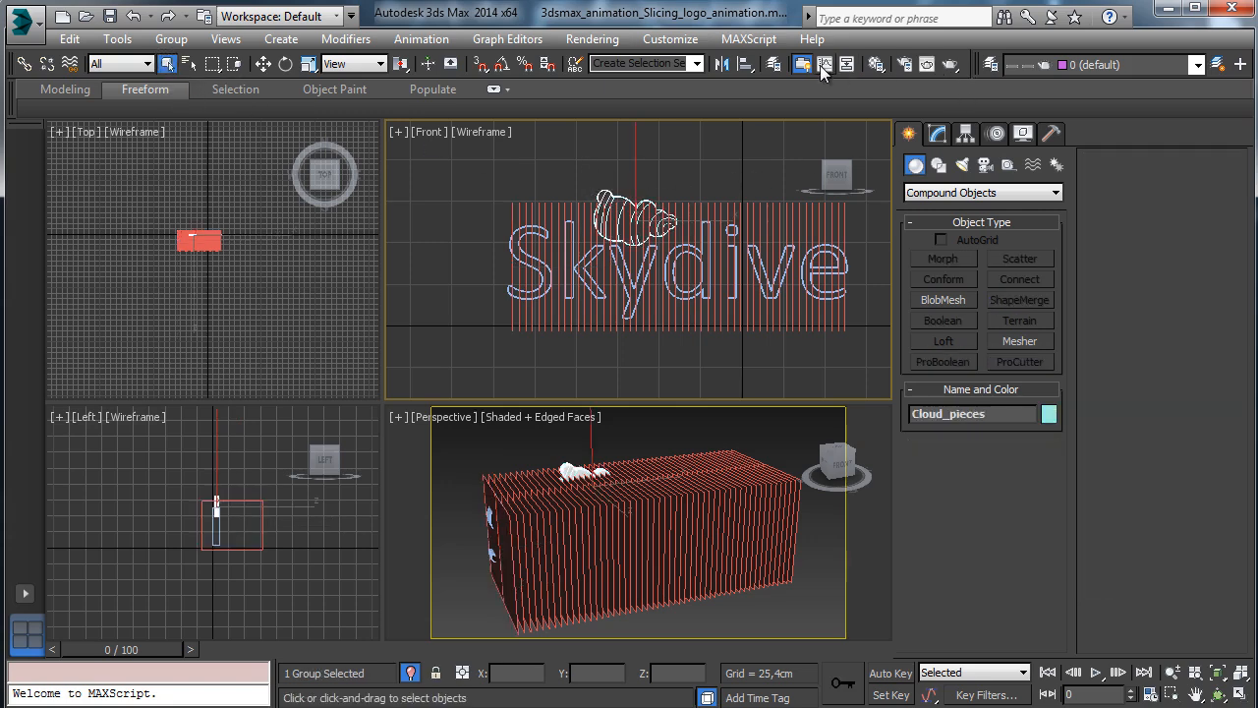
pyautogui.press('m')
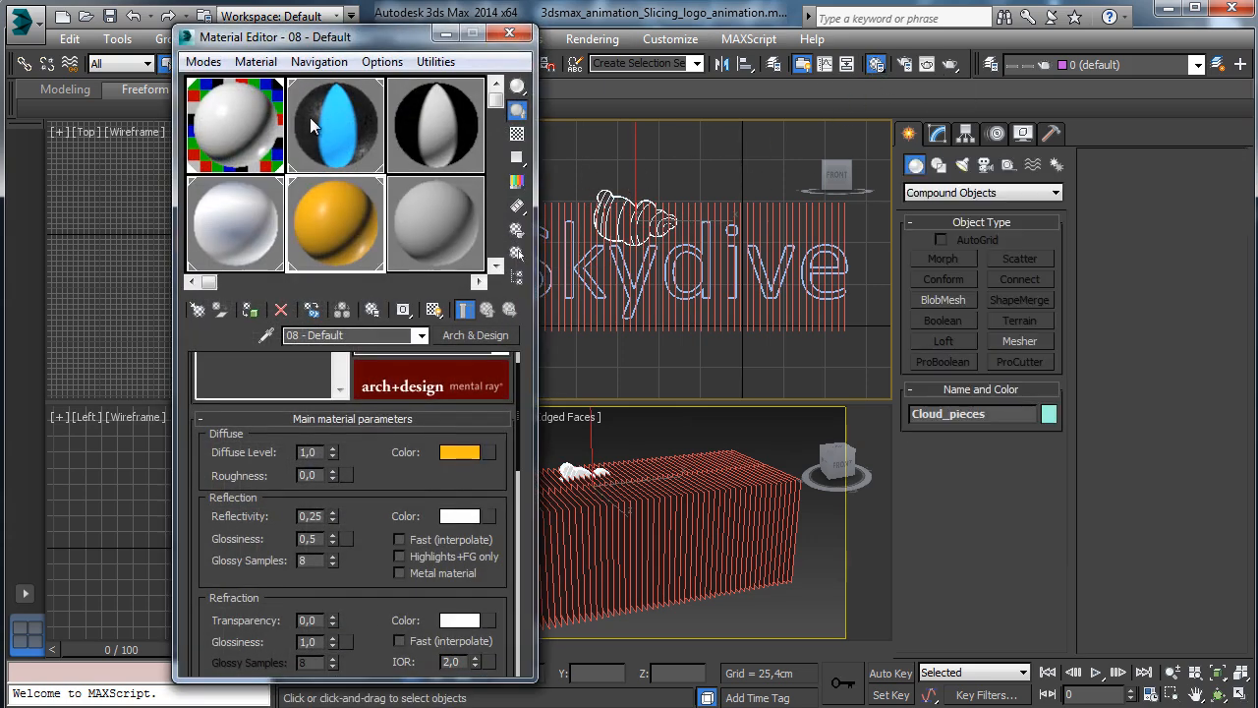
pyautogui.click(274, 134)
pyautogui.click(257, 314)
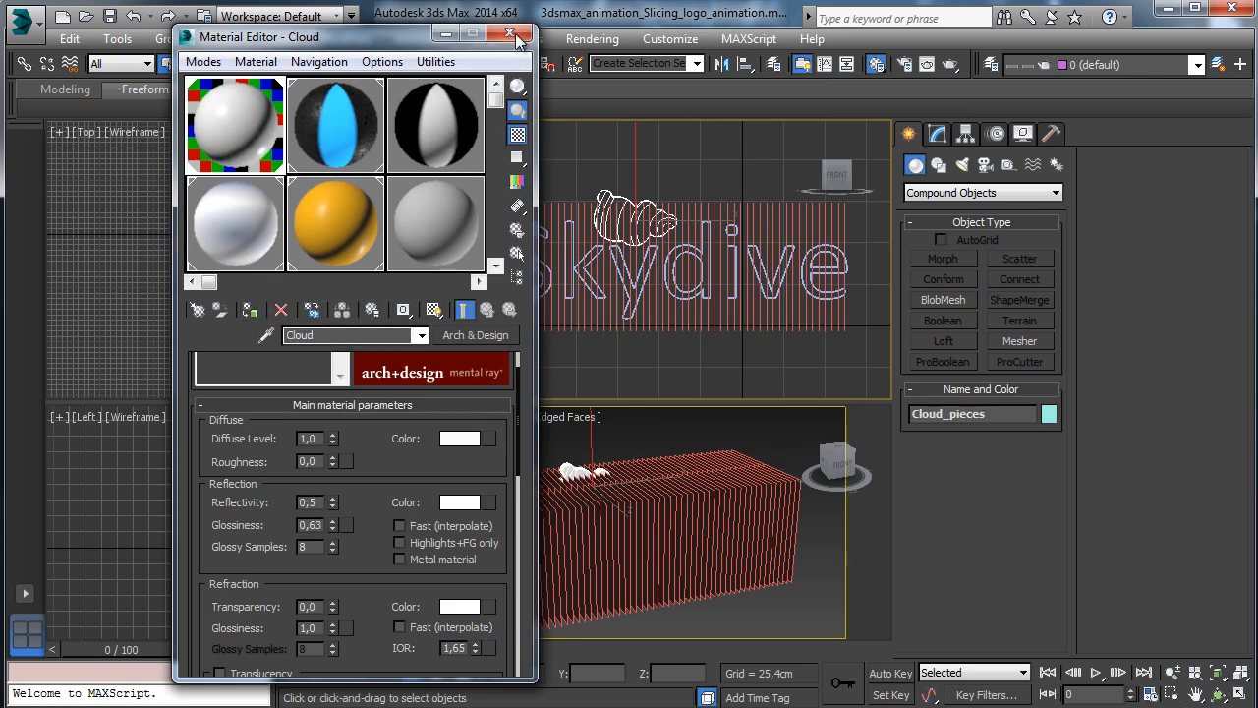
pyautogui.click(509, 33)
pyautogui.click(509, 206)
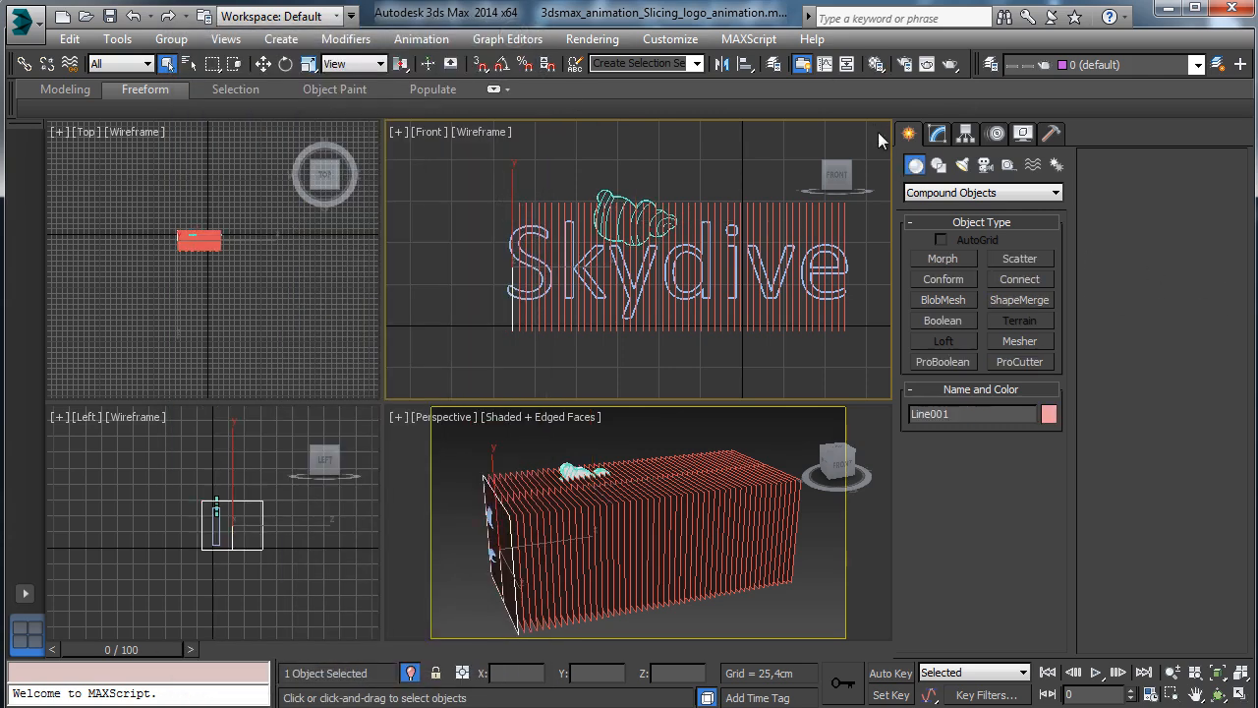
# Start picking cutters on Line001's ProCutter and add the slice lines over the S and k.
pyautogui.click(939, 134)
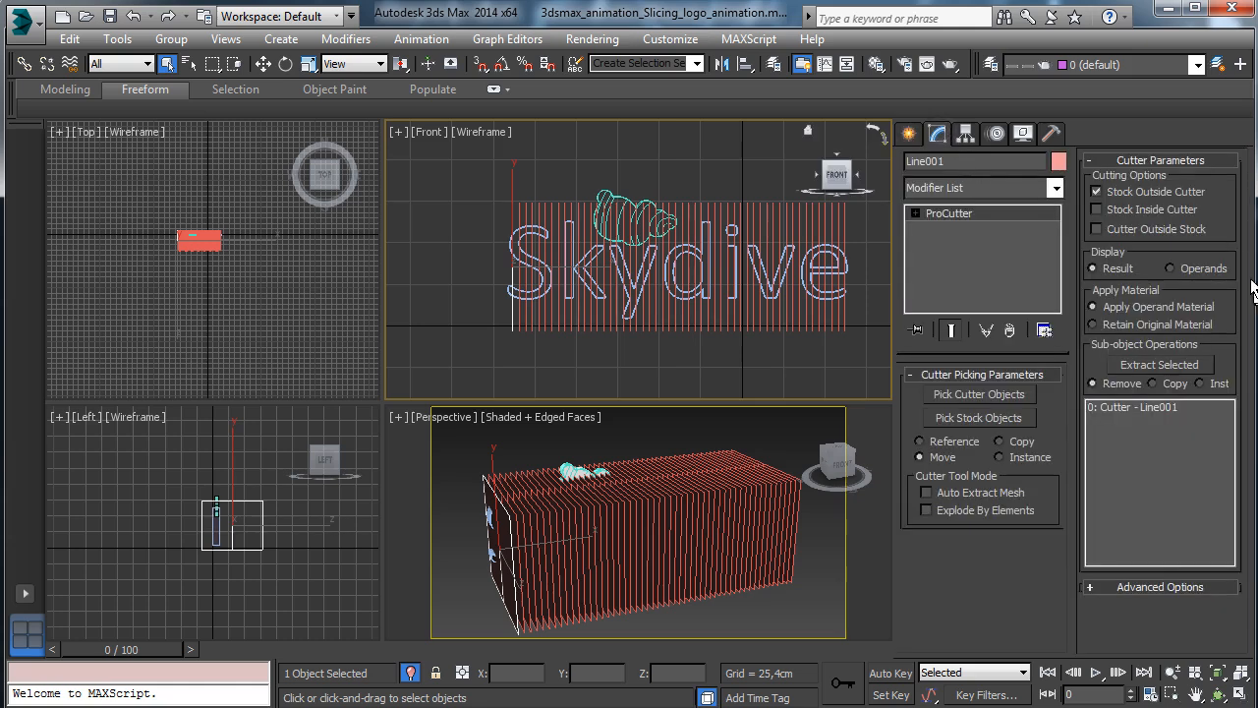
pyautogui.click(970, 396)
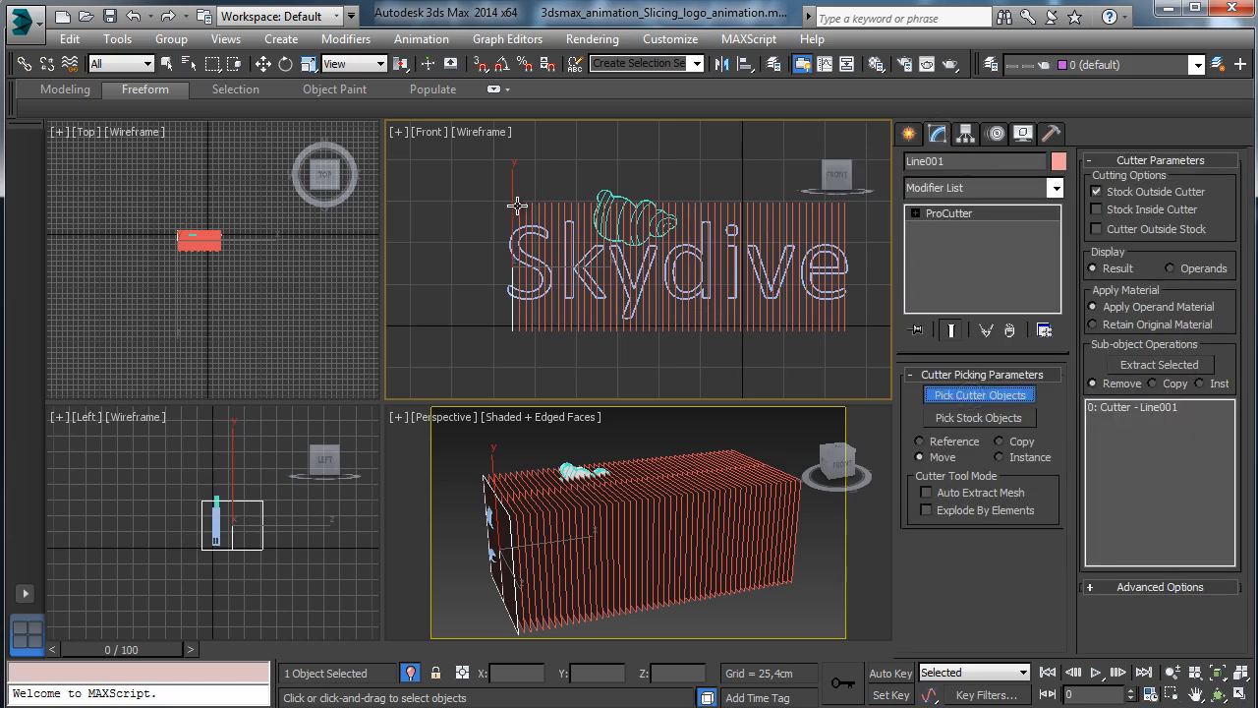
pyautogui.click(517, 205)
pyautogui.hotkey('alt', 'w')
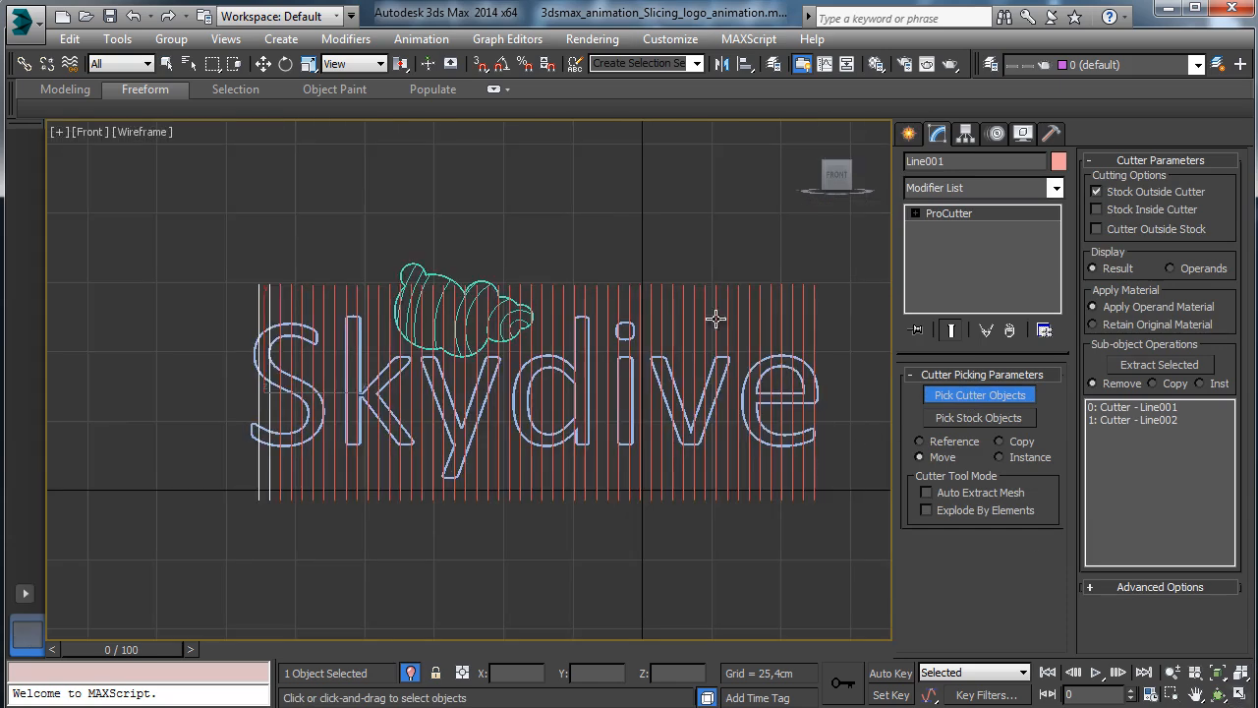
pyautogui.click(280, 286)
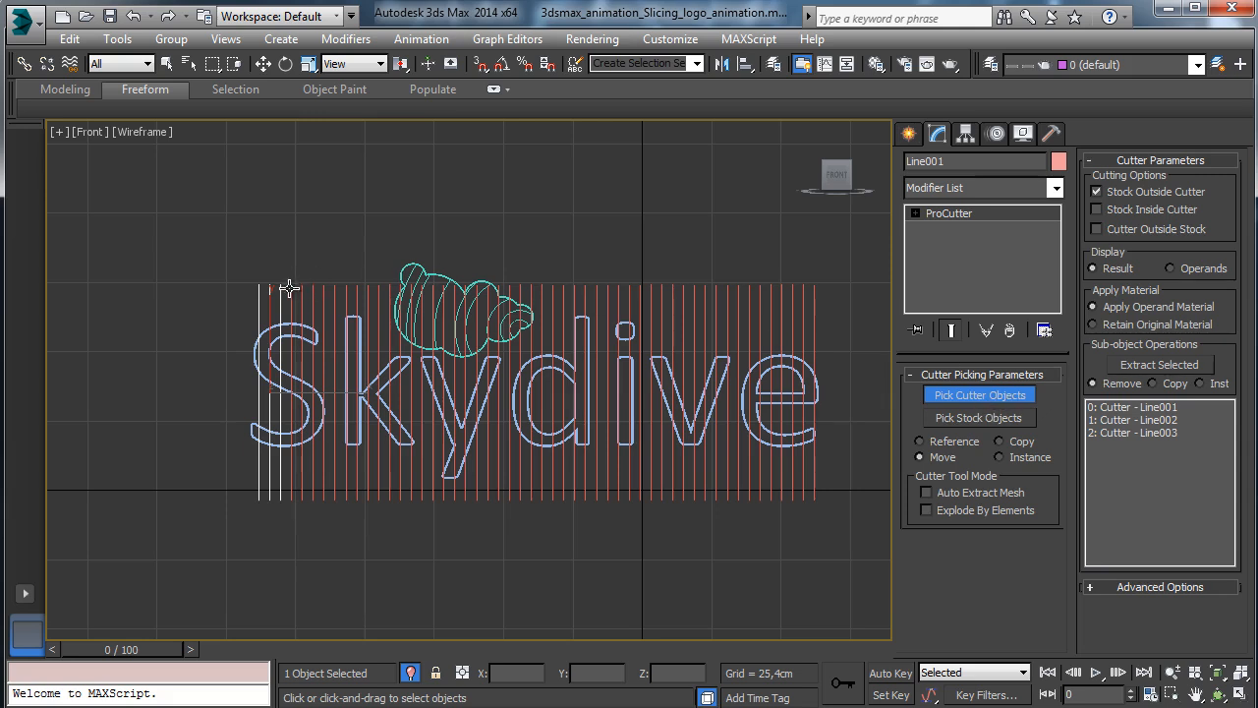
pyautogui.click(291, 289)
pyautogui.click(302, 293)
pyautogui.click(314, 298)
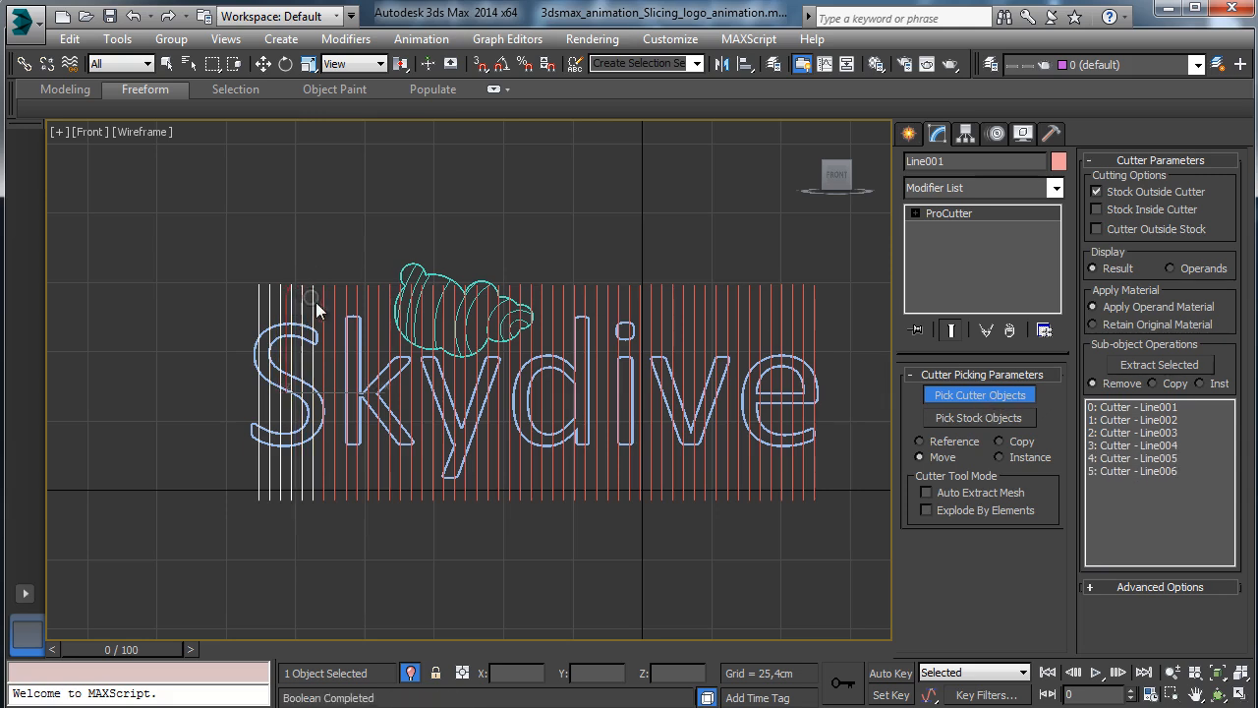
pyautogui.click(324, 294)
pyautogui.click(335, 292)
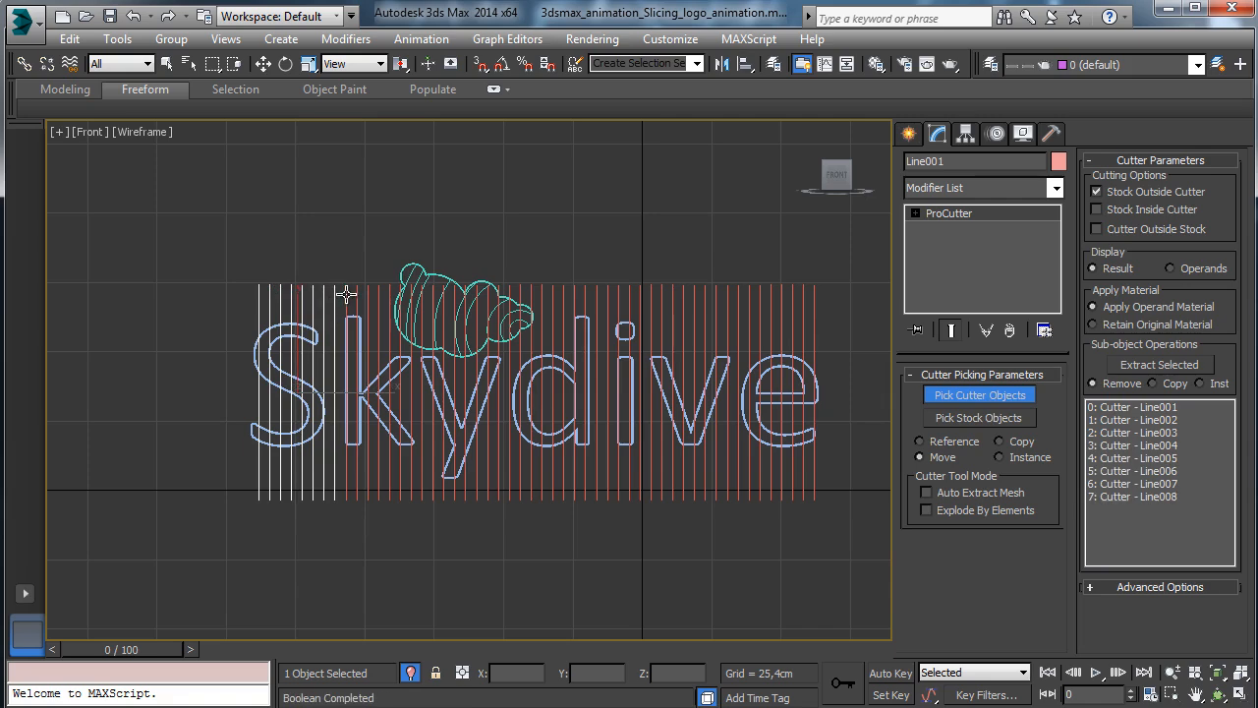
pyautogui.click(346, 293)
pyautogui.click(357, 291)
pyautogui.click(368, 291)
pyautogui.click(378, 295)
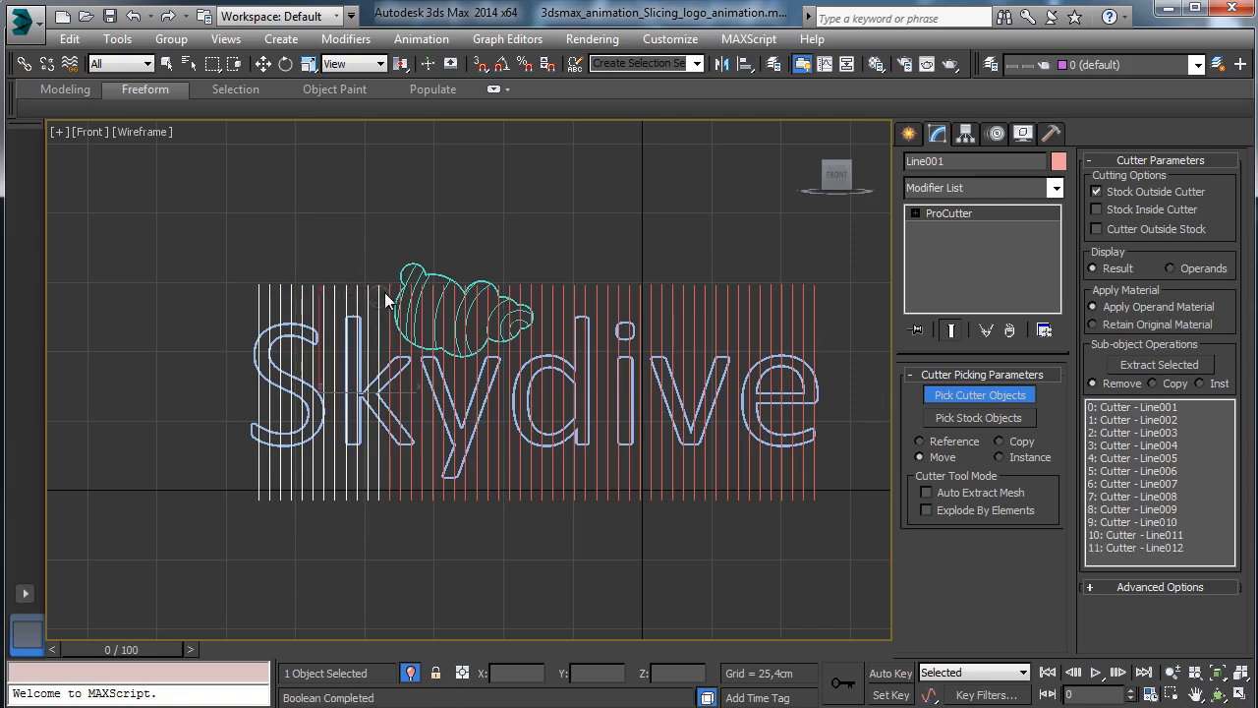
pyautogui.click(390, 297)
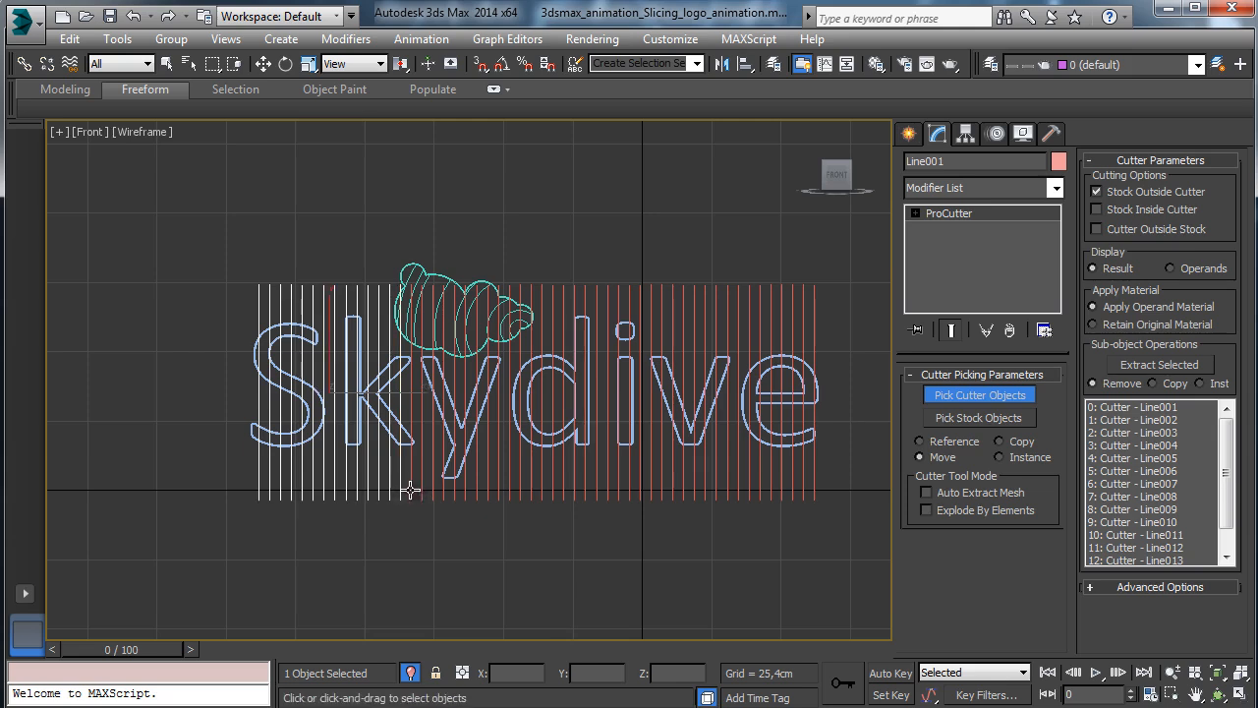
# Add the slice lines over the y and d as ProCutter cutters.
pyautogui.click(411, 489)
pyautogui.click(421, 488)
pyautogui.click(433, 494)
pyautogui.click(443, 498)
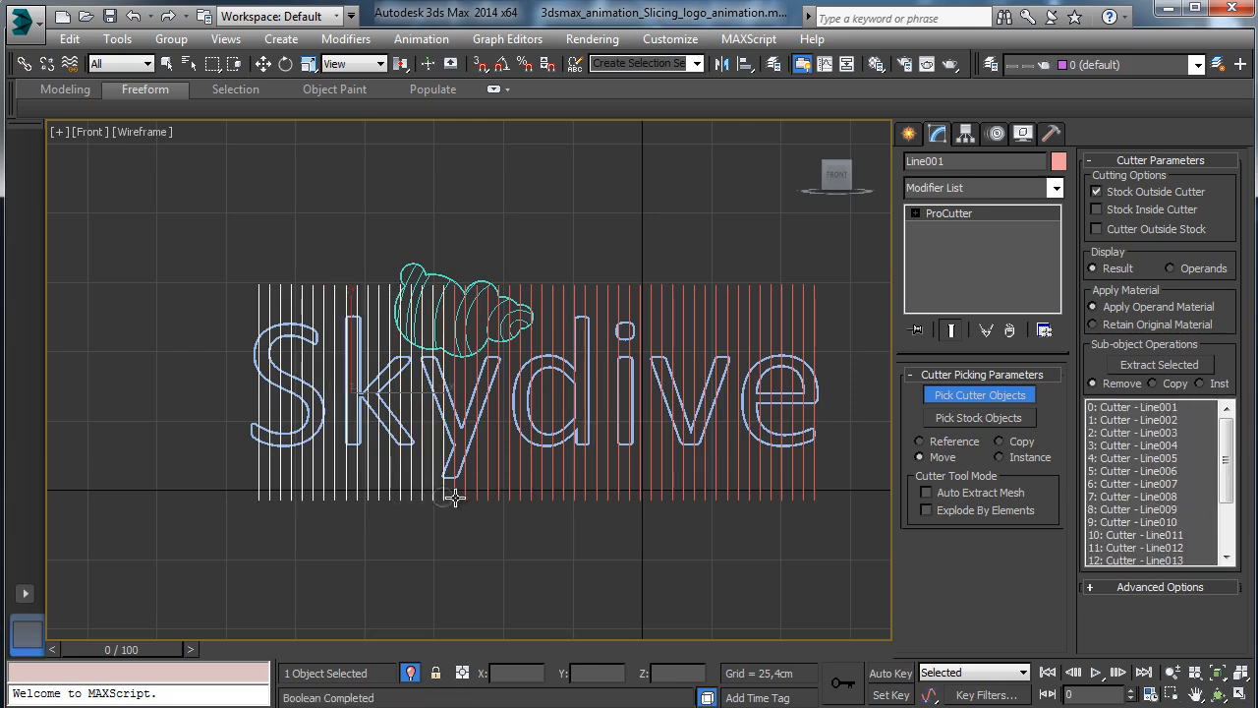
pyautogui.click(454, 496)
pyautogui.click(465, 496)
pyautogui.click(476, 495)
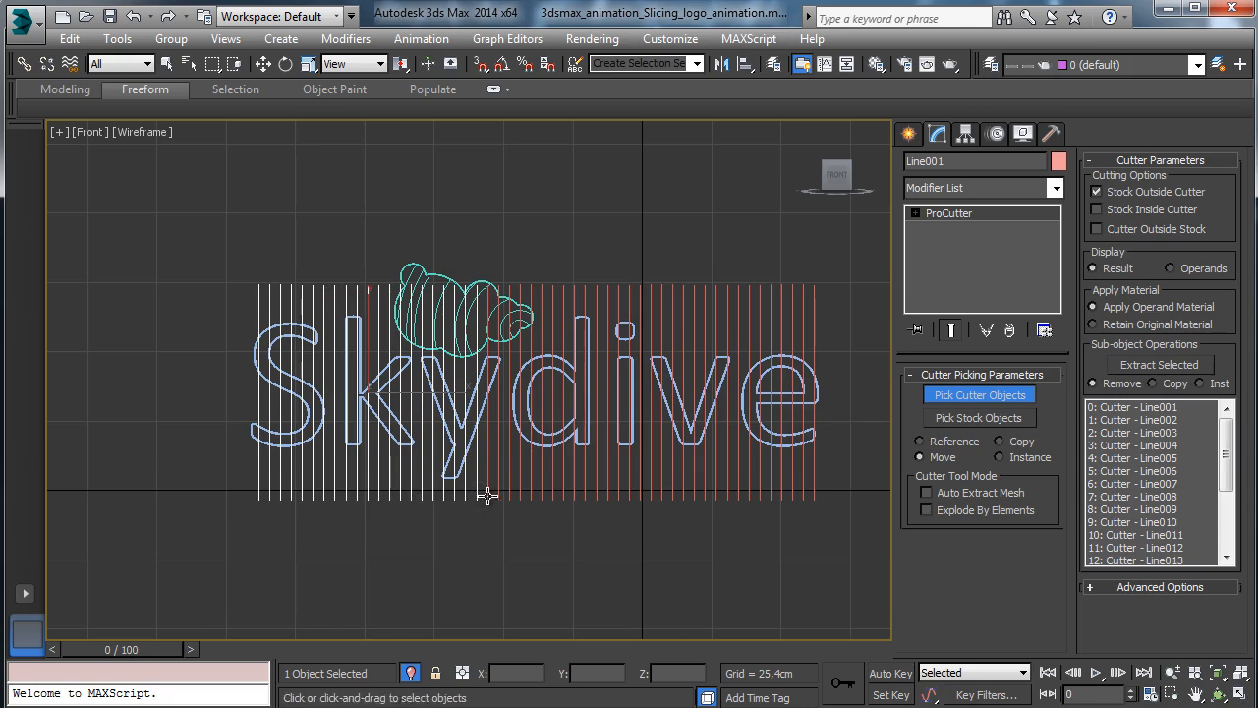
pyautogui.click(487, 494)
pyautogui.click(497, 497)
pyautogui.click(508, 497)
pyautogui.click(520, 497)
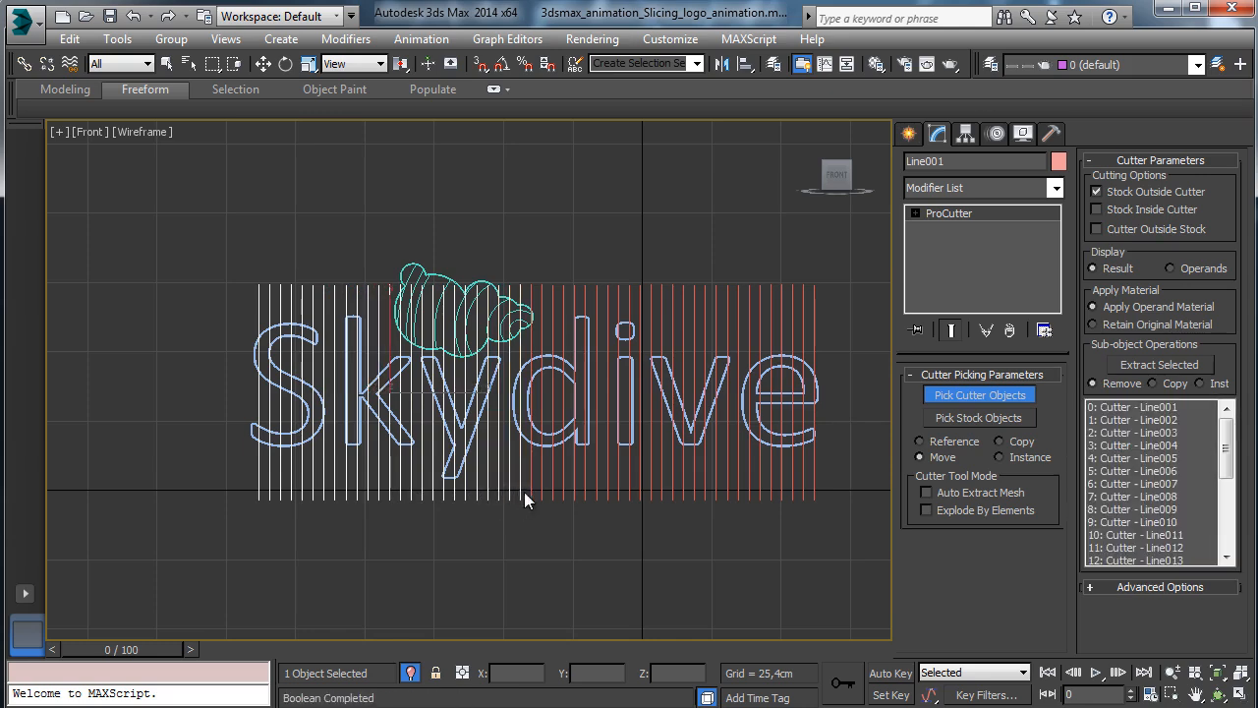
pyautogui.click(531, 497)
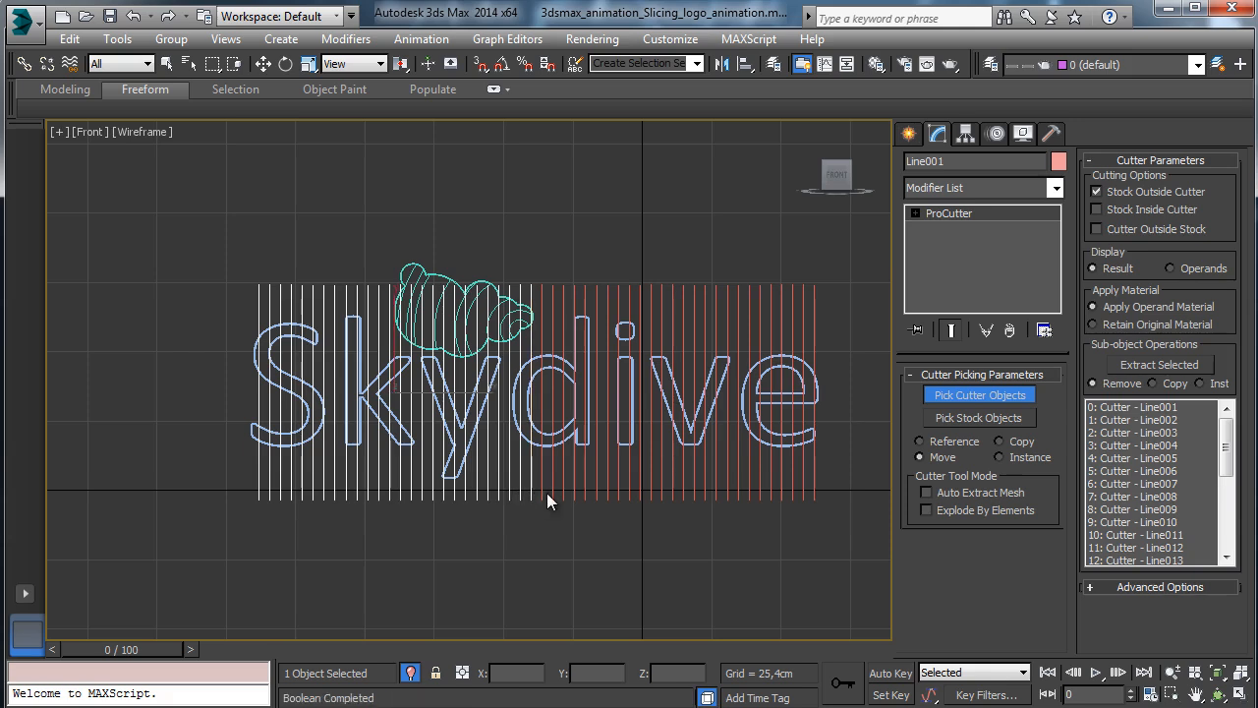
pyautogui.click(542, 494)
pyautogui.click(553, 494)
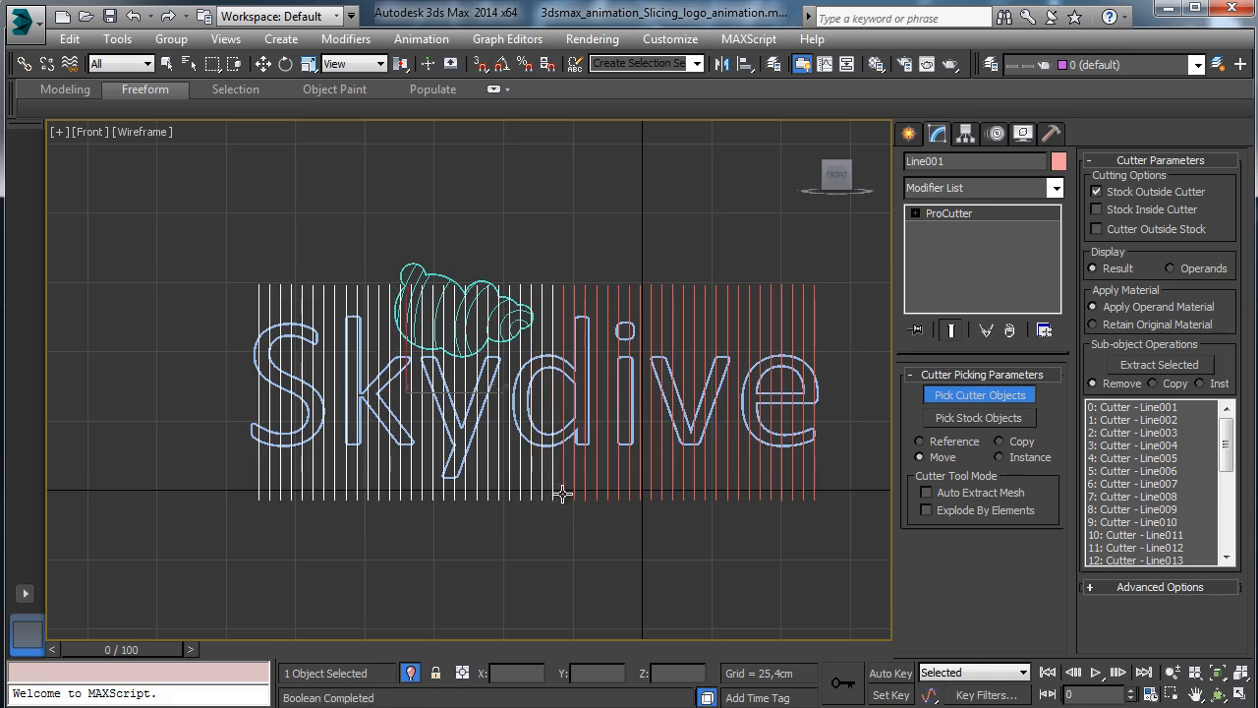
pyautogui.click(563, 494)
pyautogui.click(585, 491)
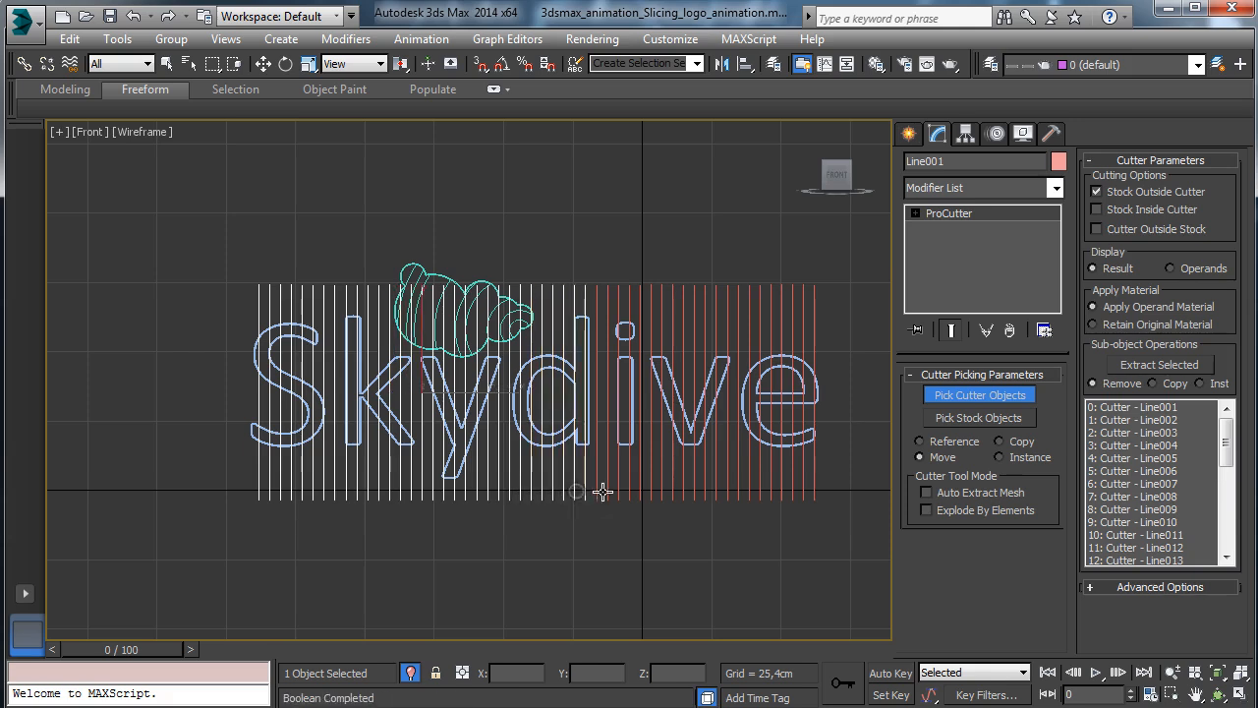
# Add the remaining slice lines over the i, v and e as cutters.
pyautogui.click(596, 488)
pyautogui.click(607, 489)
pyautogui.click(619, 484)
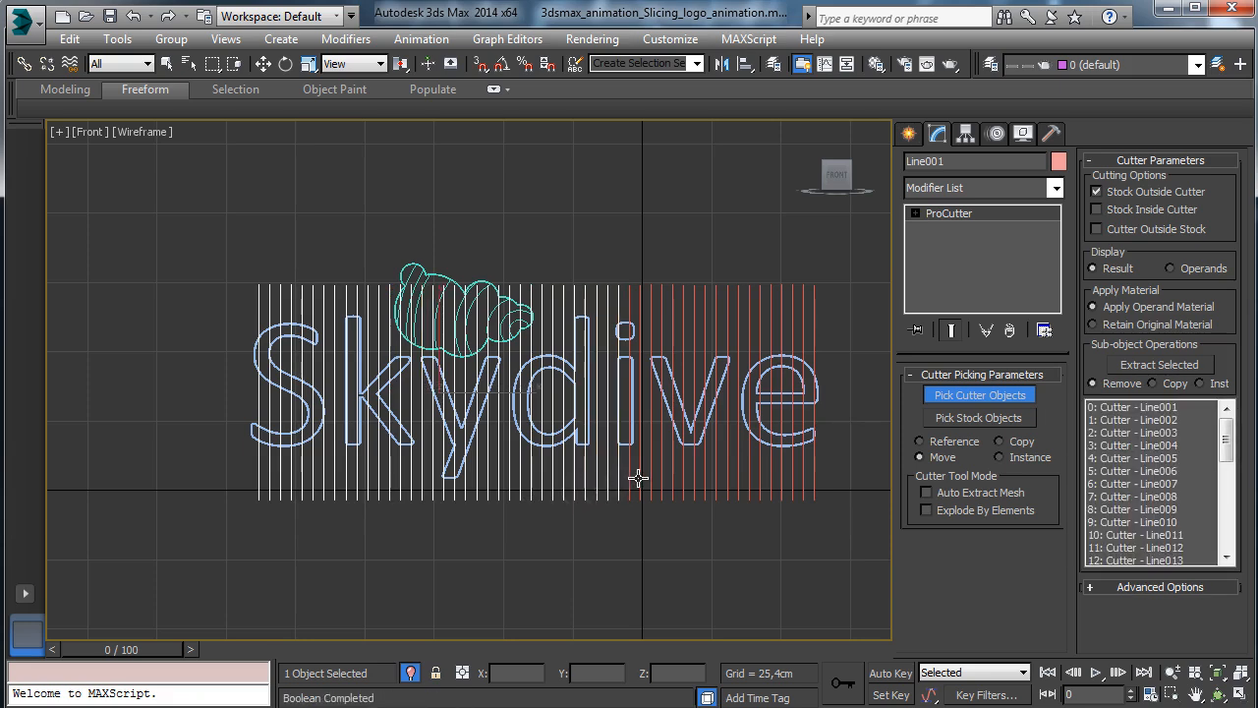
pyautogui.click(630, 480)
pyautogui.click(641, 478)
pyautogui.click(653, 477)
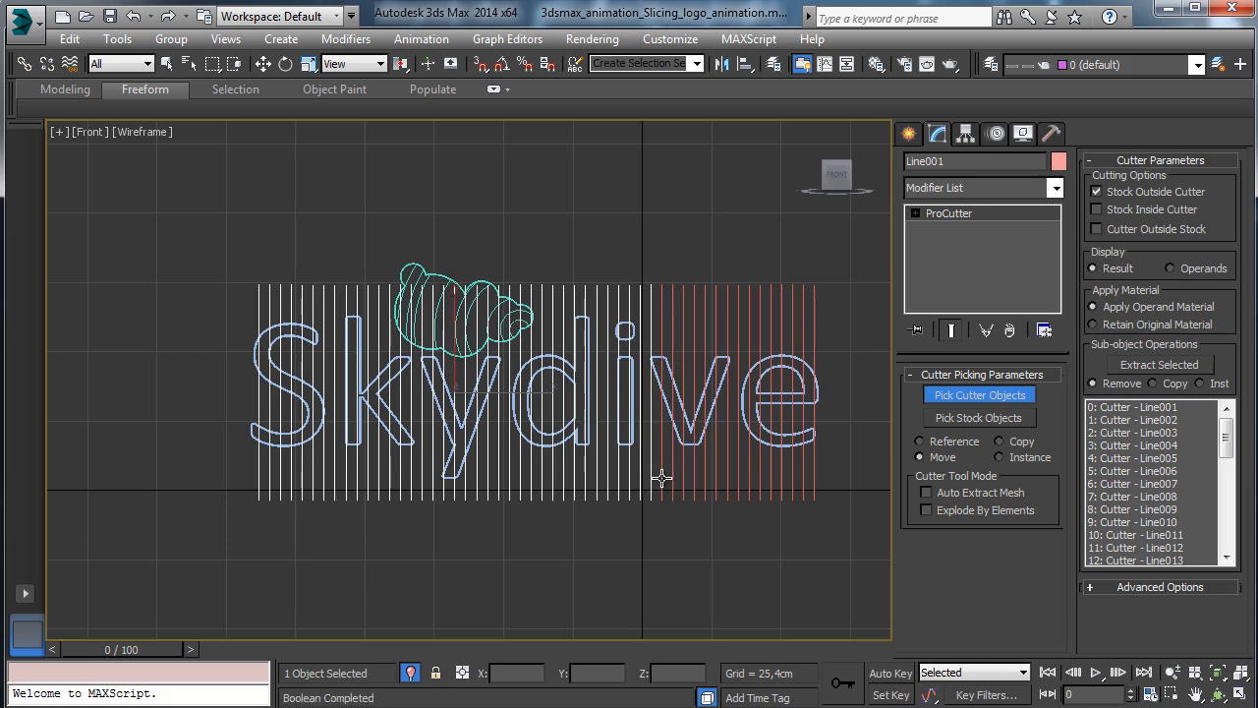
pyautogui.click(665, 473)
pyautogui.click(683, 478)
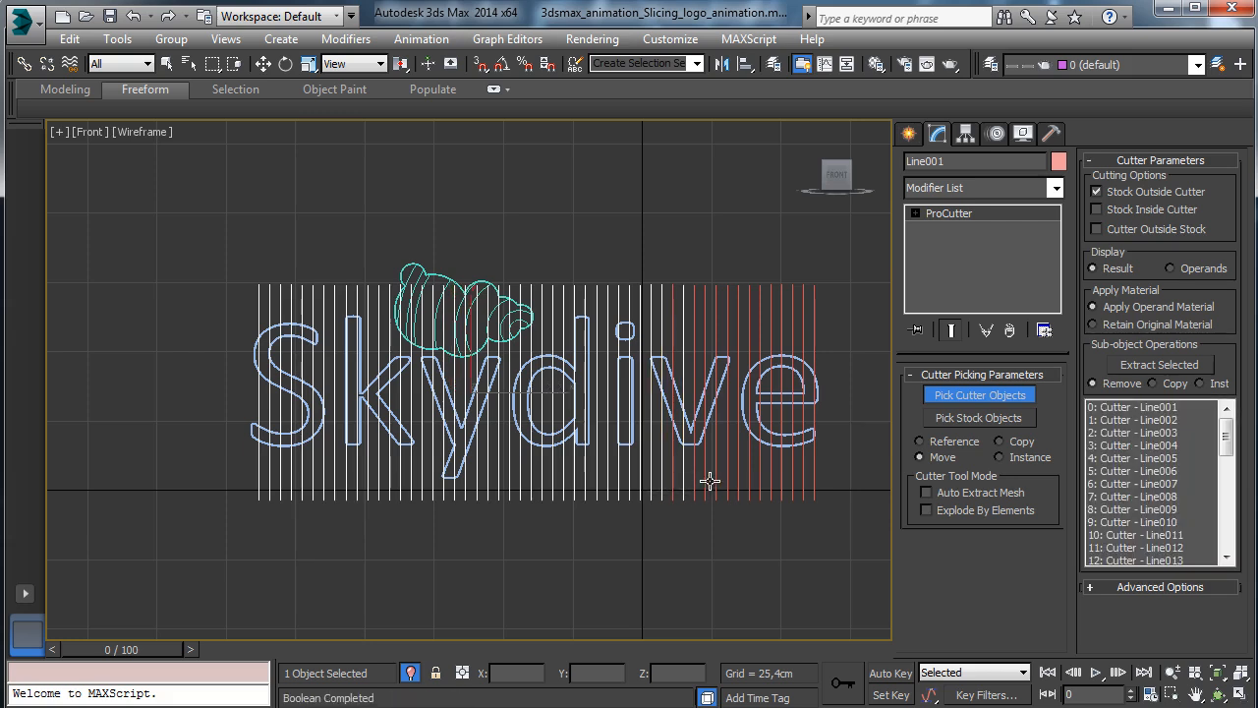
pyautogui.click(693, 481)
pyautogui.click(674, 474)
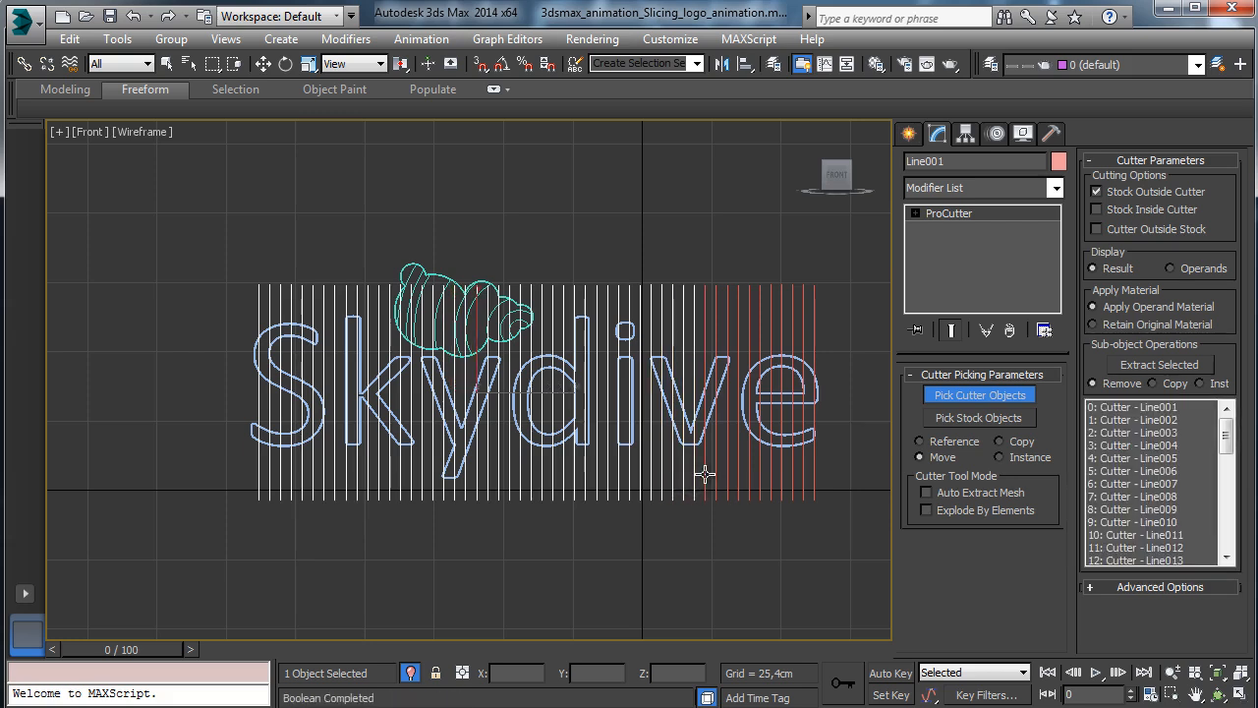
pyautogui.click(706, 475)
pyautogui.click(717, 472)
pyautogui.click(729, 469)
pyautogui.click(739, 468)
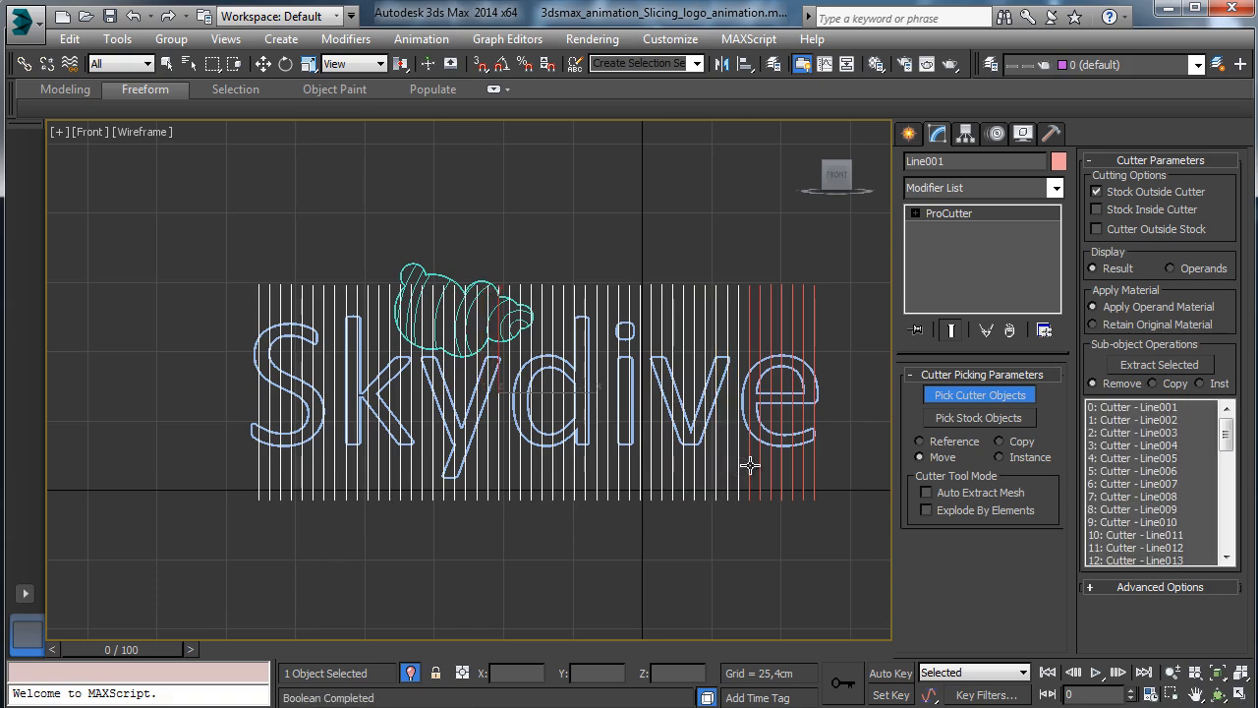
pyautogui.click(750, 466)
pyautogui.click(760, 465)
pyautogui.click(772, 464)
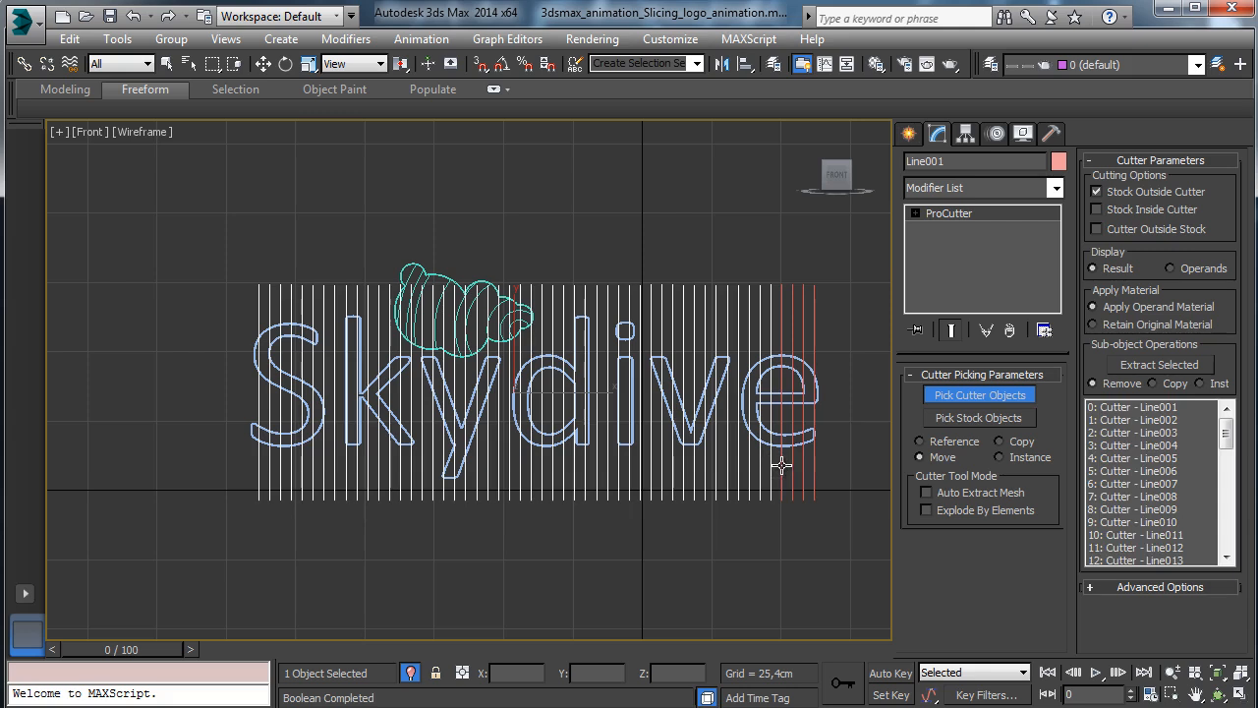
pyautogui.click(782, 464)
pyautogui.click(793, 464)
pyautogui.click(804, 464)
pyautogui.click(815, 464)
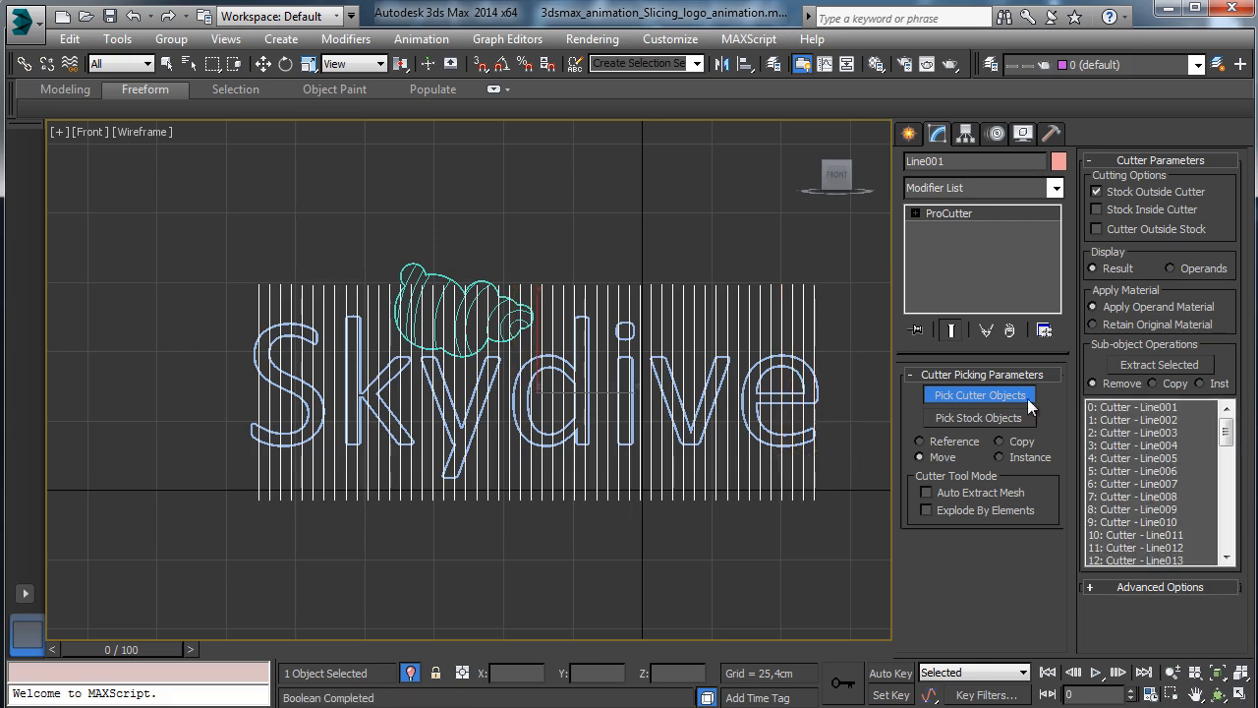
# Pick the Skydive text as ProCutter stock, keeping stock inside cutters and its original material.
pyautogui.click(1002, 417)
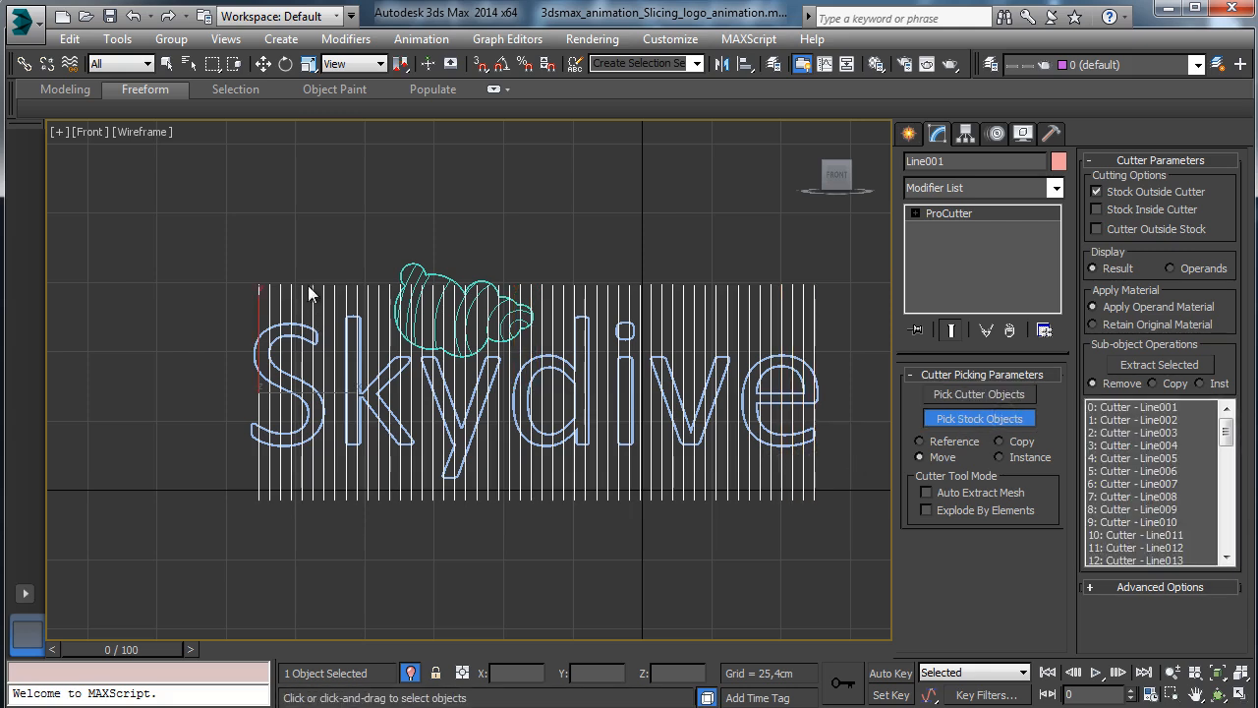
pyautogui.click(286, 324)
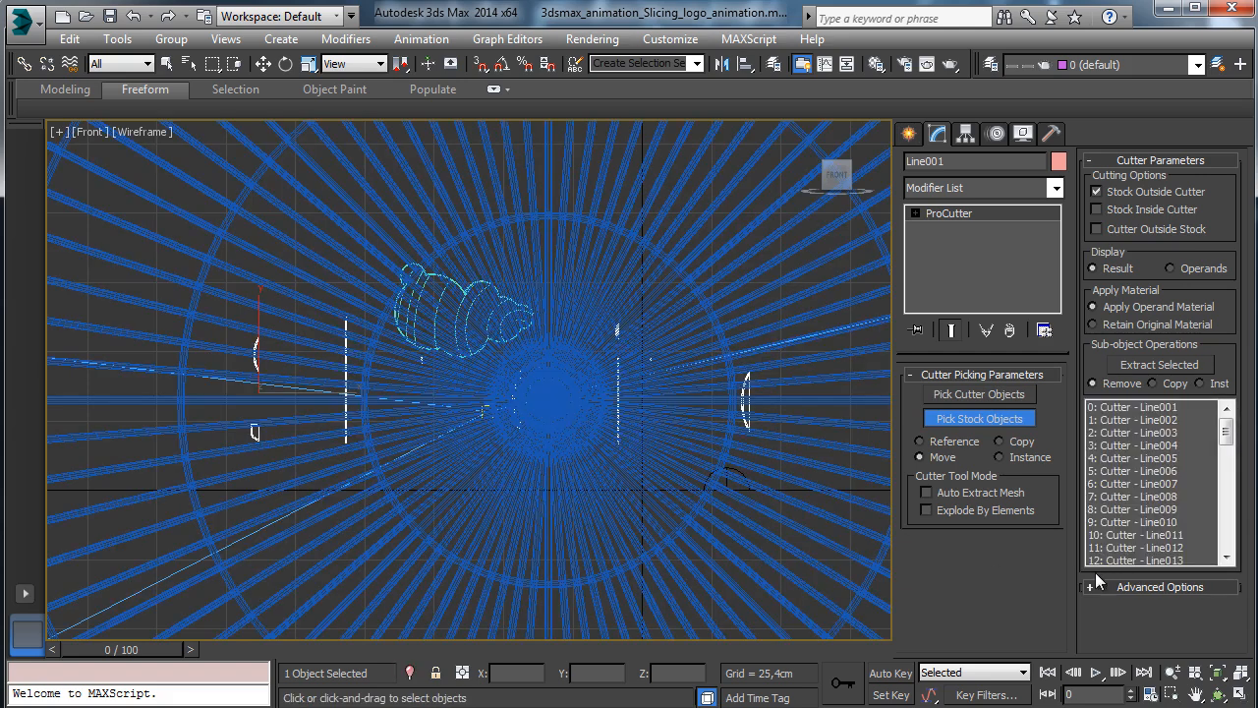
pyautogui.click(1105, 210)
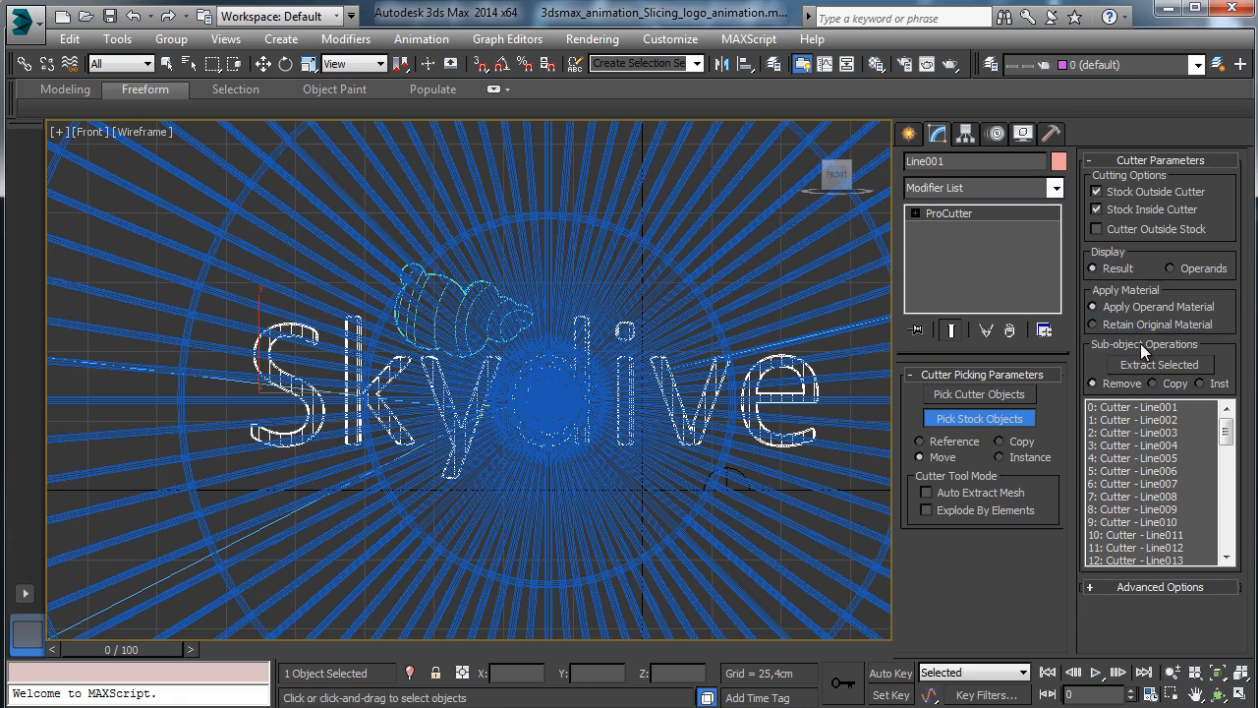
pyautogui.click(1109, 328)
# Maximize the Perspective view, enable cutters outside stock, and start a production render.
pyautogui.click(1242, 695)
pyautogui.click(760, 539)
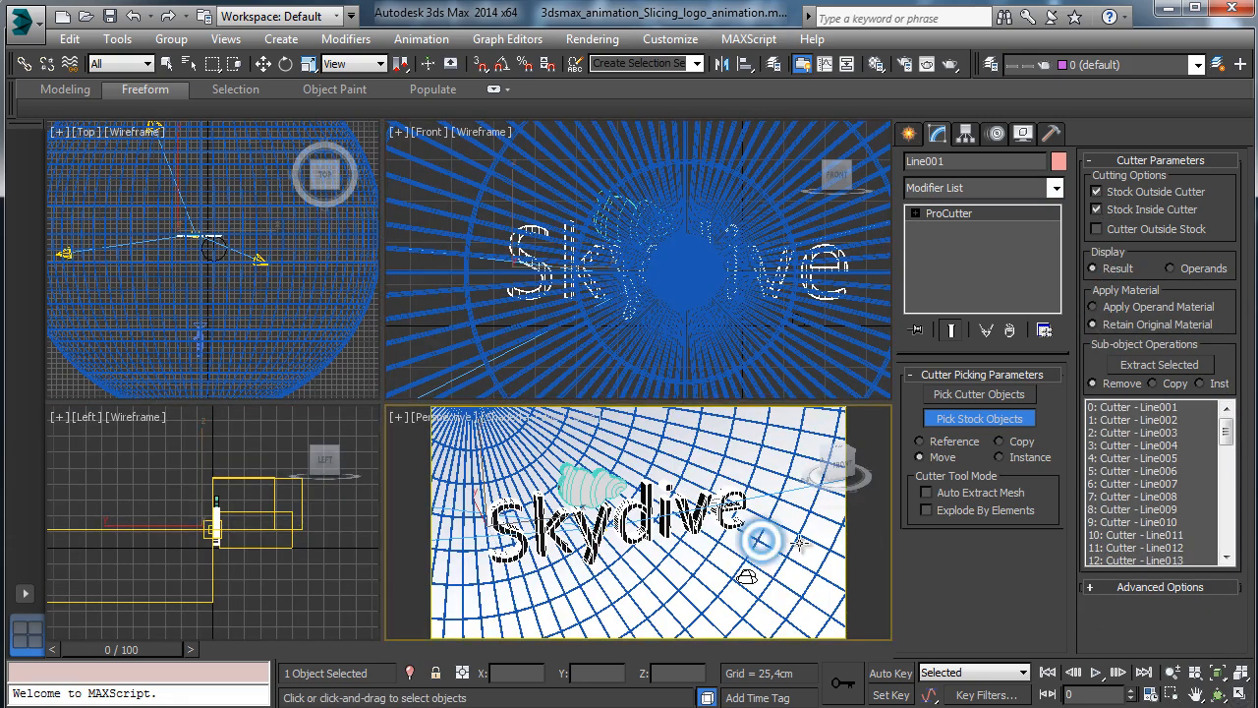
pyautogui.click(1241, 696)
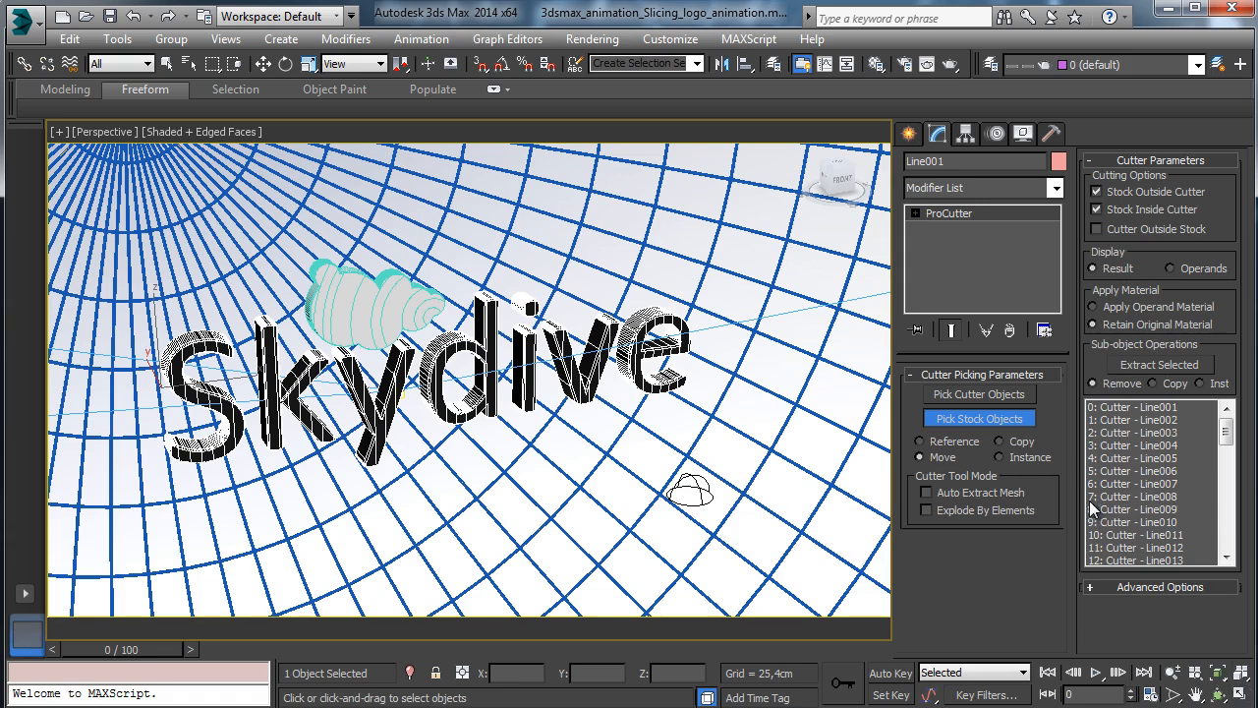
pyautogui.click(1120, 228)
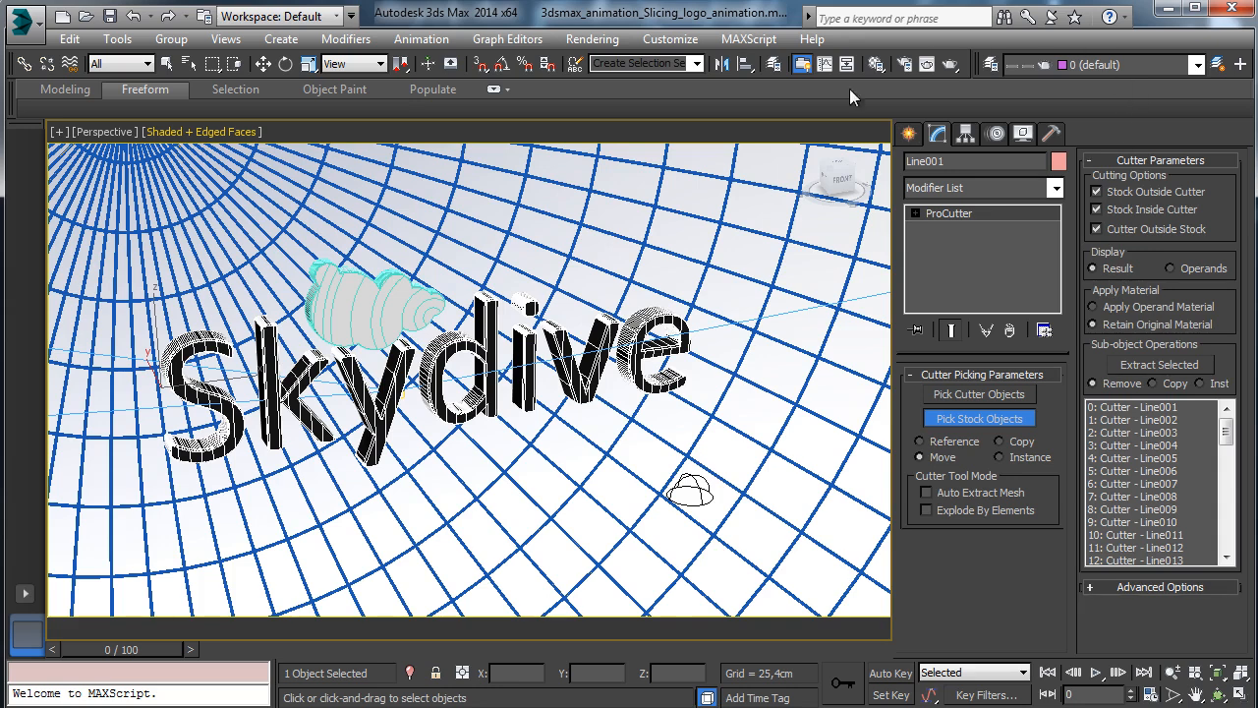
pyautogui.click(950, 64)
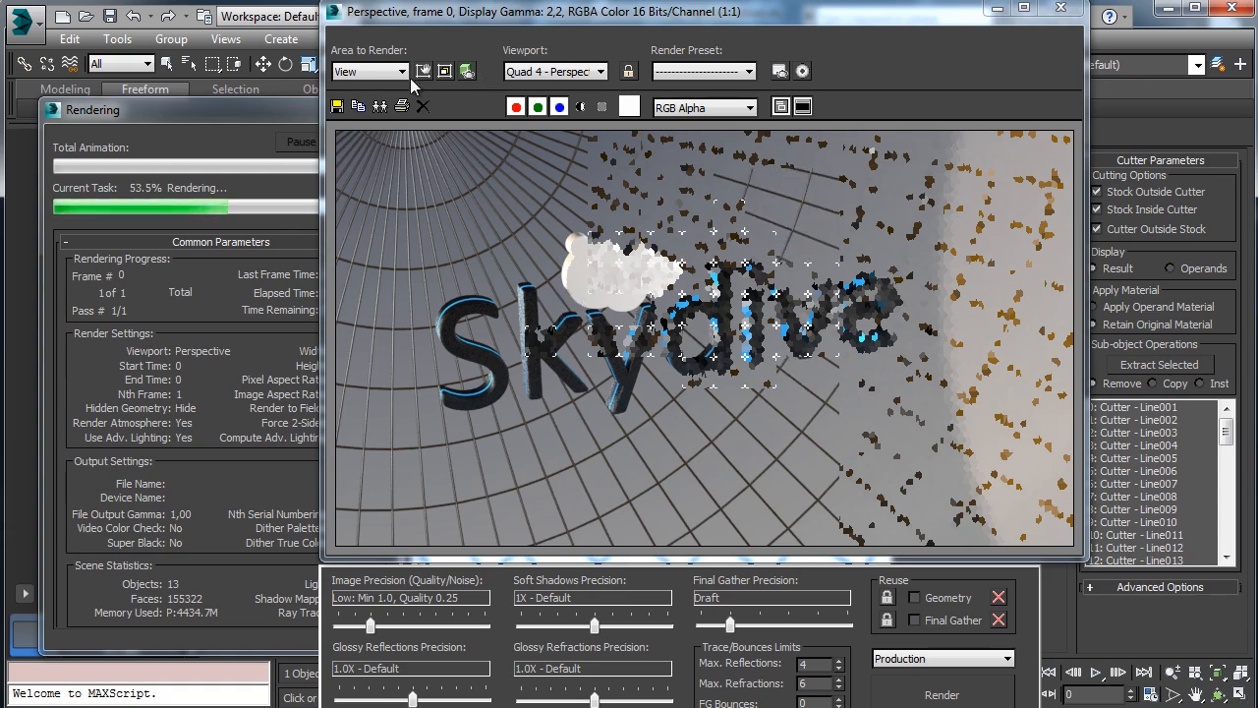
# Cancel the running render and close the Rendered Frame Window.
pyautogui.click(245, 131)
pyautogui.click(387, 142)
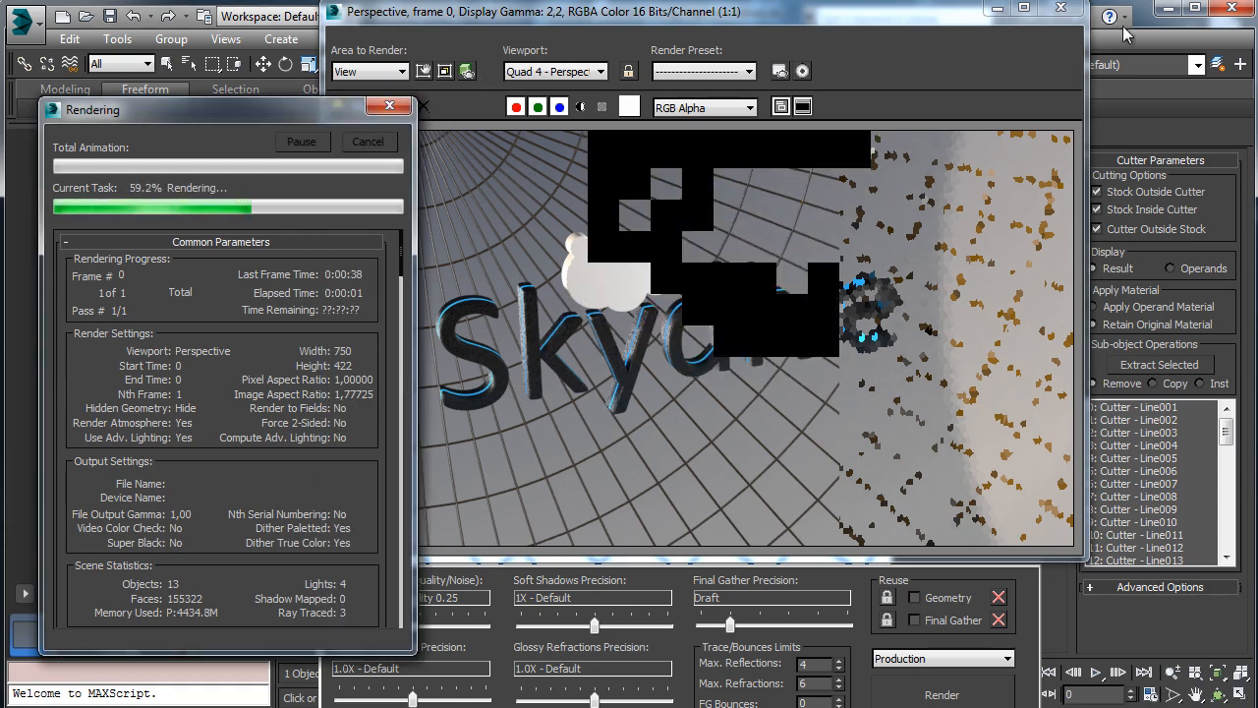
pyautogui.click(996, 8)
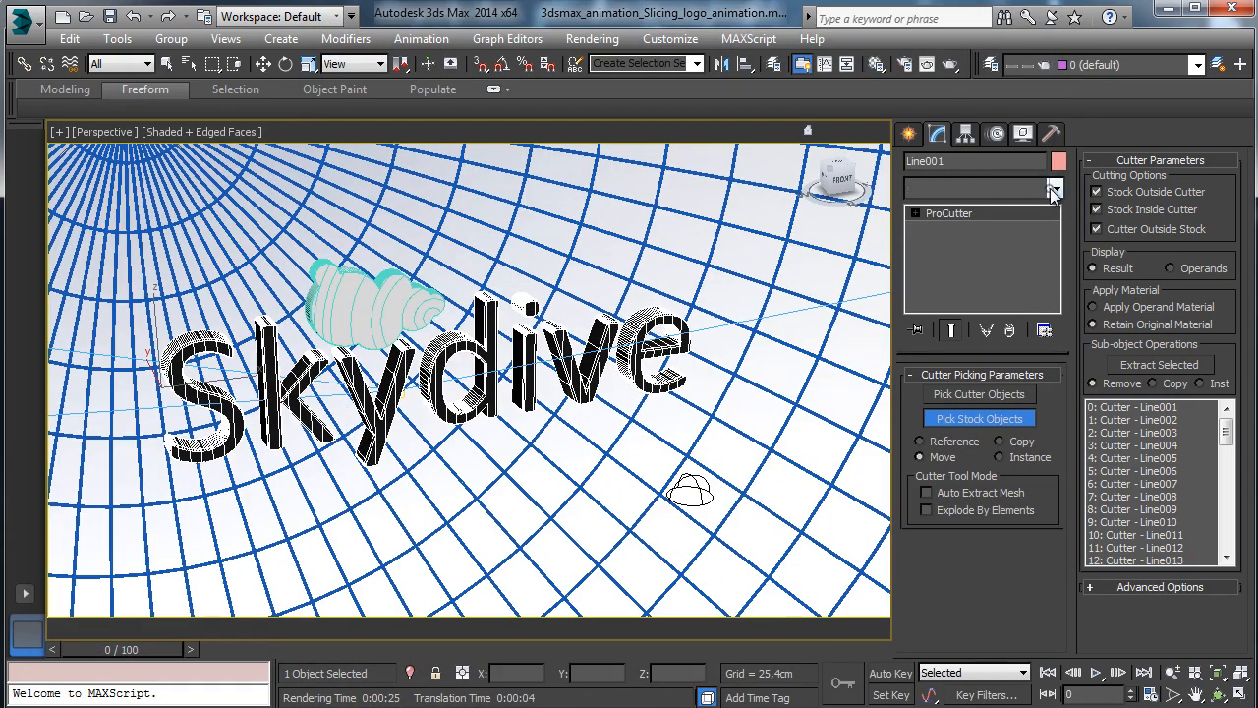
# Pick Edit Mesh from the Modifier List so it stacks above ProCutter.
pyautogui.click(1055, 187)
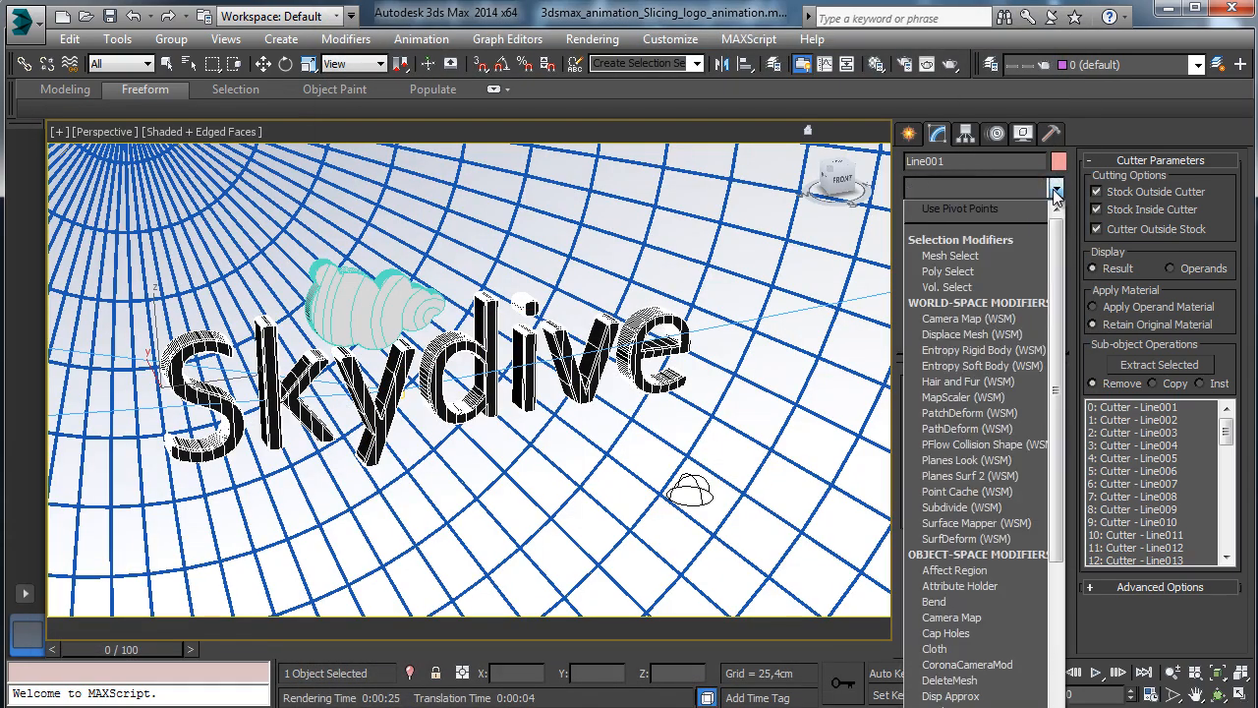
pyautogui.moveTo(1058, 336); pyautogui.dragTo(1056, 447)
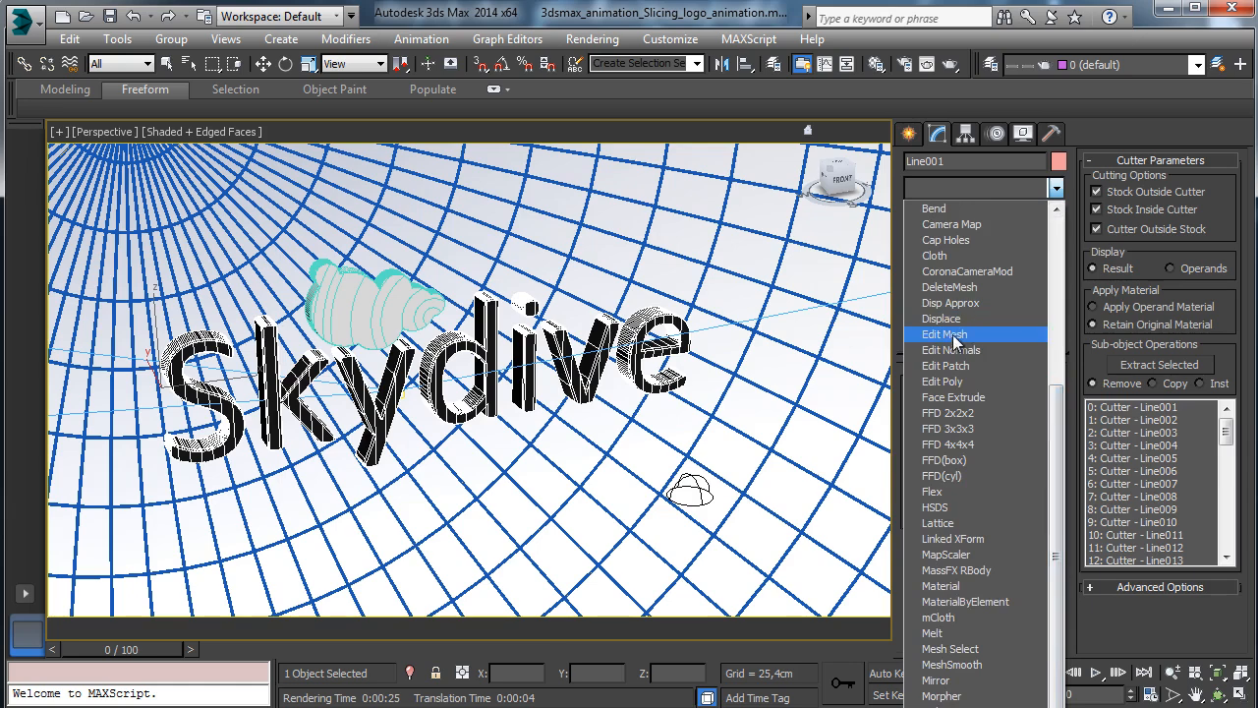
pyautogui.click(948, 328)
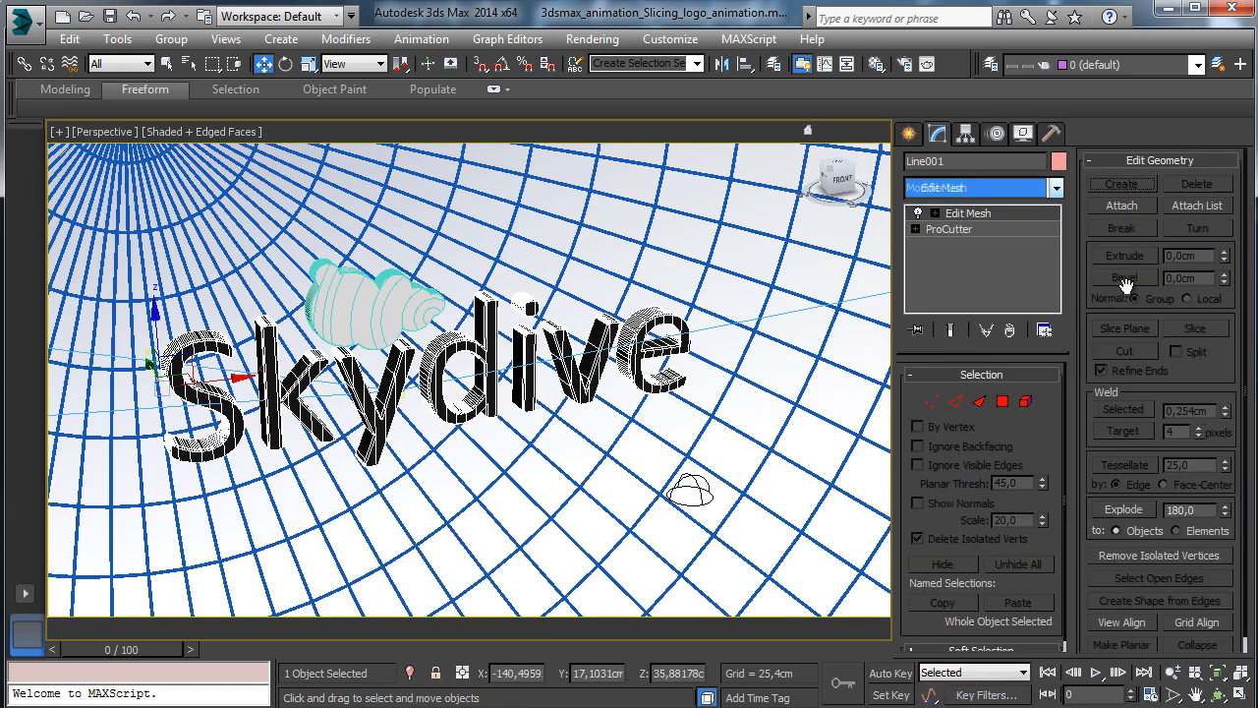
# Explode the sliced text mesh into separate objects named Text_pieces.
pyautogui.click(1123, 509)
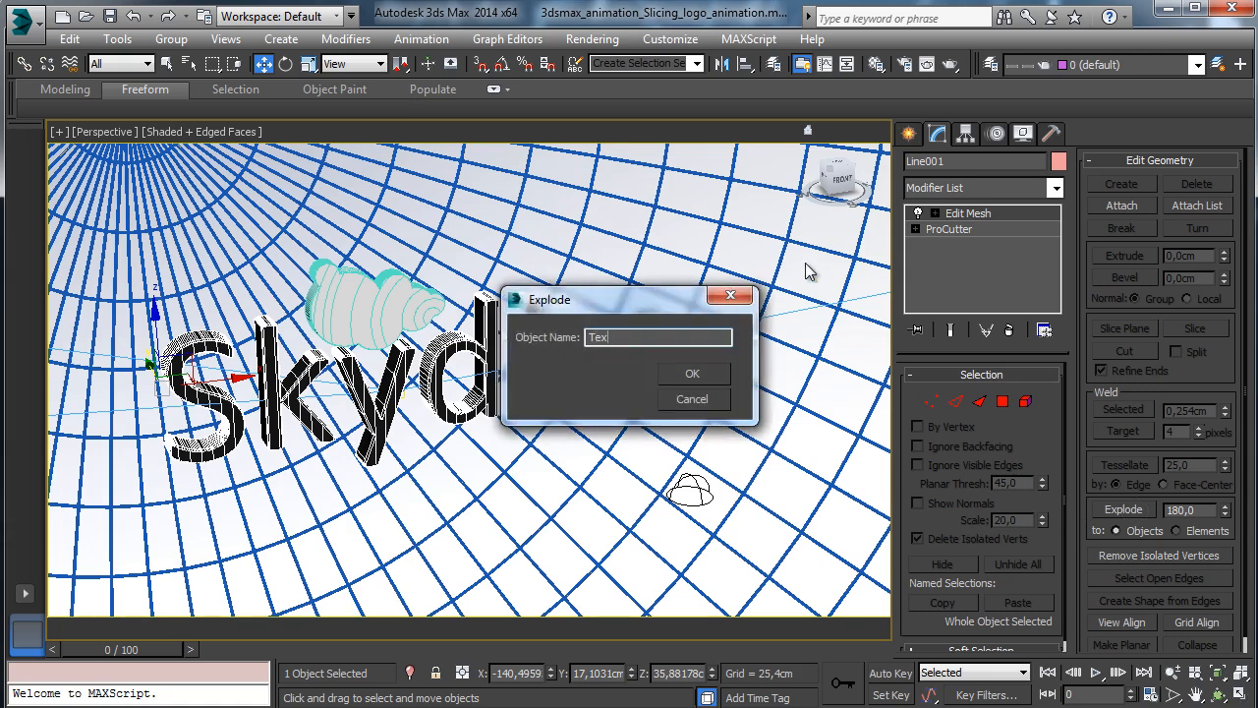
pyautogui.write('Text_pieces_')
pyautogui.press('Return')
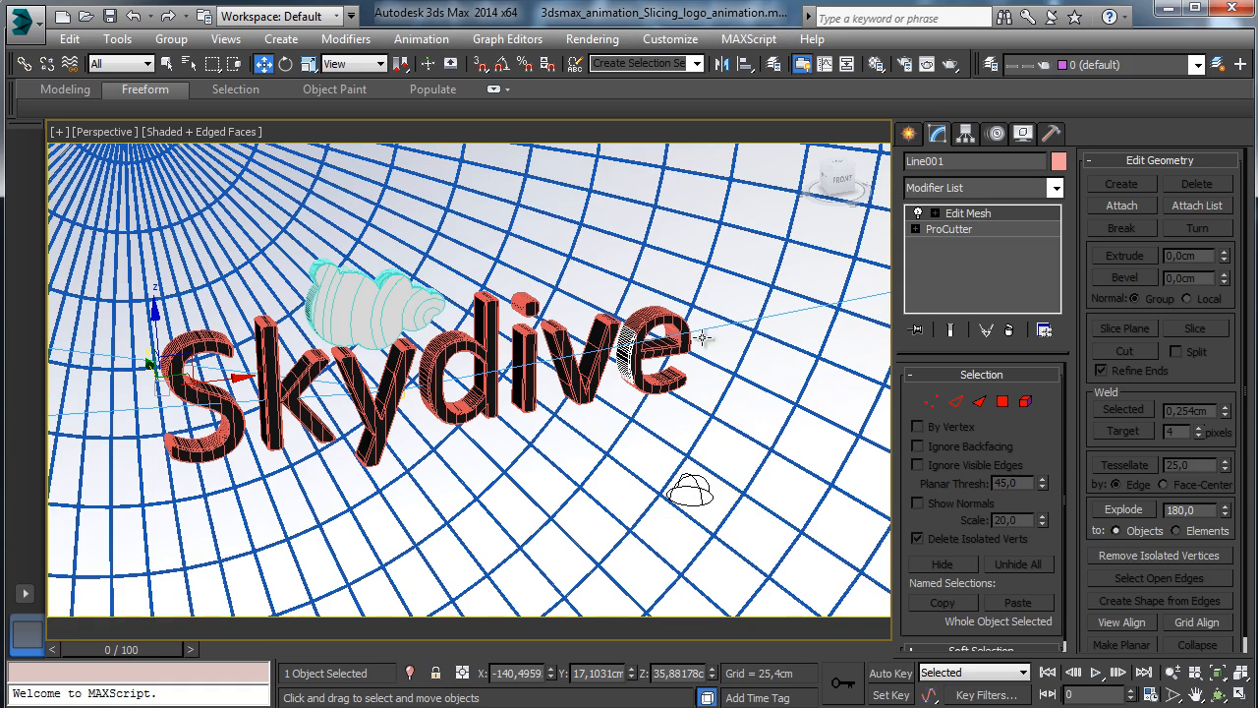
pyautogui.click(635, 325)
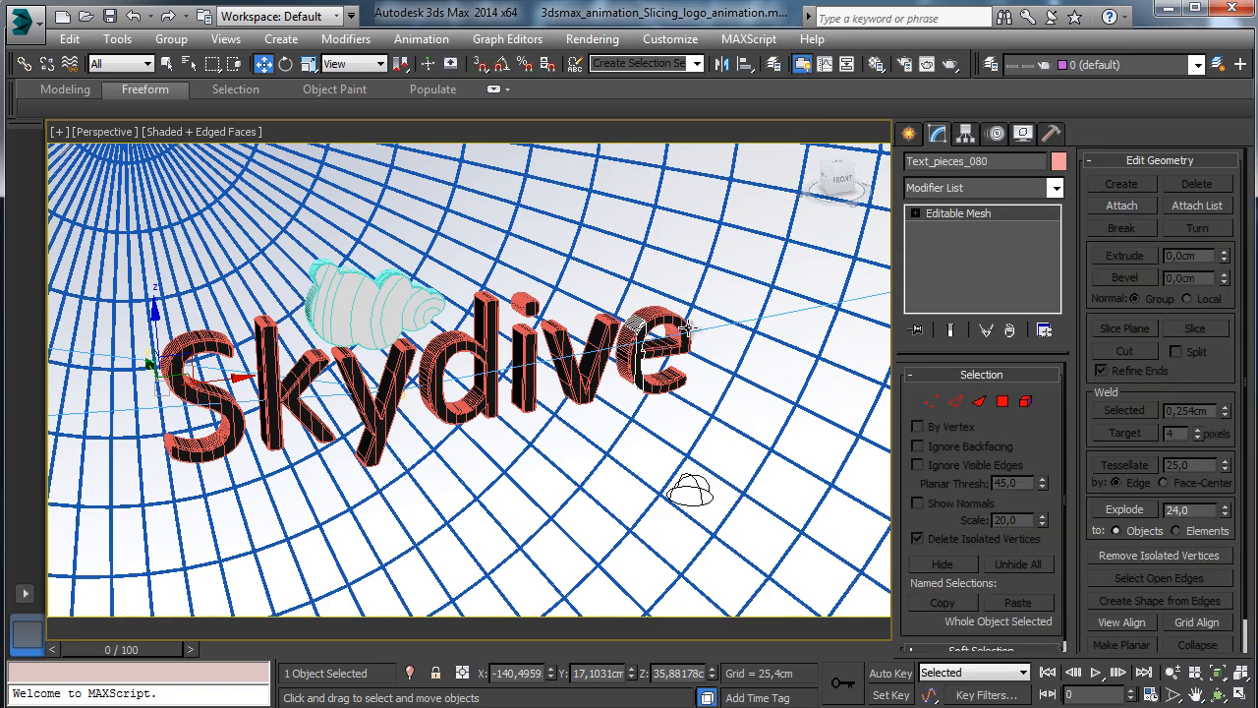
pyautogui.click(691, 365)
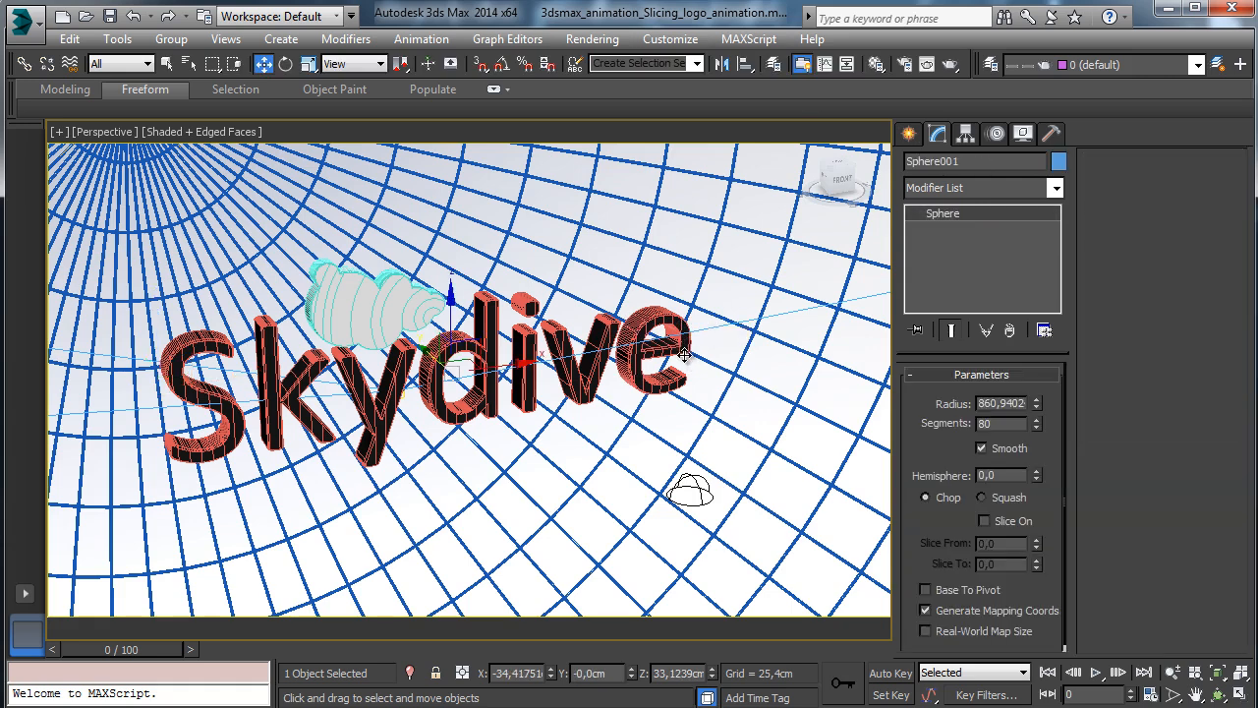
# Restore four views, marquee-select both background spheres in Front, and open the Layer Manager.
pyautogui.click(186, 64)
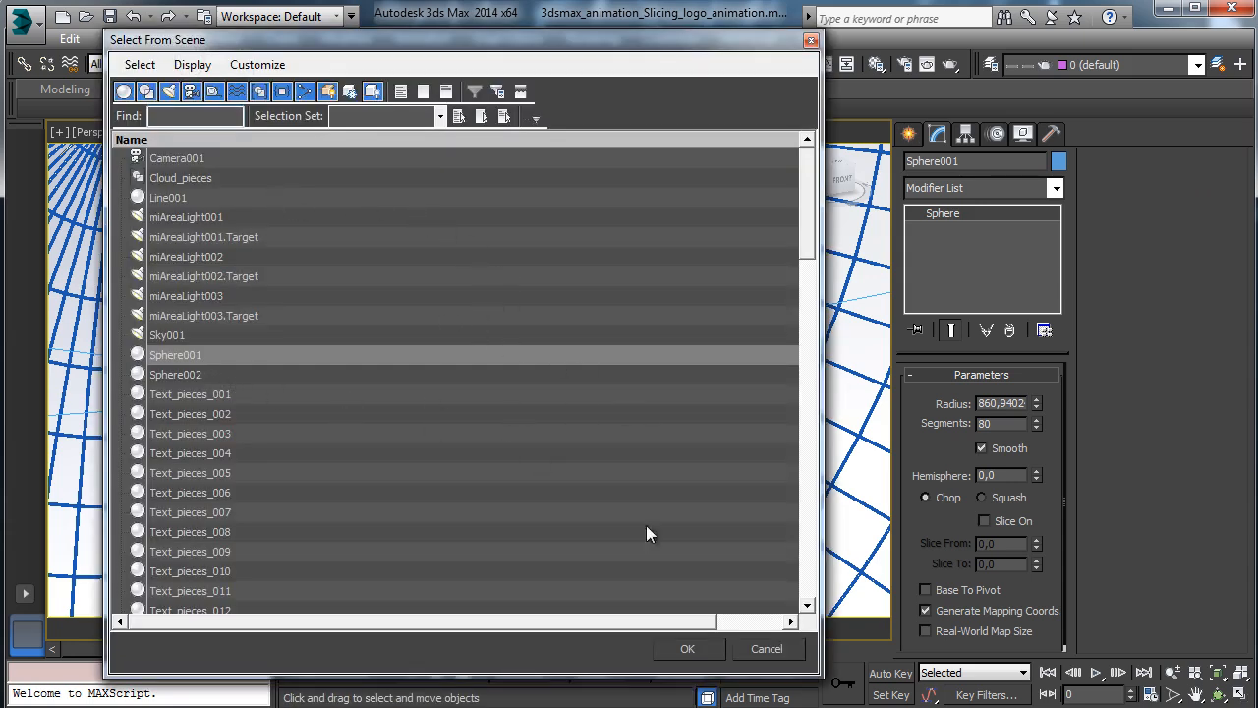
pyautogui.click(765, 648)
pyautogui.click(1240, 694)
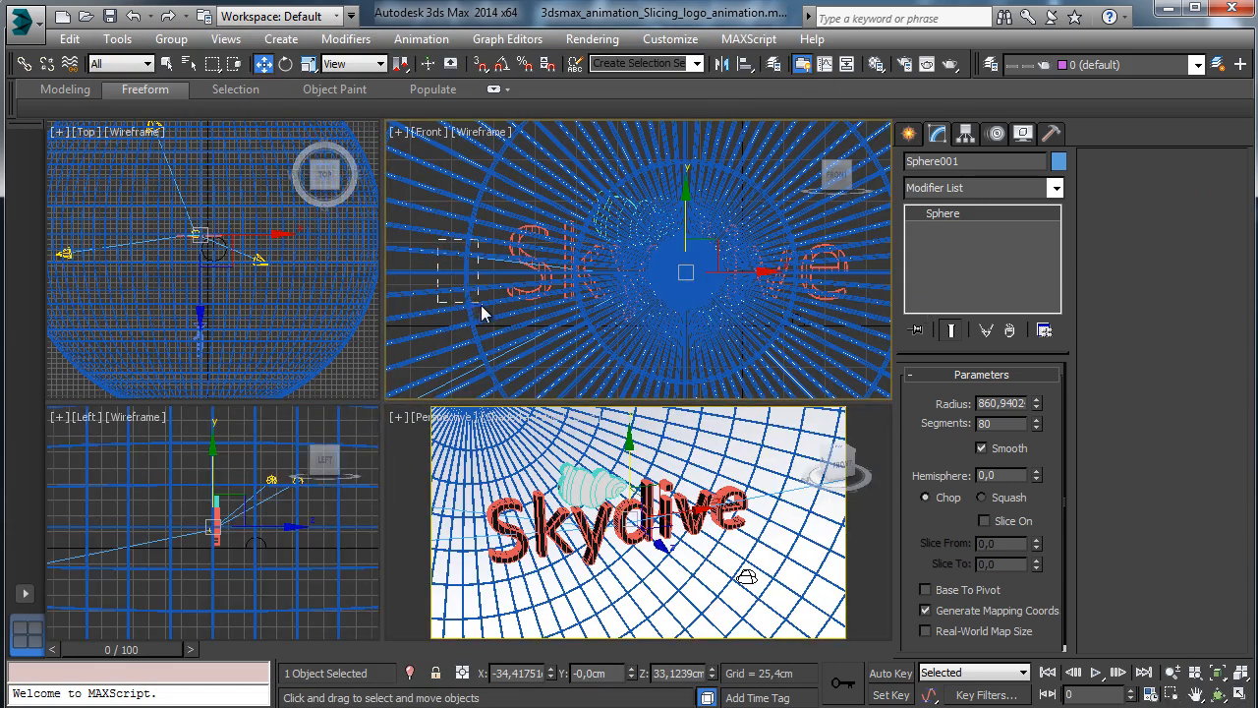
pyautogui.moveTo(481, 305); pyautogui.dragTo(483, 309)
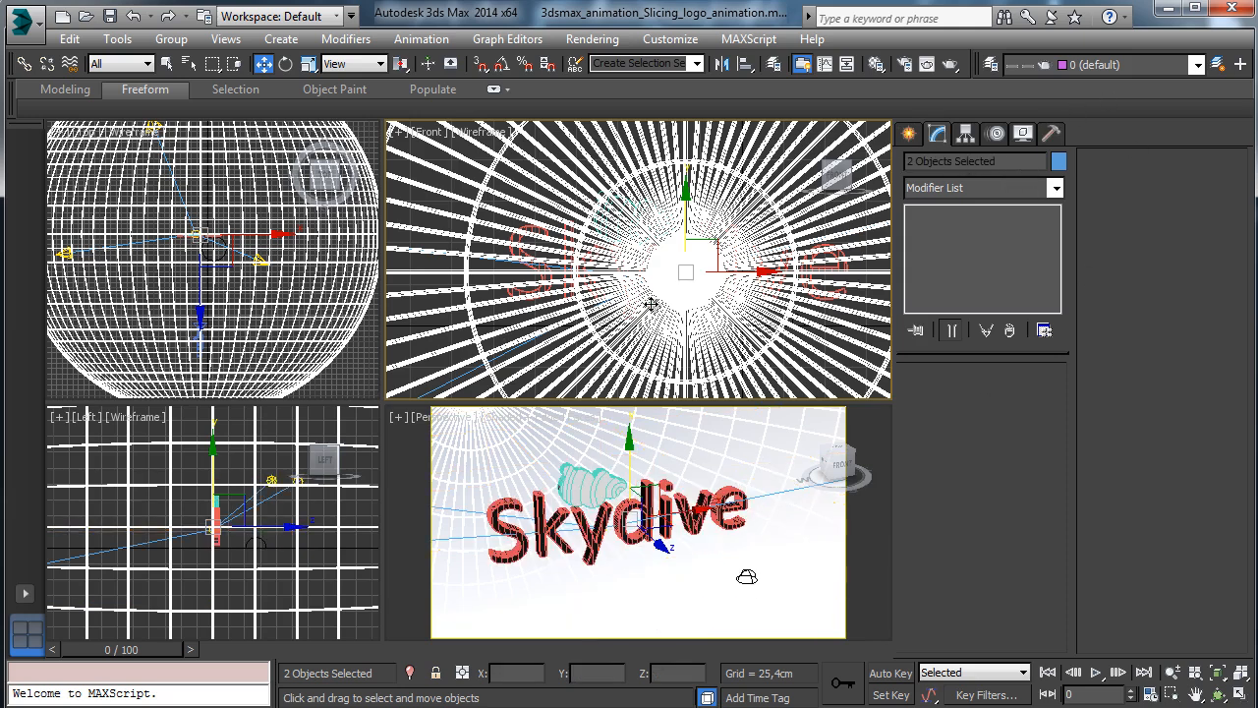
pyautogui.click(992, 64)
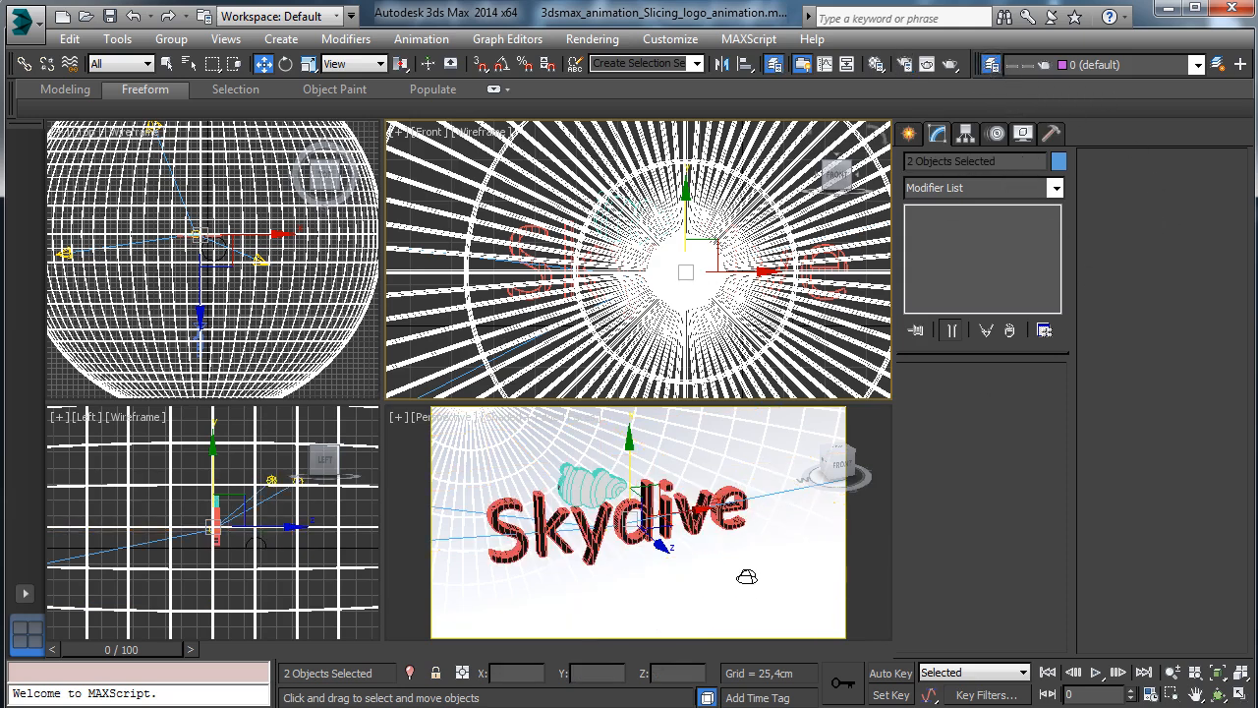
# Put the selected background spheres on a new hidden layer named Environment, keeping 0 (default) current.
pyautogui.click(655, 60)
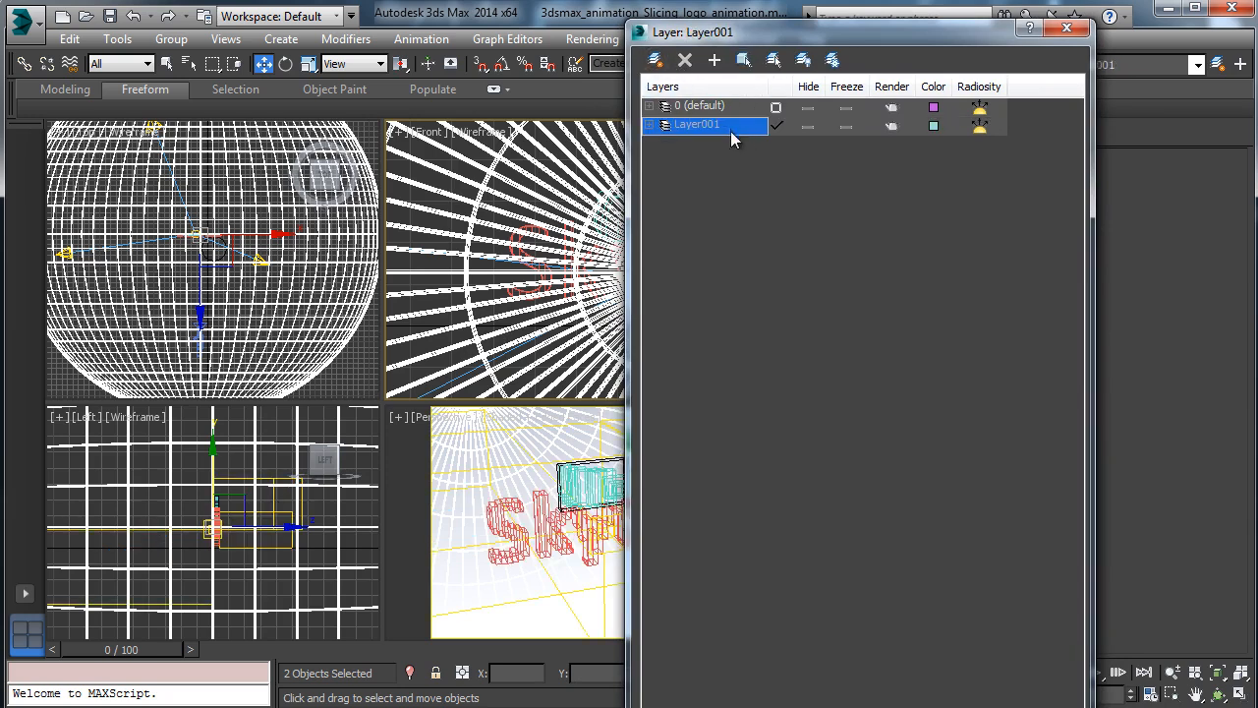
pyautogui.click(727, 127)
pyautogui.write('Envir')
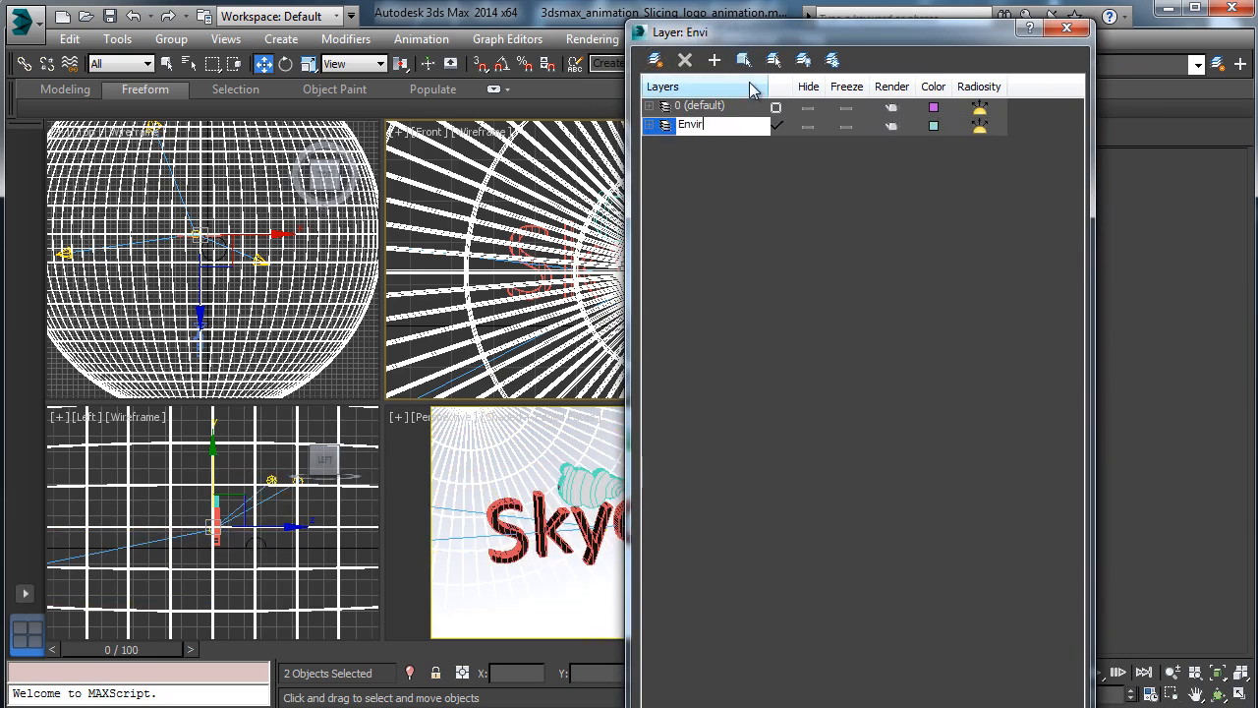
pyautogui.write('onment')
pyautogui.press('Return')
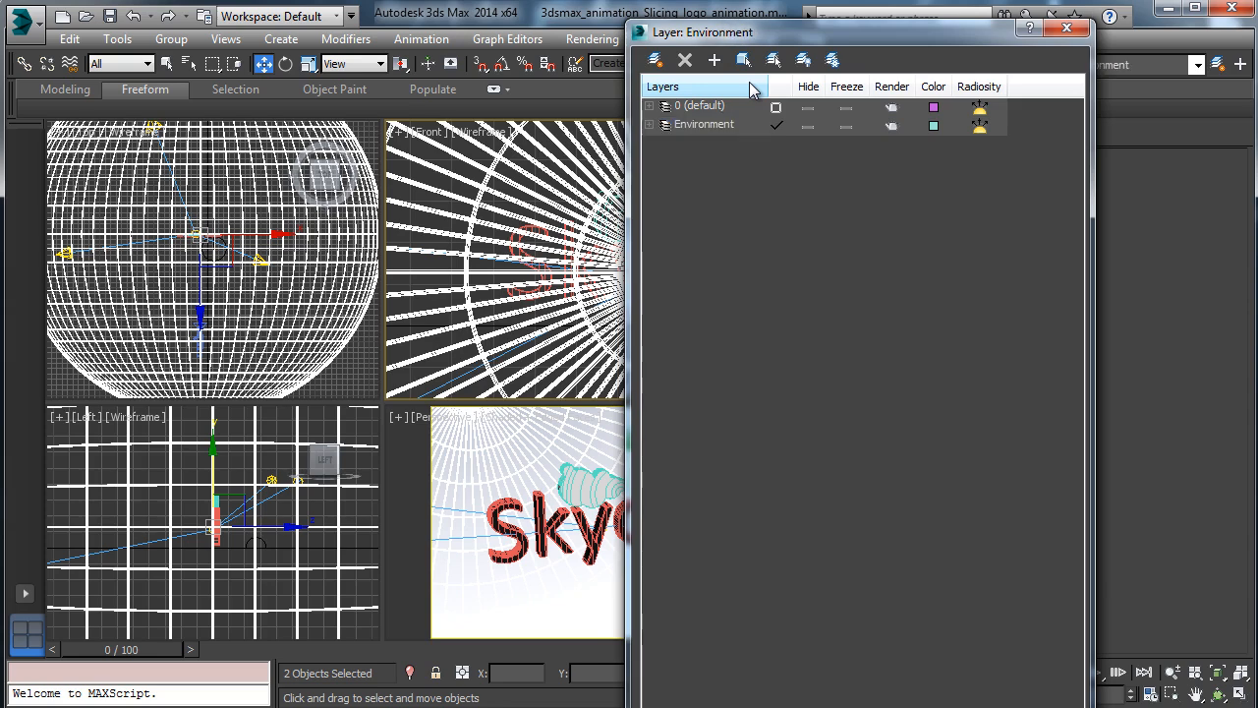
pyautogui.click(776, 107)
pyautogui.click(808, 125)
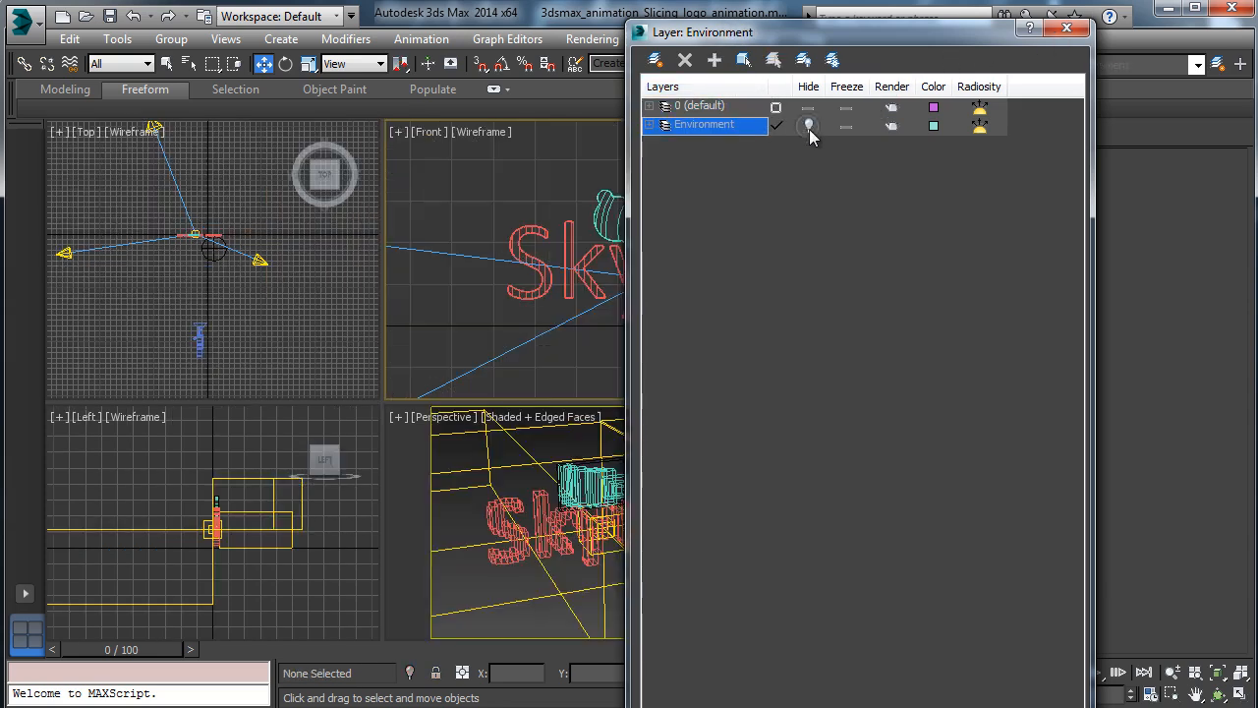
pyautogui.click(777, 106)
pyautogui.moveTo(814, 47); pyautogui.dragTo(1081, 28)
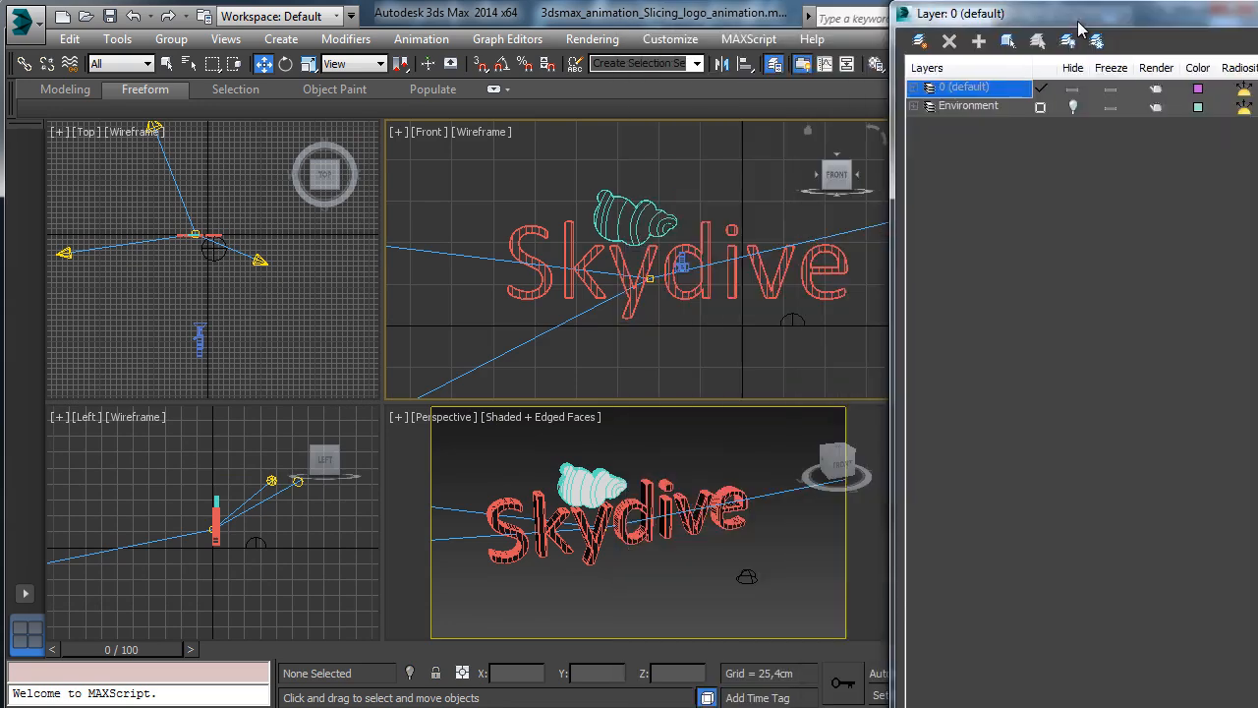
# Select the four scene lights in the Top view.
pyautogui.click(260, 259)
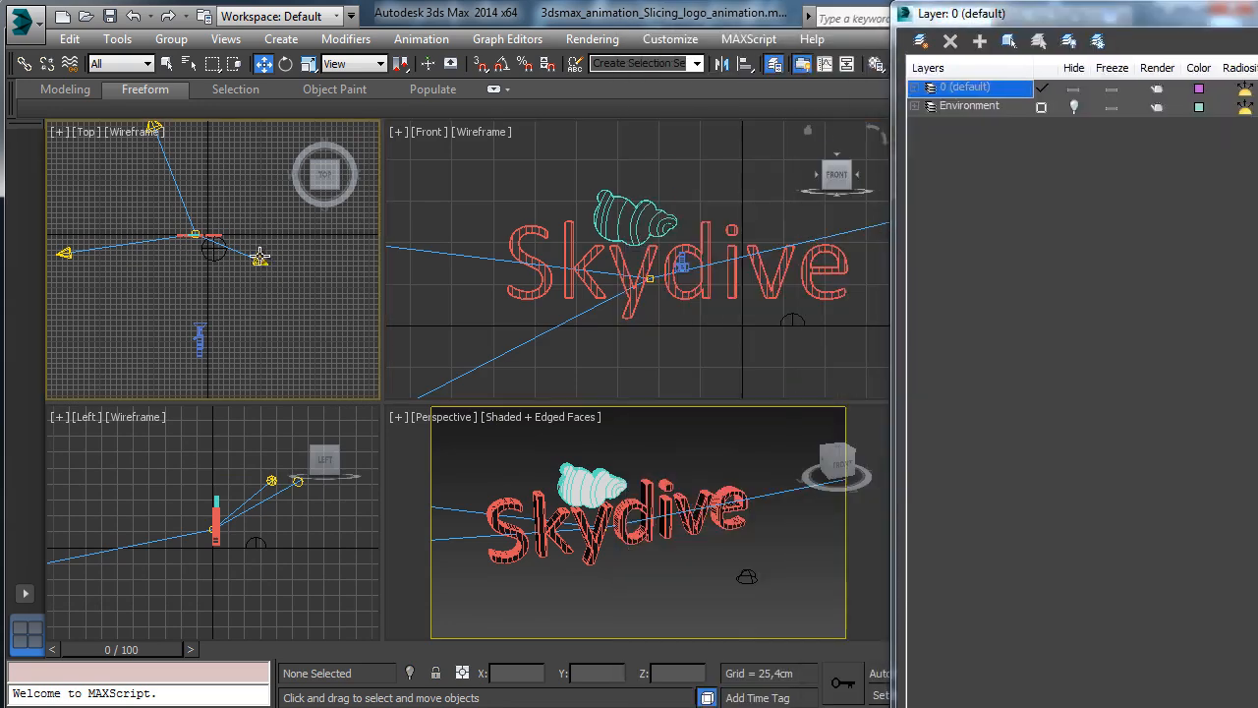
pyautogui.click(152, 130)
pyautogui.click(98, 225)
pyautogui.click(62, 253)
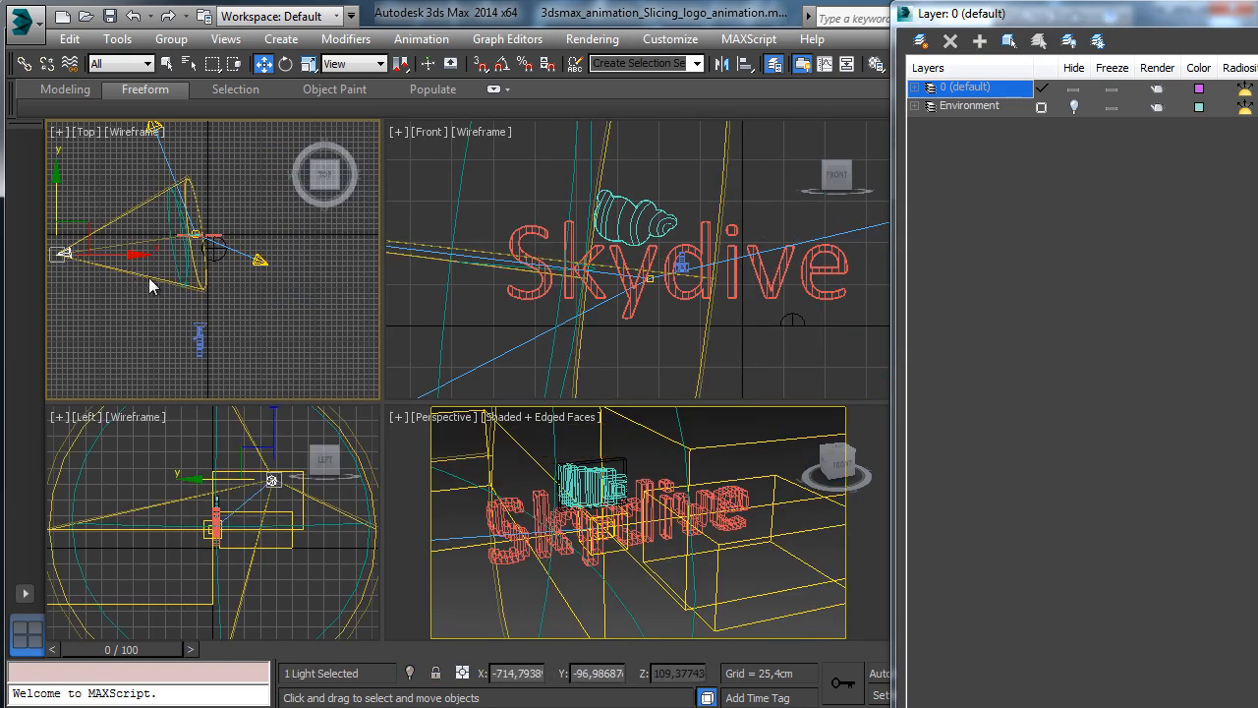
pyautogui.keyDown('ctrl'); pyautogui.click(257, 261); pyautogui.keyUp('ctrl')
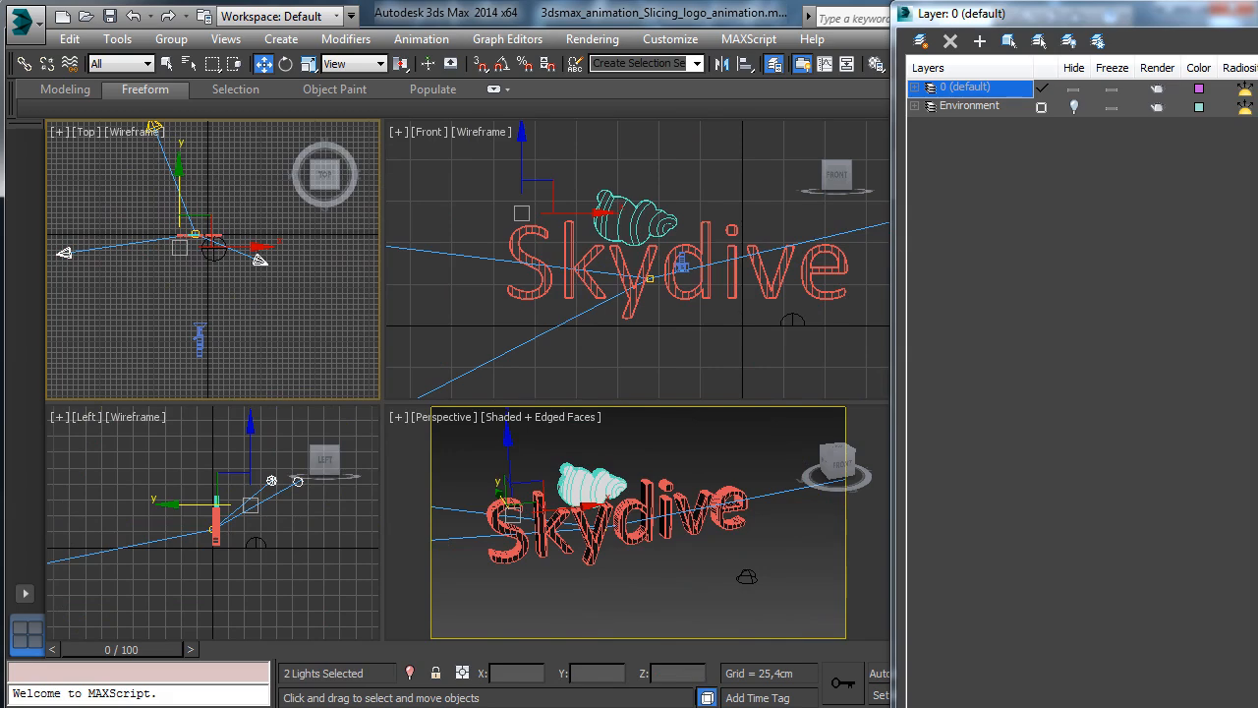
pyautogui.moveTo(1165, 8); pyautogui.dragTo(976, 154)
pyautogui.click(1197, 693)
pyautogui.moveTo(278, 258); pyautogui.dragTo(311, 323)
pyautogui.click(166, 64)
pyautogui.keyDown('ctrl'); pyautogui.click(186, 191); pyautogui.keyUp('ctrl')
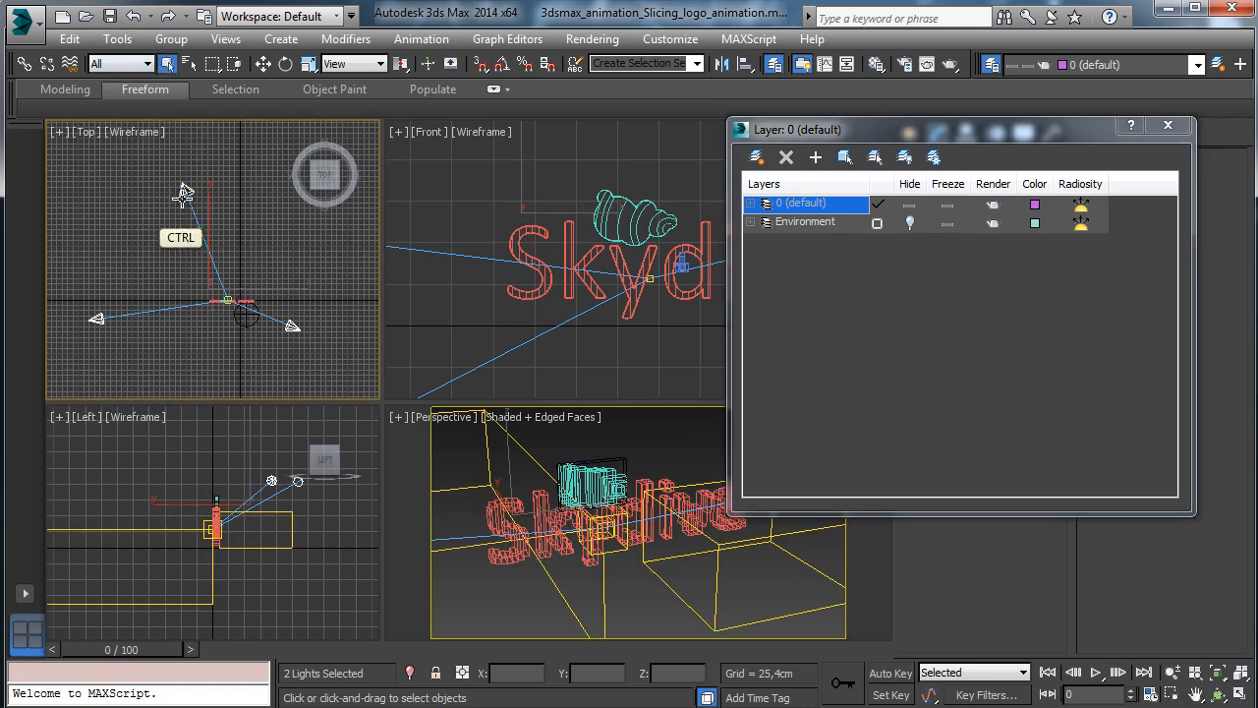
pyautogui.keyDown('ctrl'); pyautogui.click(245, 314); pyautogui.keyUp('ctrl')
# Move the selected lights to a new hidden Lights layer and make 0 (default) current again.
pyautogui.click(756, 156)
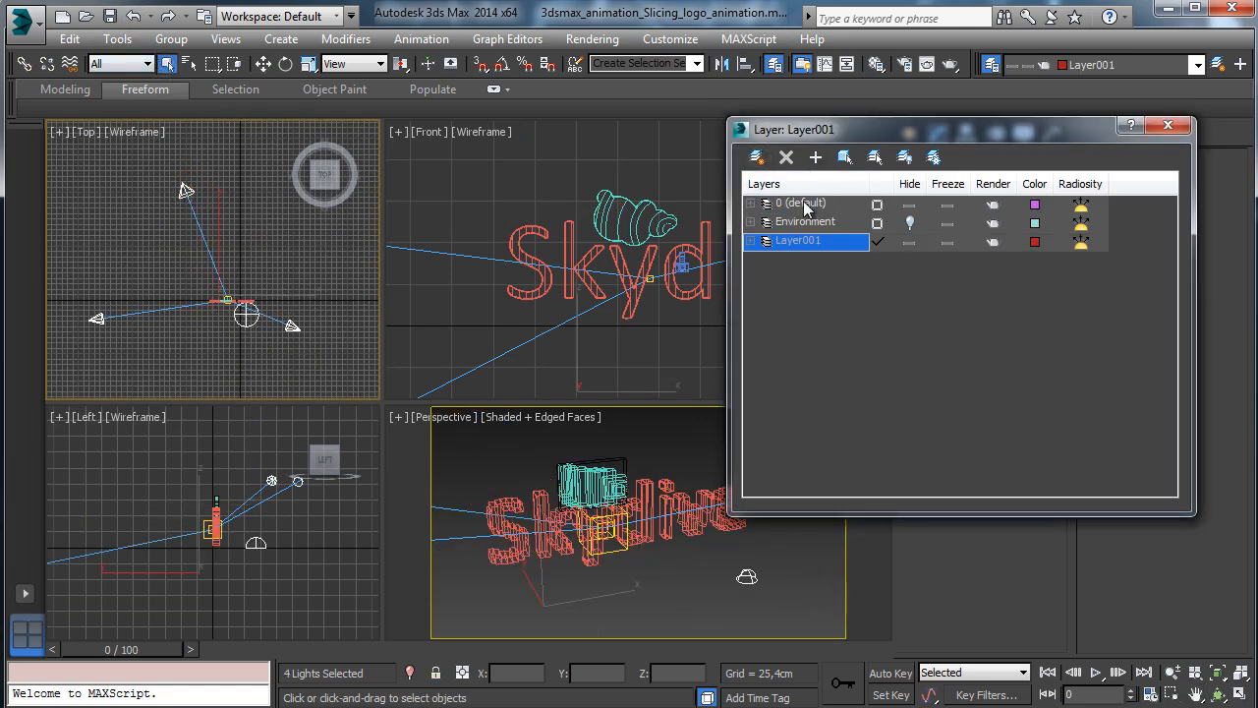
pyautogui.write('Lights')
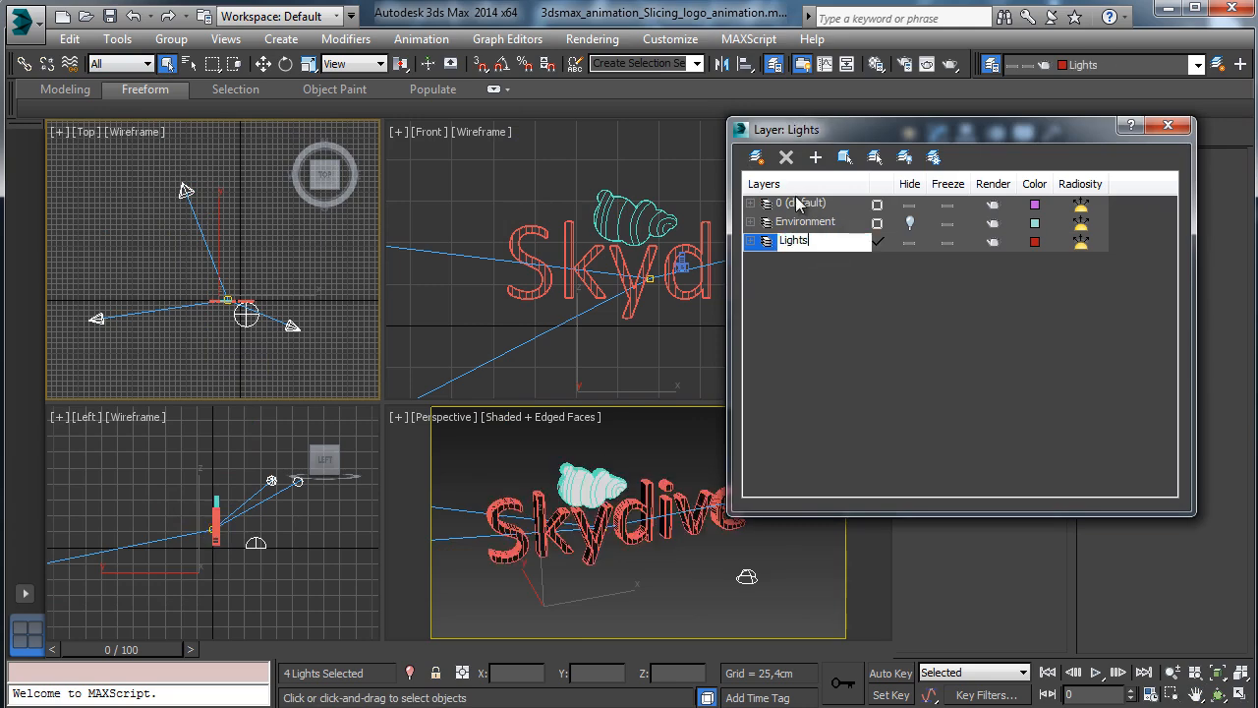
pyautogui.press('Return')
pyautogui.click(909, 240)
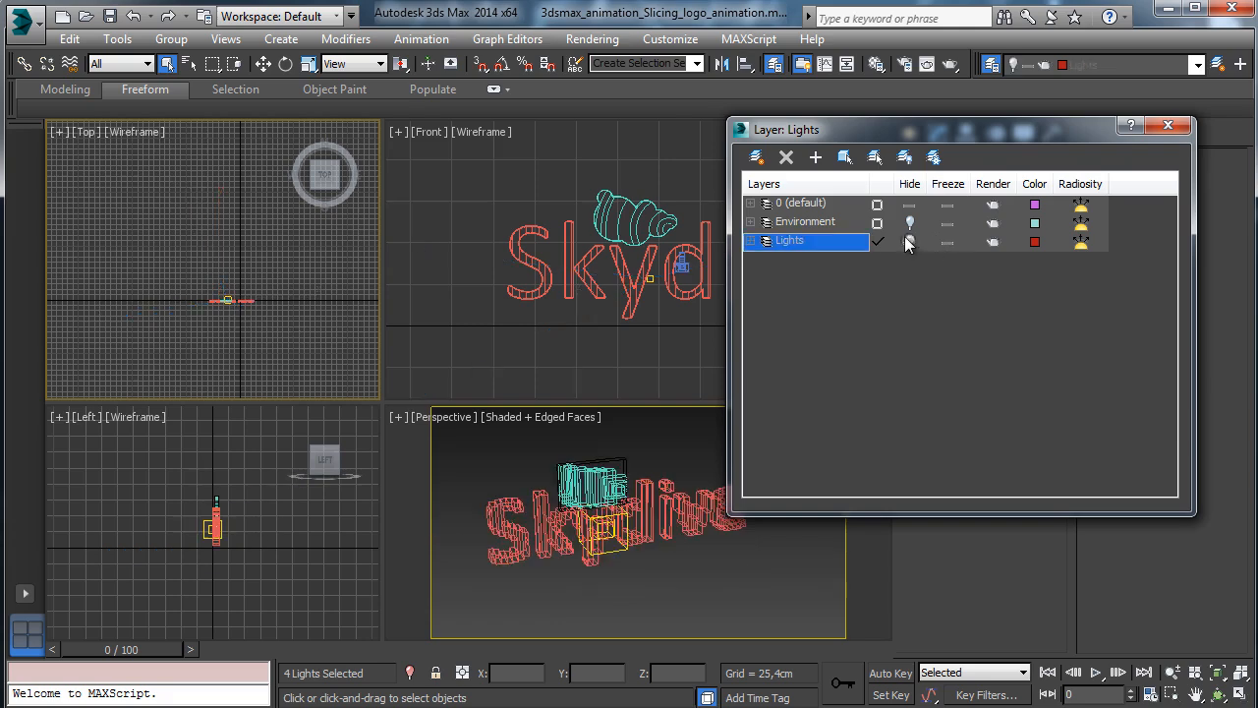
pyautogui.click(877, 203)
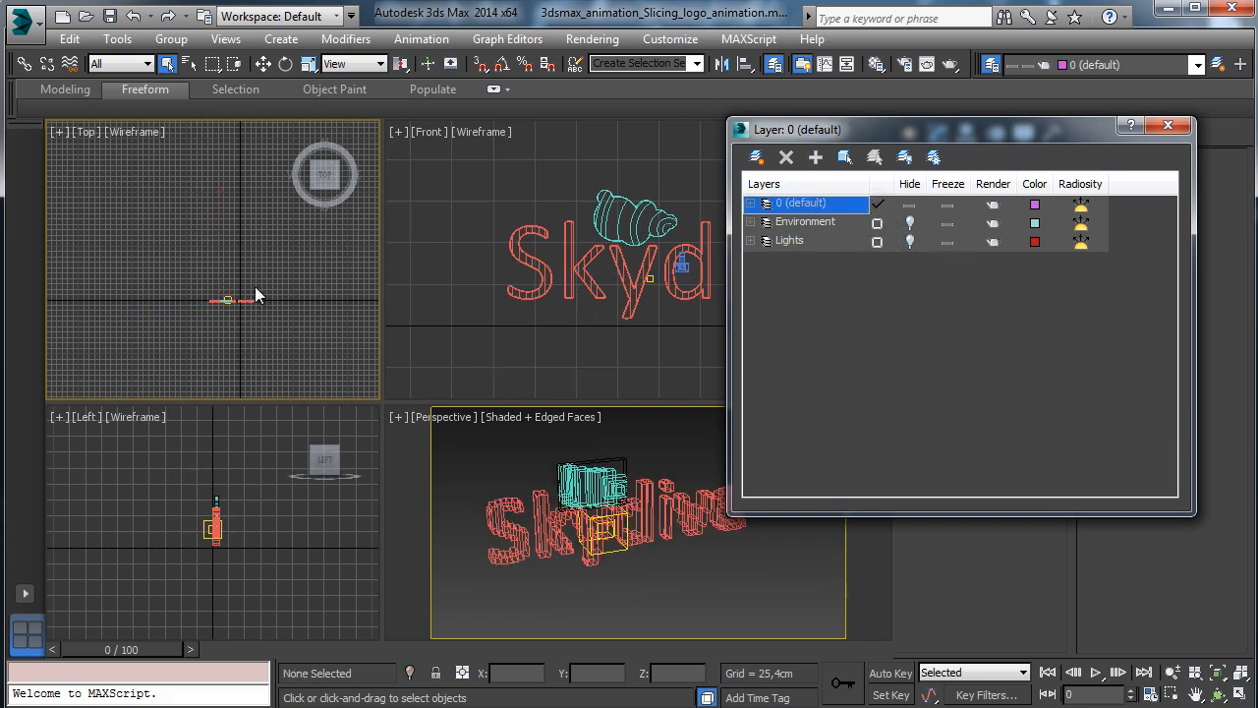
pyautogui.click(656, 297)
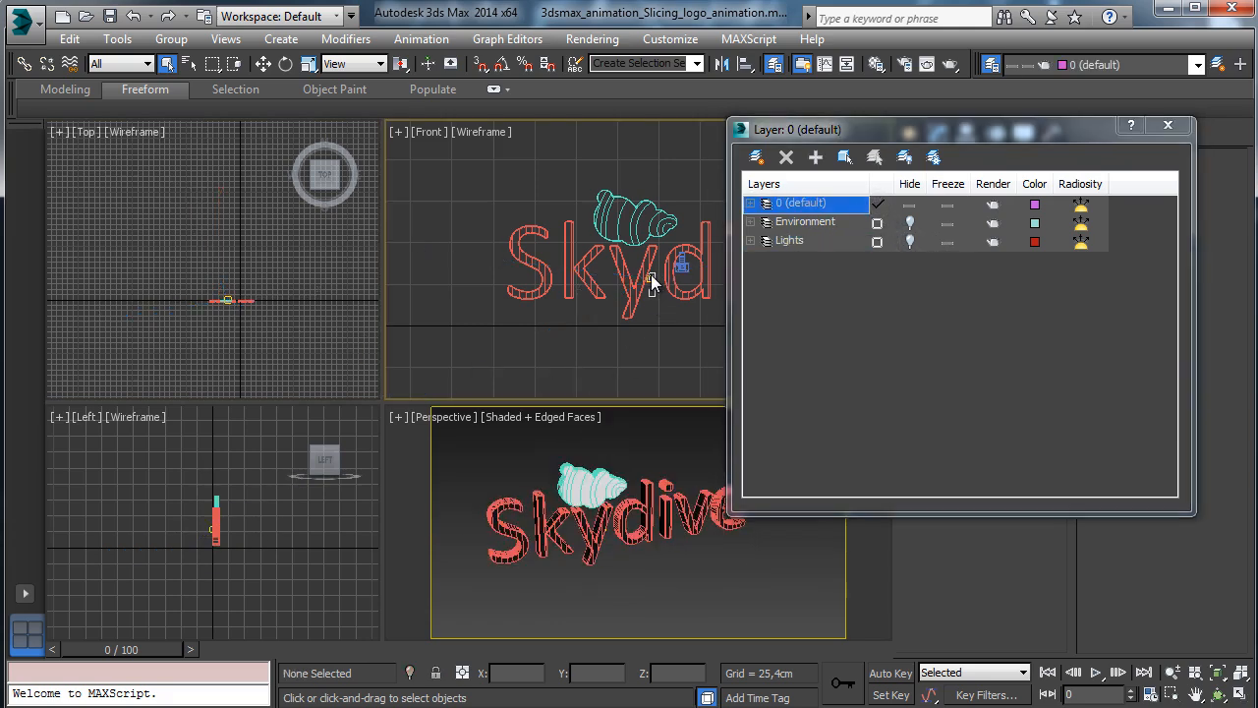
pyautogui.press('h')
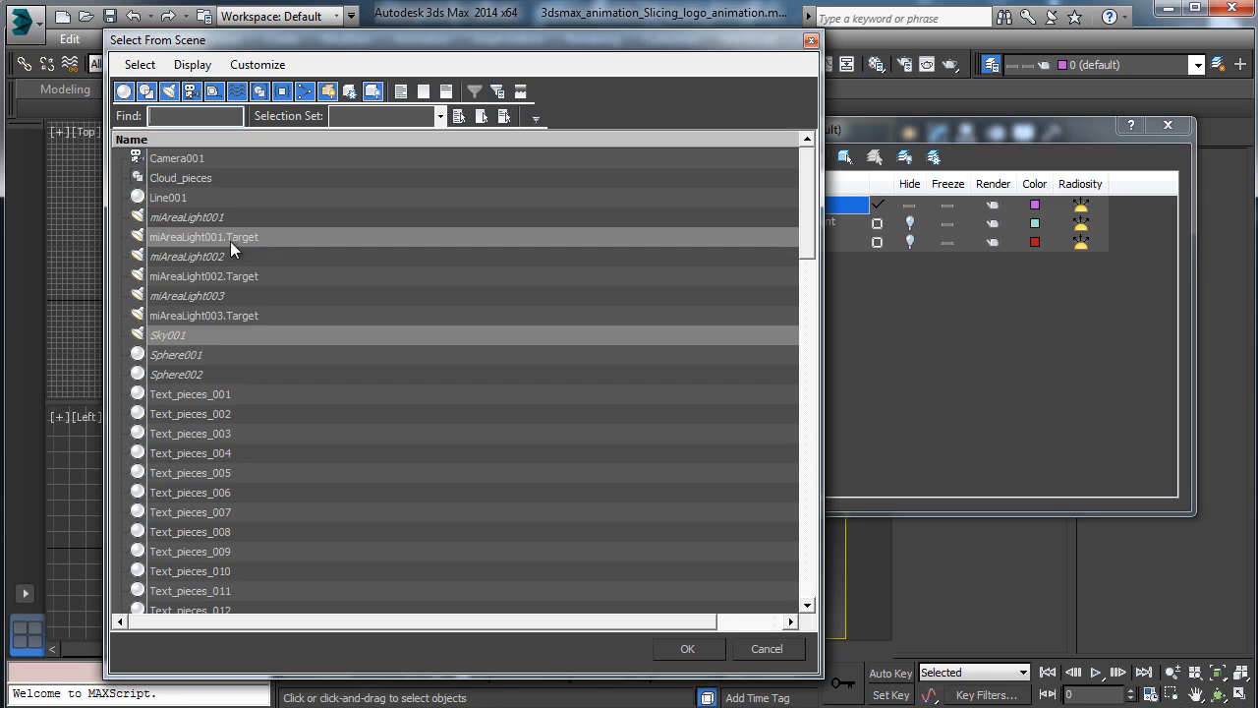
# Add the three miAreaLight target objects to the Lights layer.
pyautogui.click(245, 276)
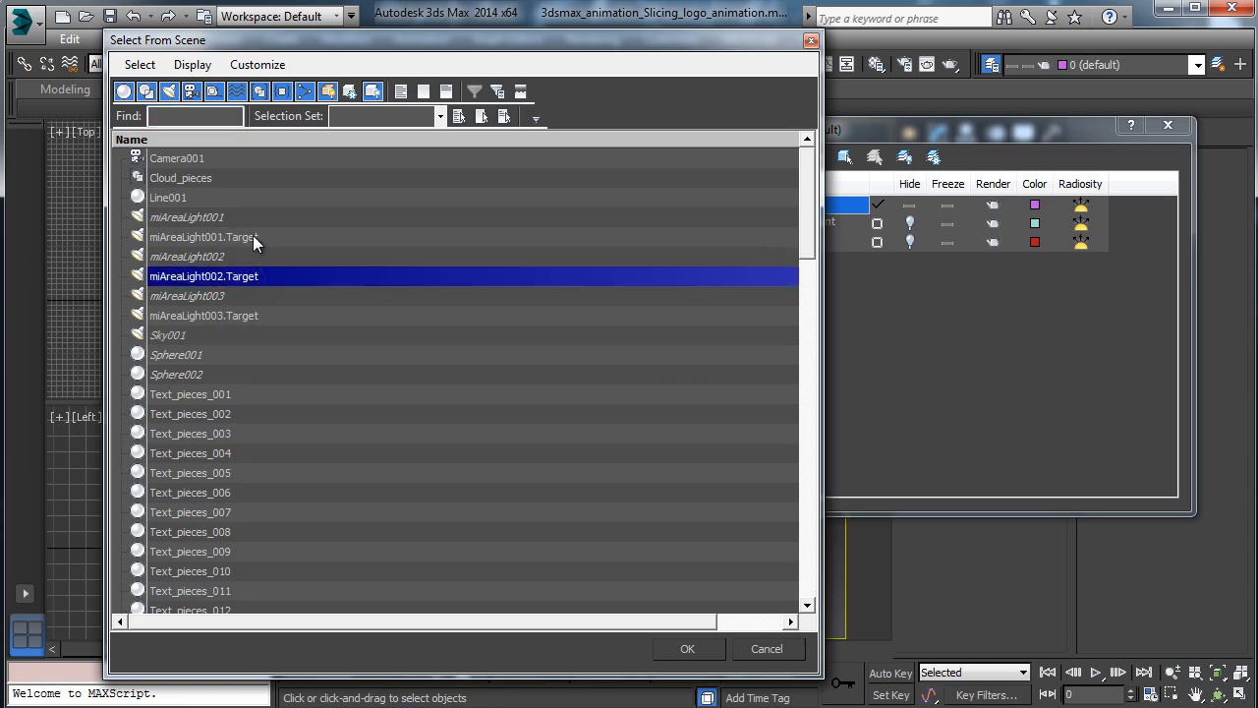
pyautogui.keyDown('ctrl'); pyautogui.click(251, 237); pyautogui.keyUp('ctrl')
pyautogui.keyDown('ctrl'); pyautogui.click(232, 315); pyautogui.keyUp('ctrl')
pyautogui.click(702, 652)
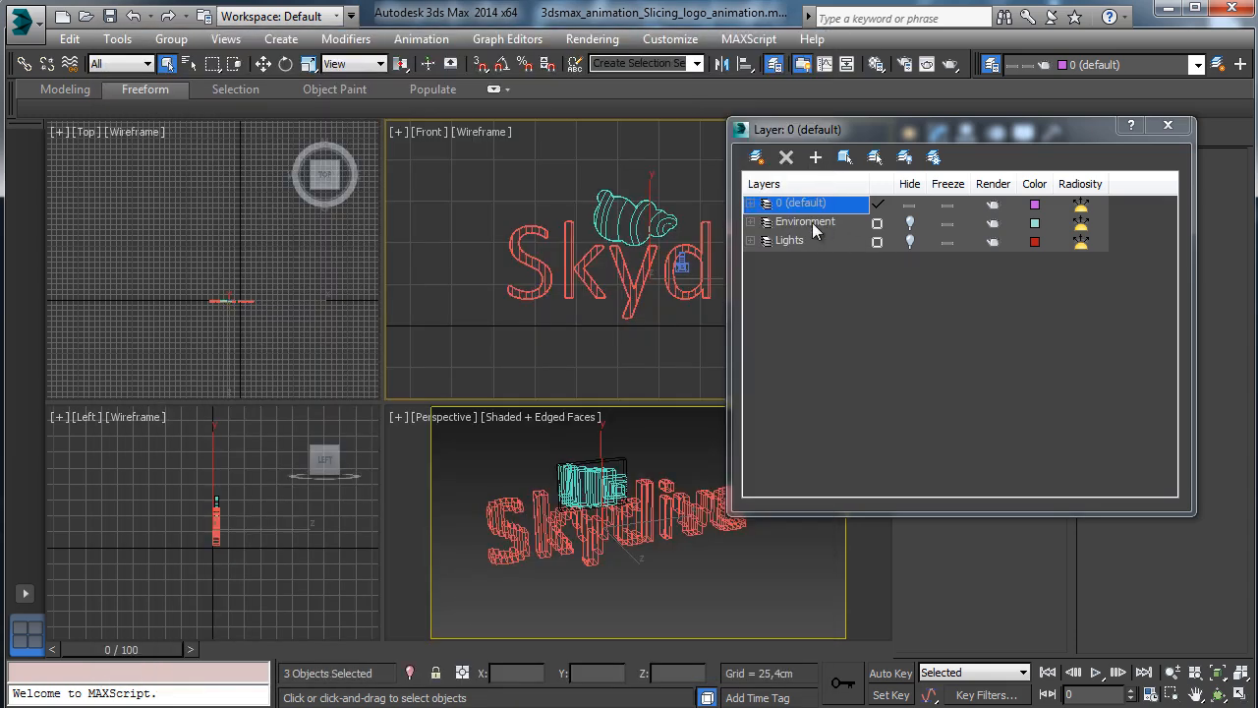
pyautogui.click(797, 241)
pyautogui.click(815, 157)
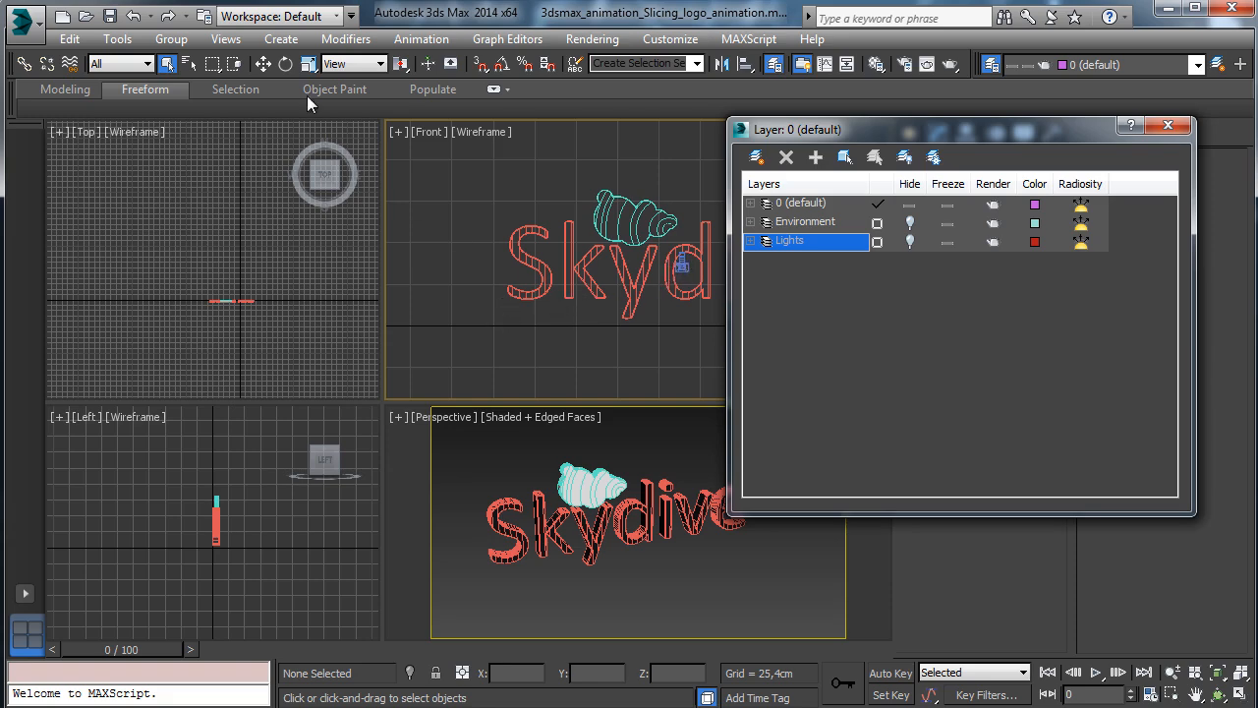
# Select Line001 by name and close the layer manager.
pyautogui.click(189, 64)
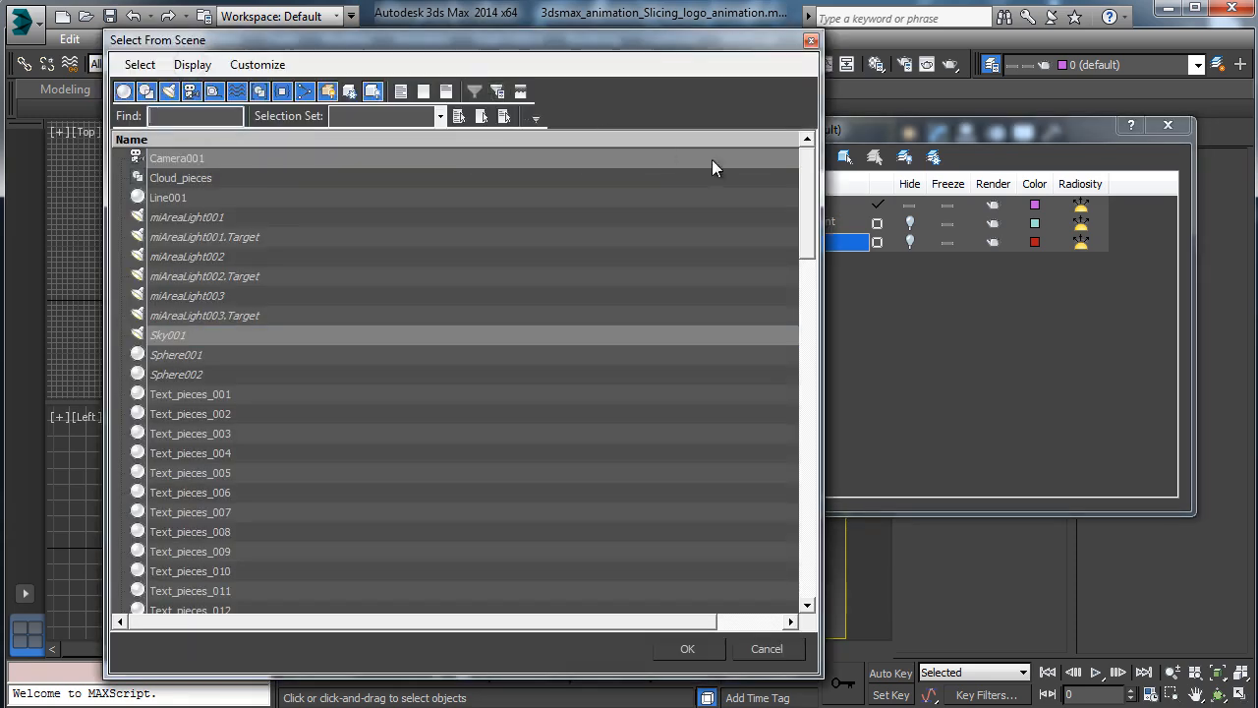
pyautogui.click(178, 198)
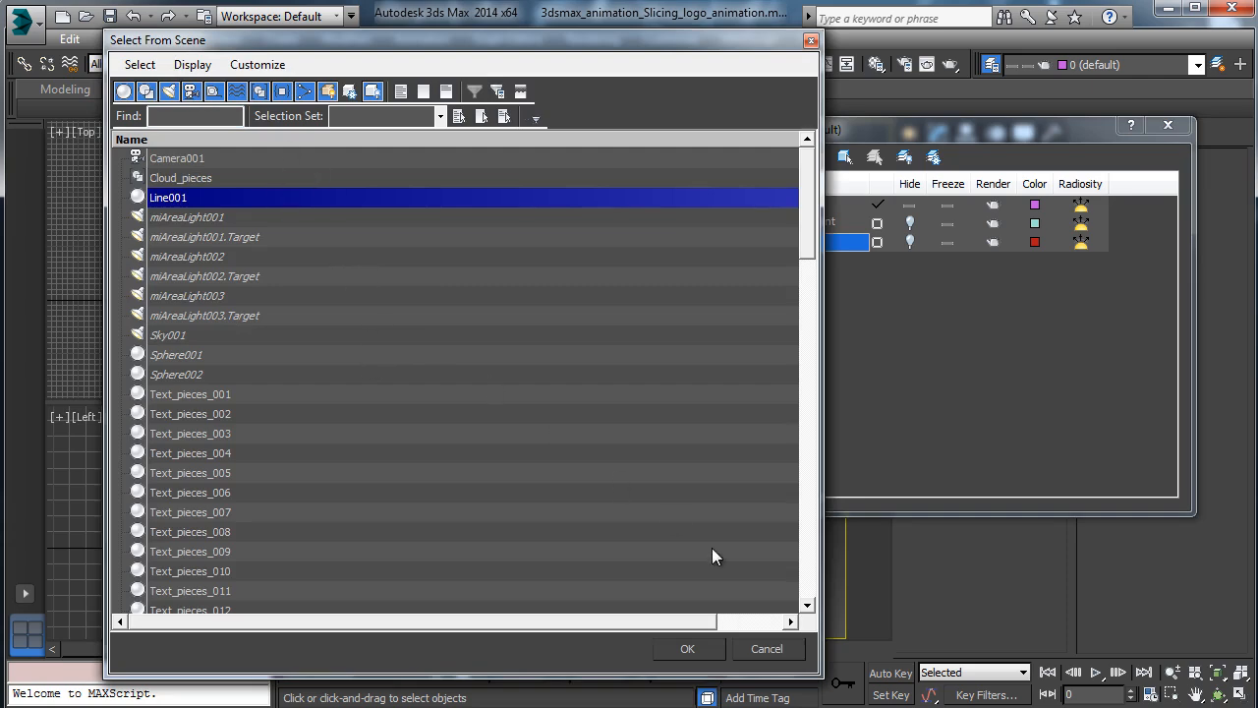
pyautogui.moveTo(804, 241); pyautogui.dragTo(753, 592)
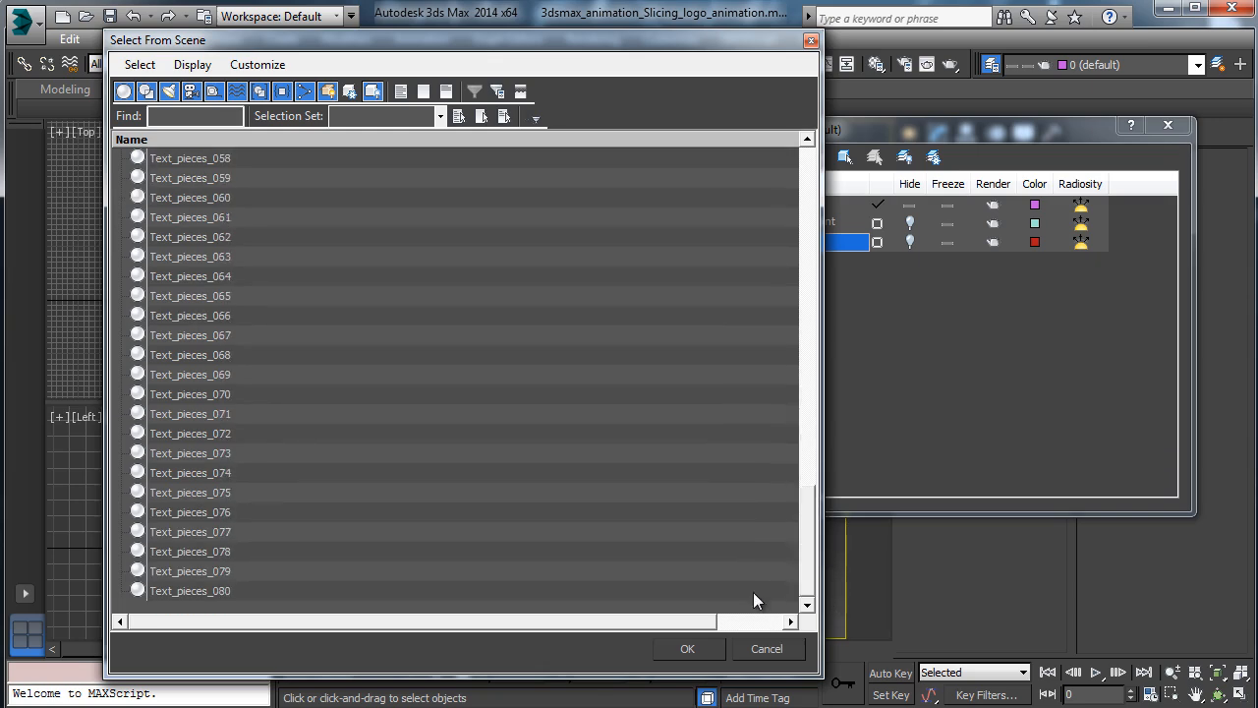
pyautogui.click(689, 645)
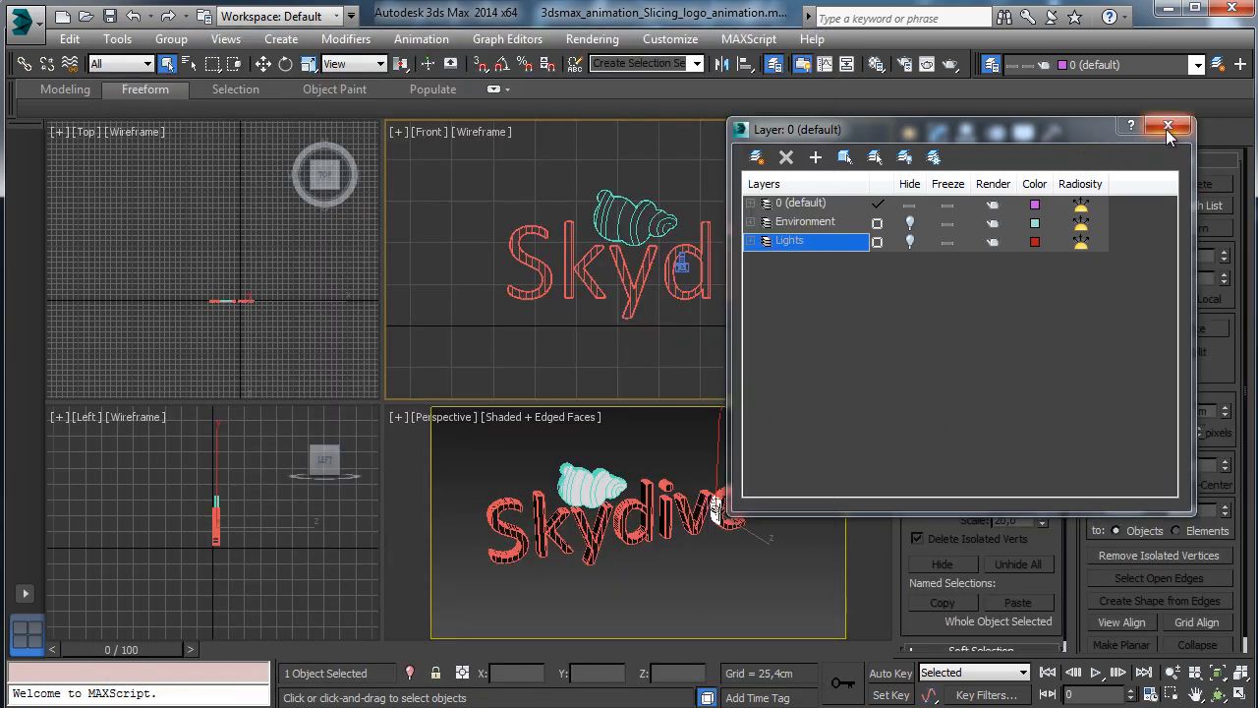
pyautogui.click(1168, 127)
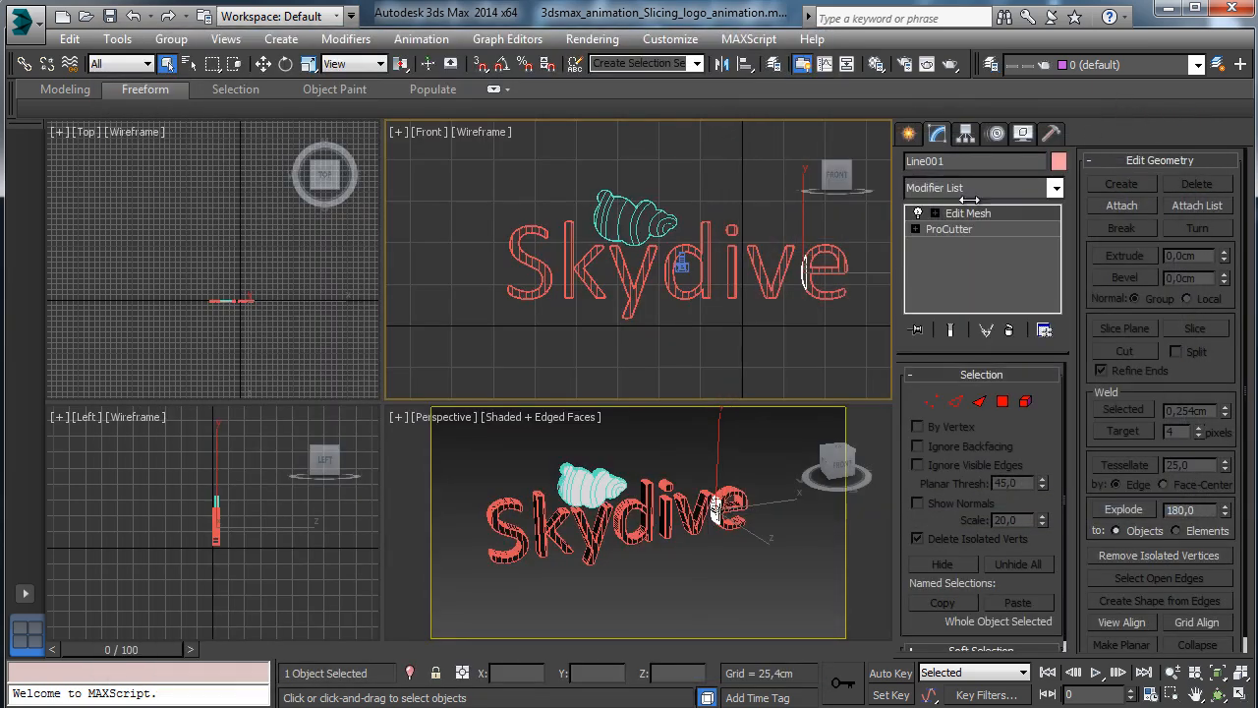
# Rename Line001 to Text_pieces_081 using the copied Text_pieces_065 name, then deselect all.
pyautogui.click(845, 265)
pyautogui.moveTo(994, 162); pyautogui.dragTo(879, 169)
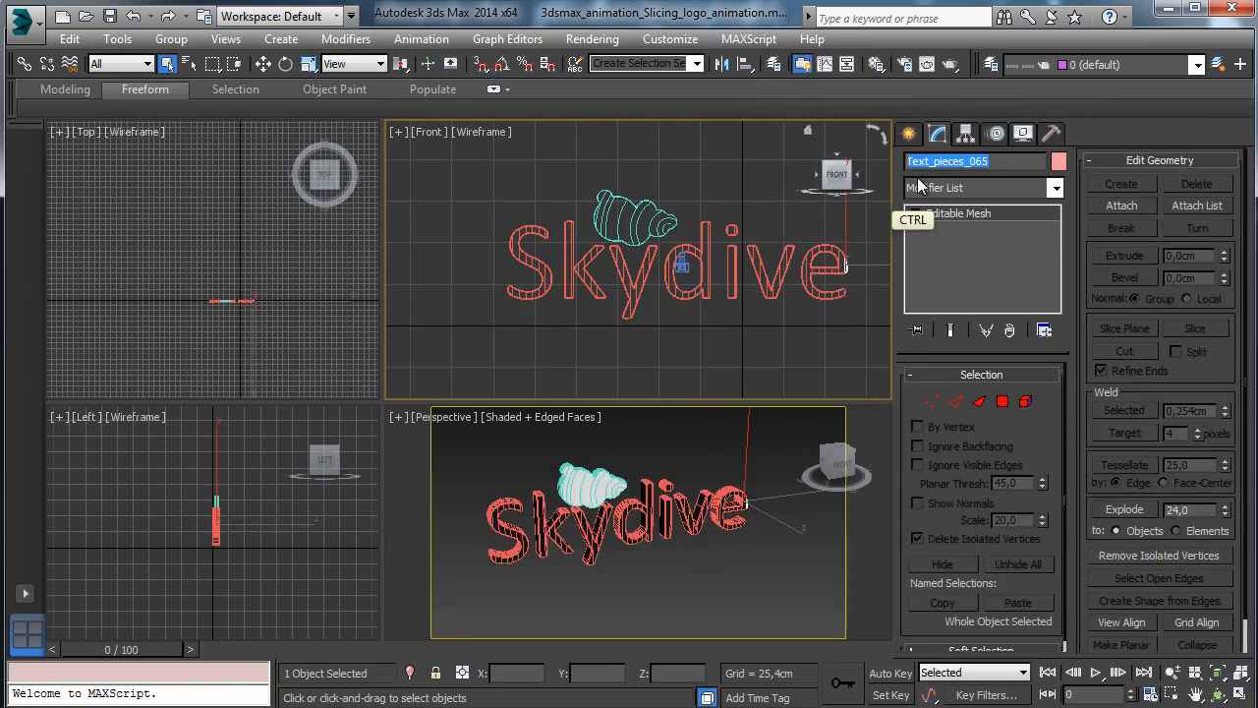
pyautogui.hotkey('ctrl', 'c')
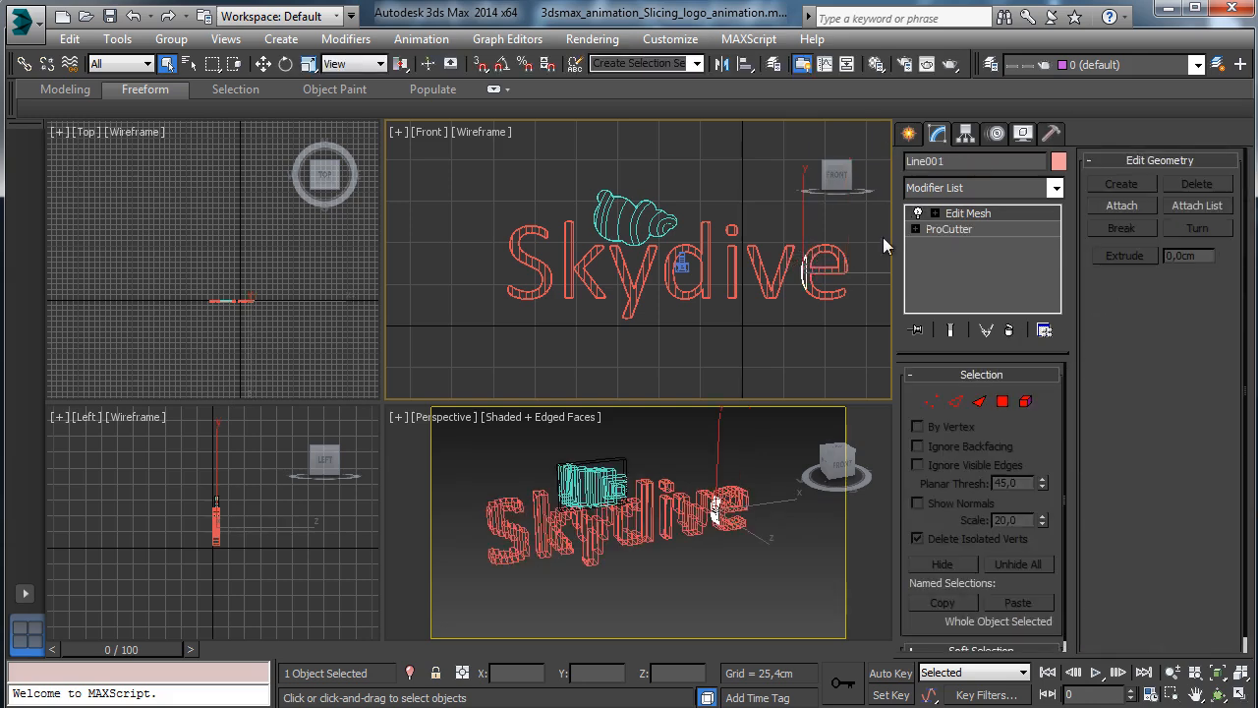
pyautogui.hotkey('ctrl', 'v')
pyautogui.press('BackSpace')
pyautogui.press('BackSpace')
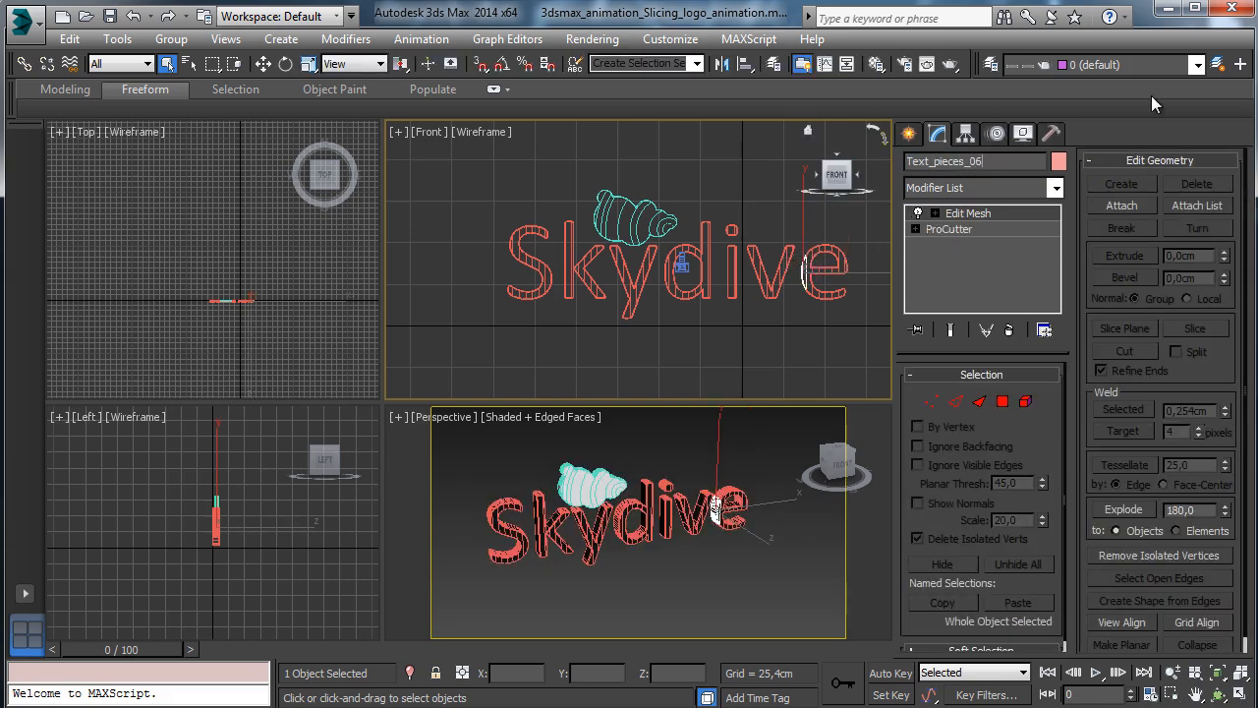
pyautogui.write('81')
pyautogui.press('Return')
pyautogui.click(771, 437)
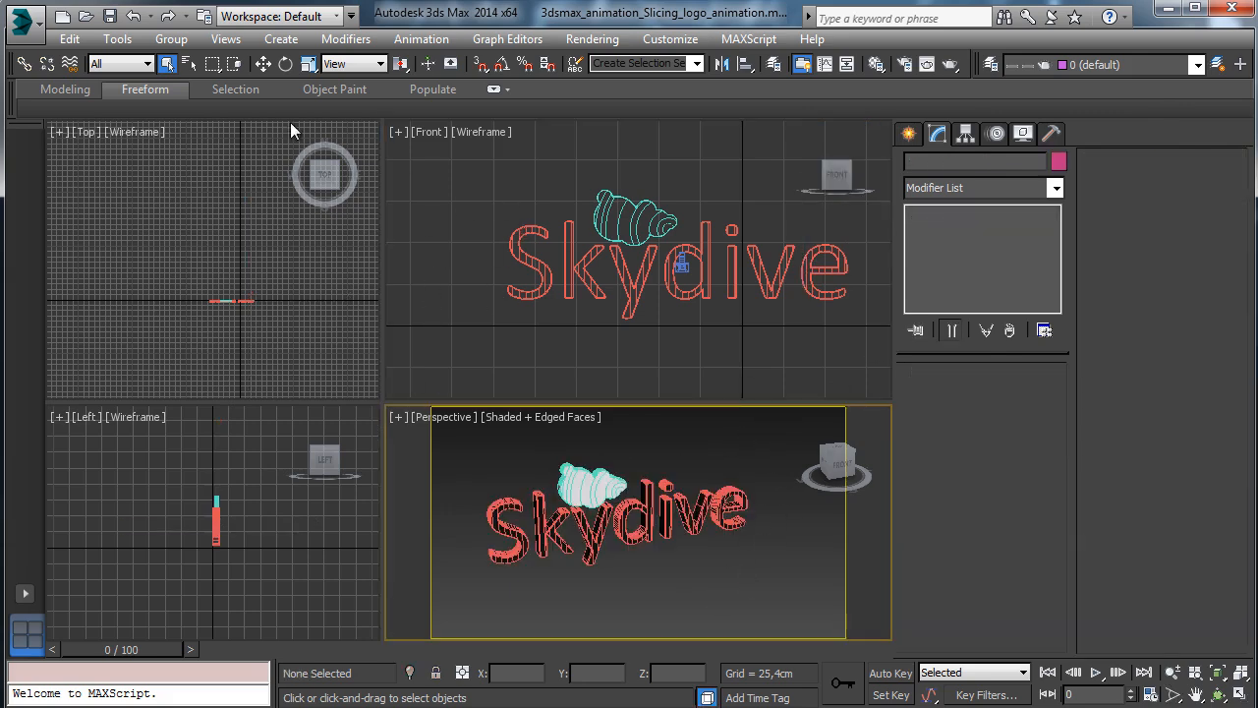
# Render a test frame of the perspective view, then save the scene.
pyautogui.click(952, 64)
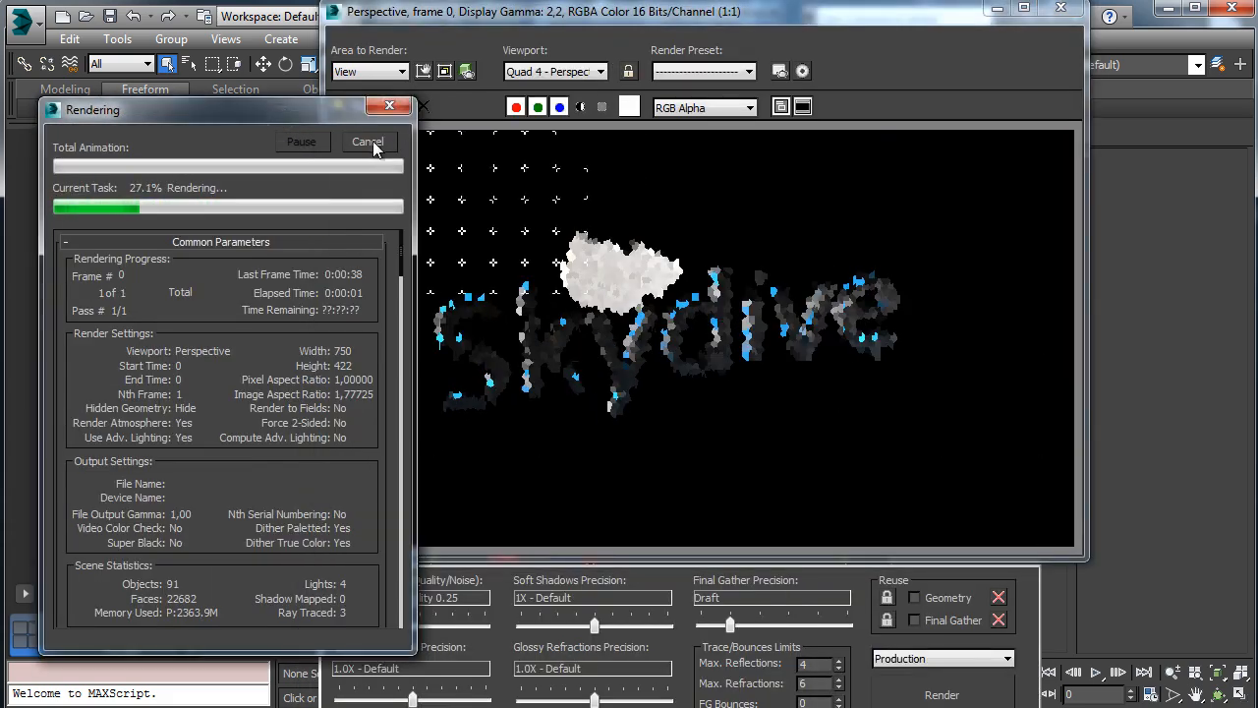
pyautogui.click(998, 10)
pyautogui.click(109, 16)
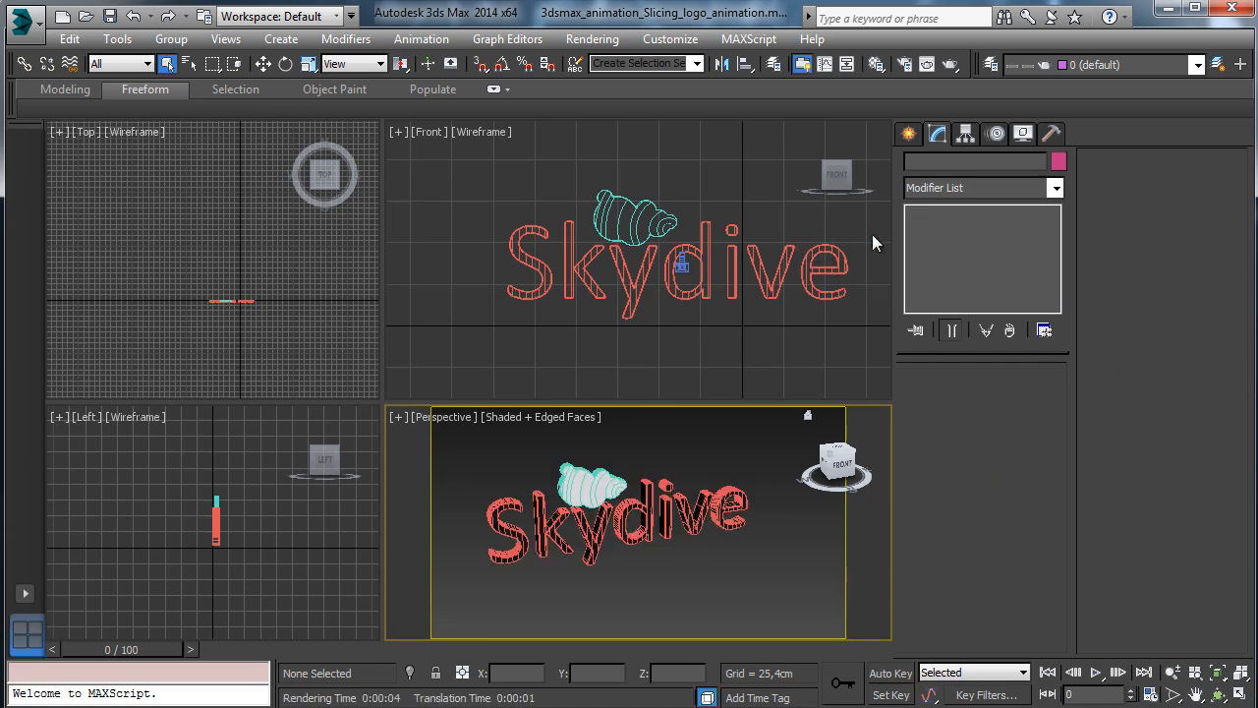
pyautogui.click(910, 135)
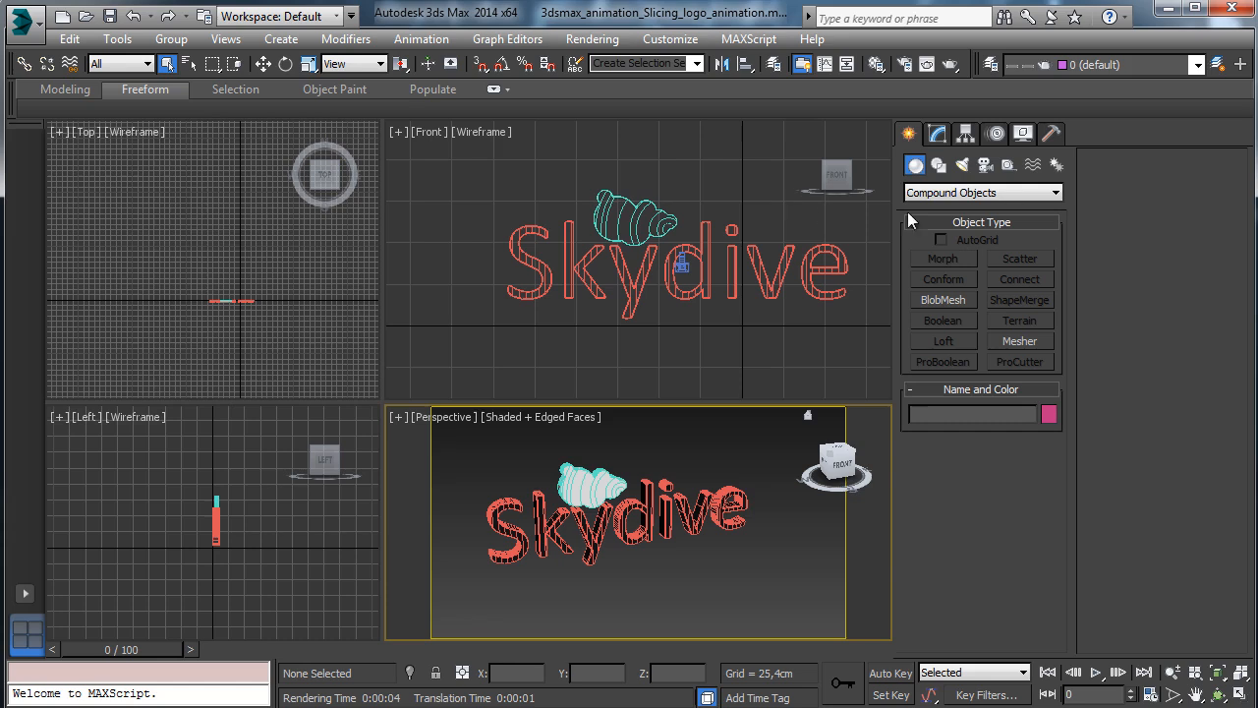
# Create a Particle Flow source and add a new mParticles Flow in Particle View.
pyautogui.click(934, 193)
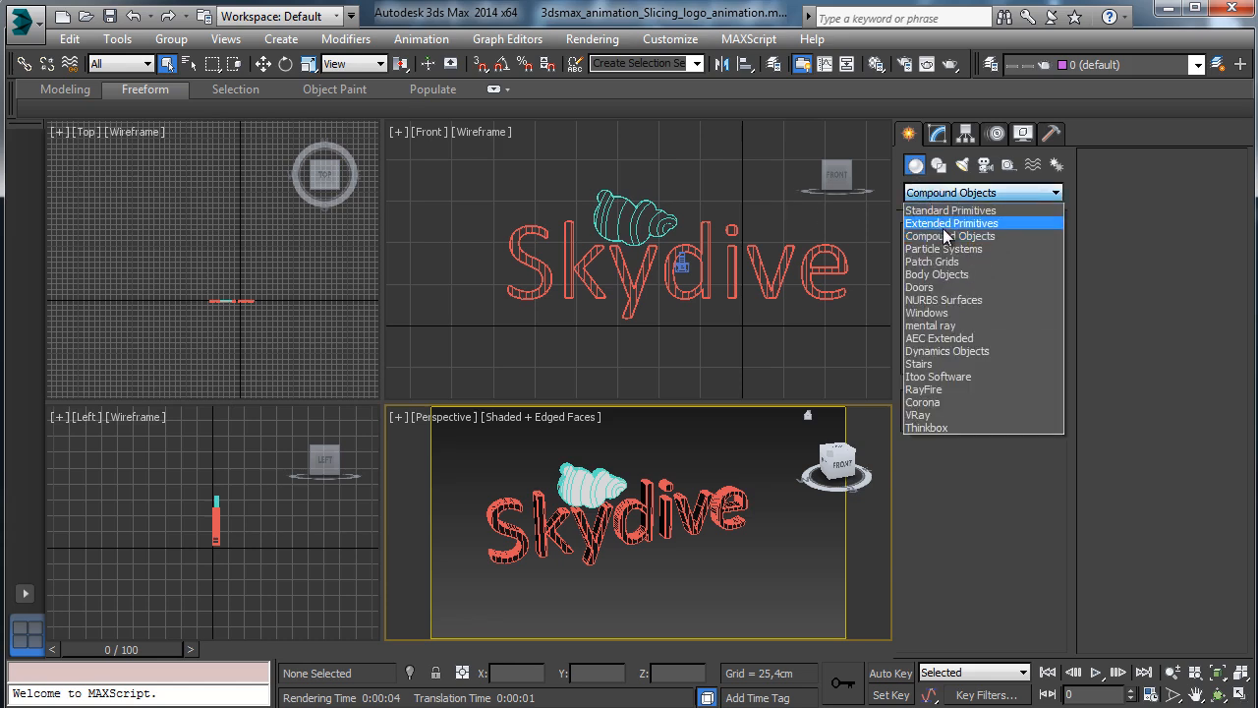
pyautogui.click(963, 244)
pyautogui.click(958, 259)
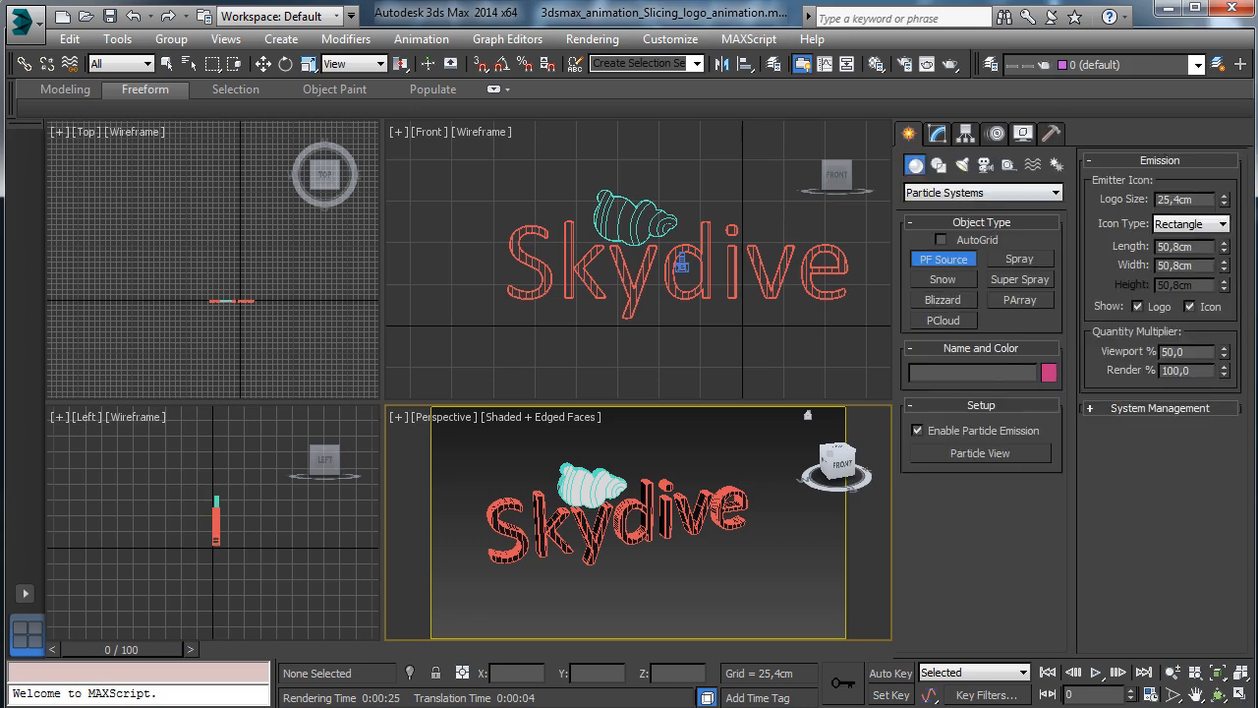
pyautogui.press('6')
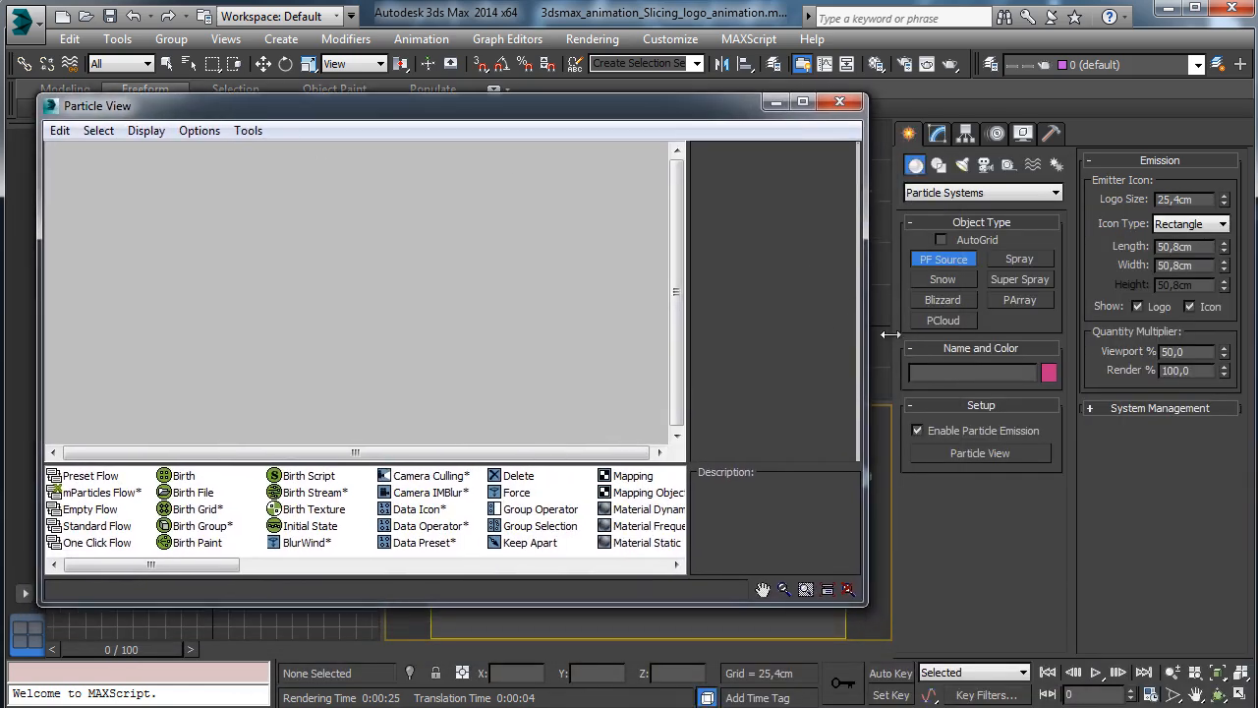
pyautogui.moveTo(896, 340); pyautogui.dragTo(1104, 341)
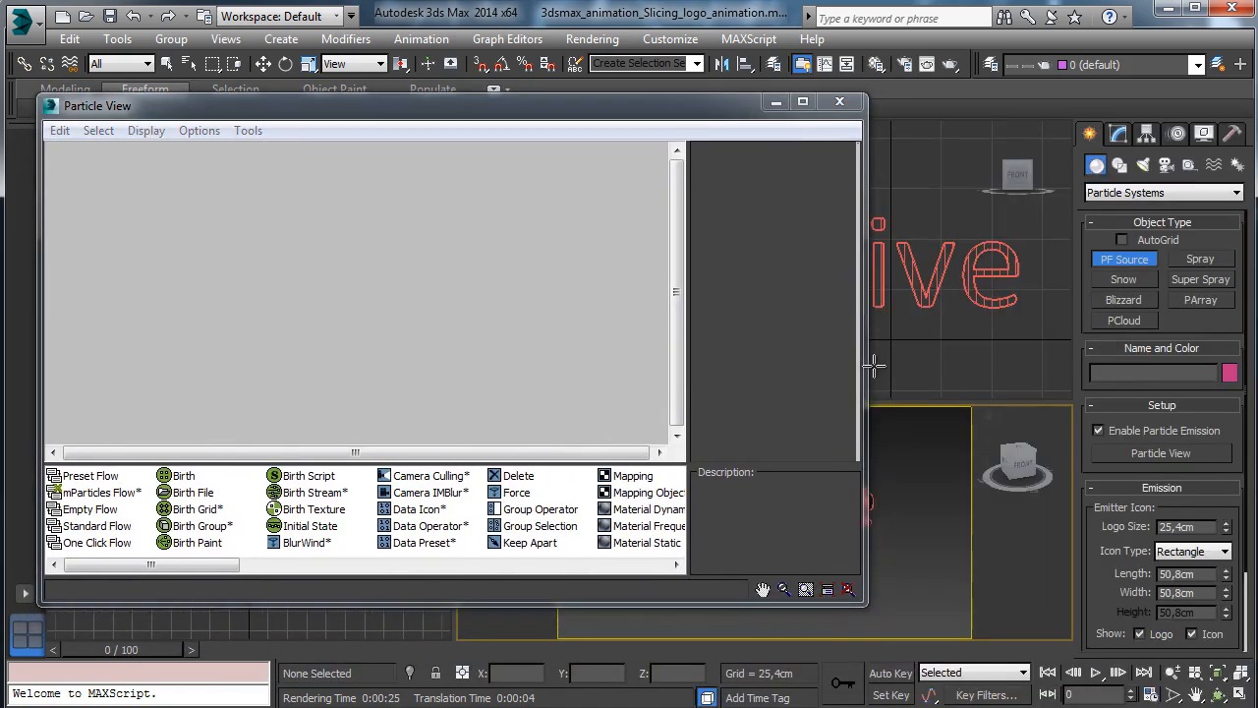
pyautogui.moveTo(866, 367); pyautogui.dragTo(513, 368)
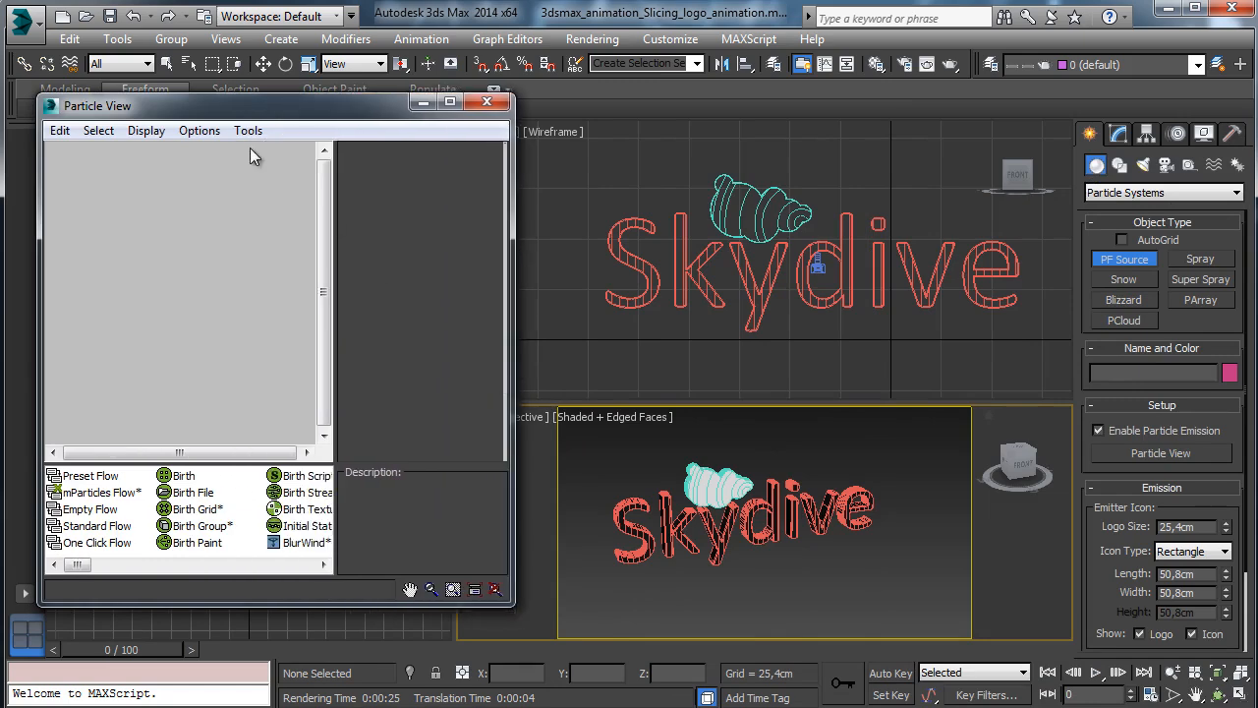
pyautogui.moveTo(248, 109); pyautogui.dragTo(210, 146)
pyautogui.rightClick(123, 238)
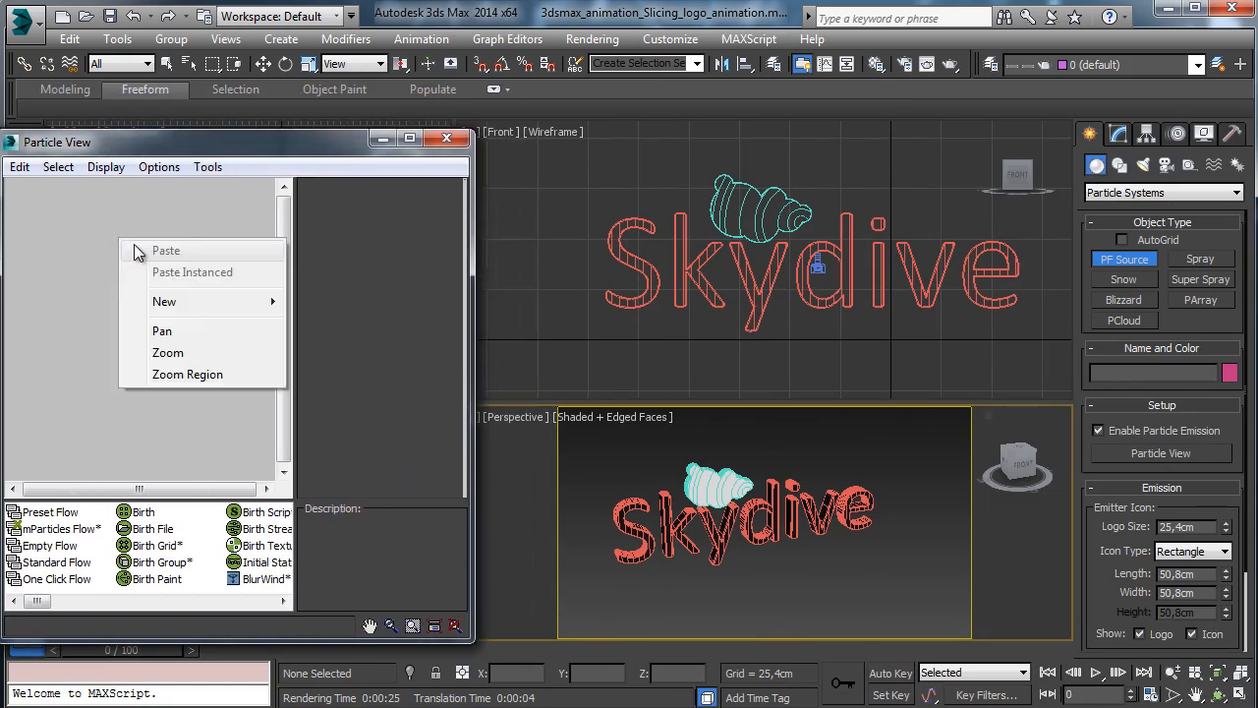
pyautogui.moveTo(207, 307)
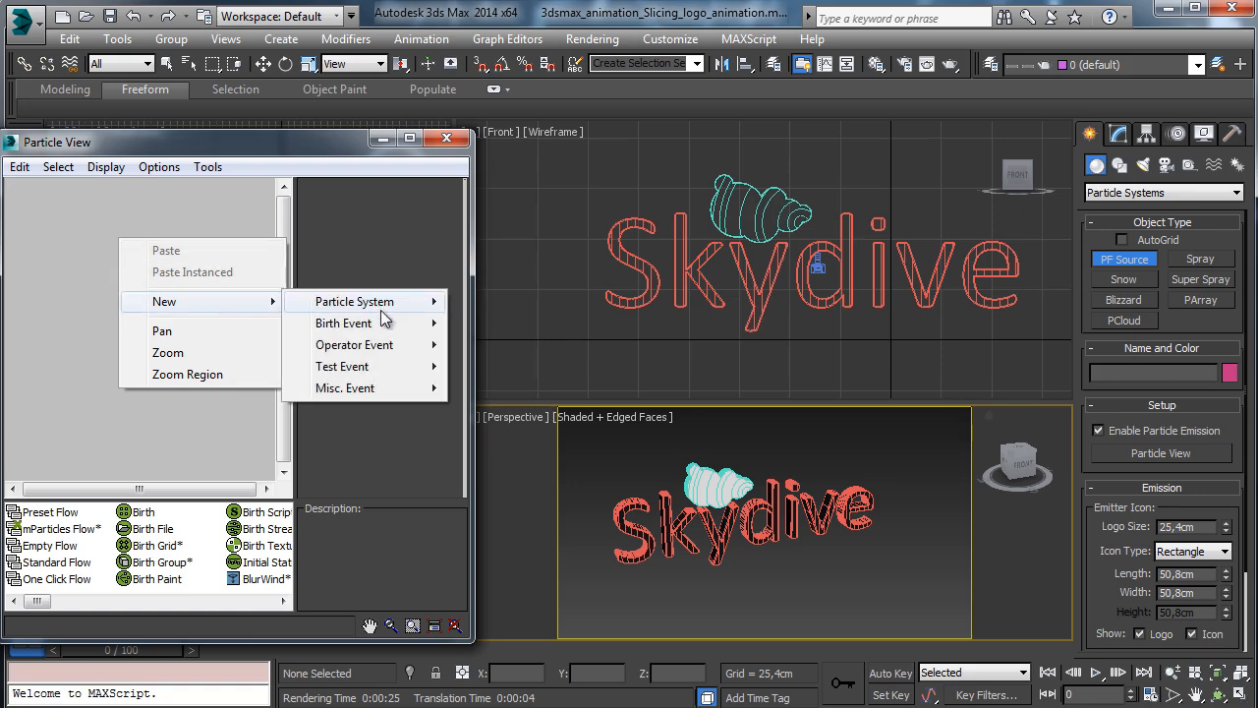
pyautogui.moveTo(428, 304)
pyautogui.click(518, 326)
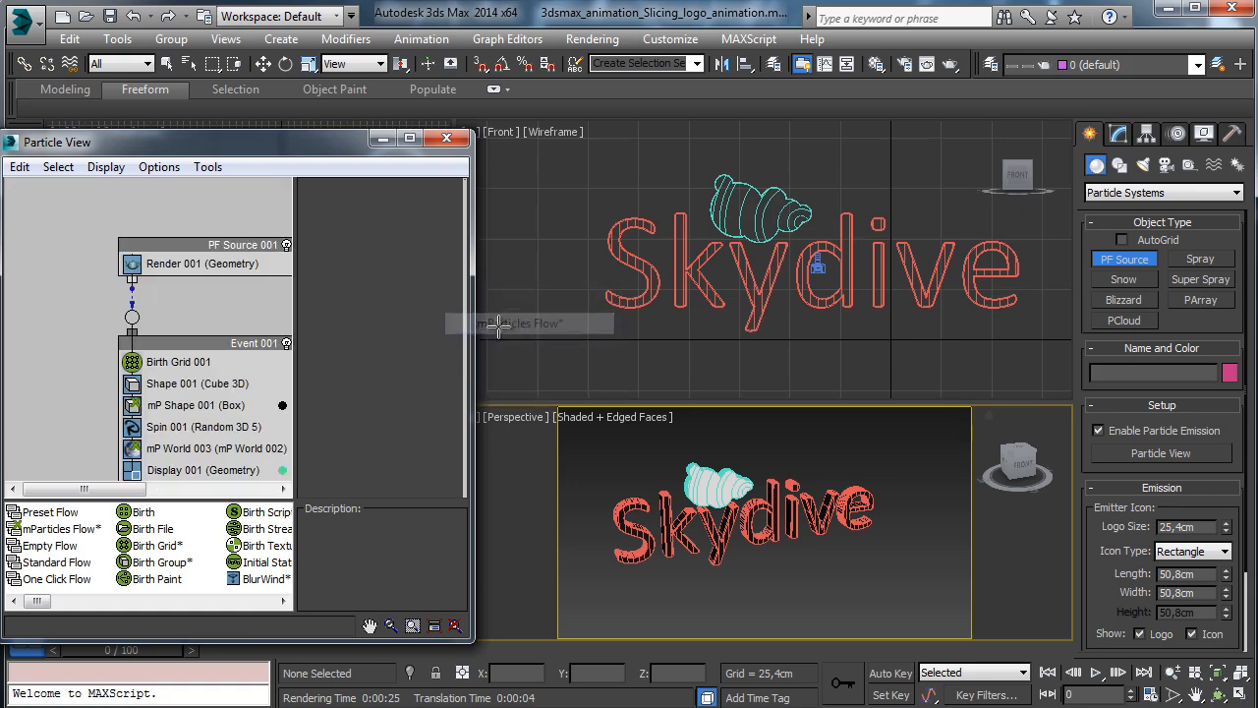
# Replace Birth Grid with Birth Group emitting Cloud_pieces as separate group members.
pyautogui.moveTo(469, 644); pyautogui.dragTo(562, 678)
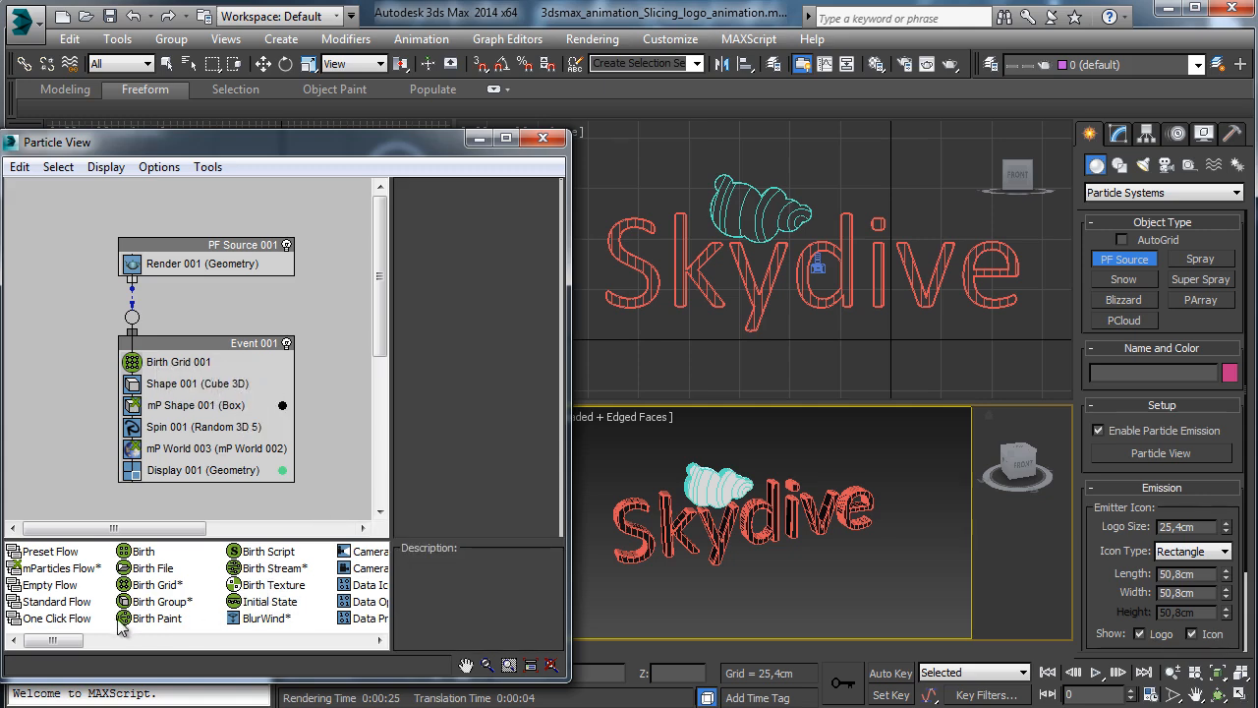
pyautogui.moveTo(153, 602); pyautogui.dragTo(178, 362)
pyautogui.click(173, 363)
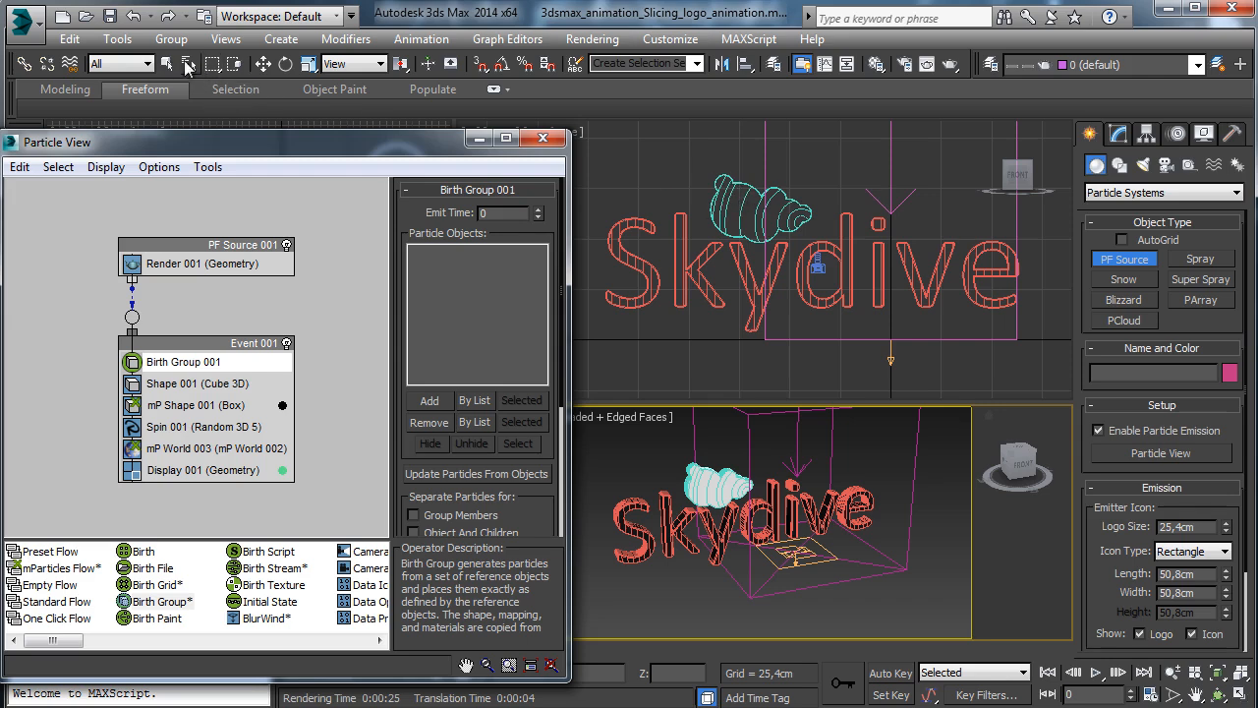
pyautogui.click(167, 64)
pyautogui.click(474, 400)
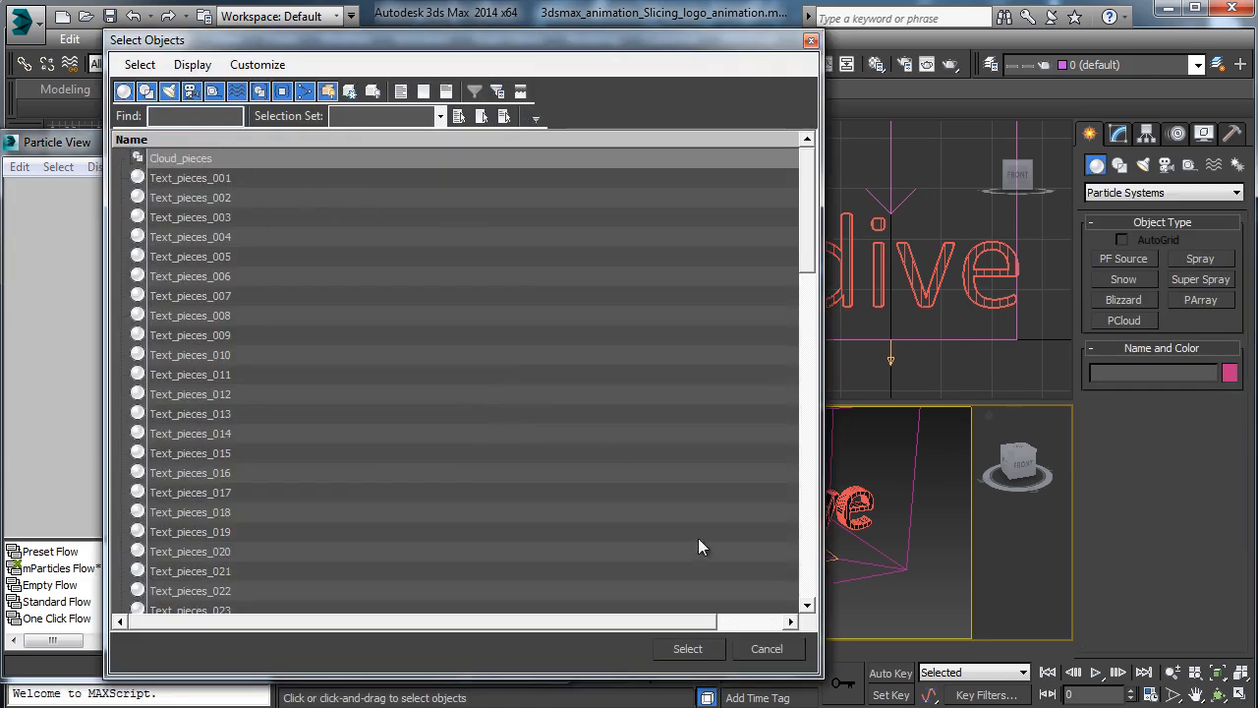
pyautogui.click(712, 650)
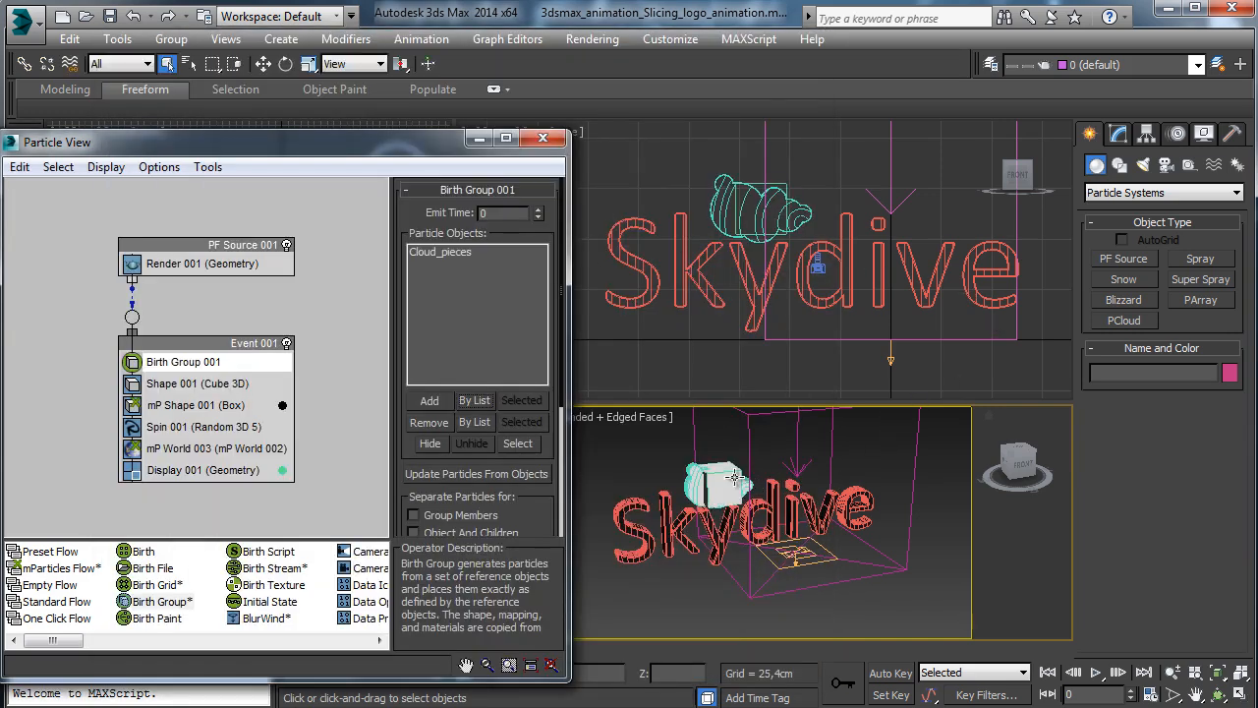
pyautogui.moveTo(518, 506); pyautogui.dragTo(482, 405)
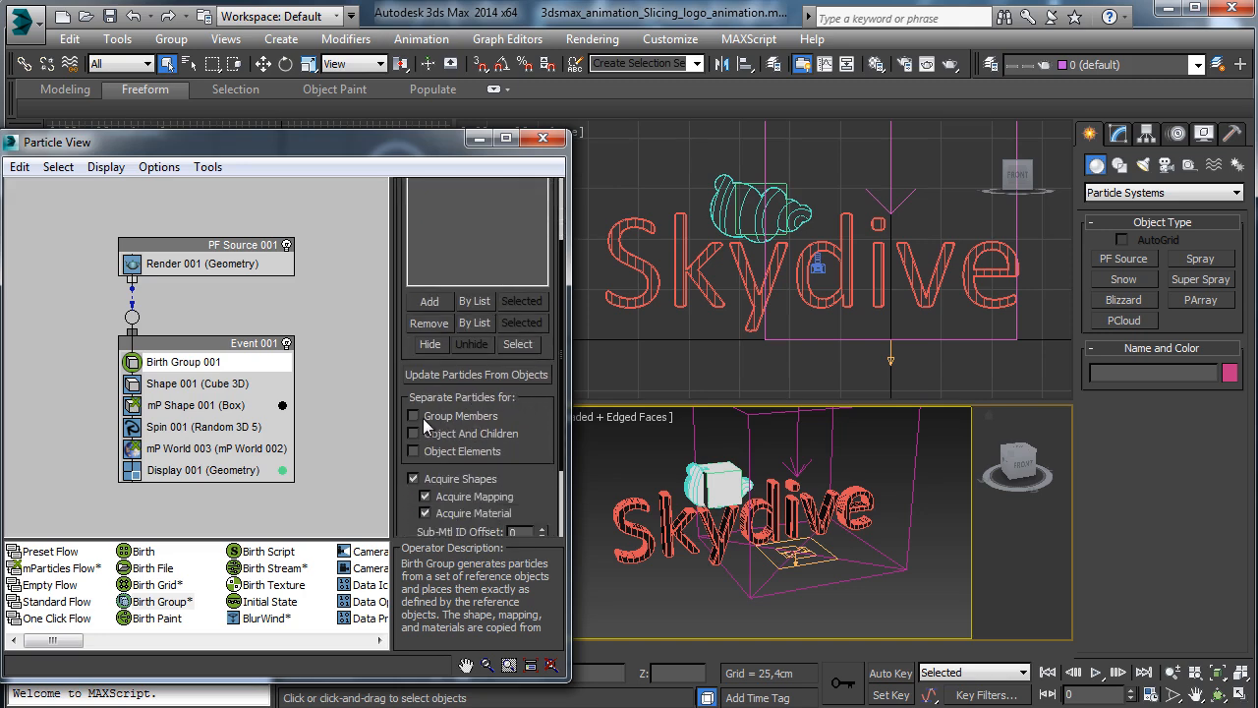
pyautogui.click(426, 419)
# Disable the Shape 001 operator and check the flow at frame 3.
pyautogui.click(175, 383)
pyautogui.click(133, 383)
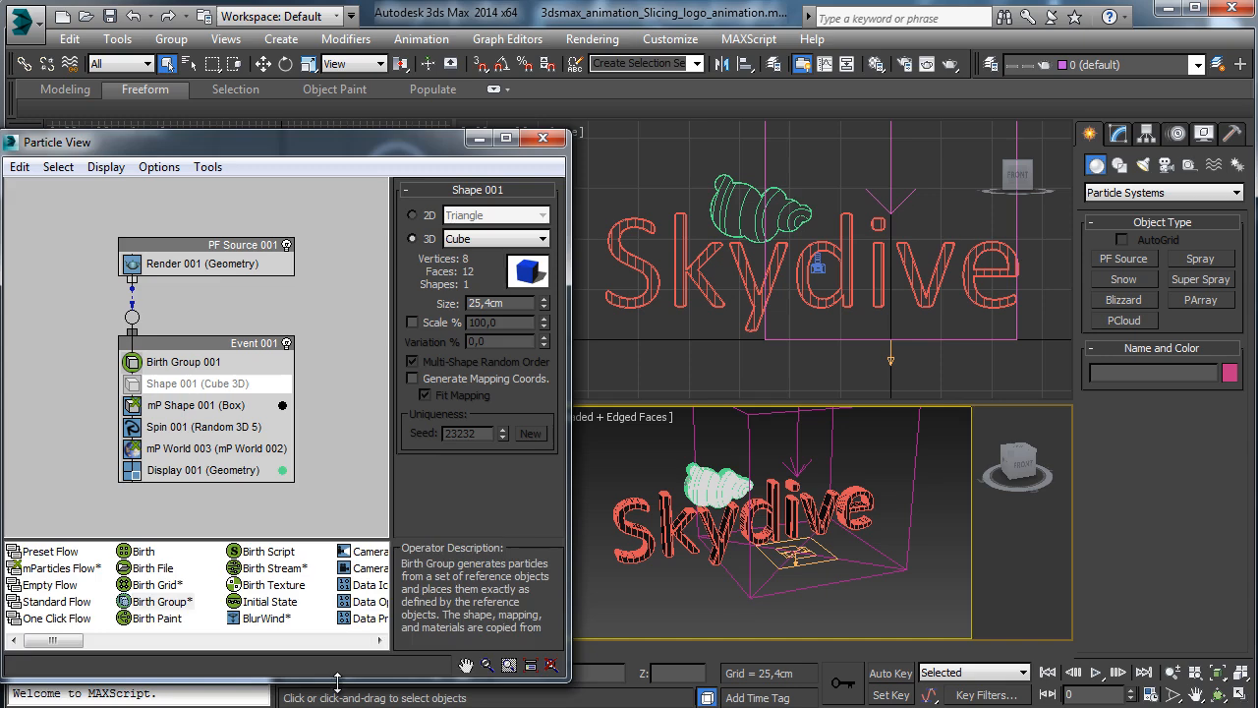
pyautogui.moveTo(337, 681); pyautogui.dragTo(226, 632)
pyautogui.moveTo(145, 653); pyautogui.dragTo(83, 657)
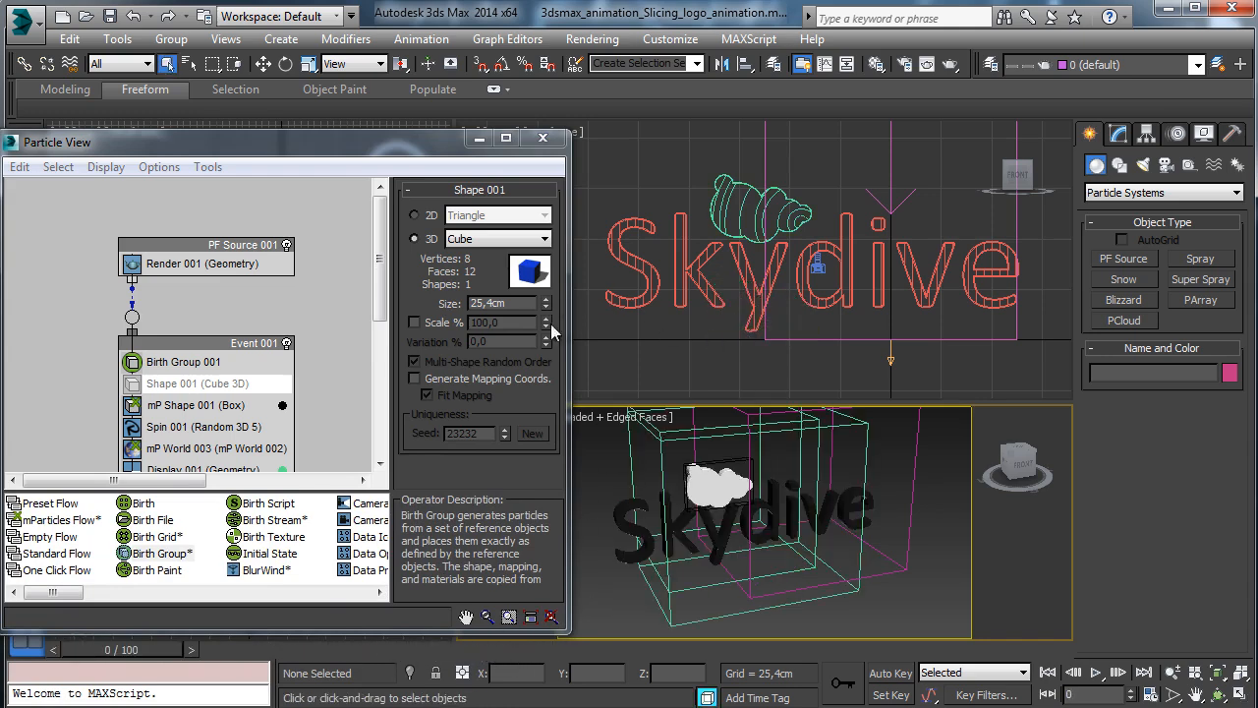
pyautogui.moveTo(308, 134); pyautogui.dragTo(334, 114)
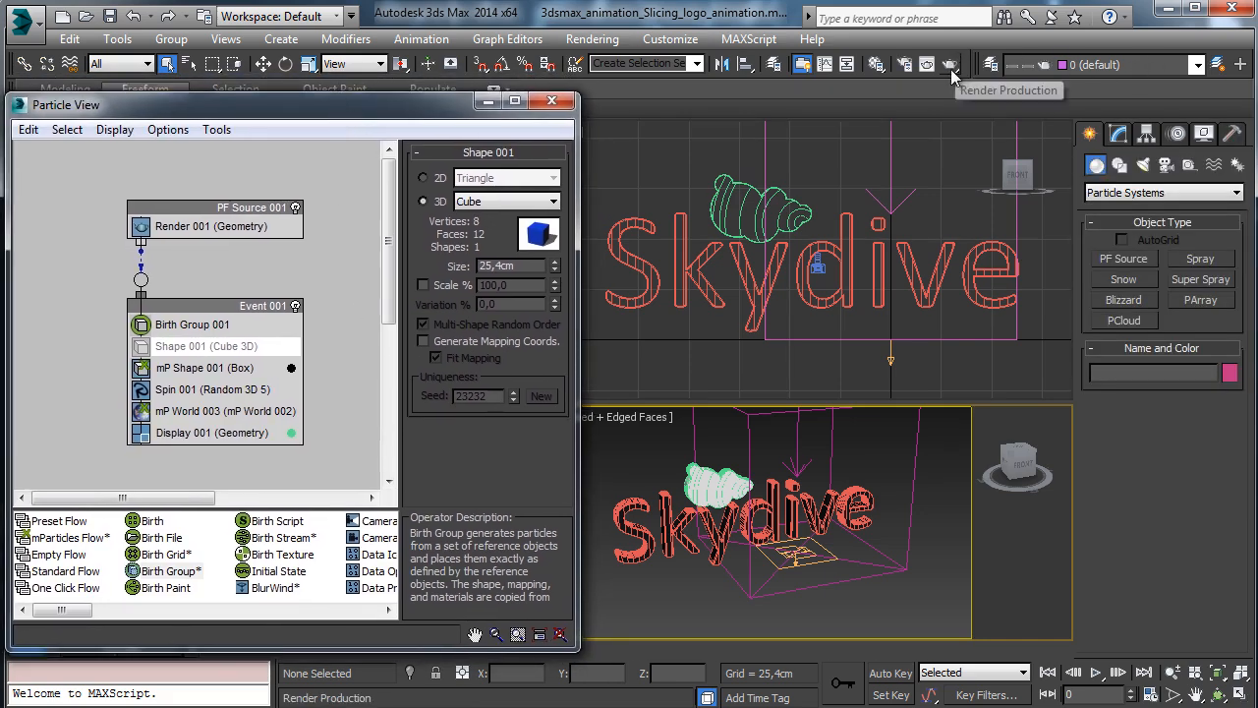
# Put Cloud_pieces on a new layer named Cloud pieces, keeping 0 (default) as the current layer.
pyautogui.click(991, 64)
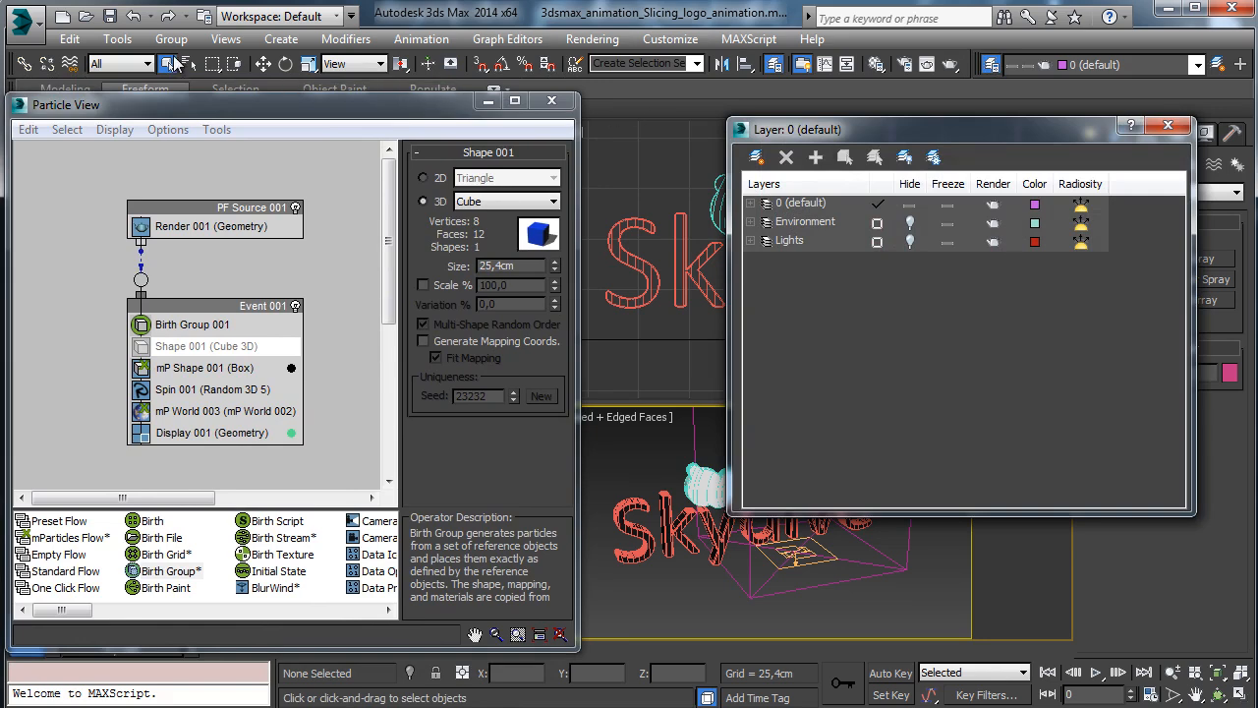
pyautogui.click(171, 64)
pyautogui.click(185, 179)
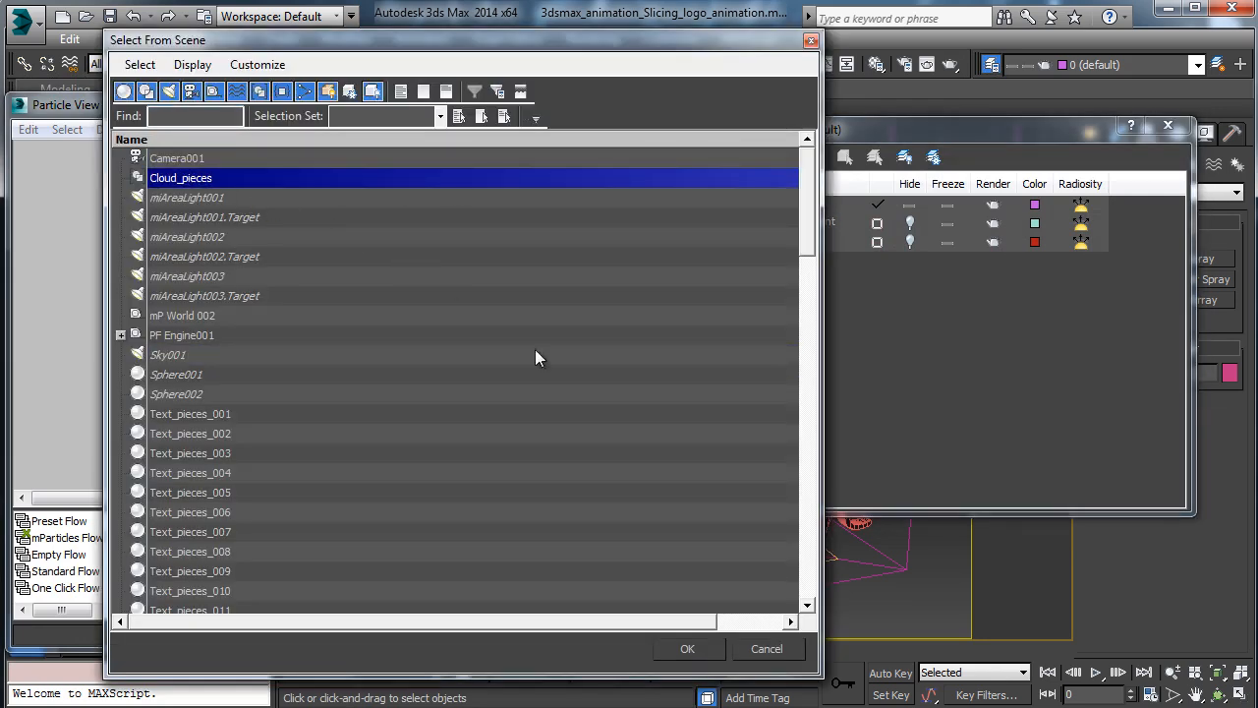
pyautogui.click(686, 651)
pyautogui.click(756, 157)
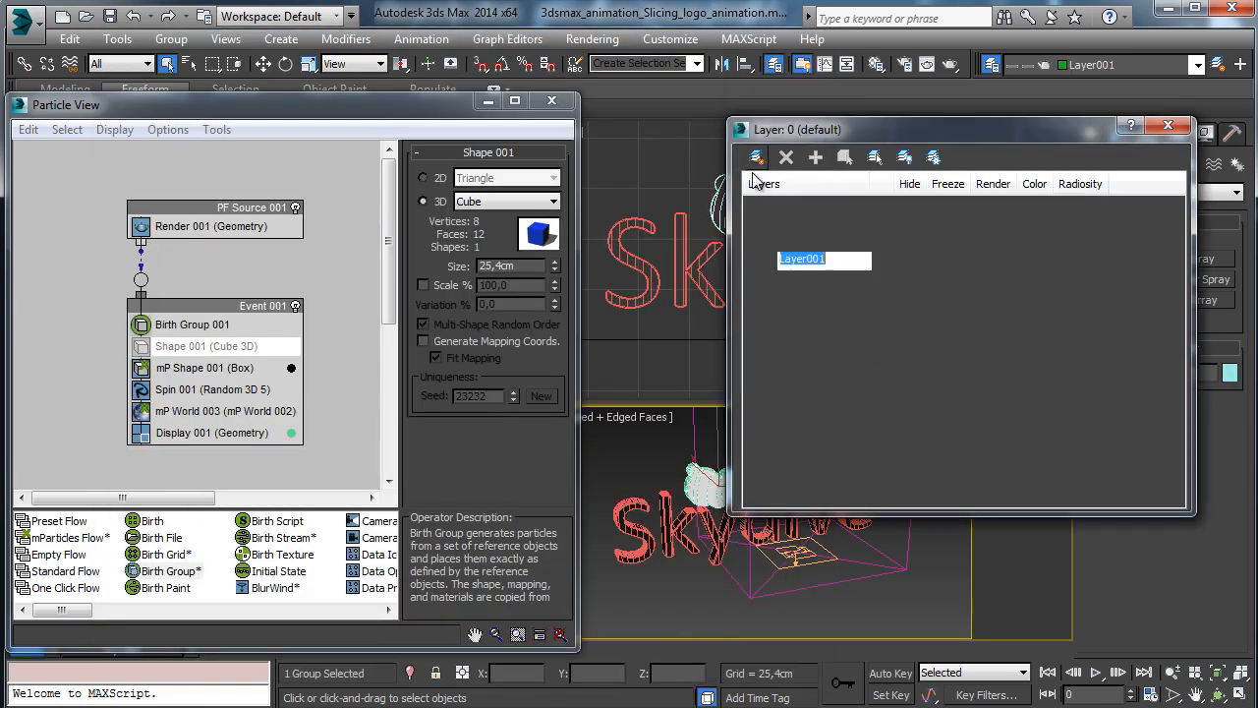
pyautogui.click(798, 241)
pyautogui.write('Clou')
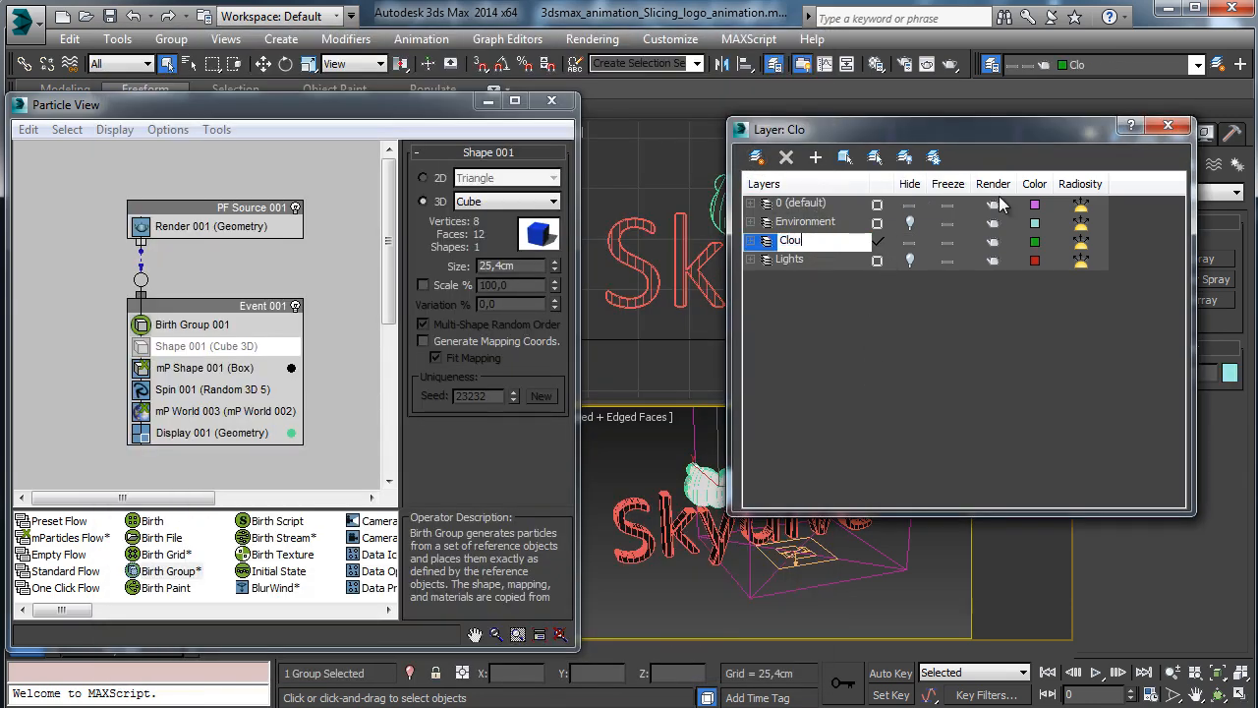
pyautogui.write('d pieces')
pyautogui.press('Return')
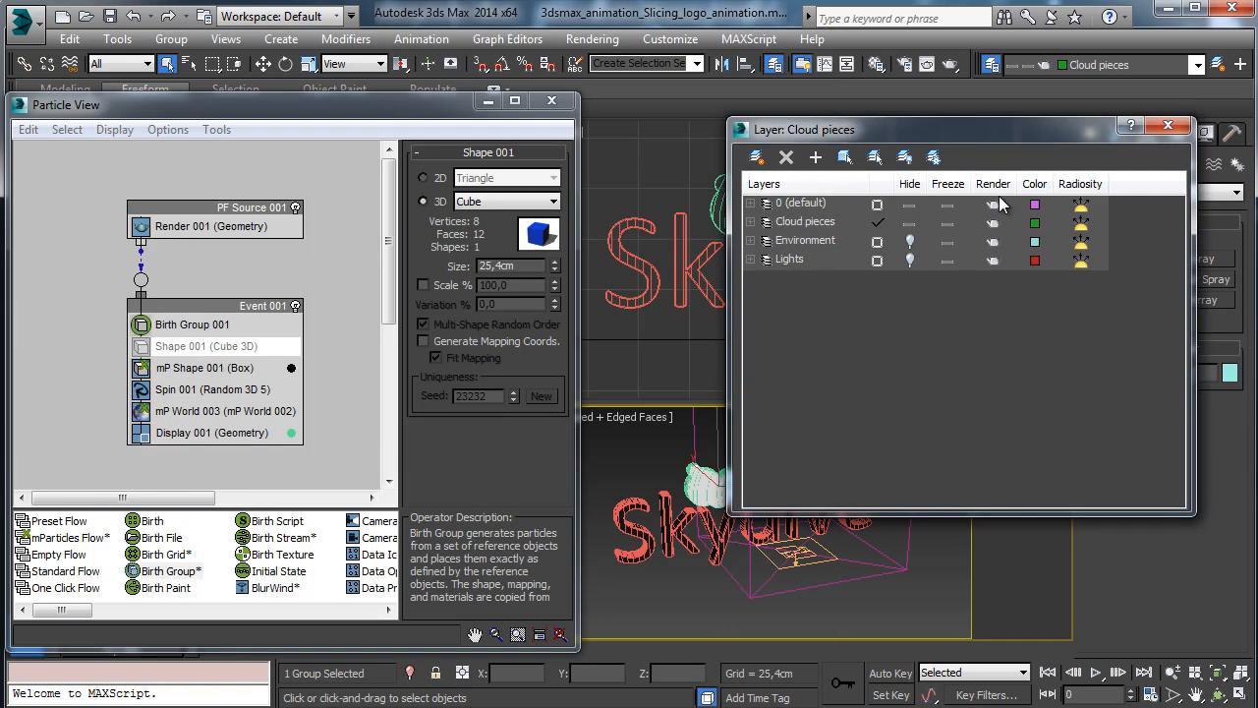
pyautogui.click(879, 204)
pyautogui.click(803, 222)
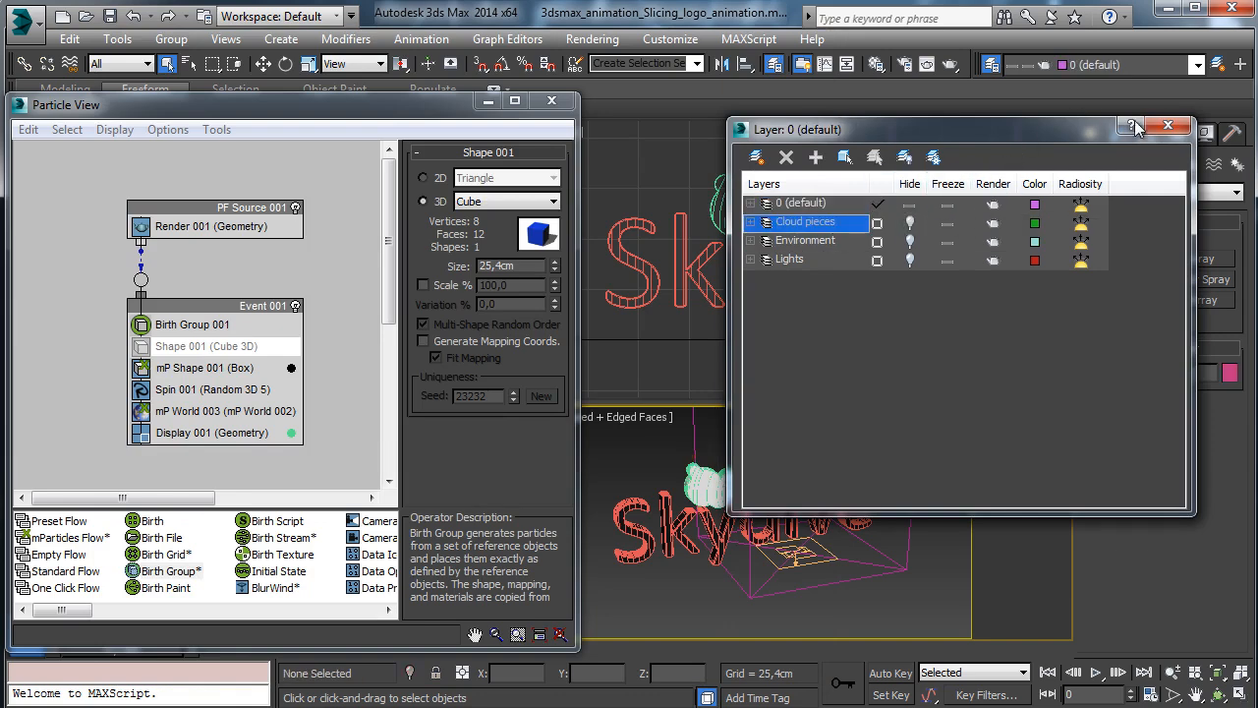
pyautogui.click(1168, 125)
pyautogui.moveTo(114, 650); pyautogui.dragTo(84, 657)
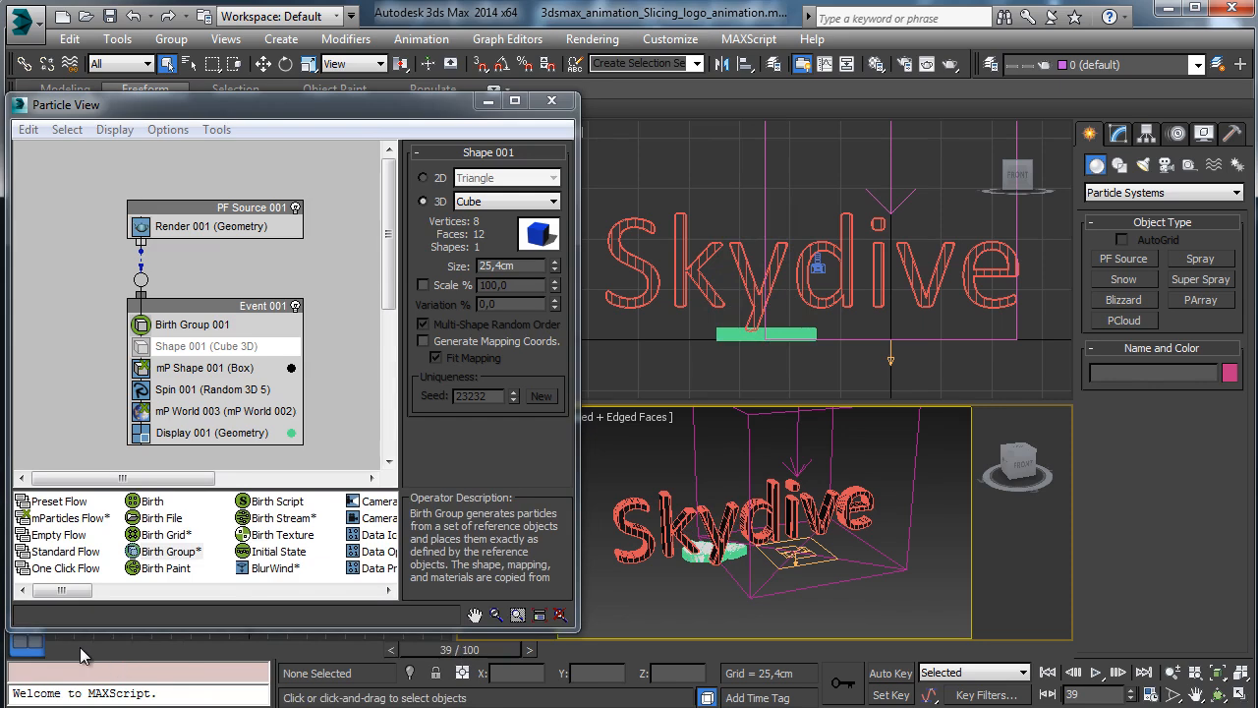
# Turn off the mP World driver's ground collision plane and preview the simulation.
pyautogui.click(241, 410)
pyautogui.click(553, 190)
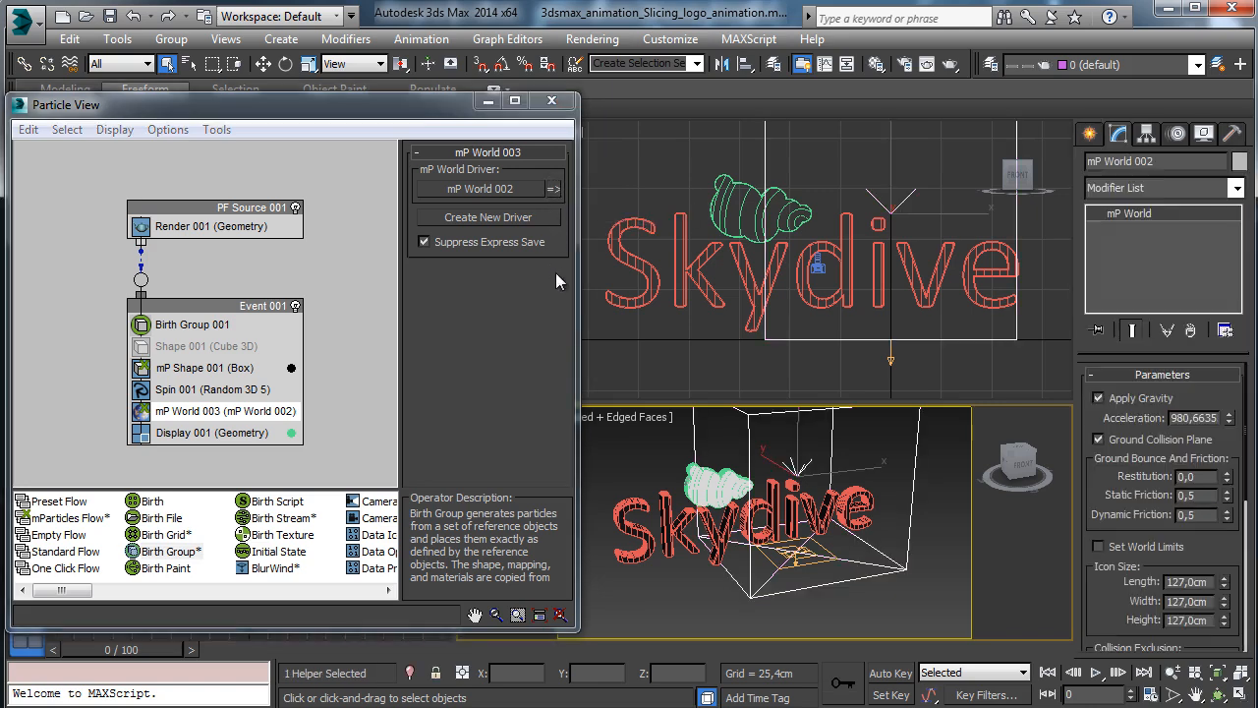
pyautogui.click(1099, 440)
pyautogui.moveTo(114, 650); pyautogui.dragTo(1003, 584)
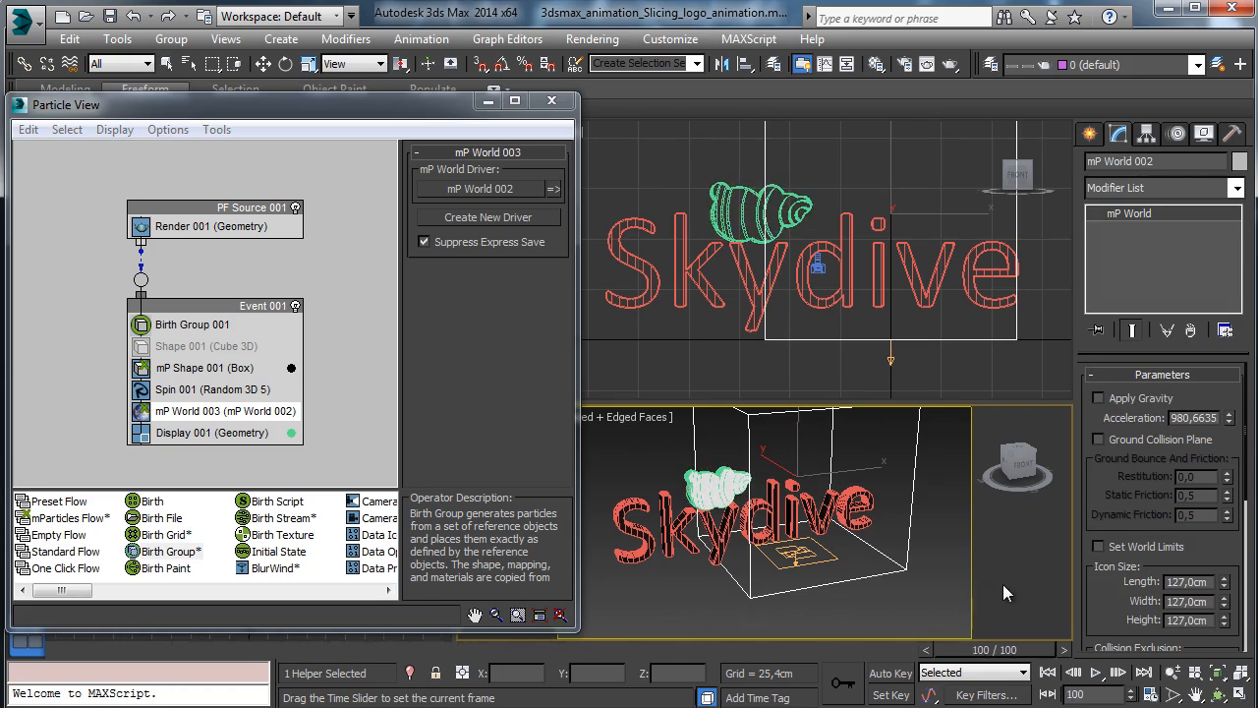
pyautogui.click(65, 652)
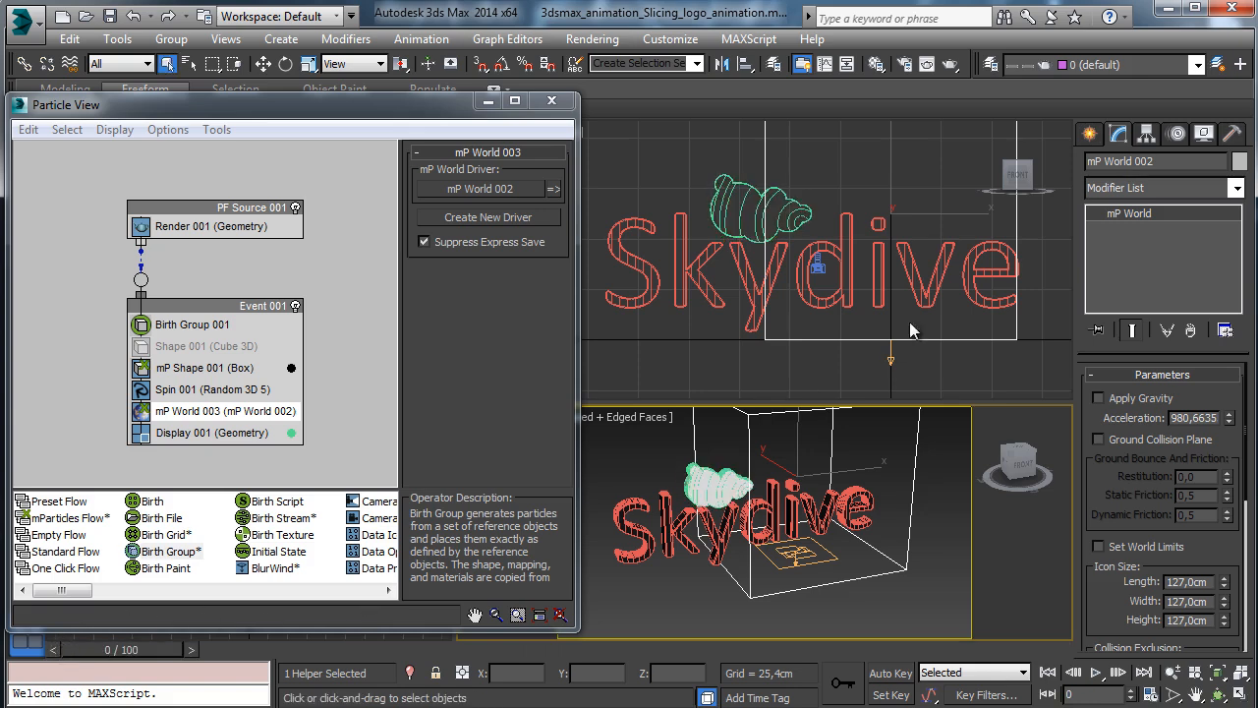
# Set mP Shape 001 to collide particles as Convex Hull and preview.
pyautogui.click(236, 369)
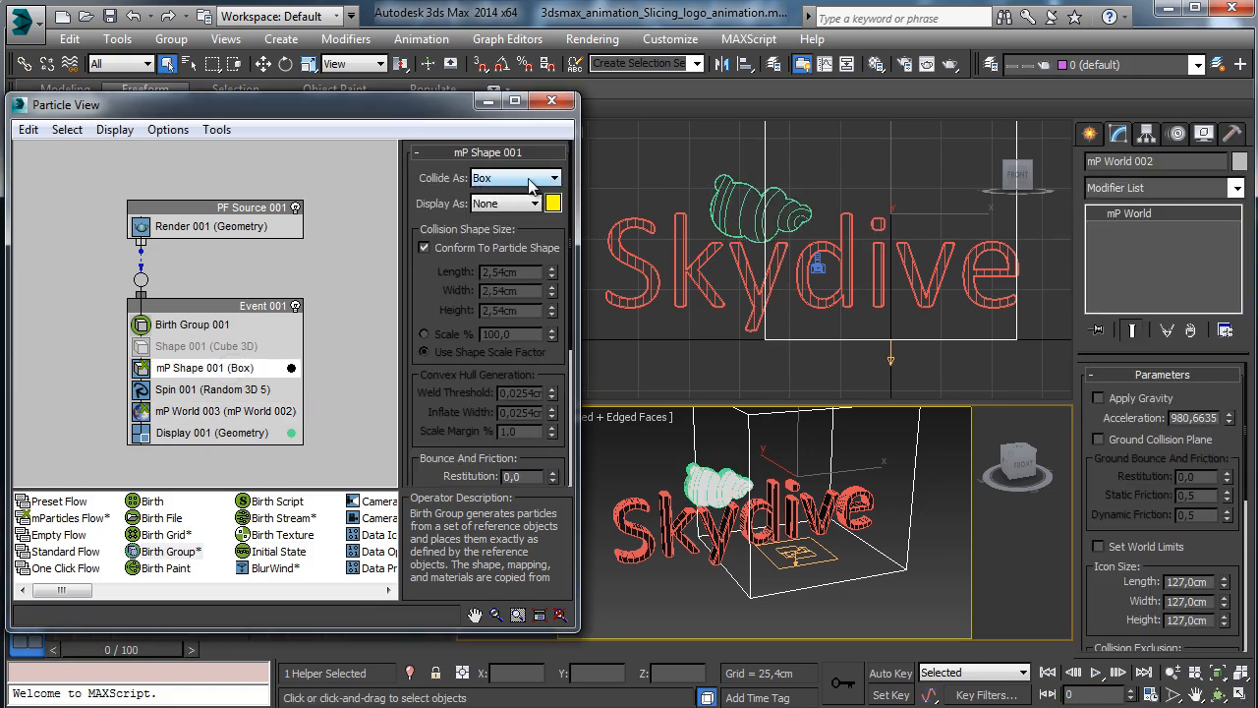
pyautogui.click(531, 185)
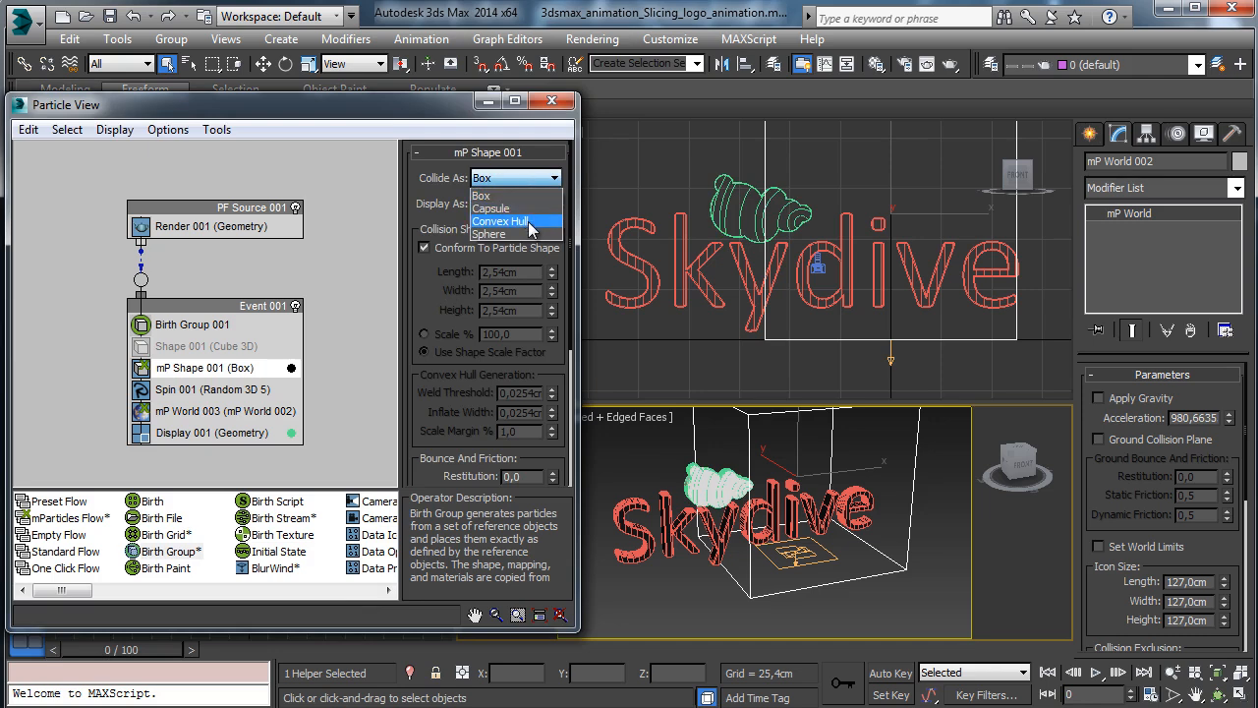
pyautogui.click(536, 221)
pyautogui.moveTo(140, 656); pyautogui.dragTo(1087, 561)
pyautogui.click(86, 654)
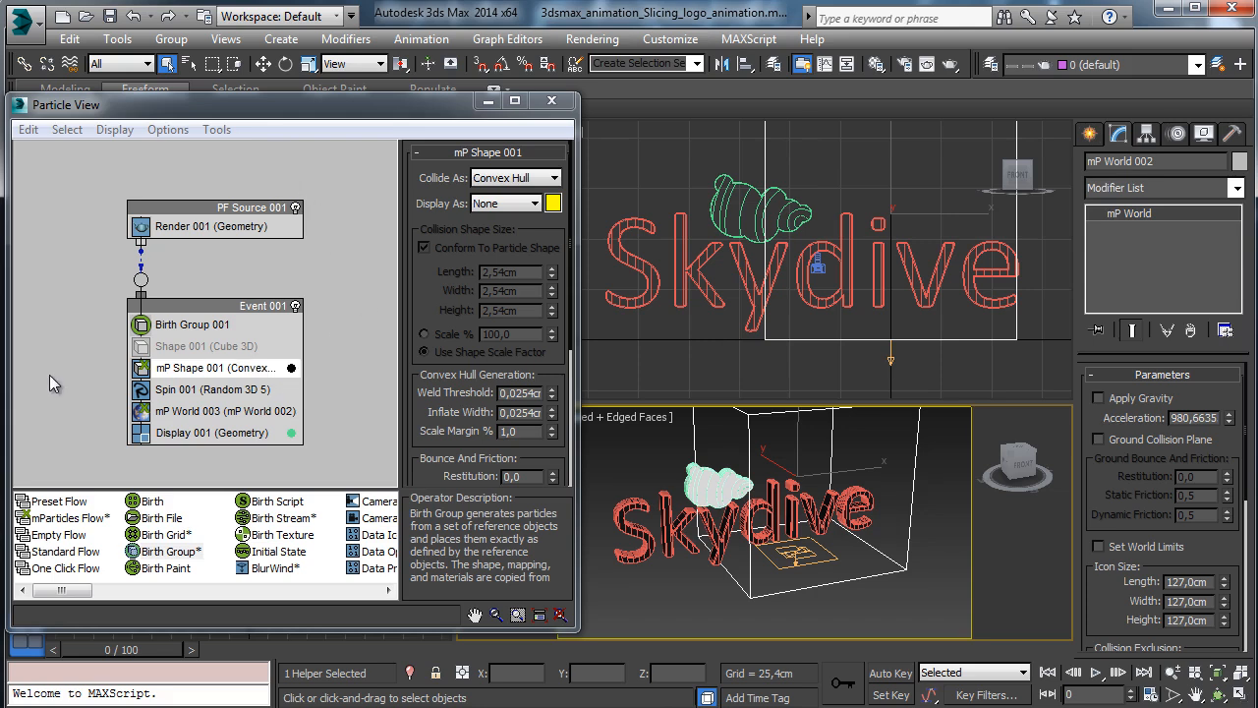
# Disable the Spin 001 operator and preview the animation to about frame 65.
pyautogui.click(141, 391)
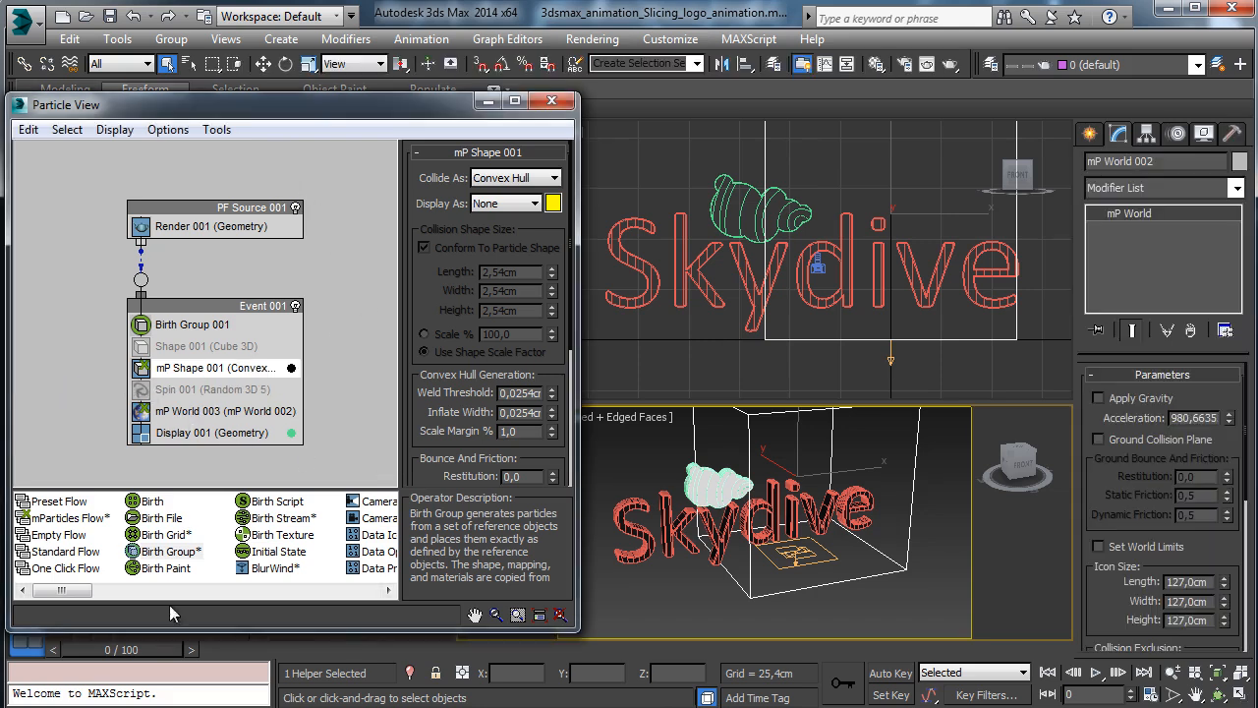
pyautogui.moveTo(133, 659); pyautogui.dragTo(634, 647)
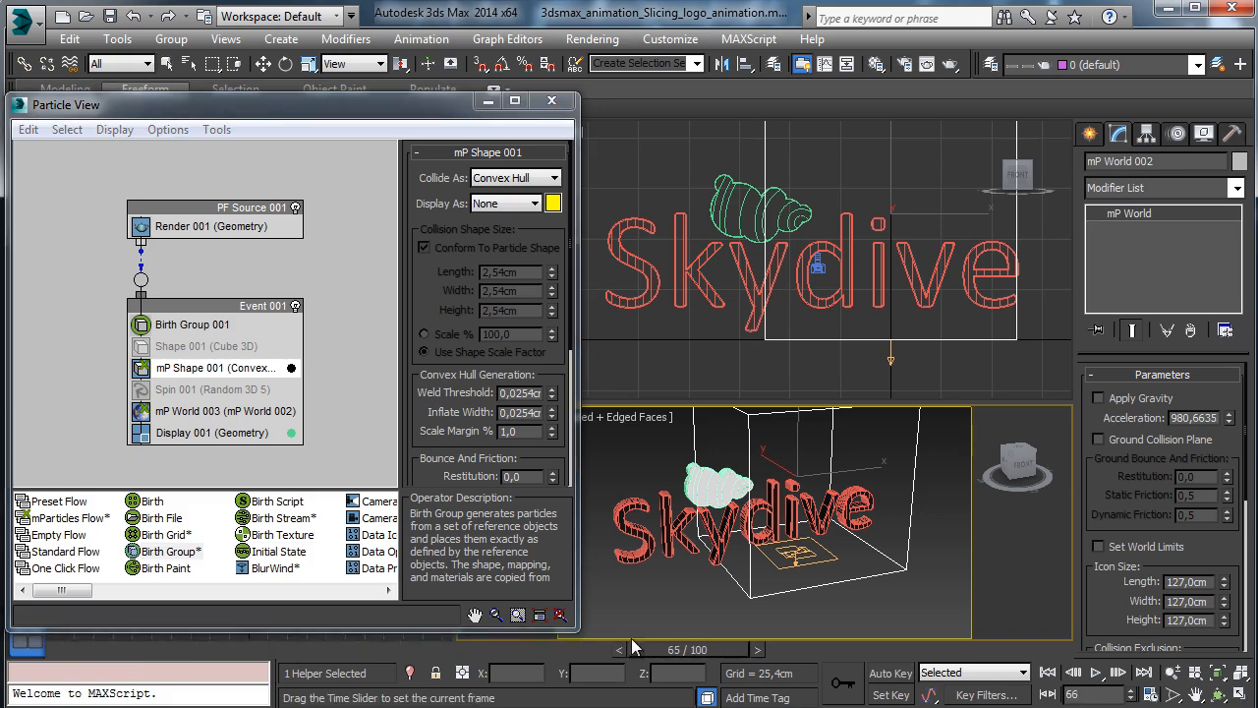
pyautogui.moveTo(221, 650); pyautogui.dragTo(9, 648)
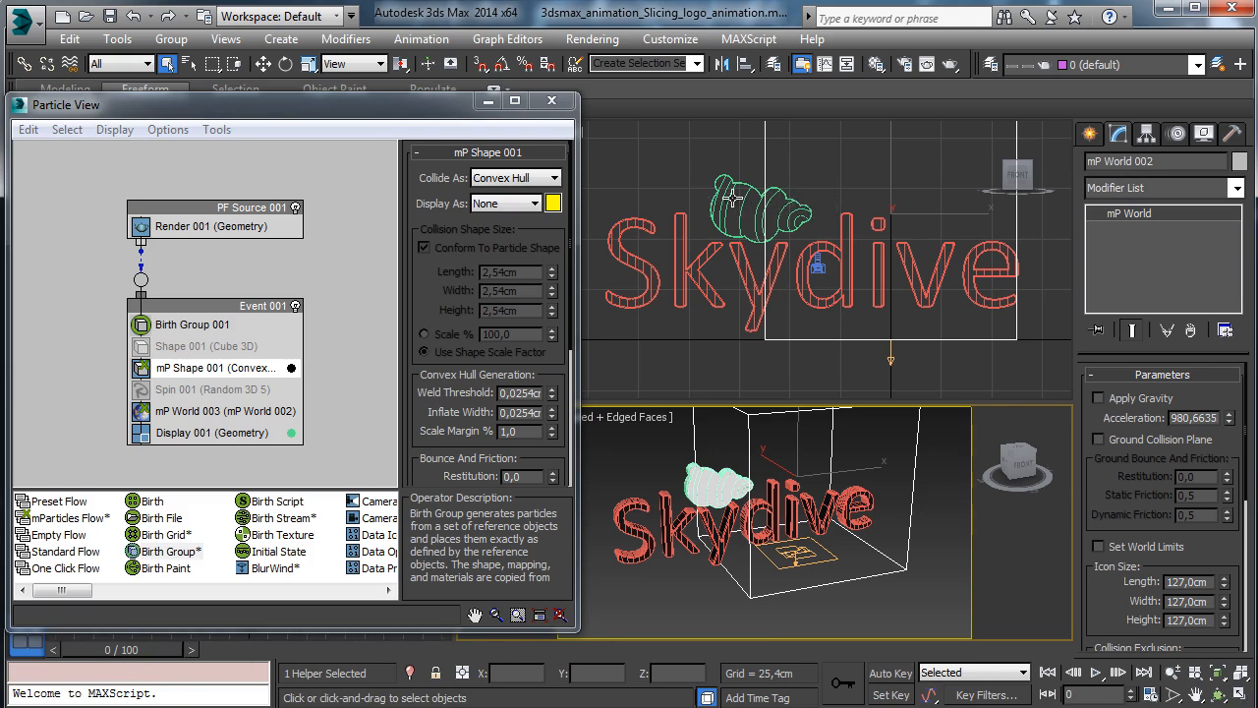
pyautogui.moveTo(302, 629); pyautogui.dragTo(305, 653)
pyautogui.moveTo(76, 614); pyautogui.dragTo(189, 618)
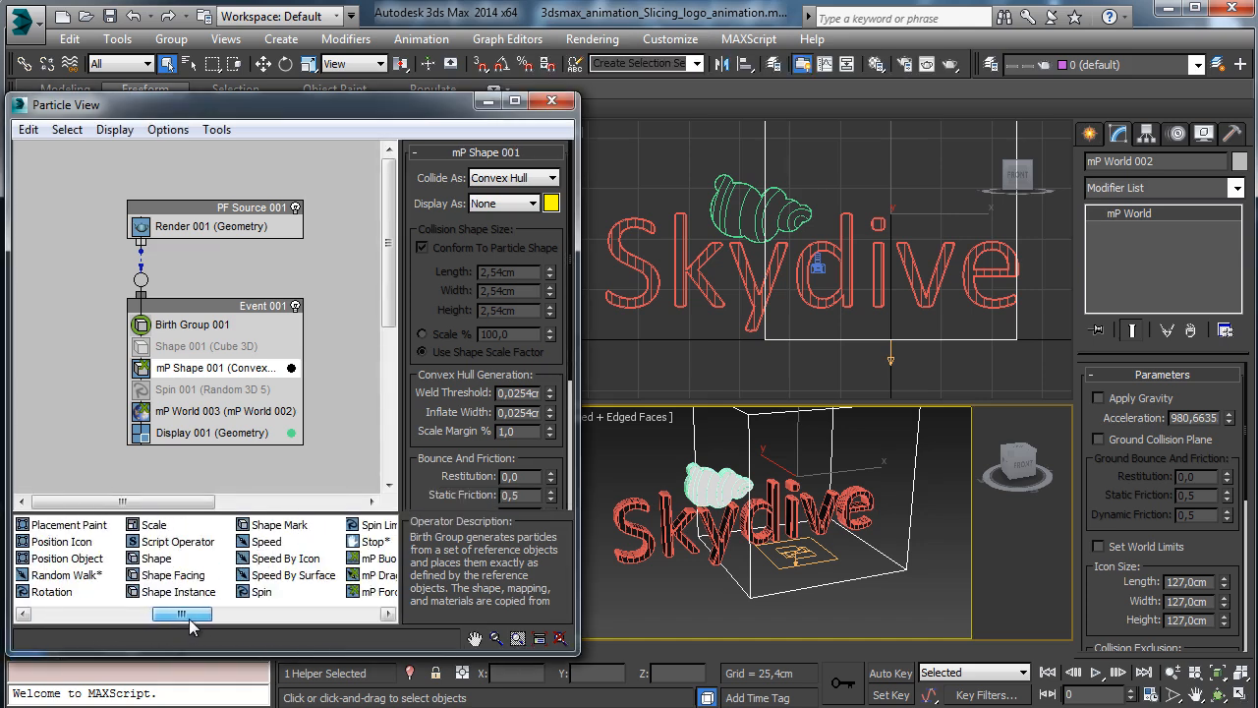
# Insert a Speed operator below mP Shape 001 in Event 001, then select PF Source 001.
pyautogui.click(280, 540)
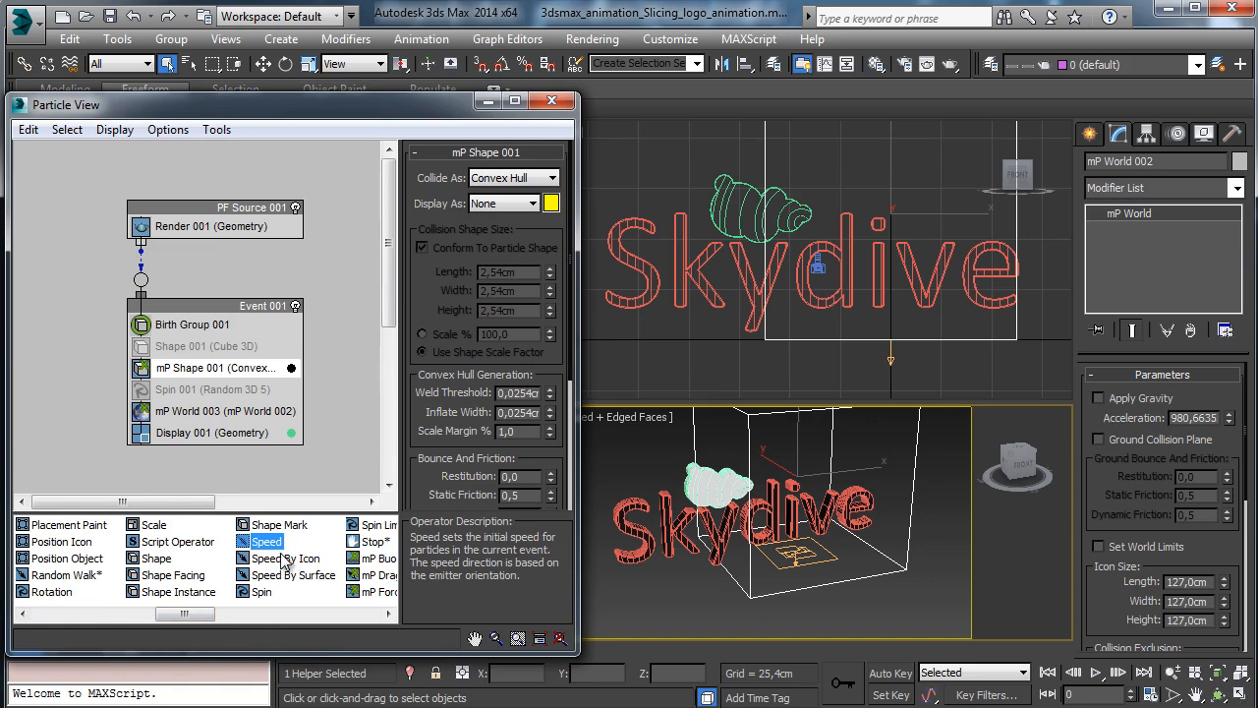
pyautogui.moveTo(267, 547); pyautogui.dragTo(228, 392)
pyautogui.click(205, 391)
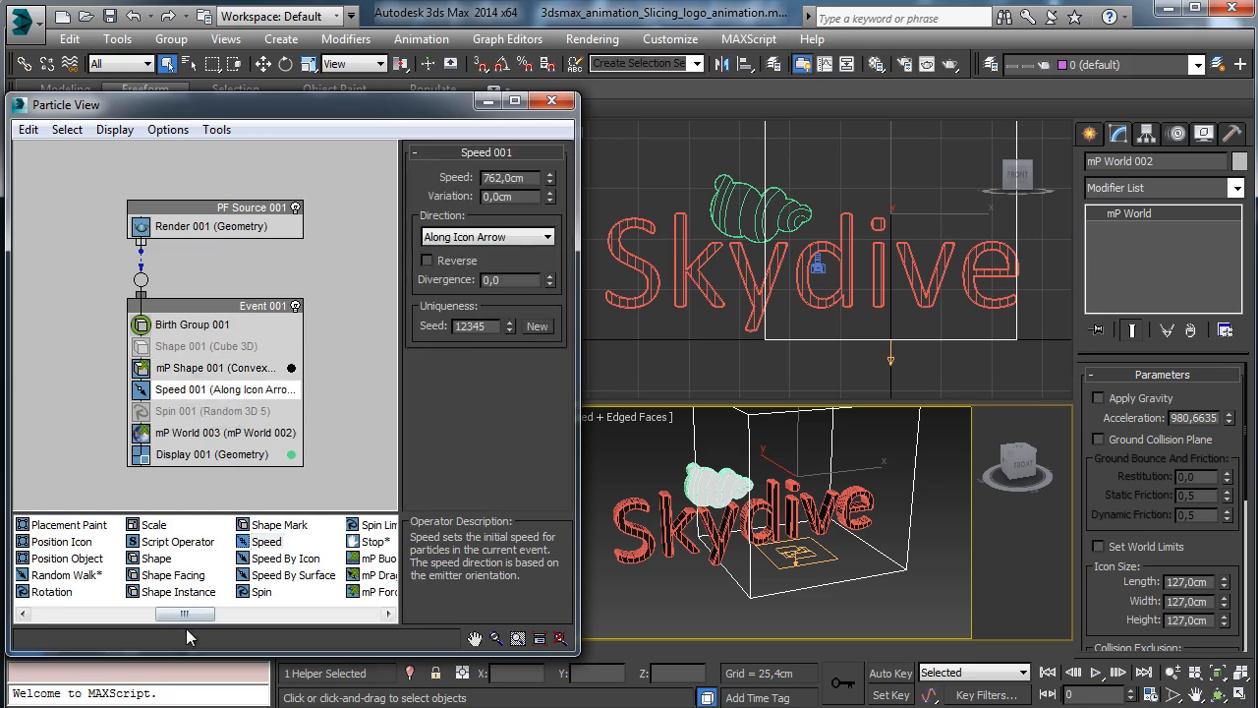
pyautogui.moveTo(198, 653); pyautogui.dragTo(199, 620)
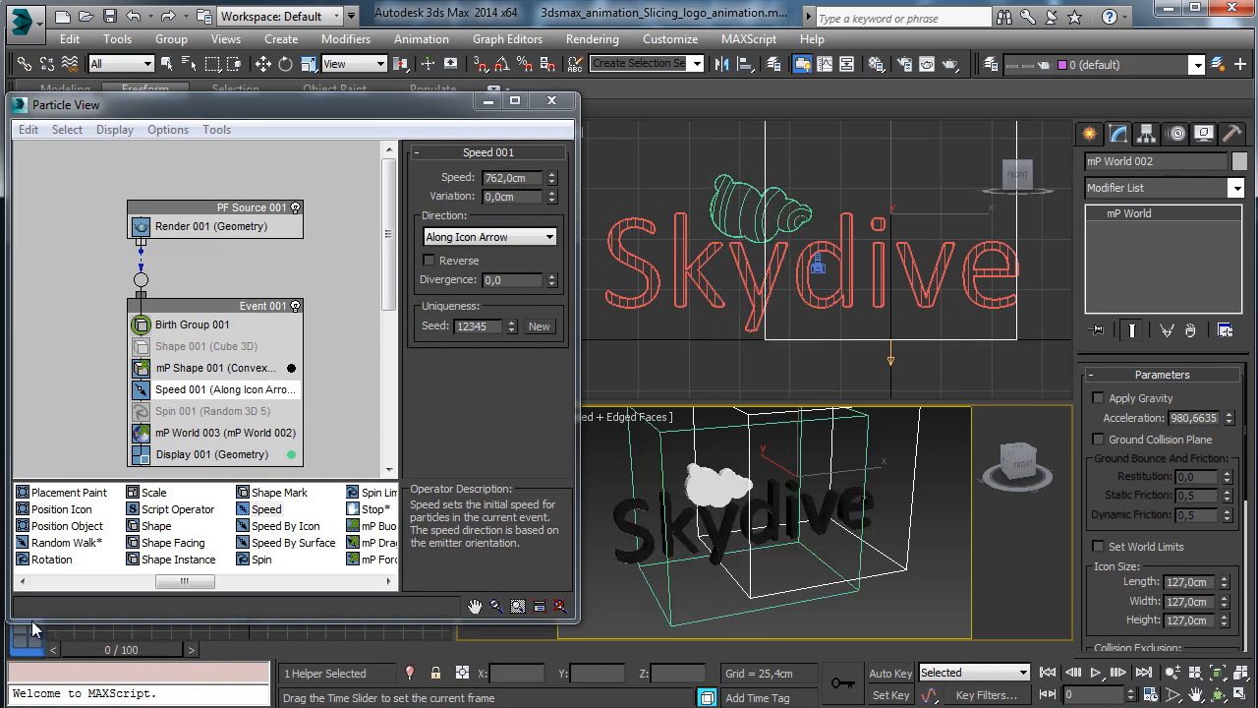
pyautogui.click(637, 178)
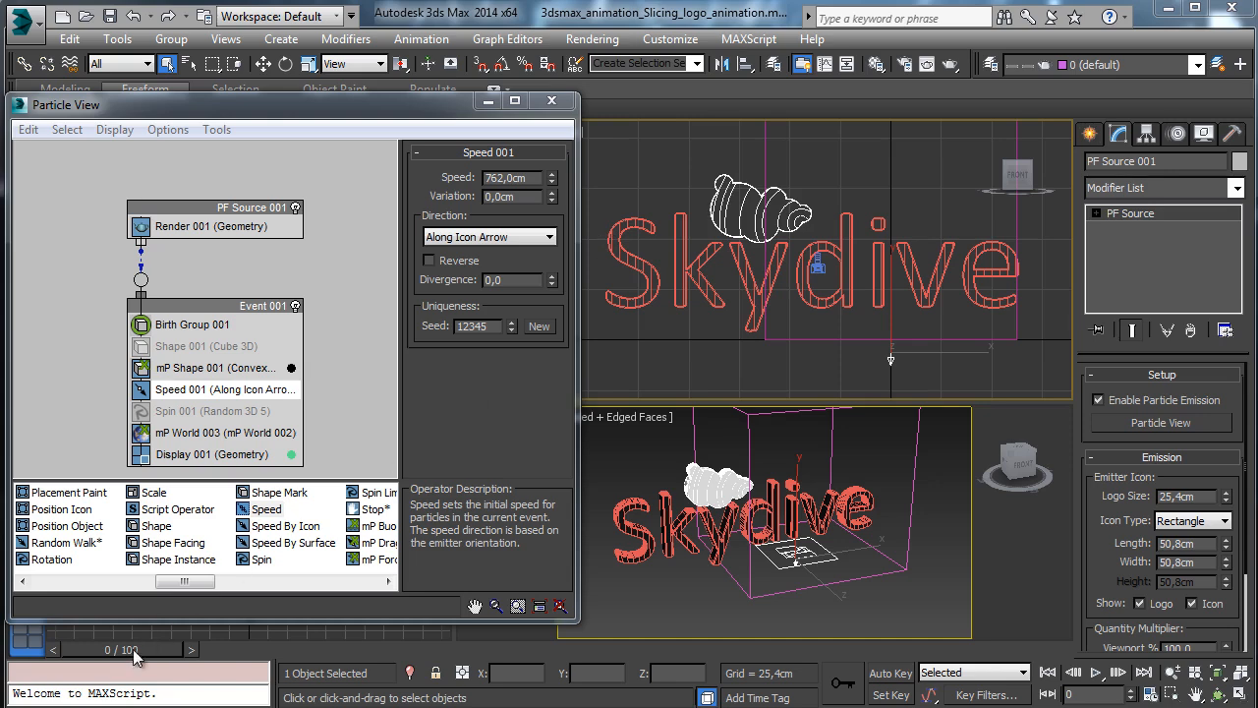
pyautogui.moveTo(135, 656); pyautogui.dragTo(65, 644)
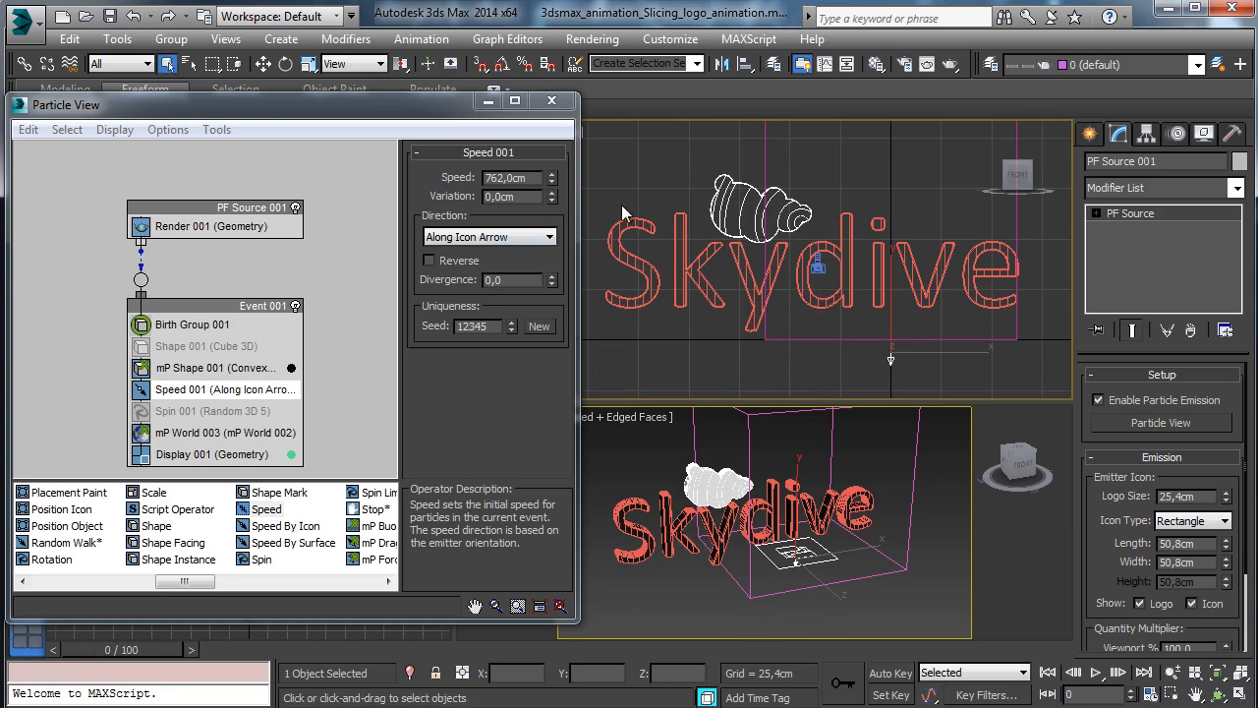
# Rotate PF Source 001 by -90° about X with angle snap on.
pyautogui.click(285, 64)
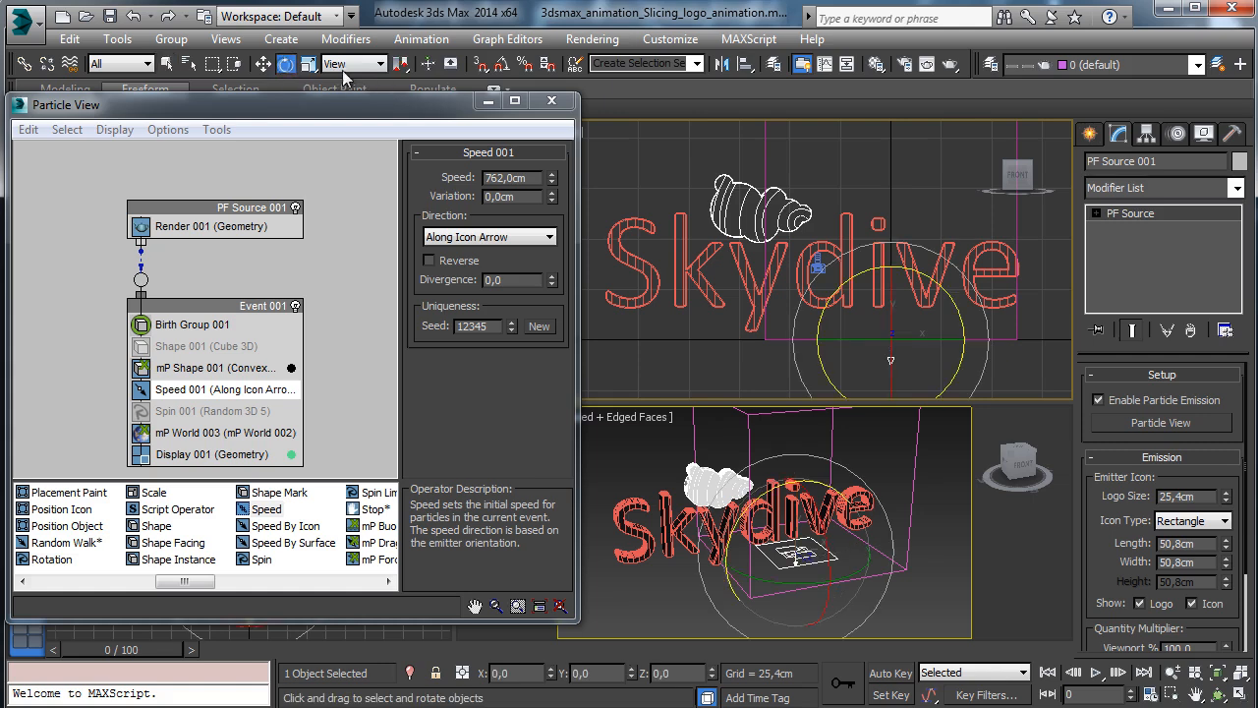
pyautogui.click(501, 63)
pyautogui.moveTo(892, 292); pyautogui.dragTo(924, 220)
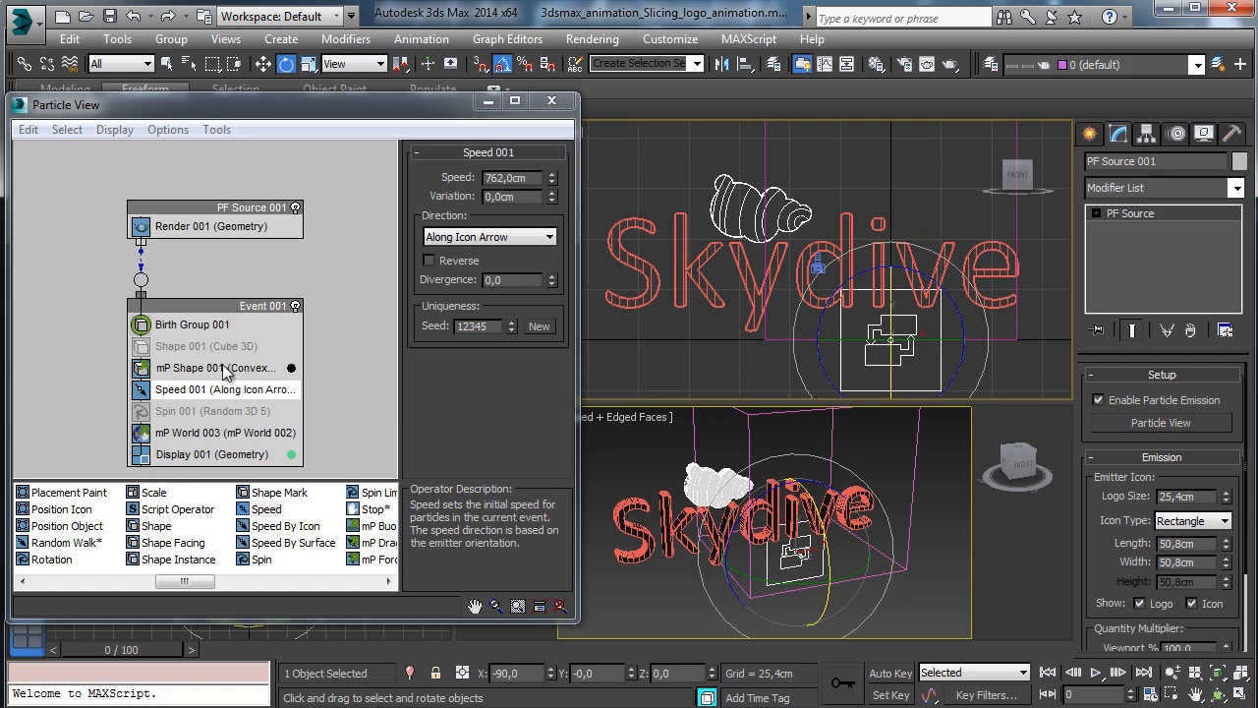
# Set Speed 001 to 25cm speed with 10cm variation and preview the particles.
pyautogui.click(535, 179)
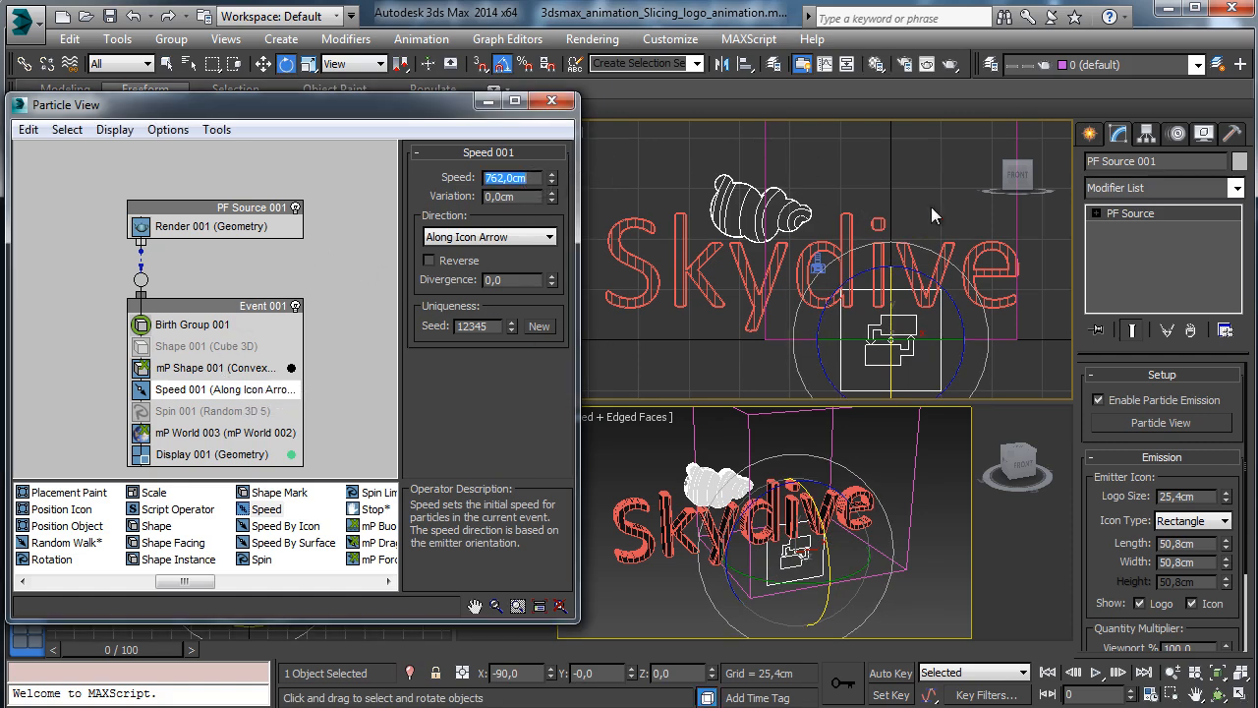
pyautogui.write('25')
pyautogui.press('Return')
pyautogui.click(524, 196)
pyautogui.write('10')
pyautogui.press('Return')
pyautogui.moveTo(115, 652); pyautogui.dragTo(88, 637)
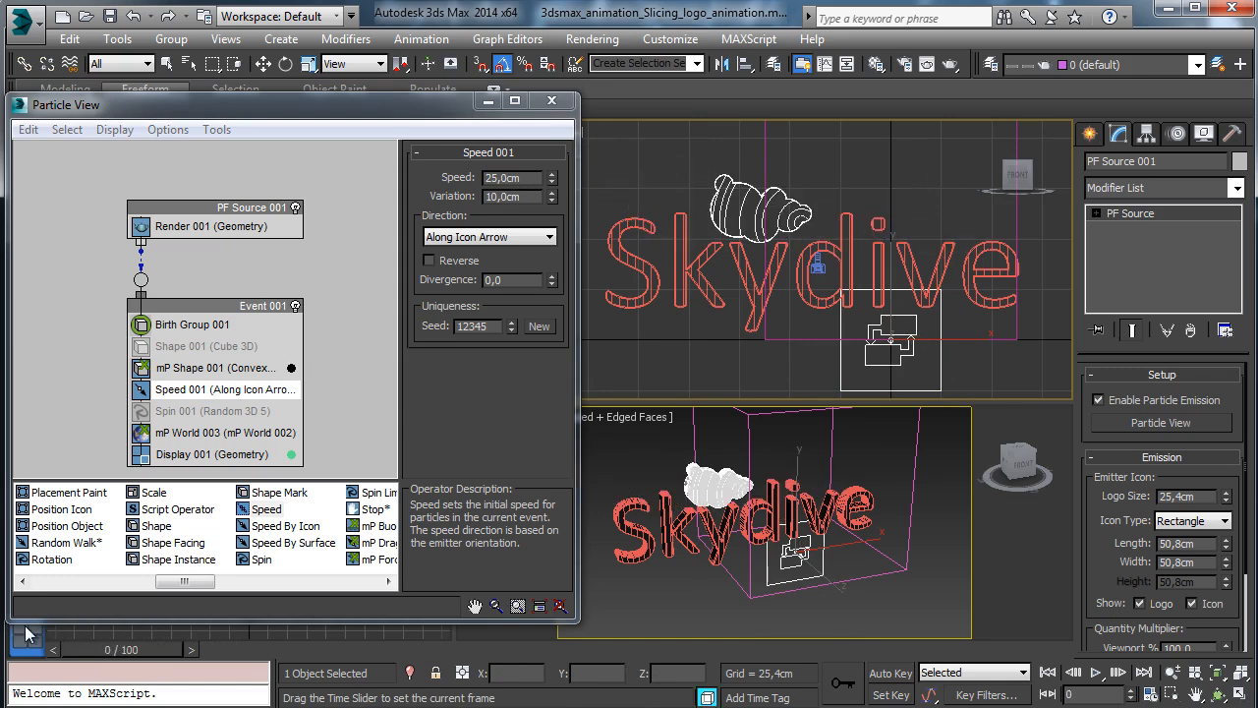
pyautogui.press('e')
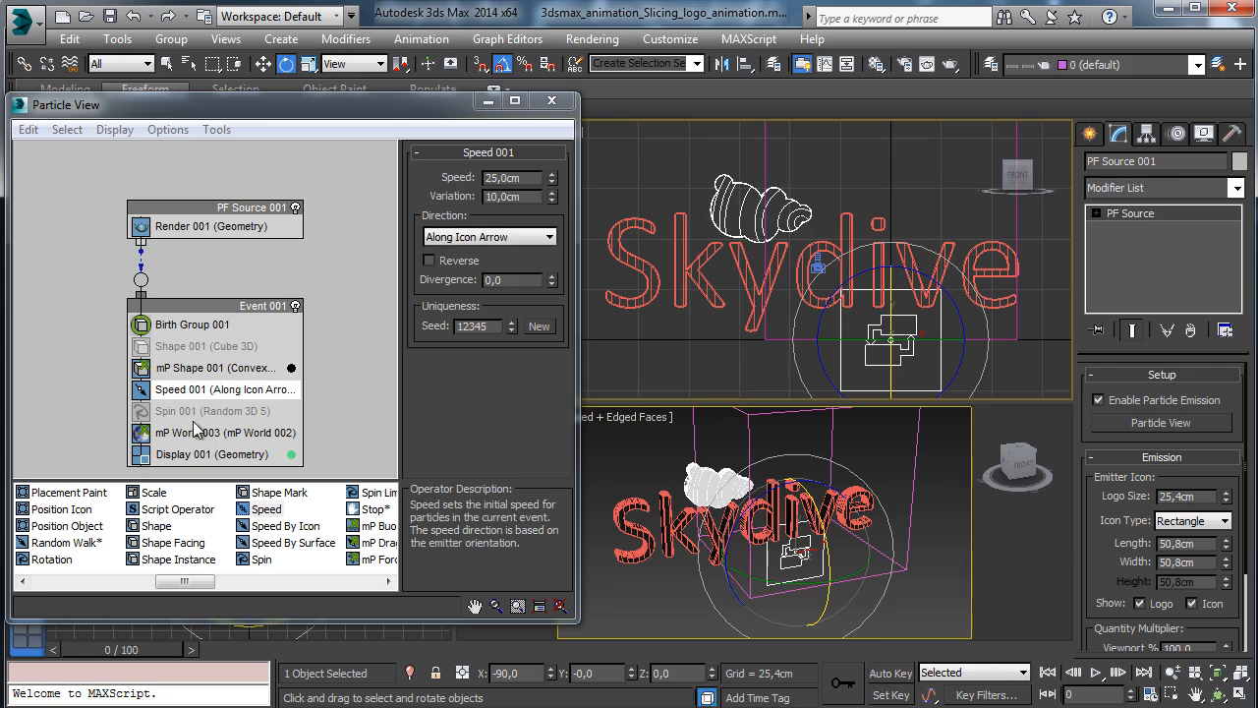
pyautogui.click(197, 368)
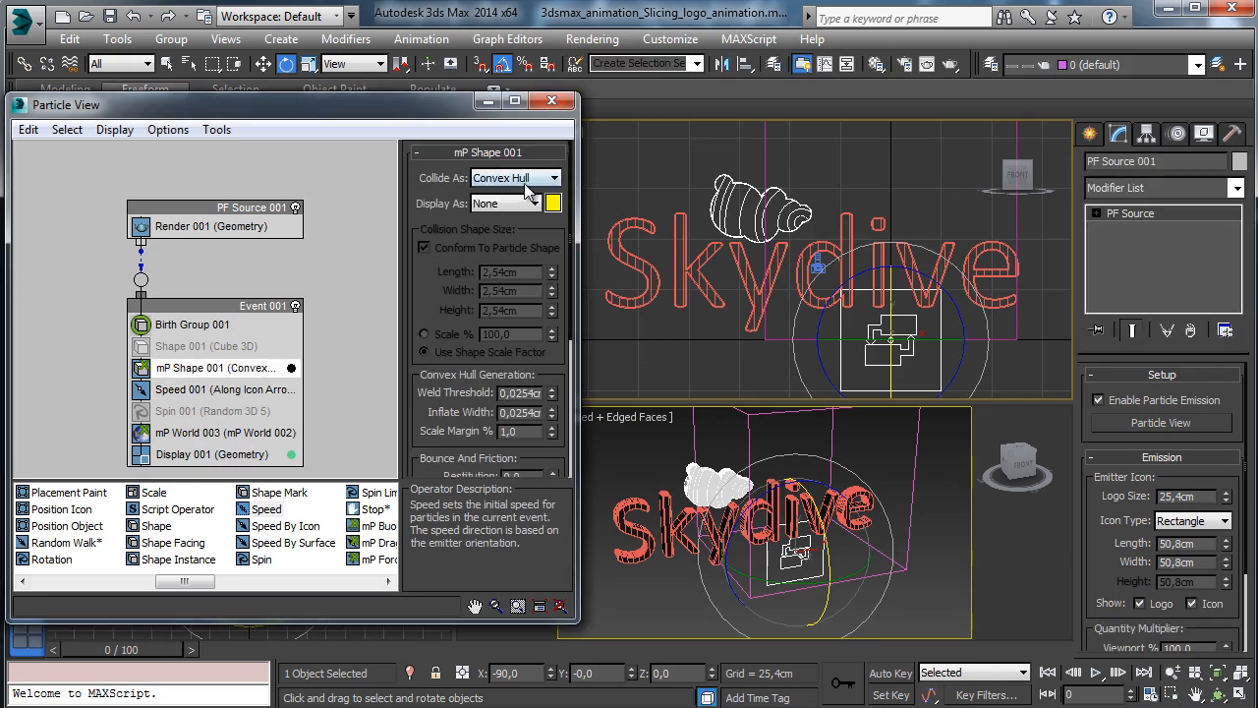
# Set the mP Shape tolerance to 0,25cm and scrub the timeline to preview the logo slices.
pyautogui.scroll(-5, 445, 314)
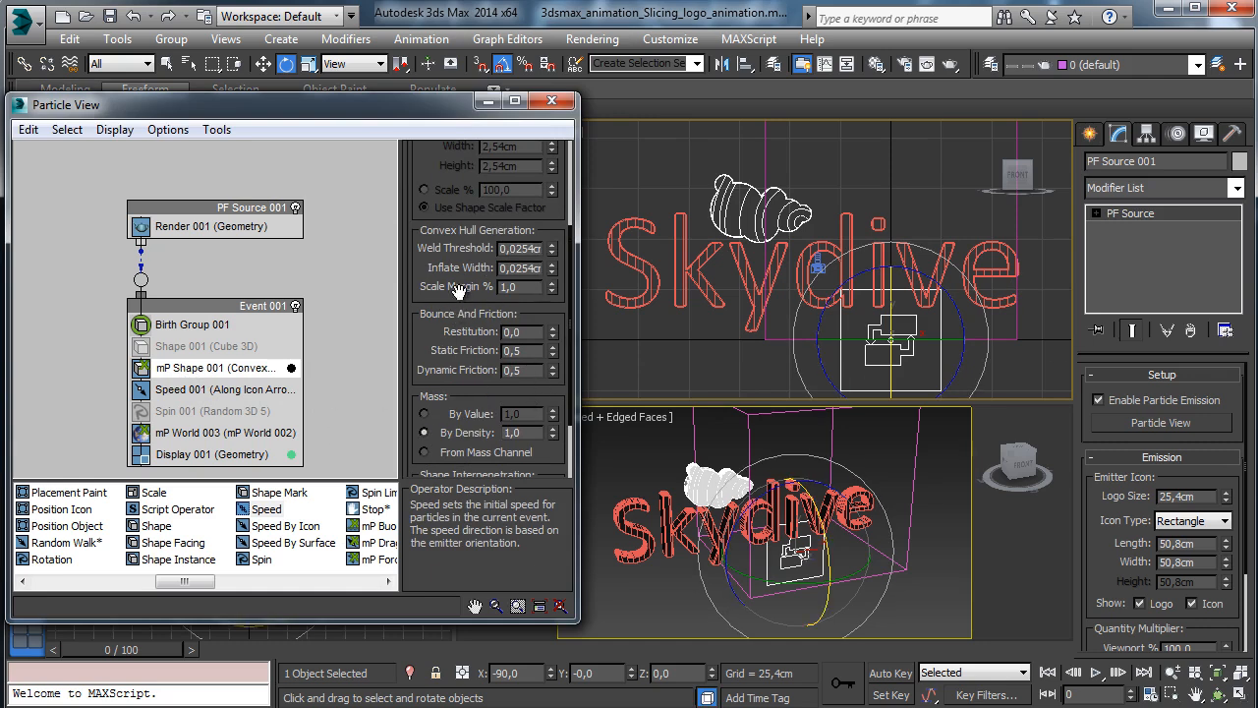
pyautogui.scroll(-3, 447, 241)
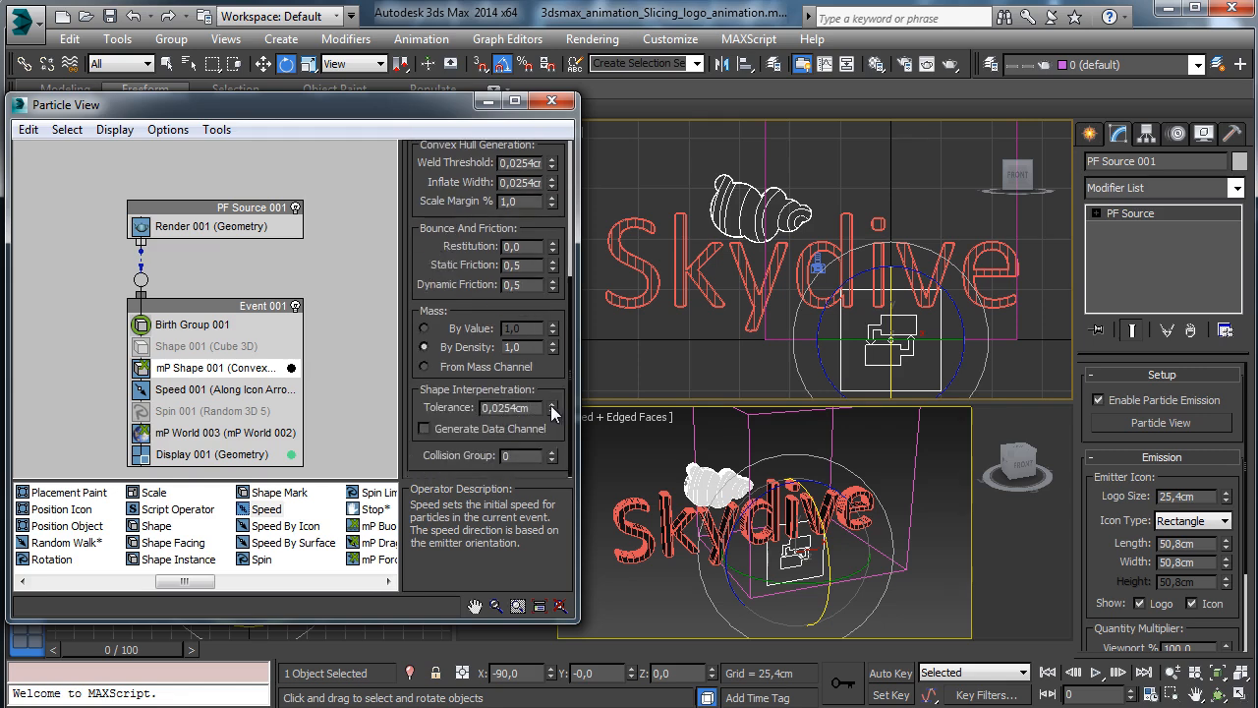
pyautogui.doubleClick(494, 410)
pyautogui.write('0,25')
pyautogui.press('Return')
pyautogui.moveTo(156, 649); pyautogui.dragTo(58, 648)
# Disable the Speed operator and raise the tolerance to 0,55cm, previewing the slices flying apart.
pyautogui.click(140, 390)
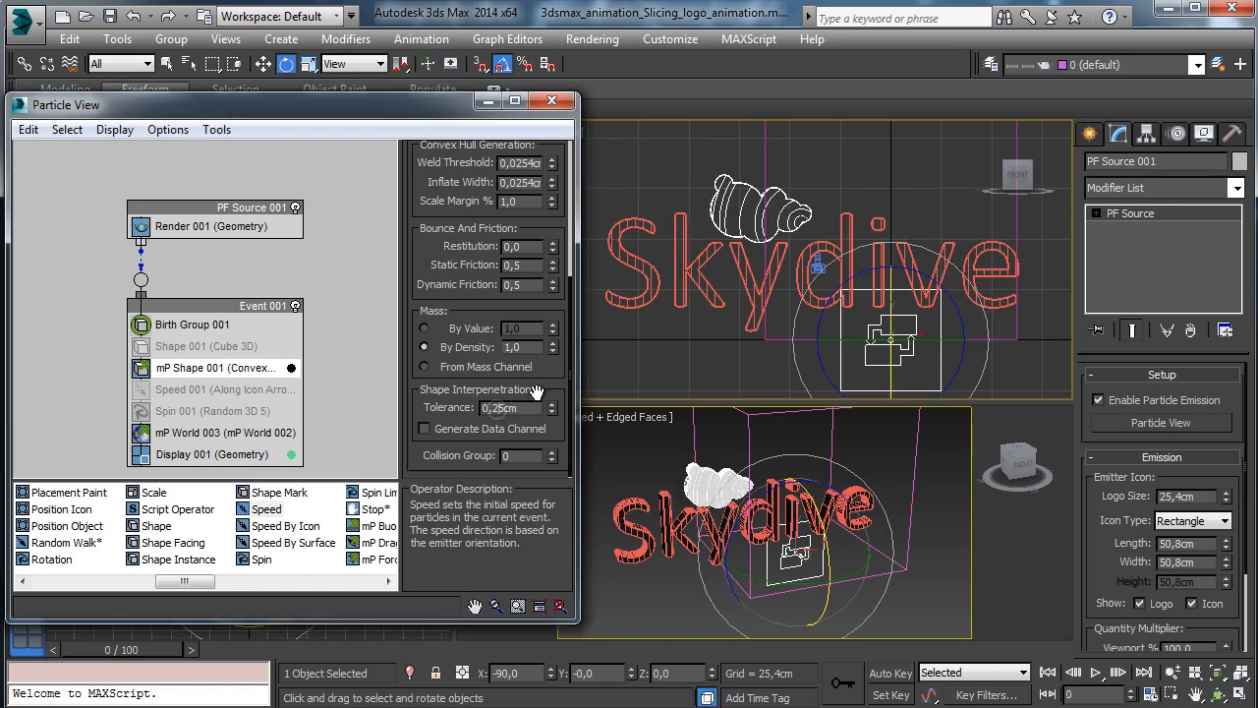
pyautogui.press('BackSpace')
pyautogui.write('5')
pyautogui.press('Return')
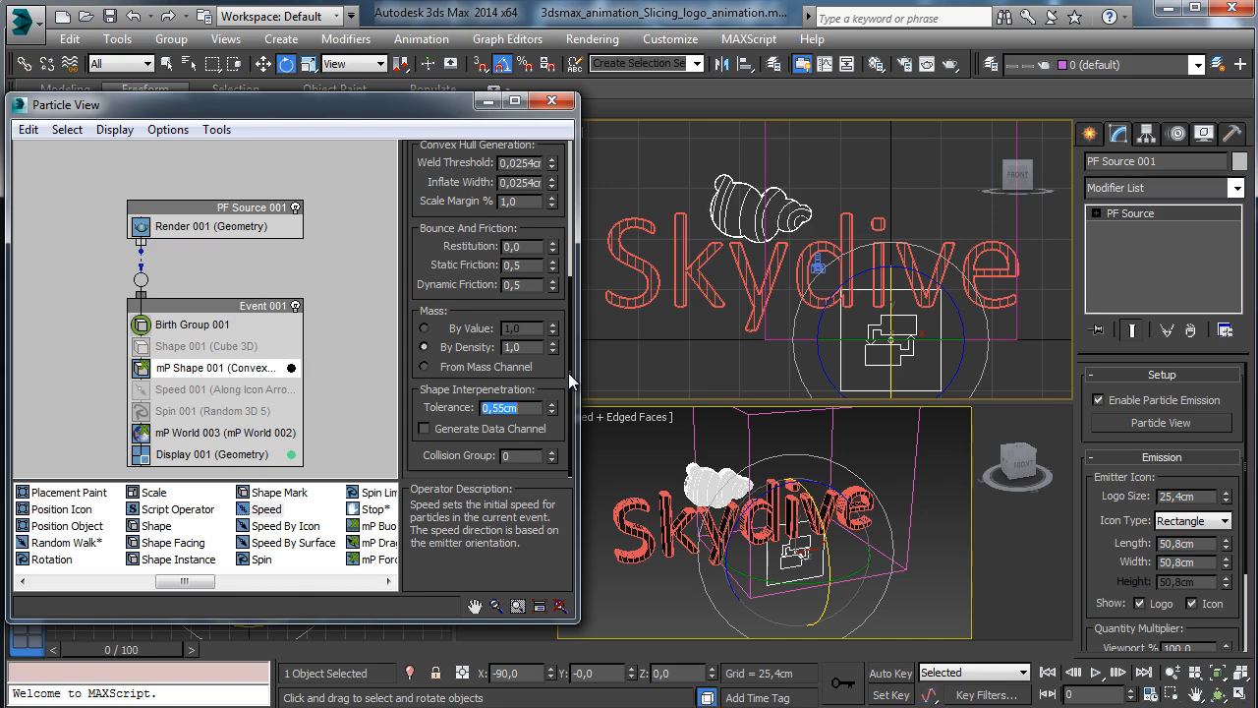
pyautogui.moveTo(130, 649); pyautogui.dragTo(55, 649)
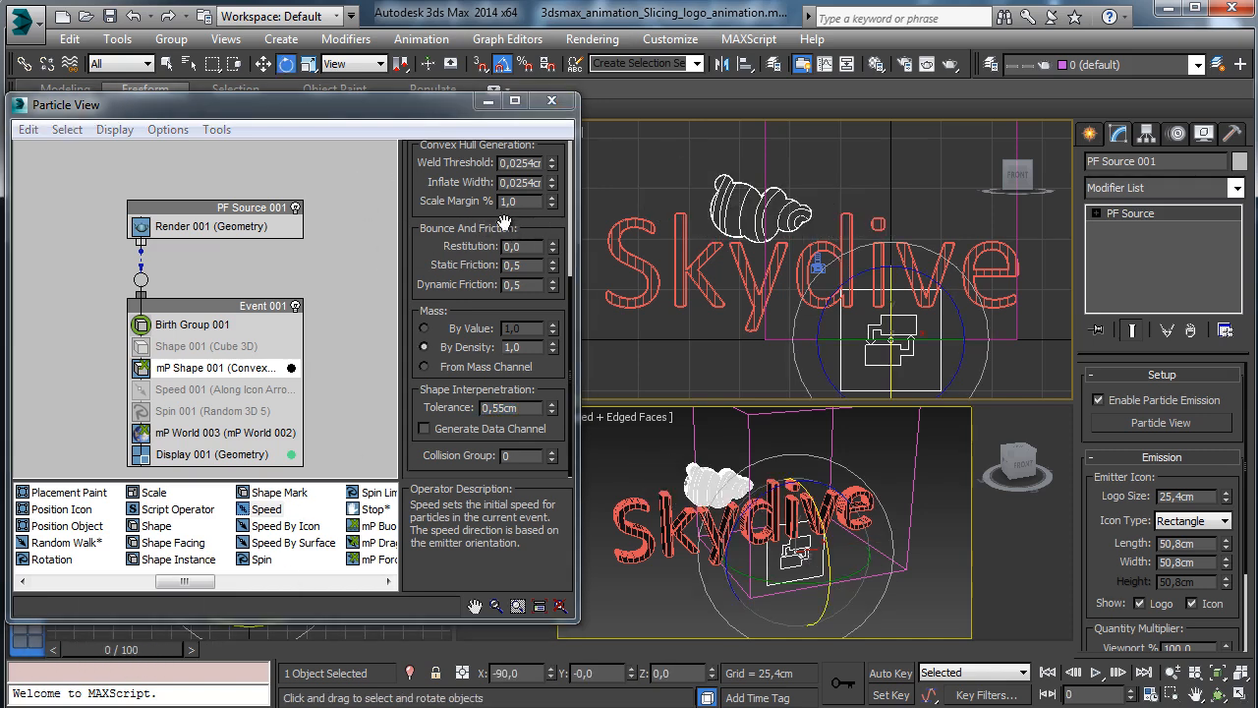
# Reset Weld Threshold to 0,0cm and Scale Margin to 0, previewing after each change.
pyautogui.scroll(2, 539, 220)
pyautogui.rightClick(552, 216)
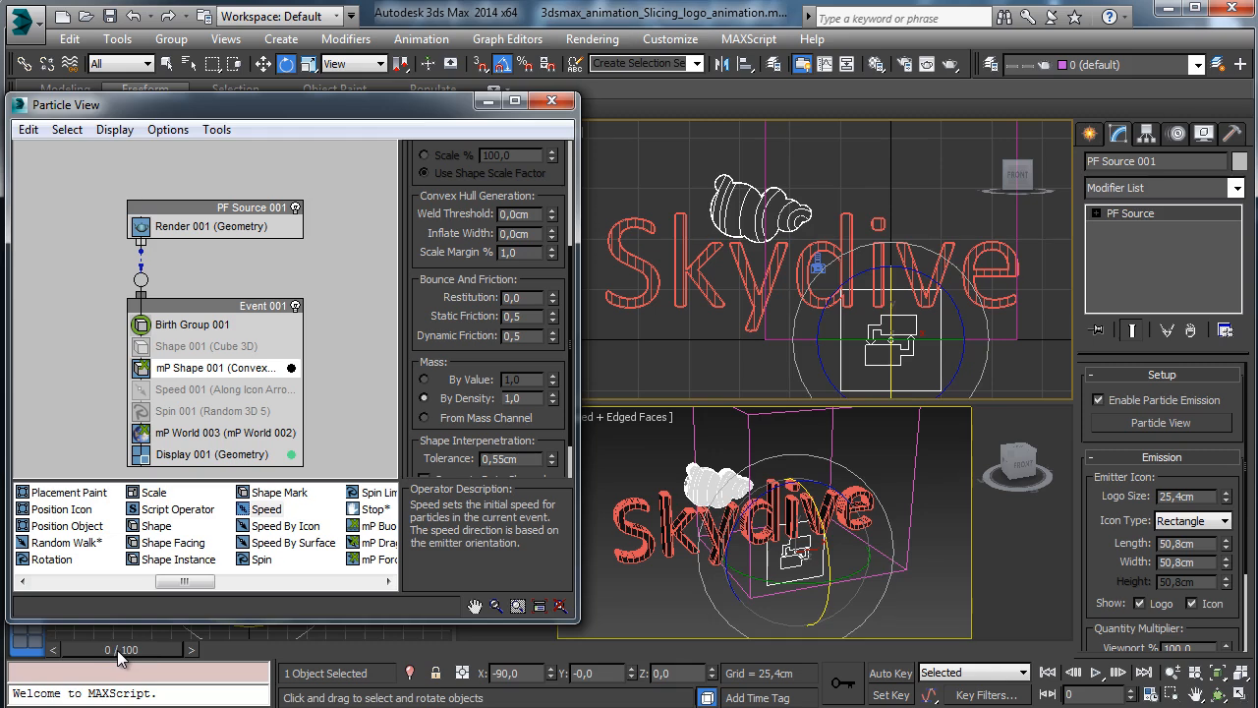
pyautogui.moveTo(118, 649); pyautogui.dragTo(59, 649)
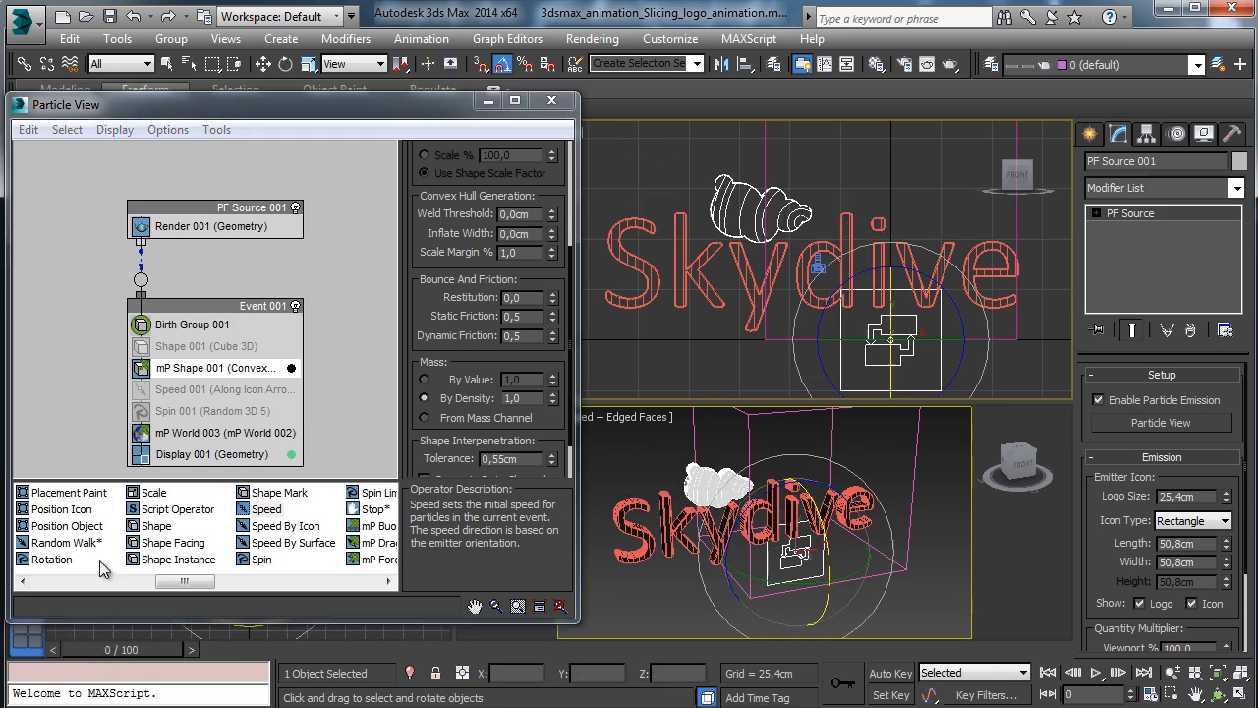
pyautogui.rightClick(551, 254)
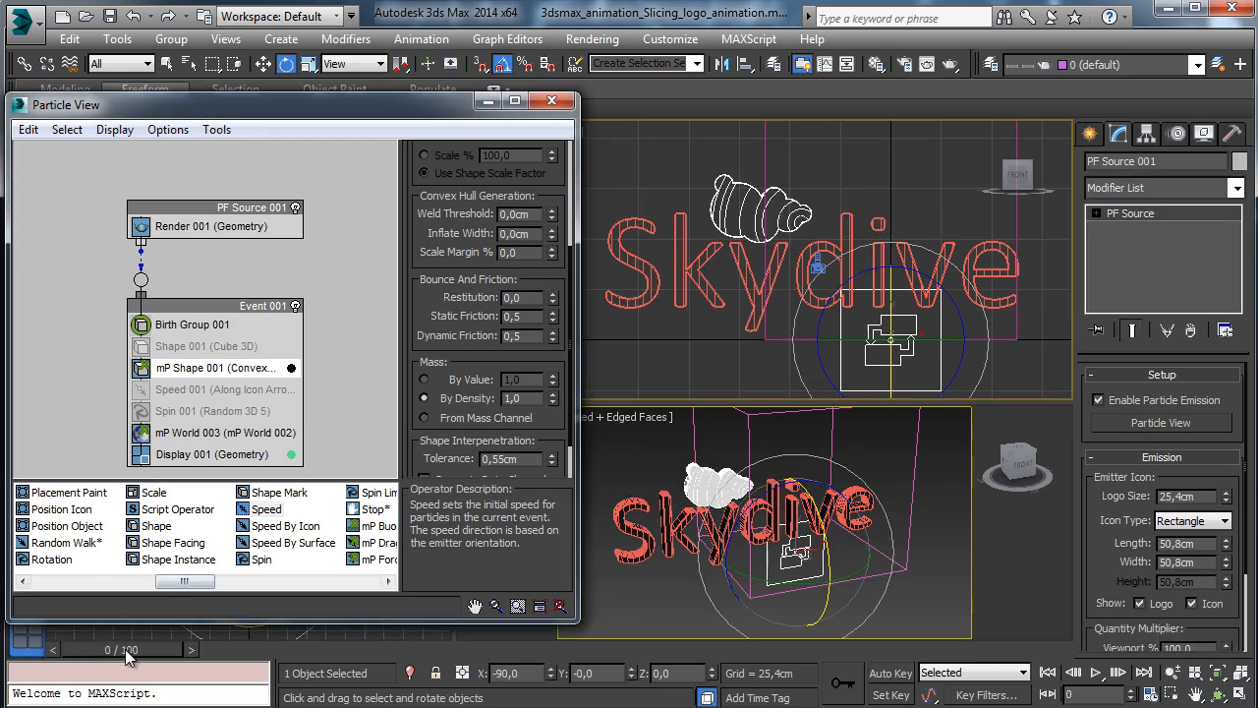
pyautogui.moveTo(128, 657); pyautogui.dragTo(59, 649)
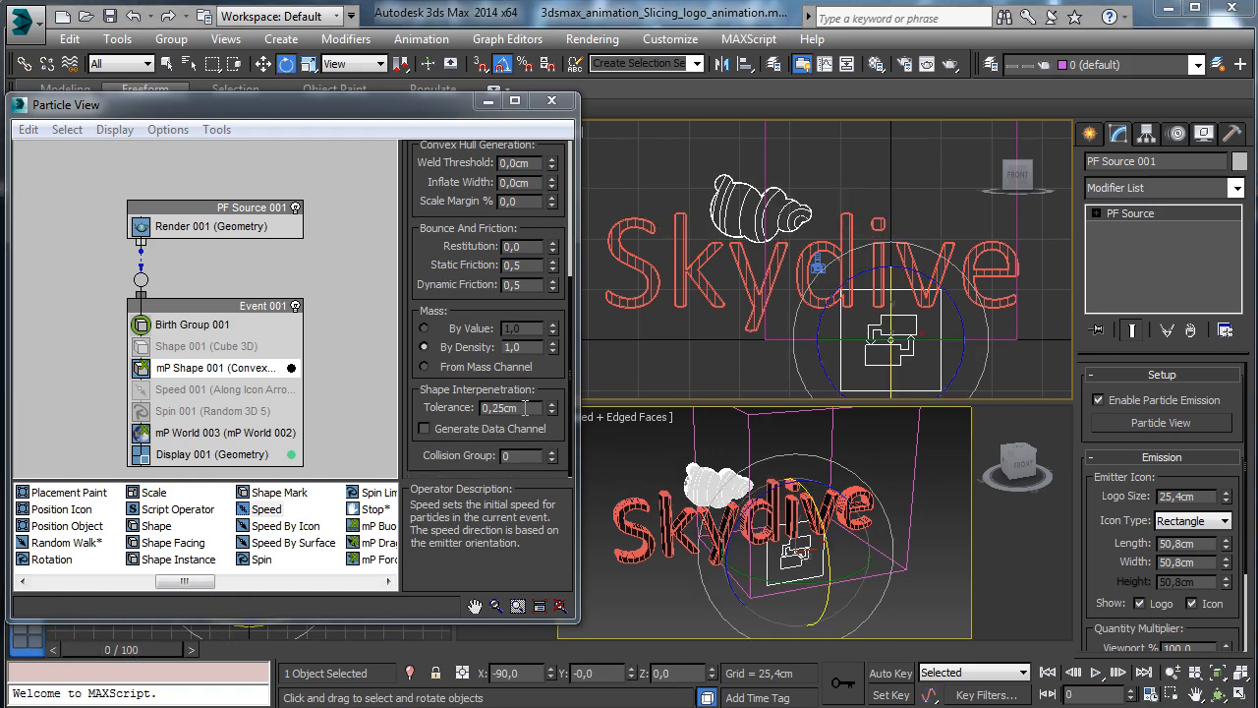
# Change the shape tolerance to 3,0cm and preview the result at an early frame.
pyautogui.moveTo(529, 408); pyautogui.dragTo(365, 401)
pyautogui.write('3')
pyautogui.press('Return')
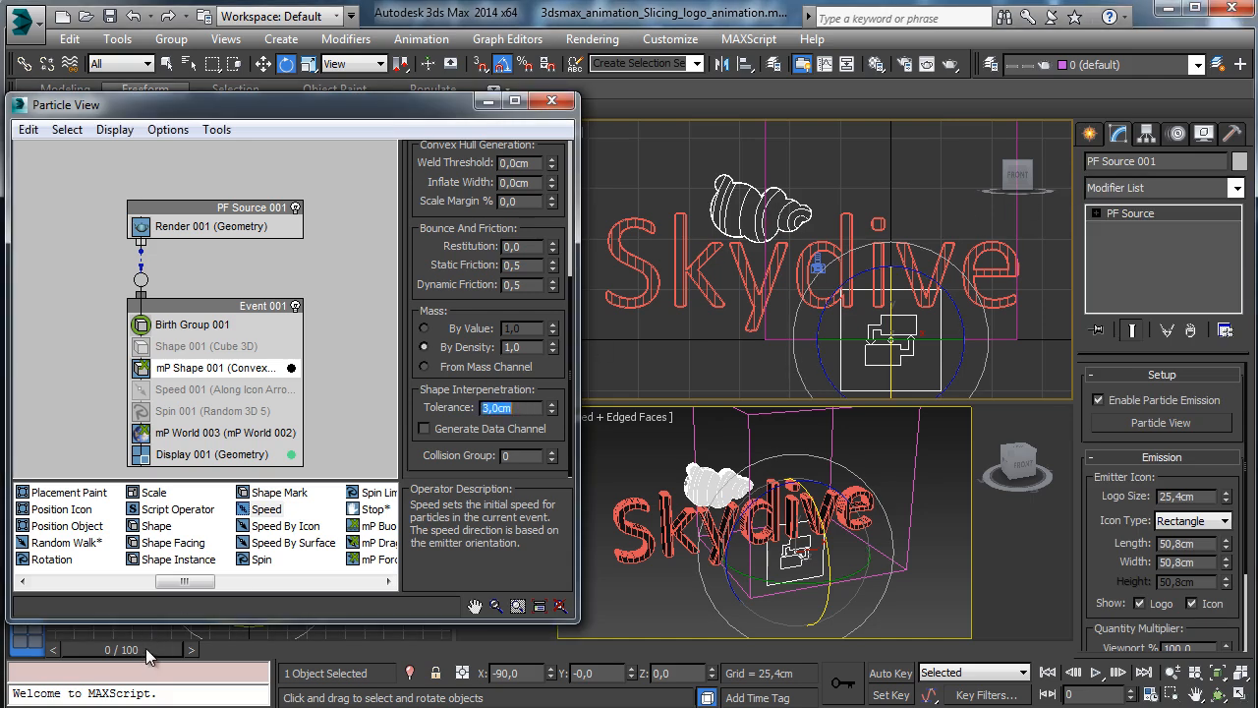
pyautogui.moveTo(145, 648); pyautogui.dragTo(20, 649)
# Re-enable the Speed operator in Event 001, scrub to test, and return to frame 0.
pyautogui.press('e')
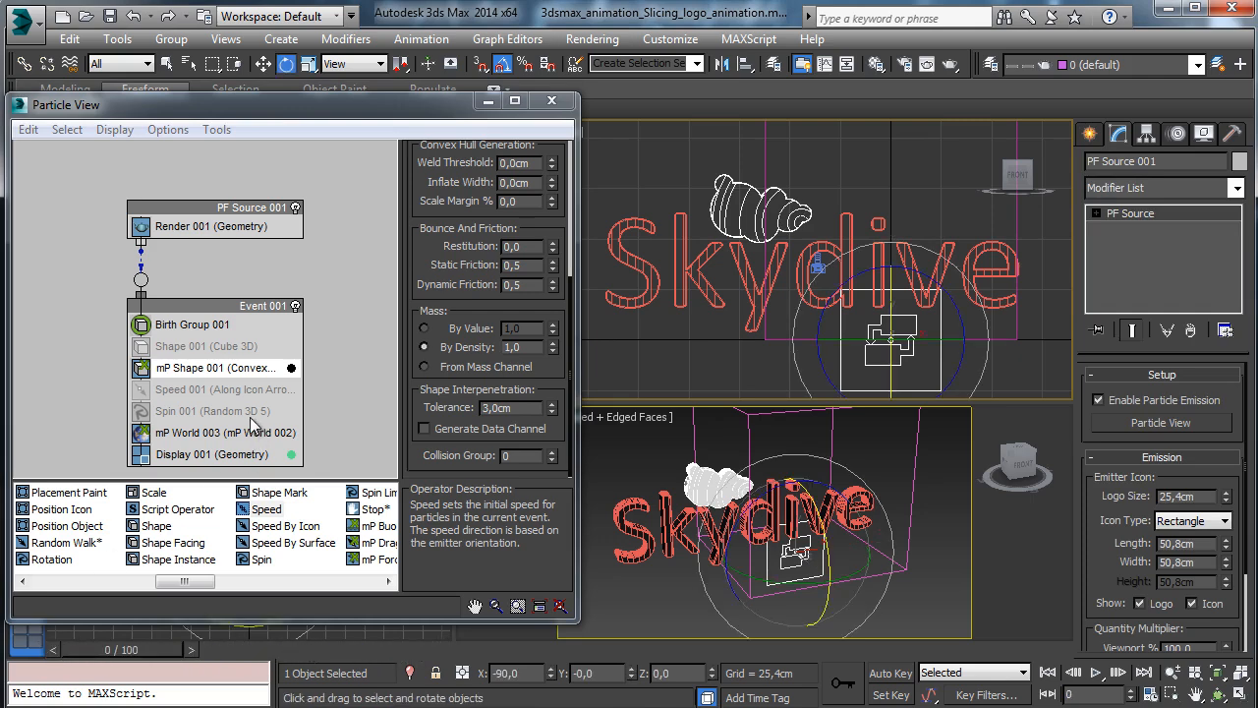
pyautogui.click(141, 389)
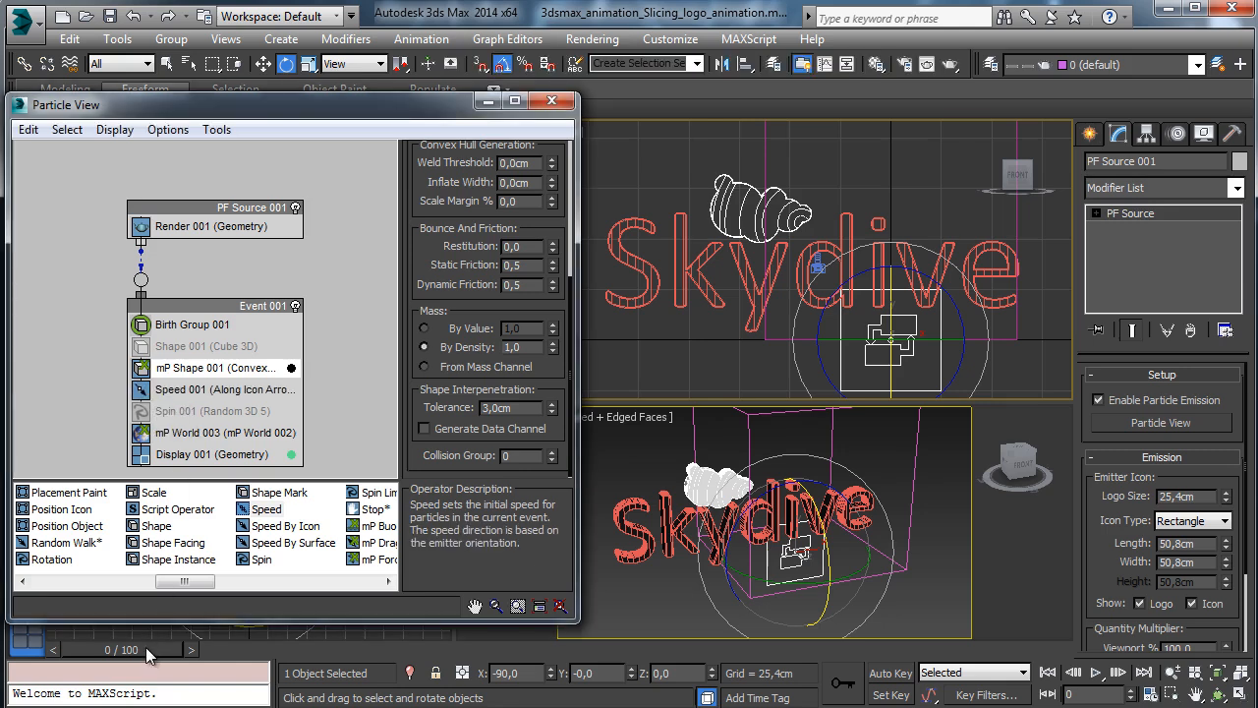
pyautogui.moveTo(146, 647); pyautogui.dragTo(1095, 634)
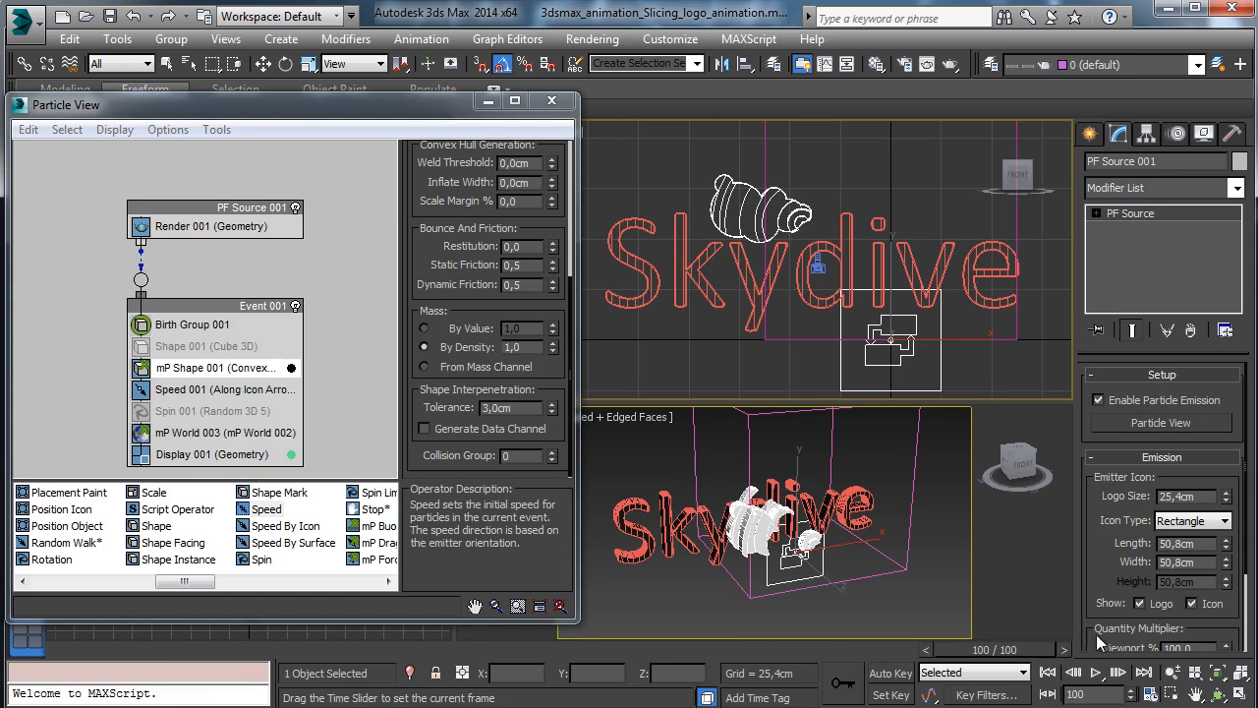
pyautogui.press('e')
pyautogui.press('Home')
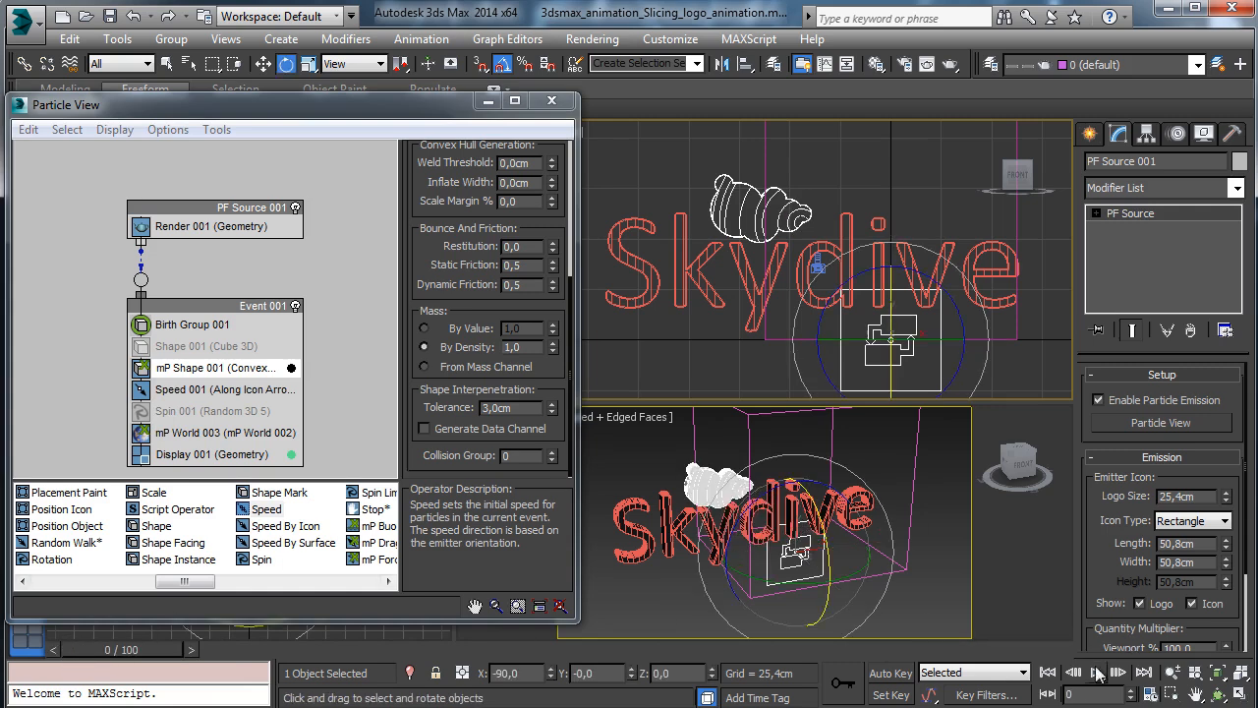
pyautogui.click(1154, 695)
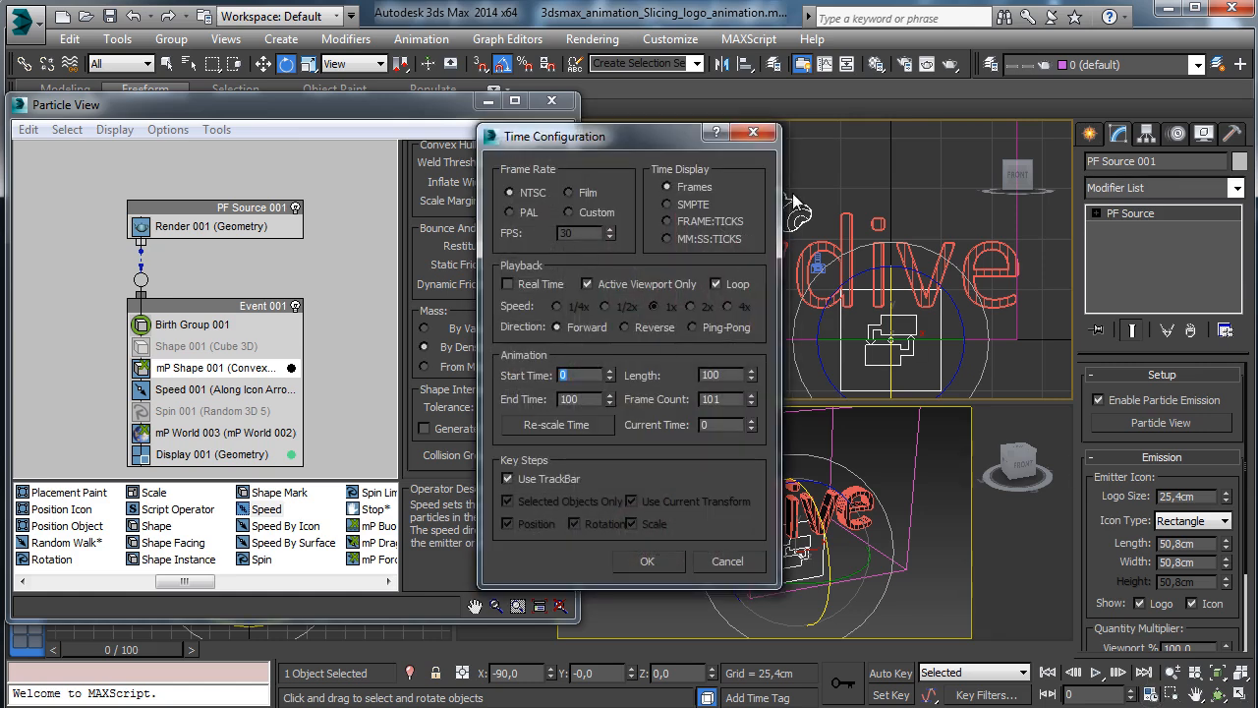
# Enter 300 in Time Configuration, apply it, and play back the animation to watch the pieces fall.
pyautogui.write('300')
pyautogui.press('Return')
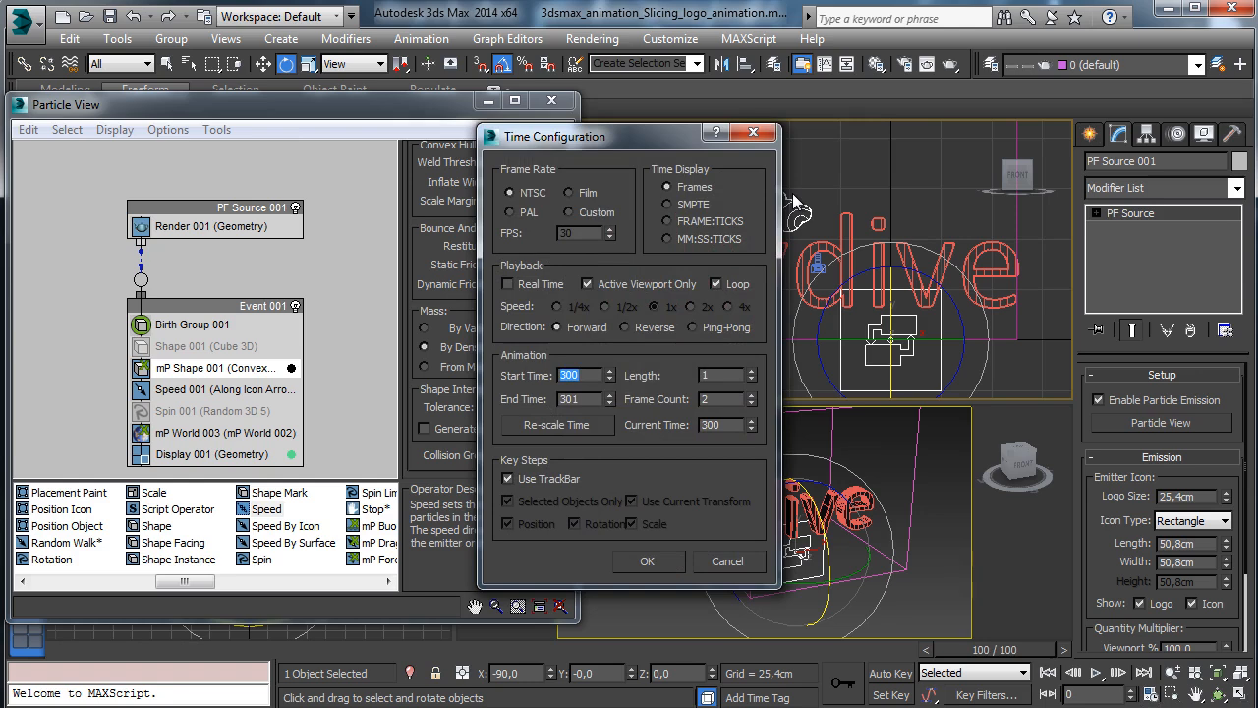
pyautogui.click(653, 560)
pyautogui.click(74, 645)
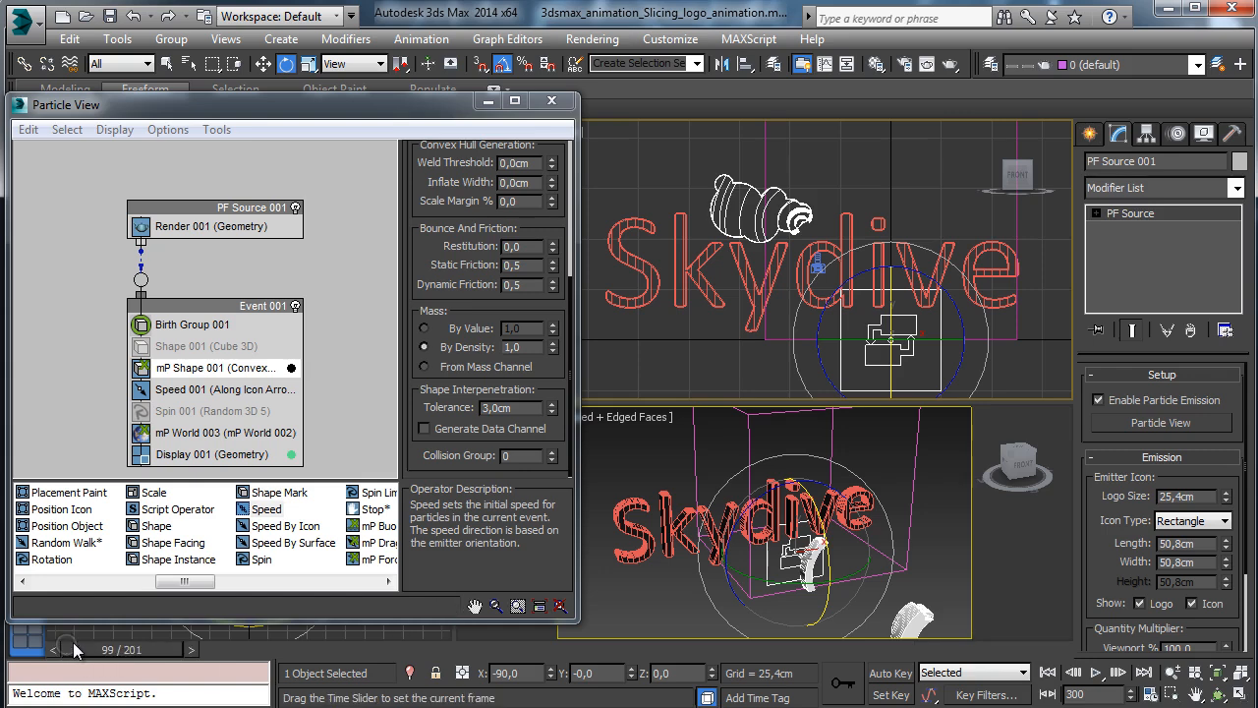
pyautogui.press('/')
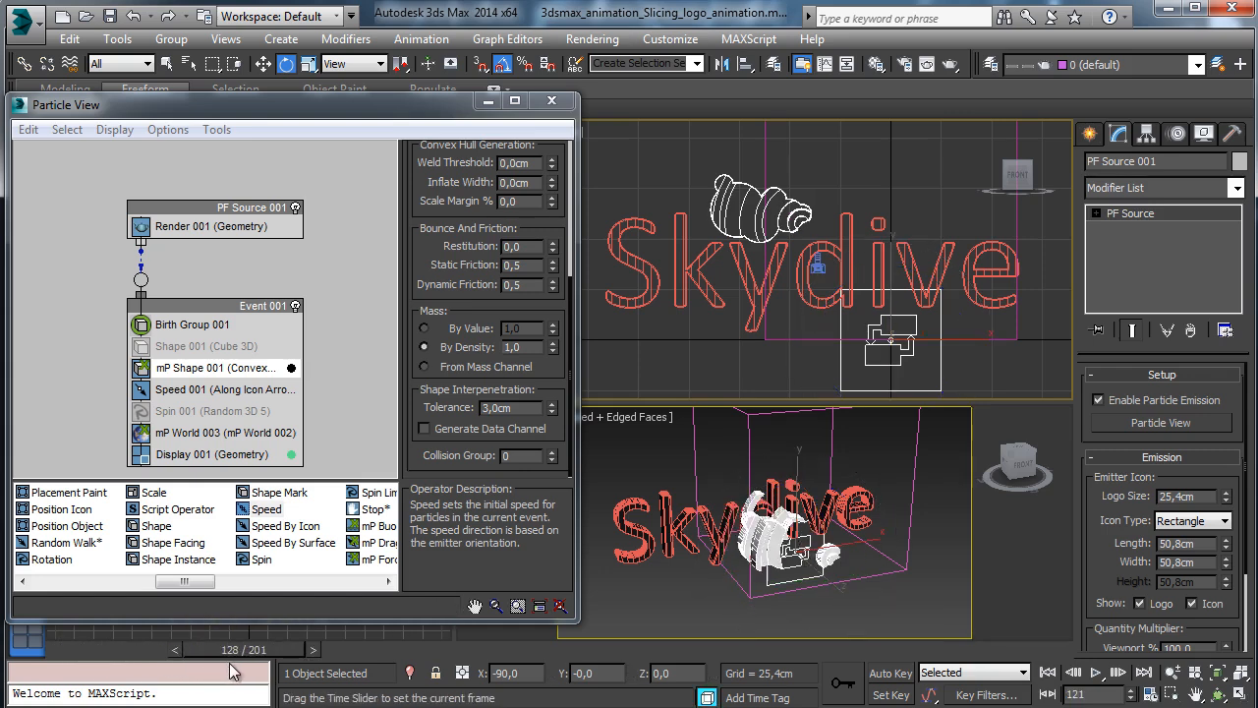
pyautogui.click(63, 652)
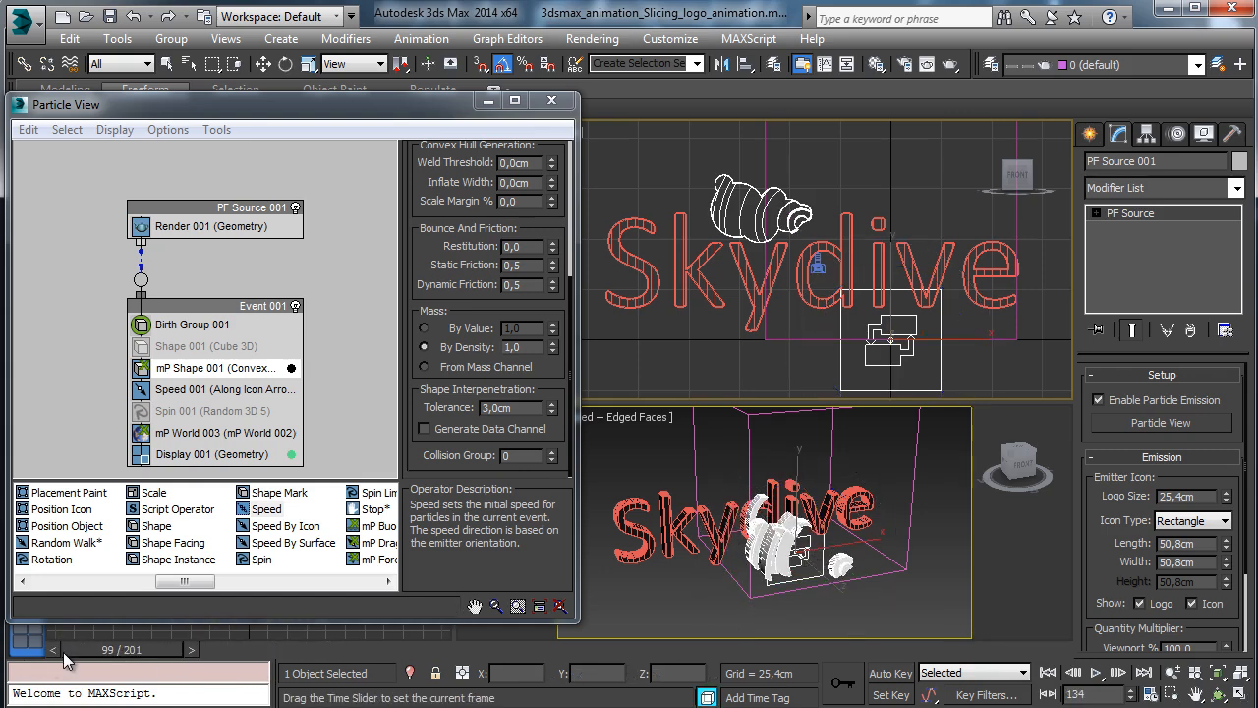
# Set the animation range to frames 0–301 and scrub partway through to check the particles.
pyautogui.press('e')
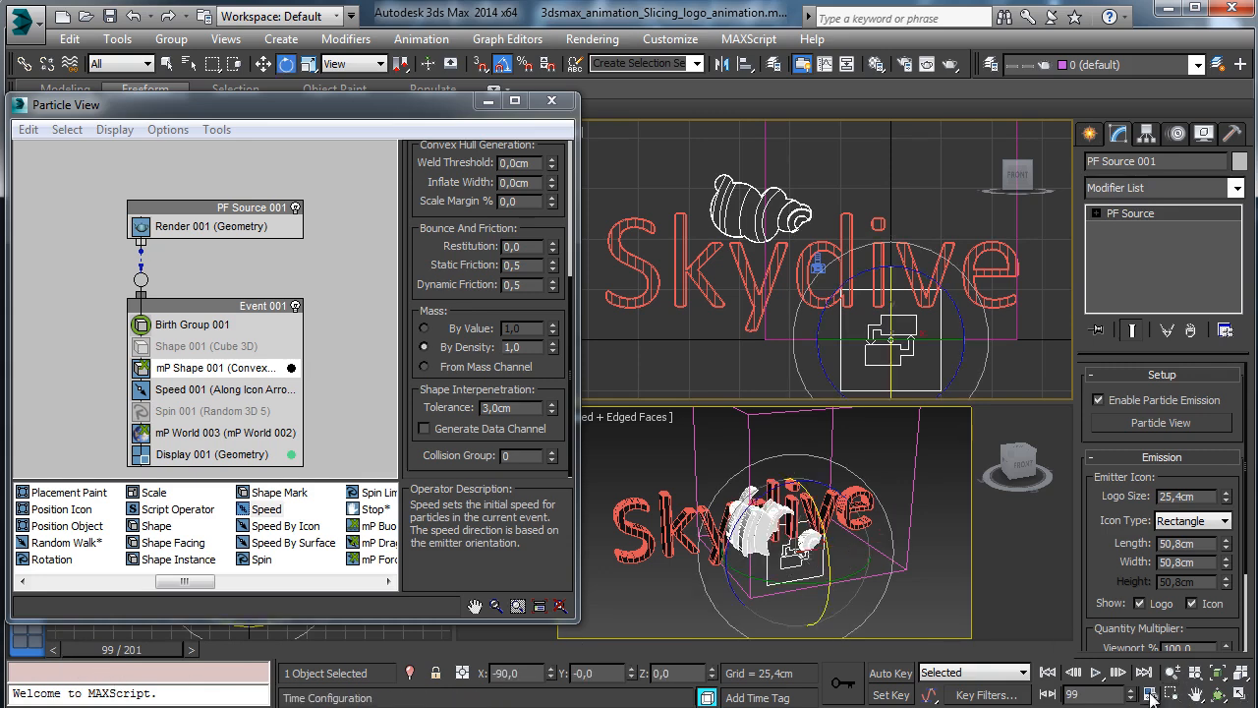
pyautogui.click(1146, 694)
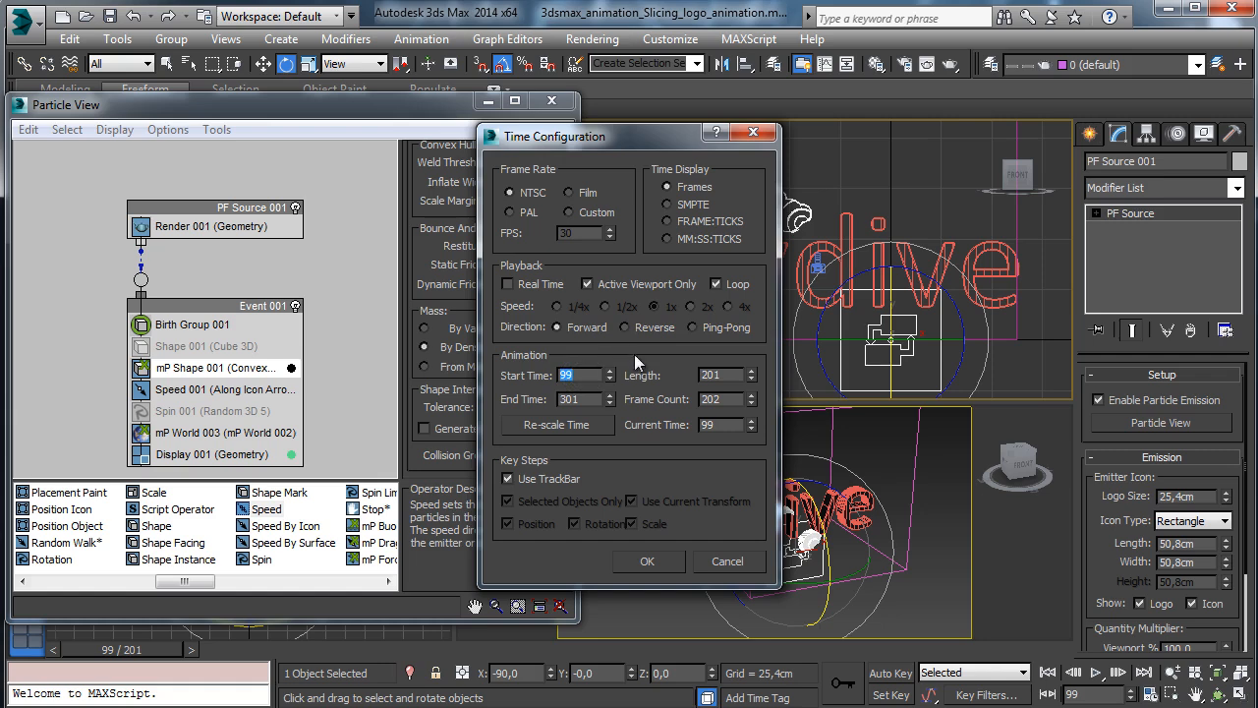
pyautogui.write('0')
pyautogui.press('Return')
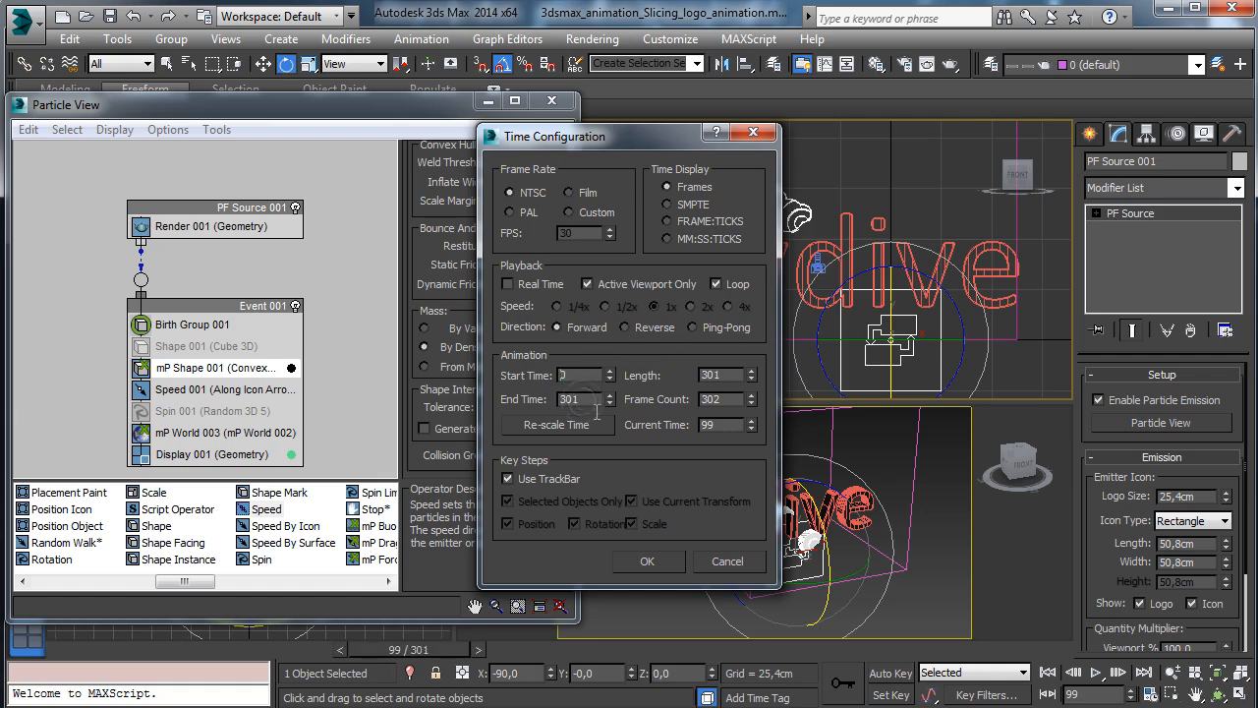
pyautogui.click(657, 565)
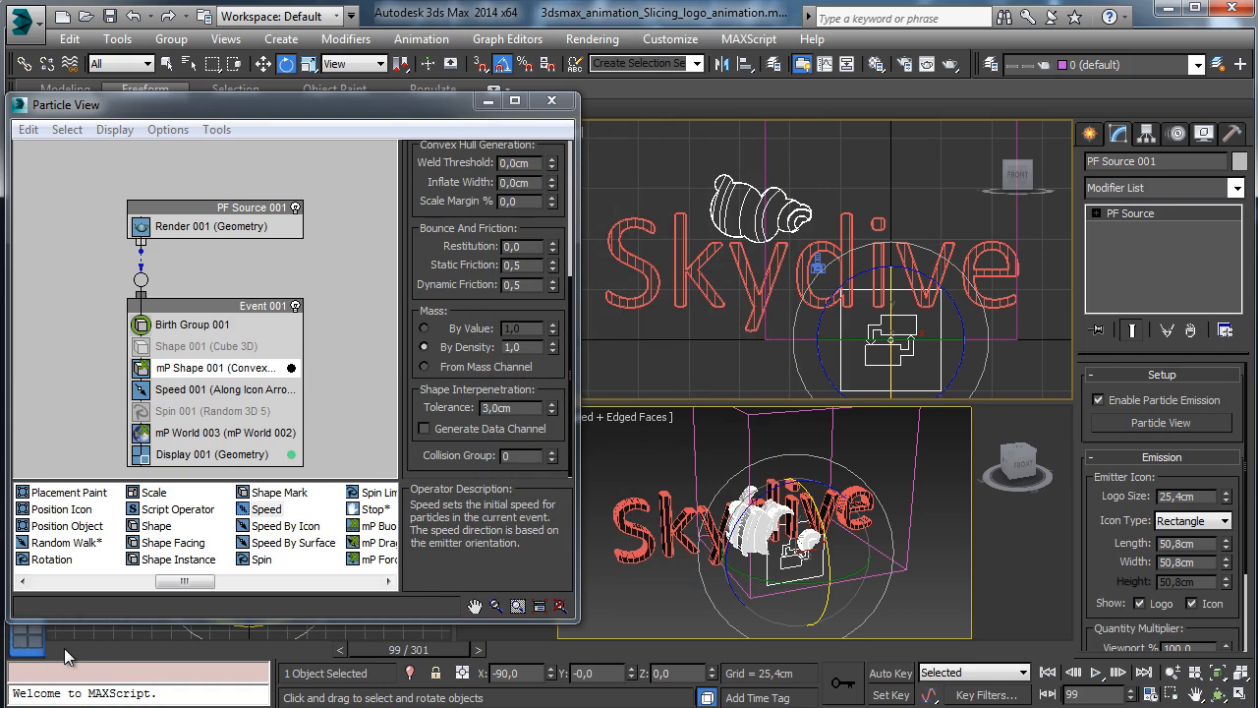
pyautogui.moveTo(64, 648); pyautogui.dragTo(993, 605)
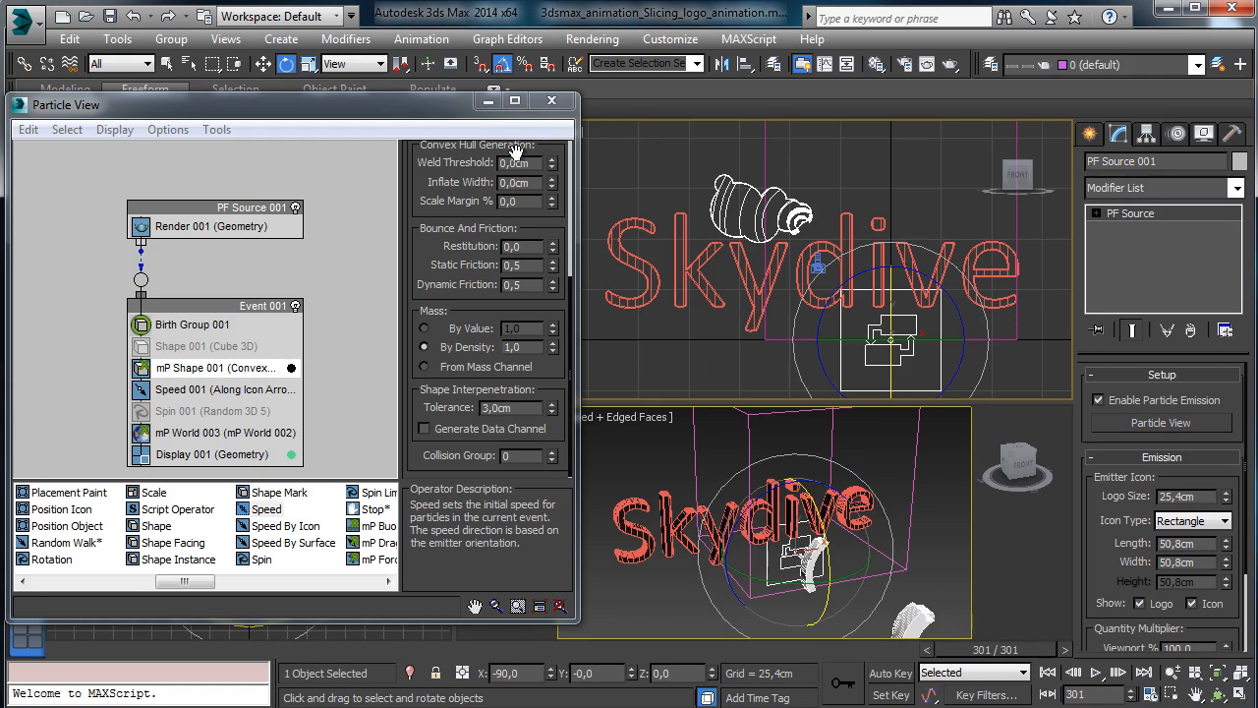
pyautogui.click(69, 657)
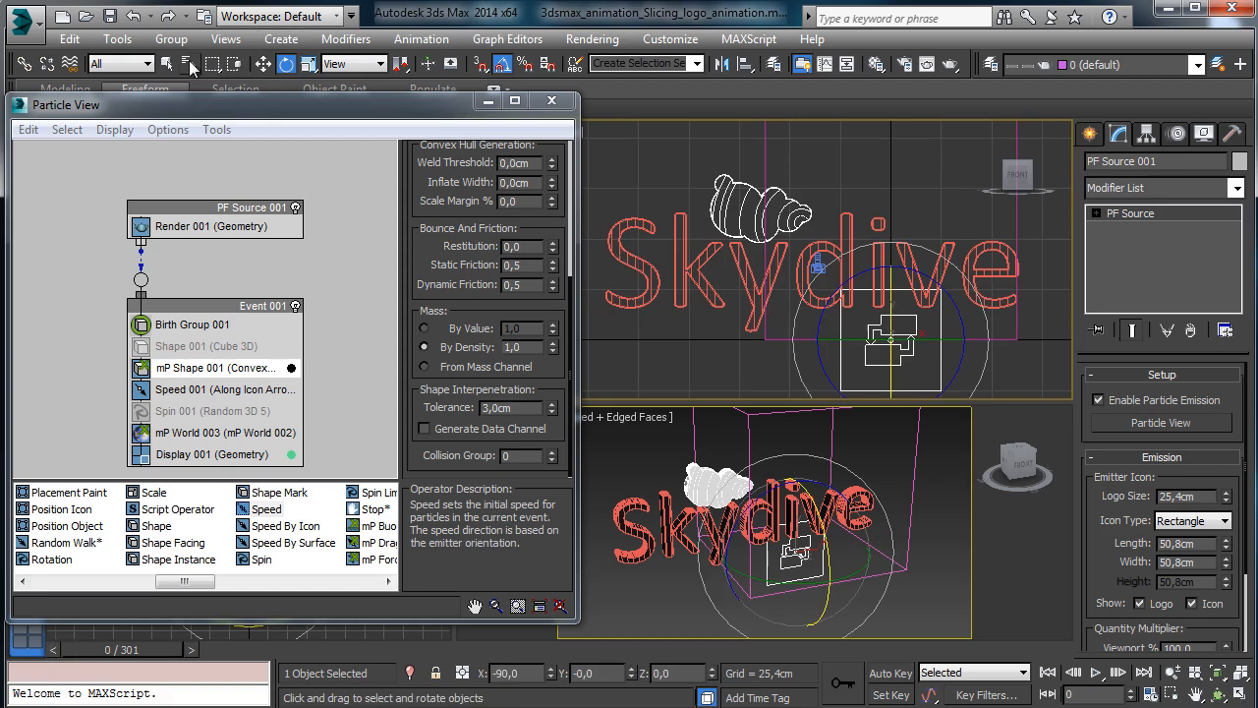
pyautogui.click(189, 64)
# Select Text_pieces_001 through Text_pieces_081 and group them as 'Text'.
pyautogui.click(190, 435)
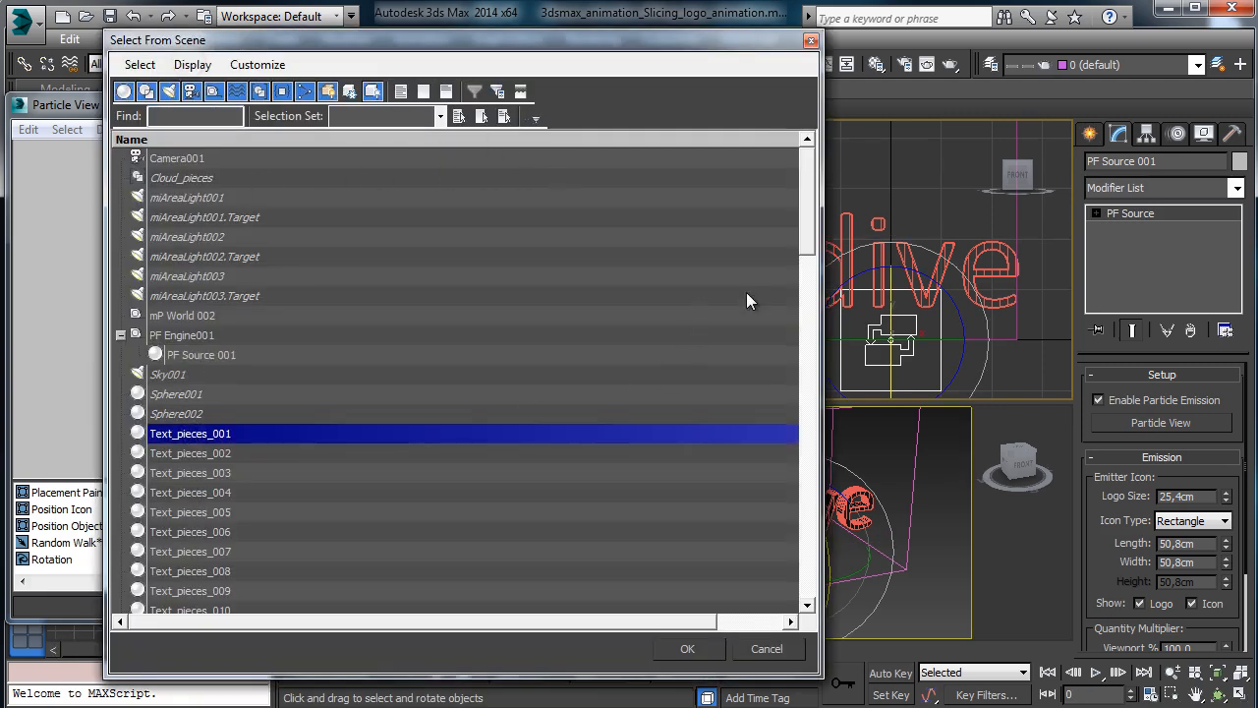
pyautogui.moveTo(805, 244); pyautogui.dragTo(801, 590)
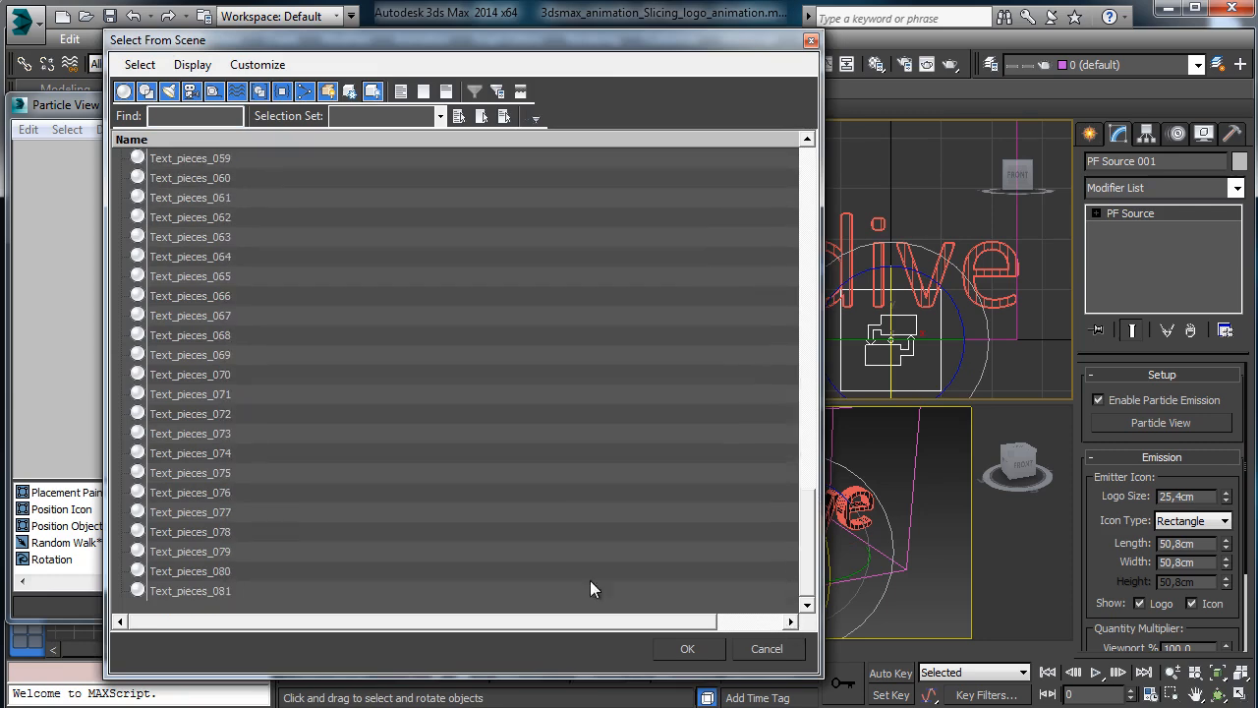
pyautogui.keyDown('shift'); pyautogui.click(192, 590); pyautogui.keyUp('shift')
pyautogui.click(687, 649)
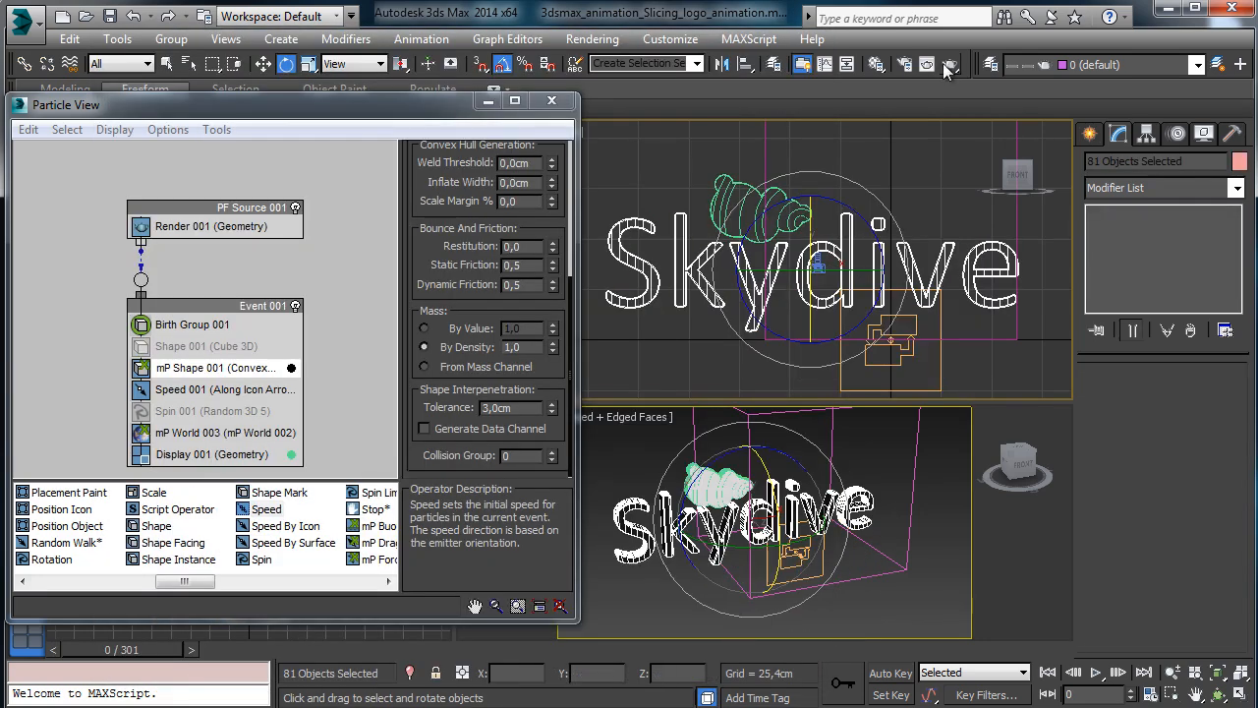
pyautogui.click(171, 39)
pyautogui.click(191, 56)
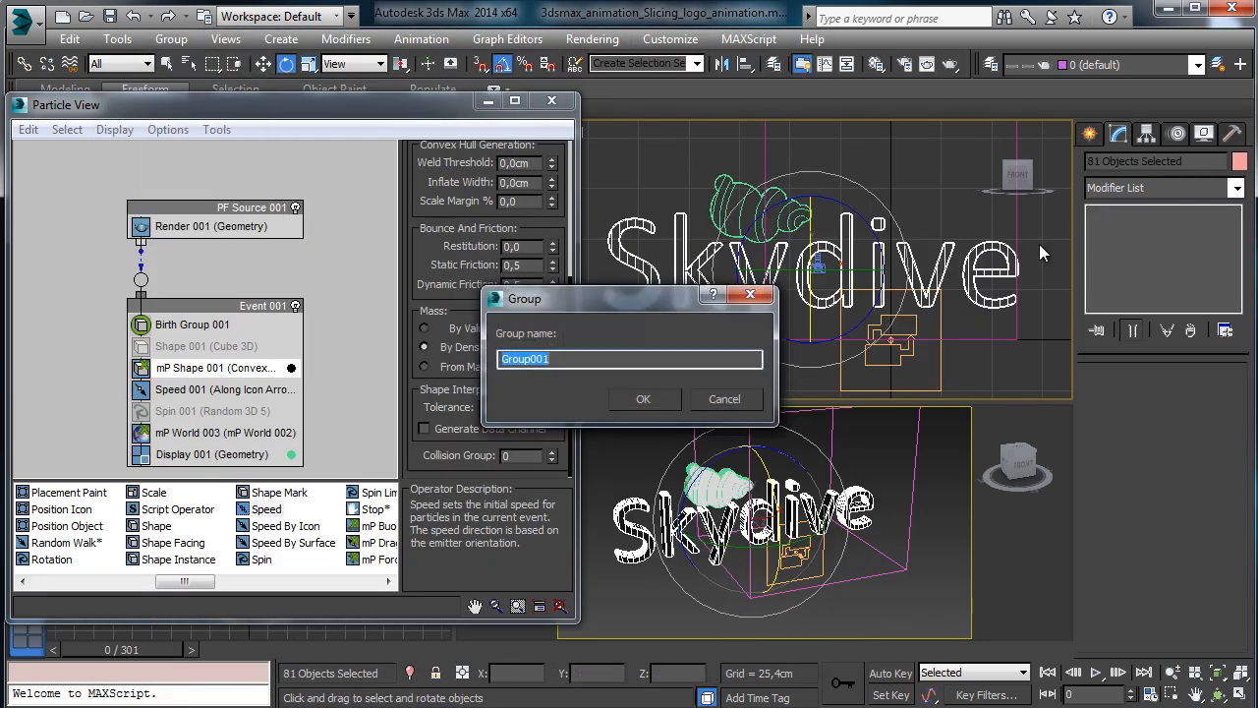
pyautogui.write('Text')
pyautogui.press('Return')
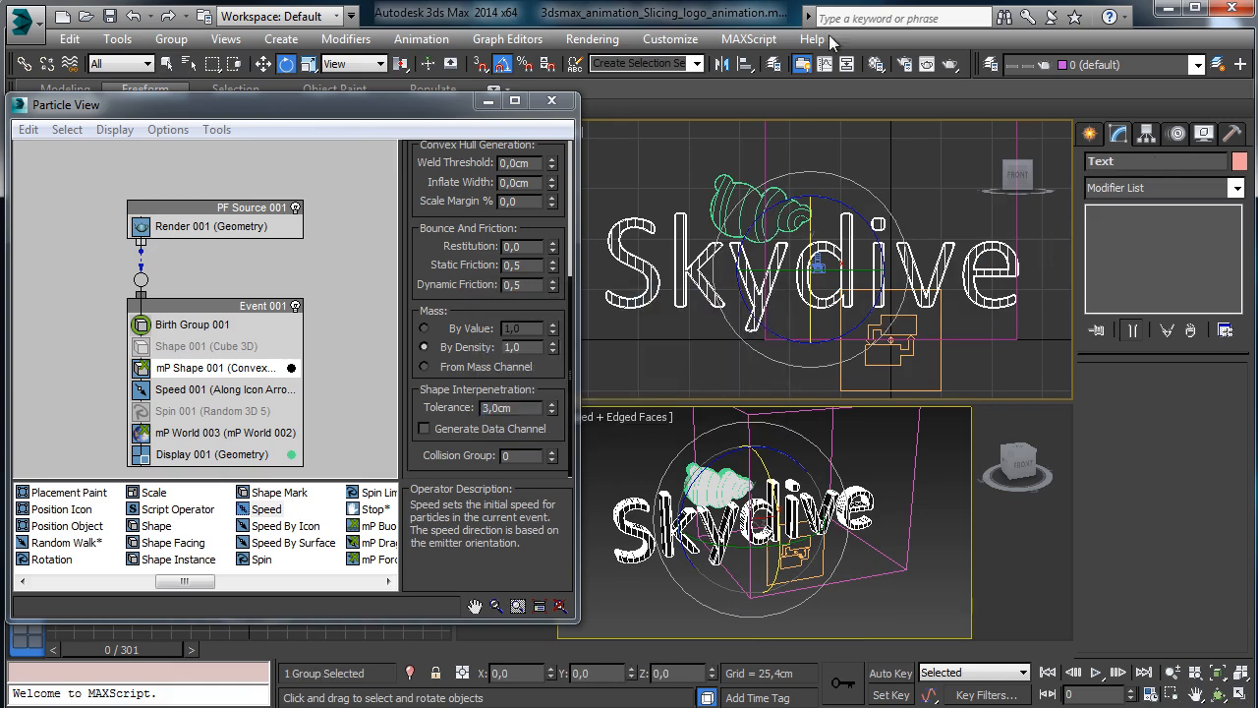
# Create a 'Text logo' layer, keep 0 (default) current, save the scene, and shift the event boxes left.
pyautogui.click(990, 64)
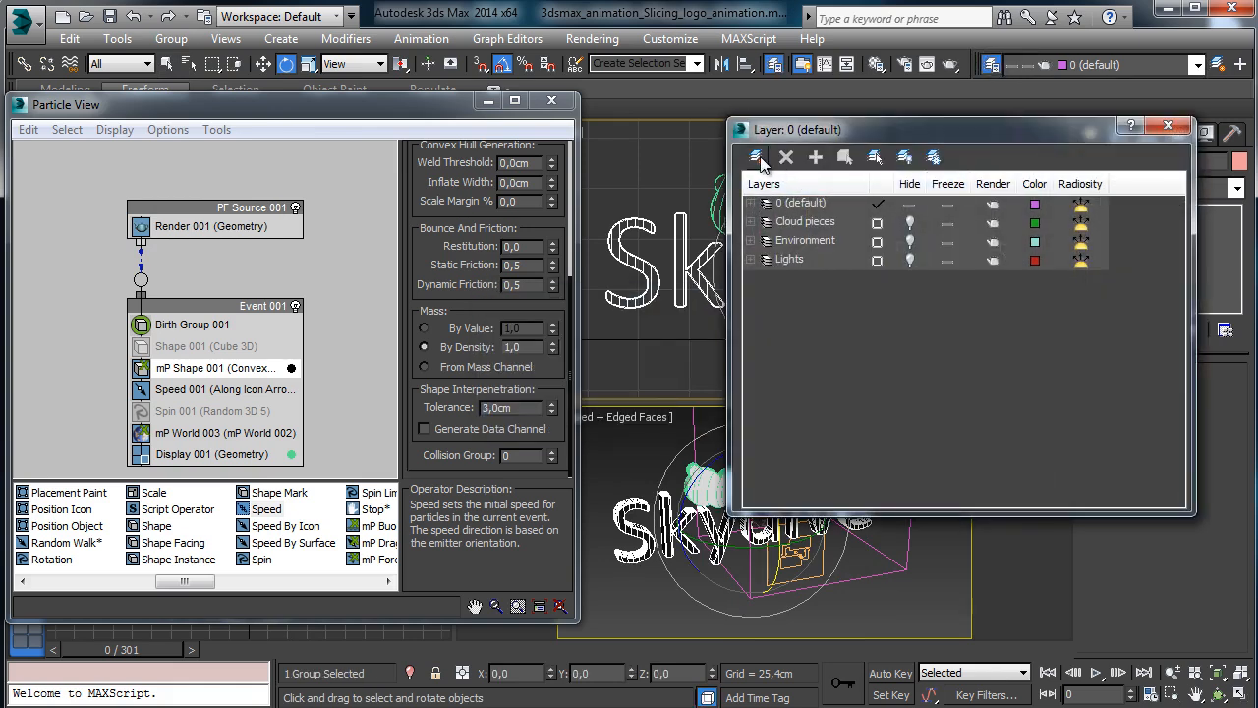
pyautogui.click(759, 159)
pyautogui.write('Te')
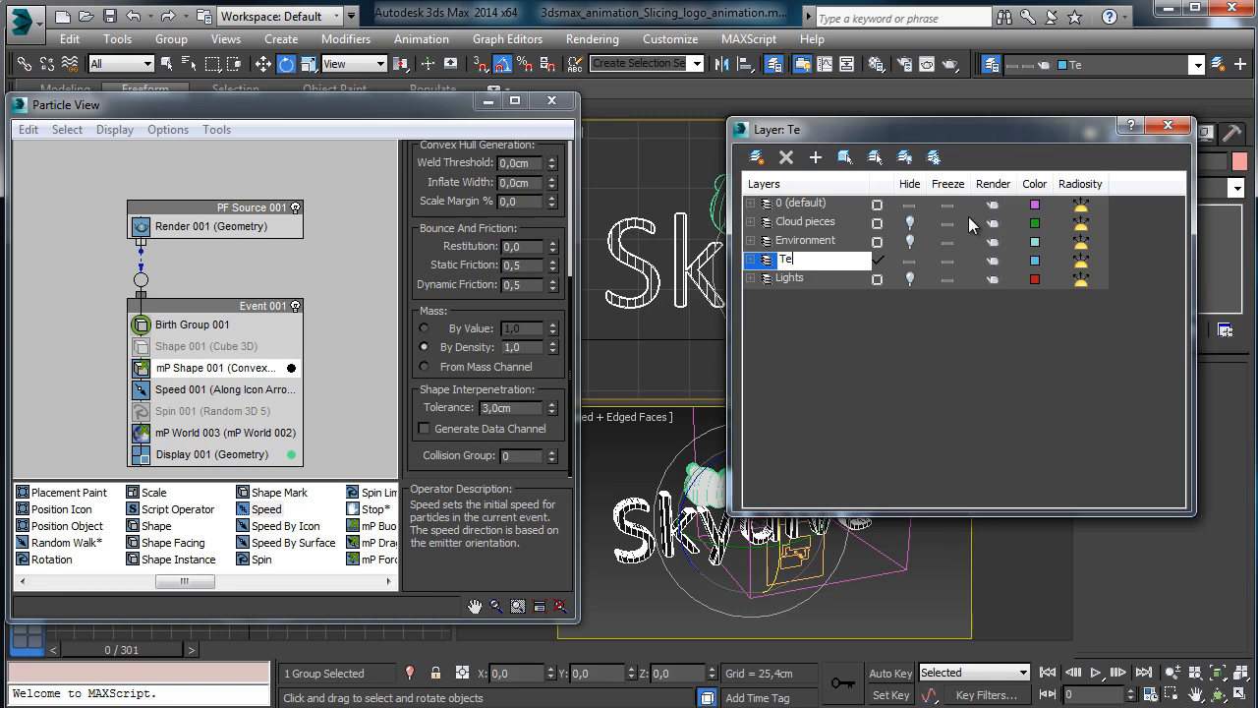
pyautogui.write('xt logo')
pyautogui.press('Return')
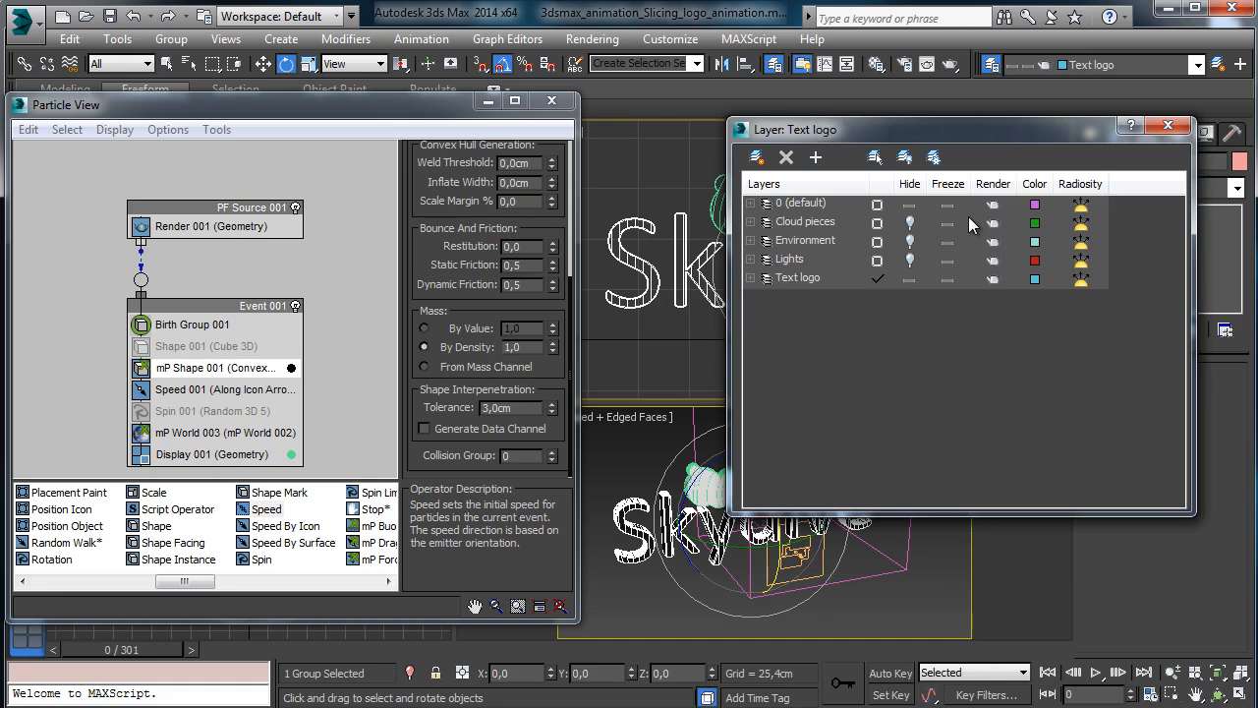
pyautogui.click(877, 204)
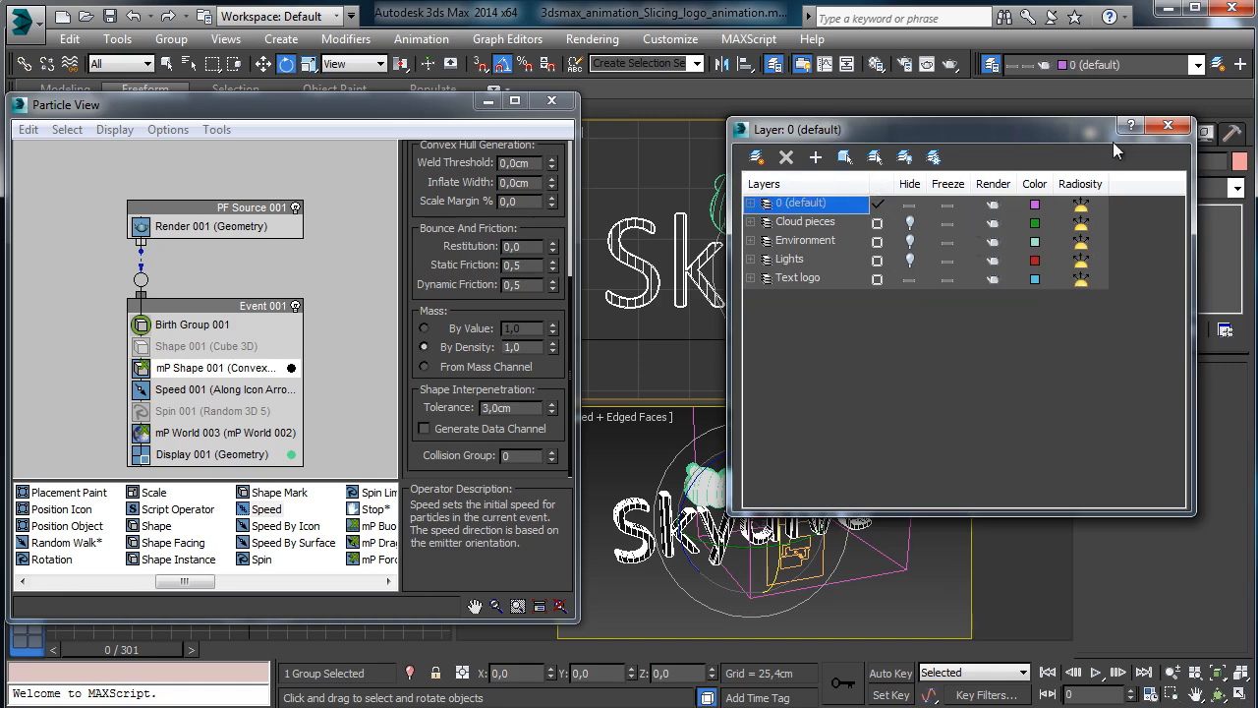
pyautogui.click(1166, 126)
pyautogui.click(110, 16)
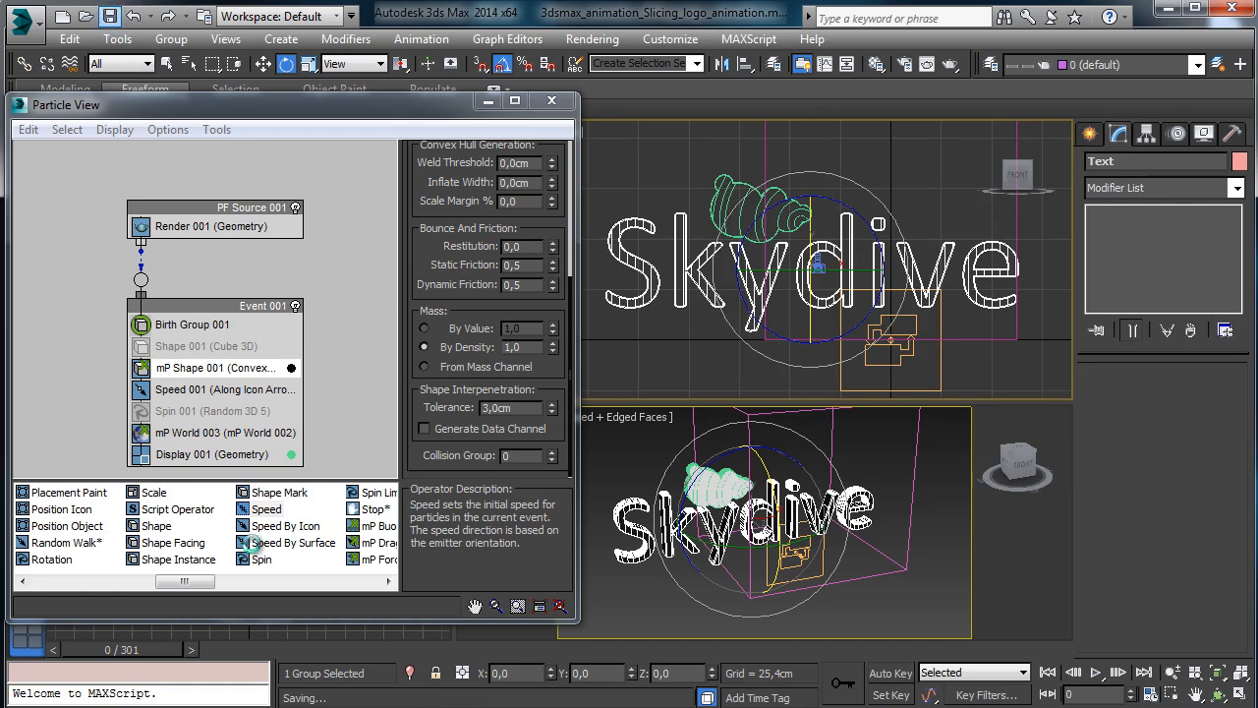
pyautogui.moveTo(192, 580)
pyautogui.mouseDown()
pyautogui.moveTo(247, 581)
pyautogui.moveTo(171, 581)
pyautogui.mouseUp()
pyautogui.moveTo(286, 162); pyautogui.dragTo(115, 301)
# Rename the existing PF Source 001 flow to PF_Cloud.
pyautogui.click(284, 213)
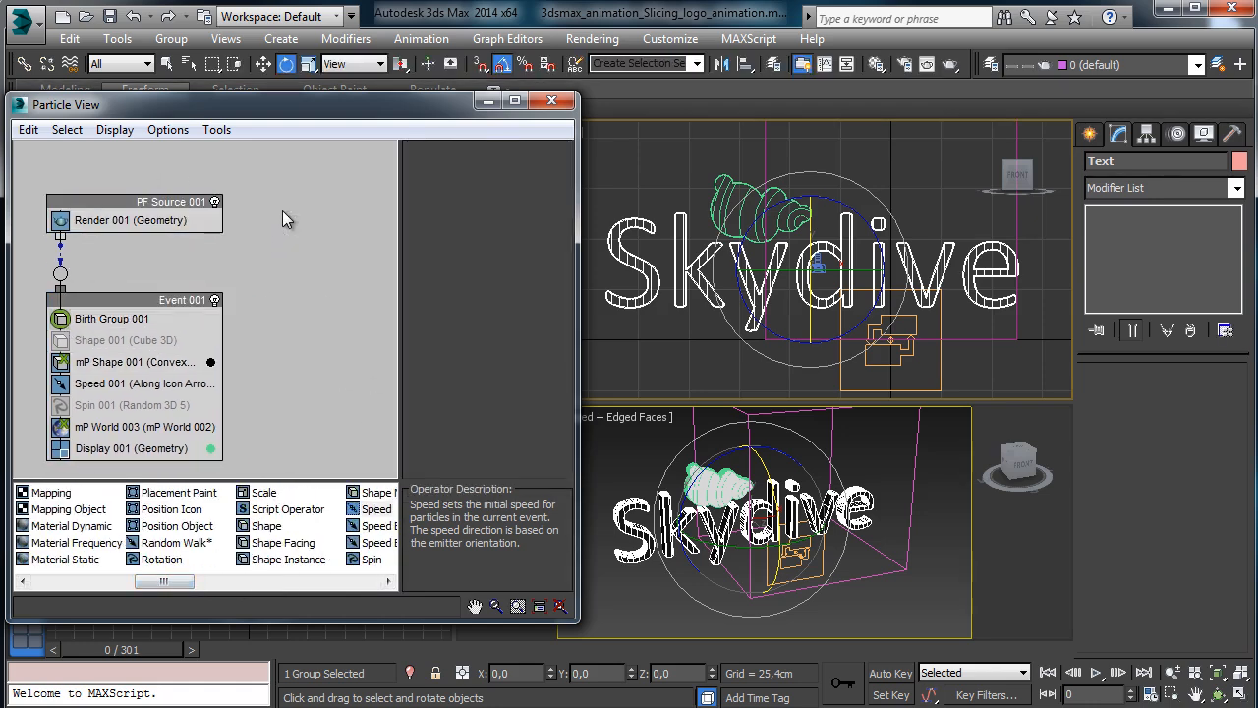
pyautogui.click(177, 204)
pyautogui.rightClick(179, 202)
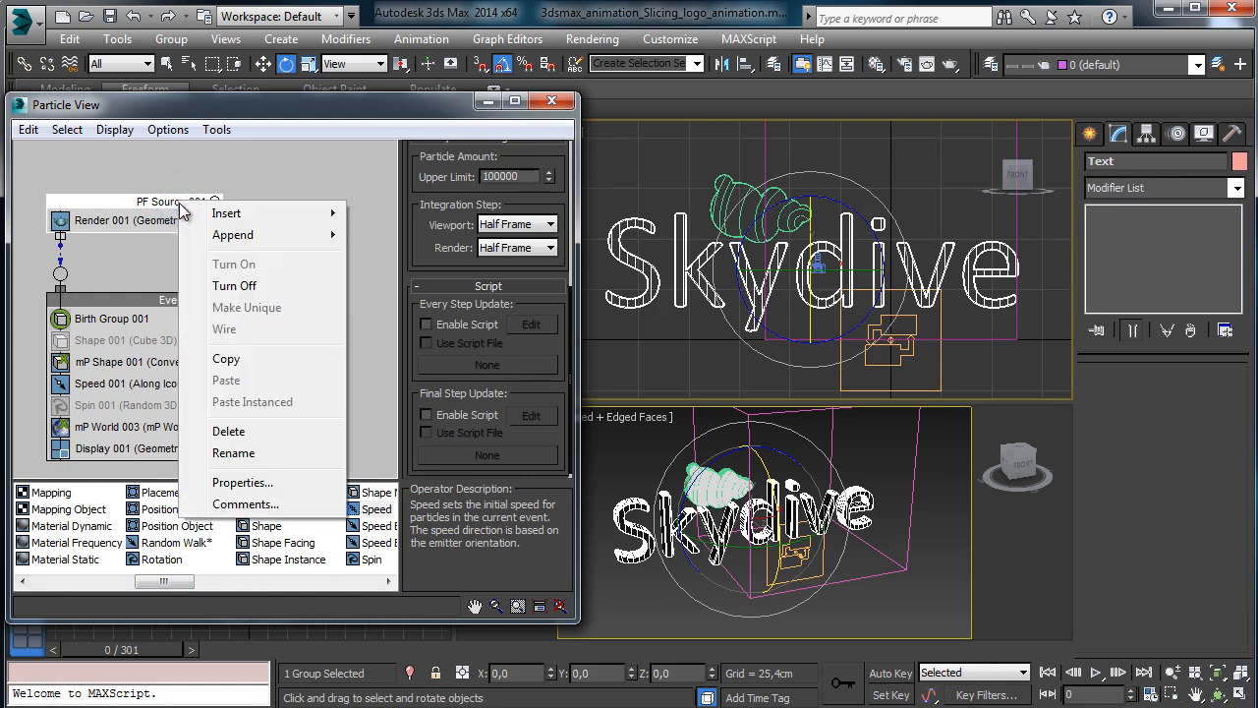
pyautogui.click(233, 453)
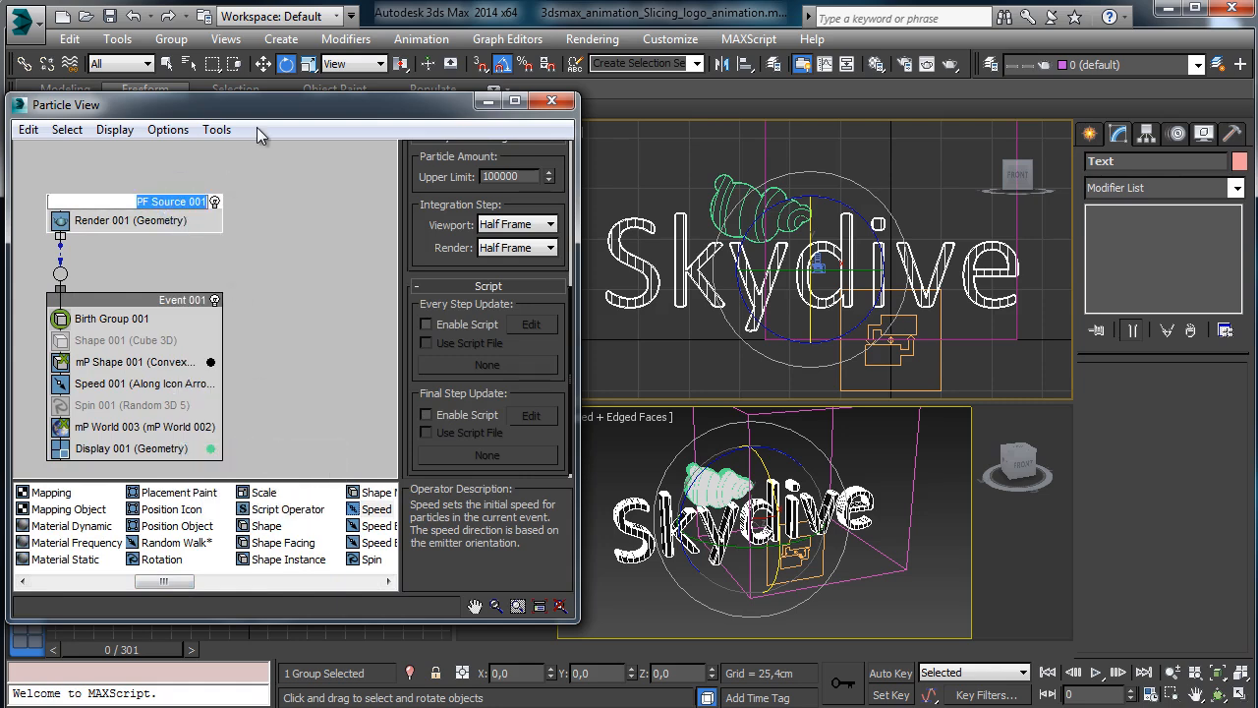
pyautogui.write('PF_Clo')
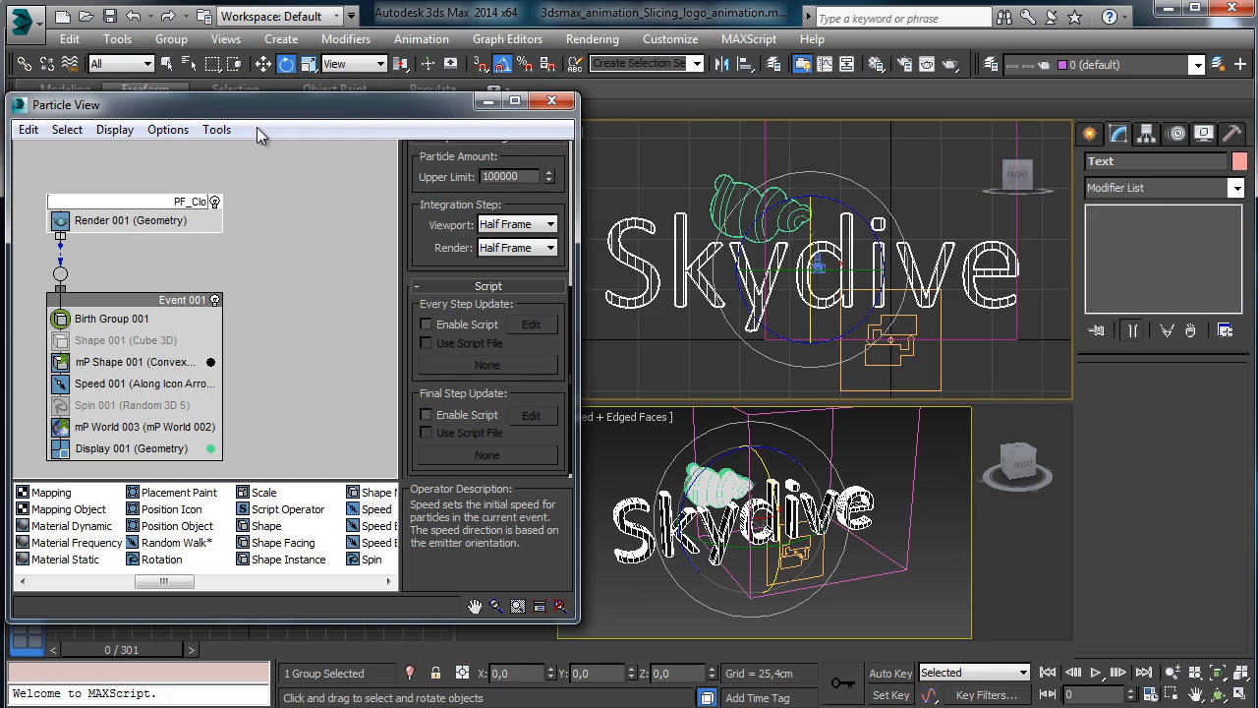
pyautogui.write('ud')
pyautogui.press('Return')
# Create a new mParticles Flow beside PF_Cloud and widen the Particle View window.
pyautogui.rightClick(300, 255)
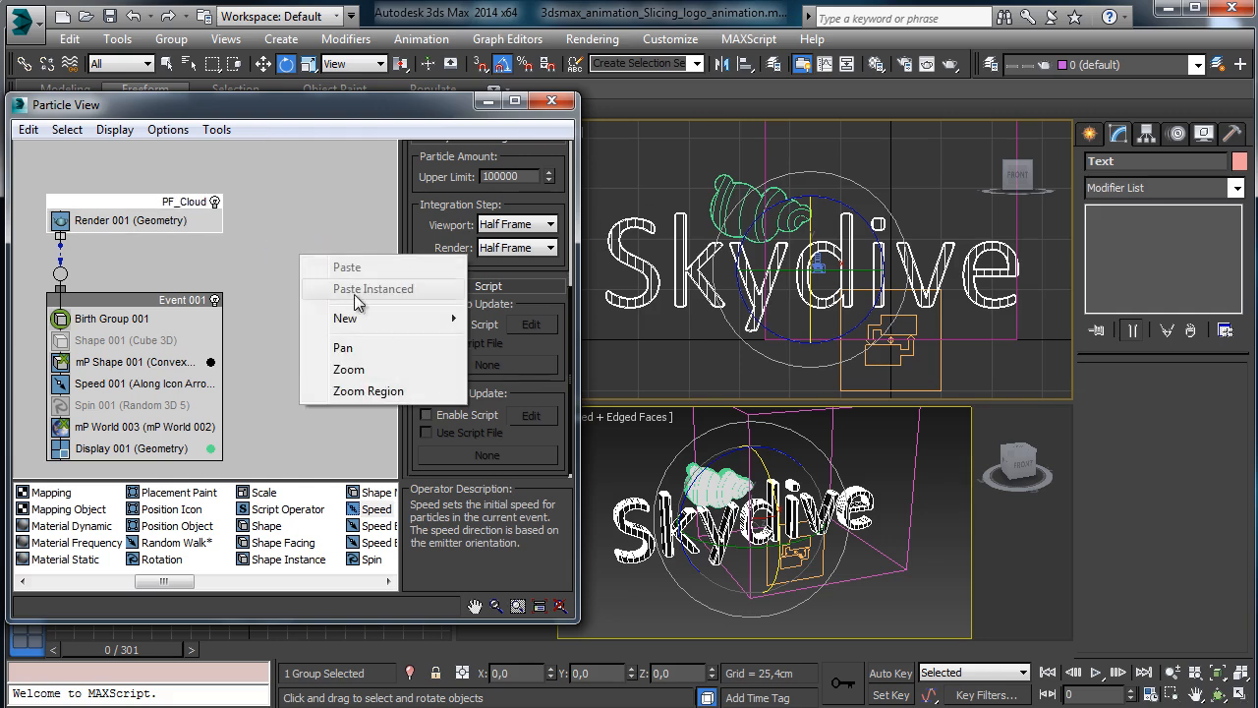
pyautogui.moveTo(390, 320)
pyautogui.moveTo(606, 333)
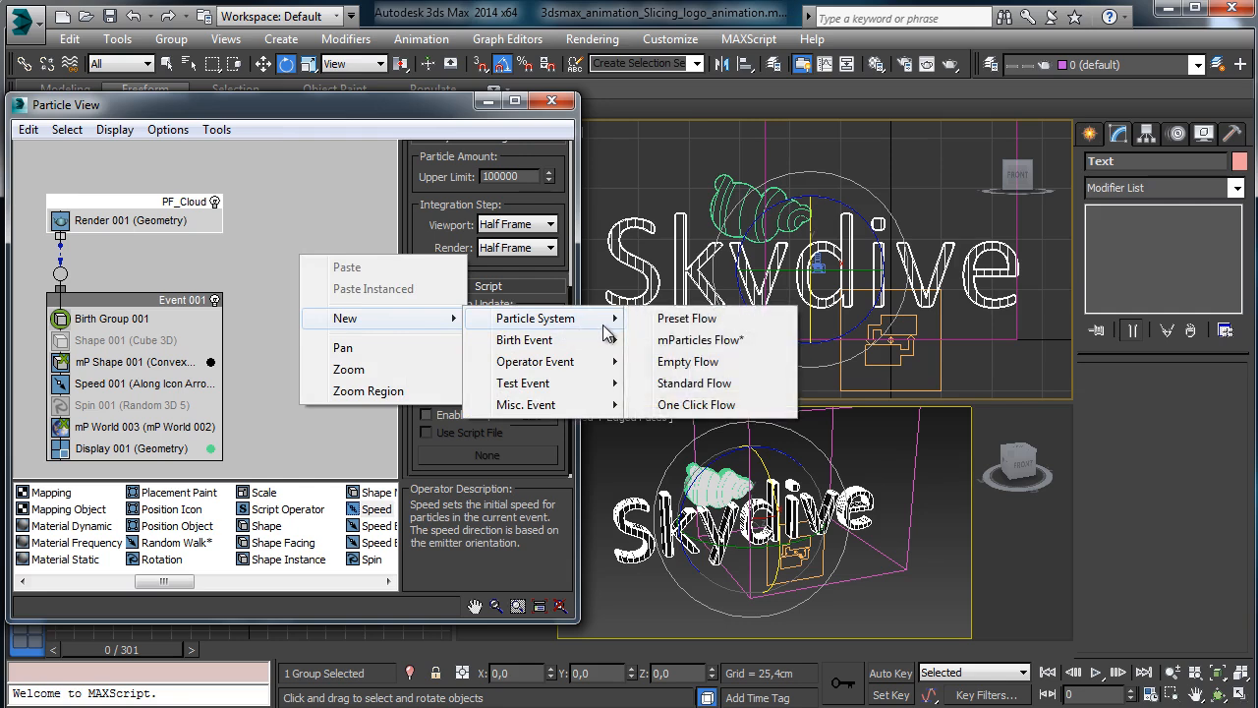
pyautogui.click(722, 340)
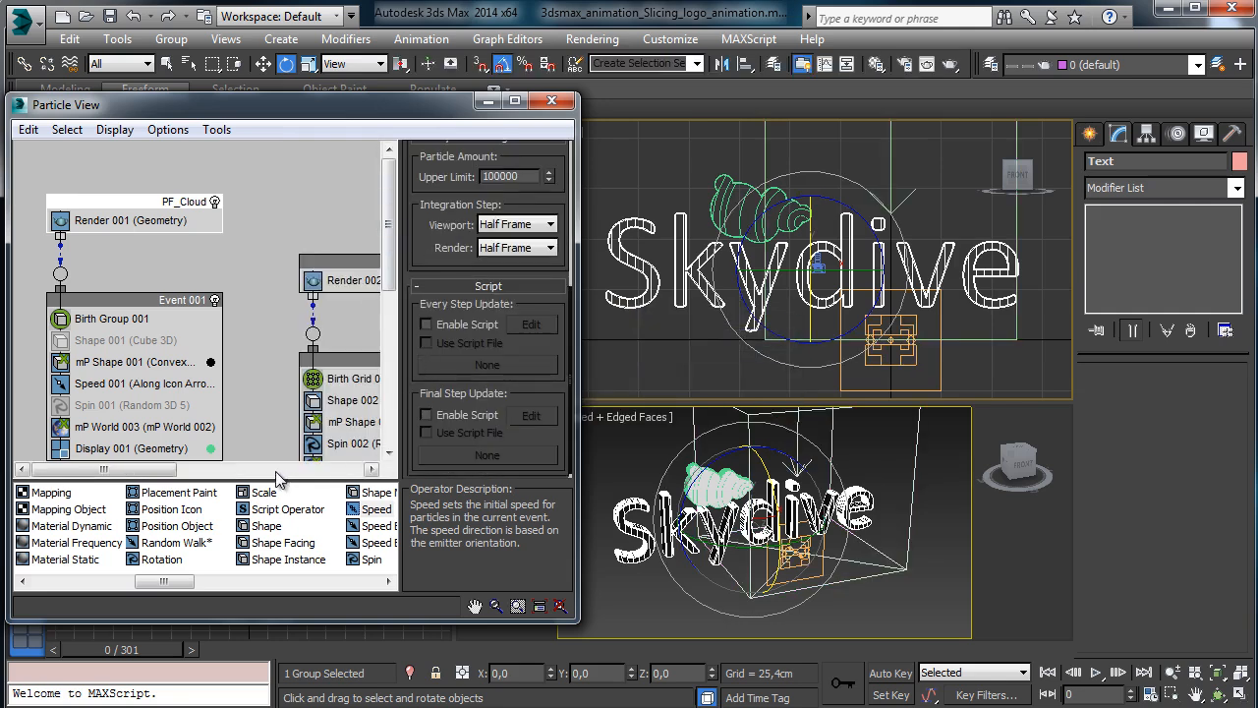
pyautogui.moveTo(348, 362); pyautogui.dragTo(296, 312)
pyautogui.click(316, 279)
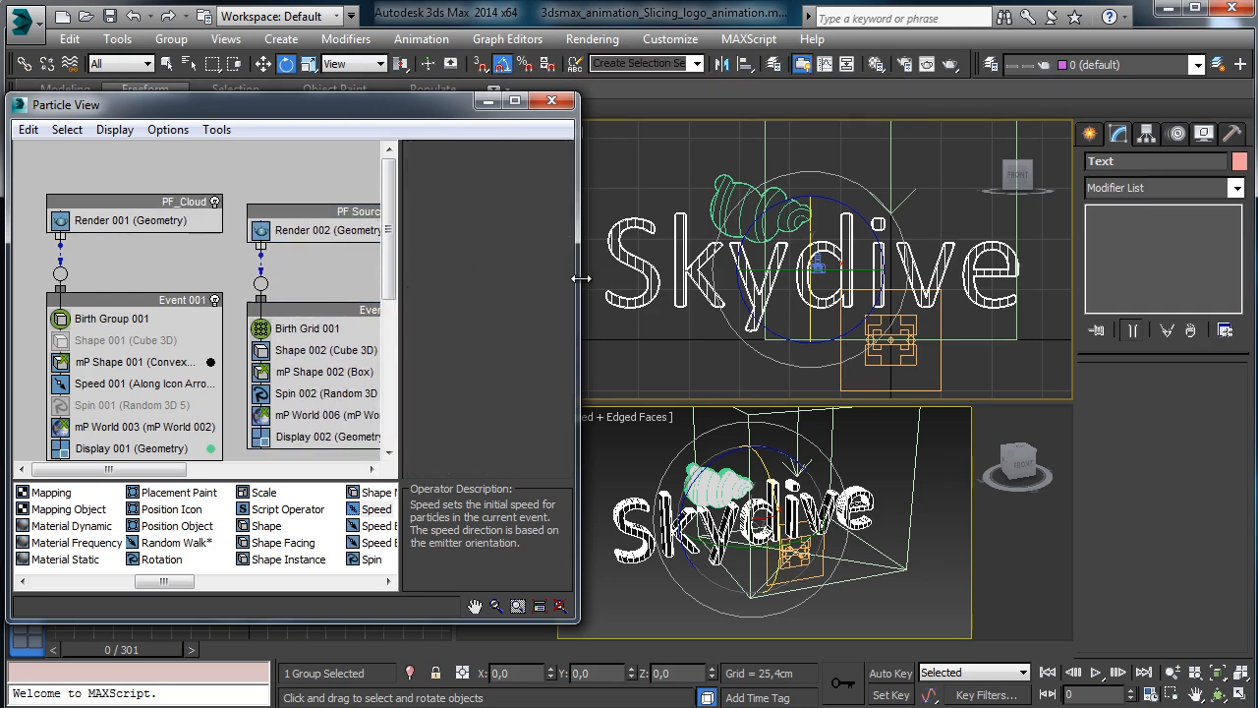
pyautogui.moveTo(581, 279); pyautogui.dragTo(686, 279)
# Rename the new flow's source to PF_Logo.
pyautogui.click(386, 212)
pyautogui.rightClick(379, 211)
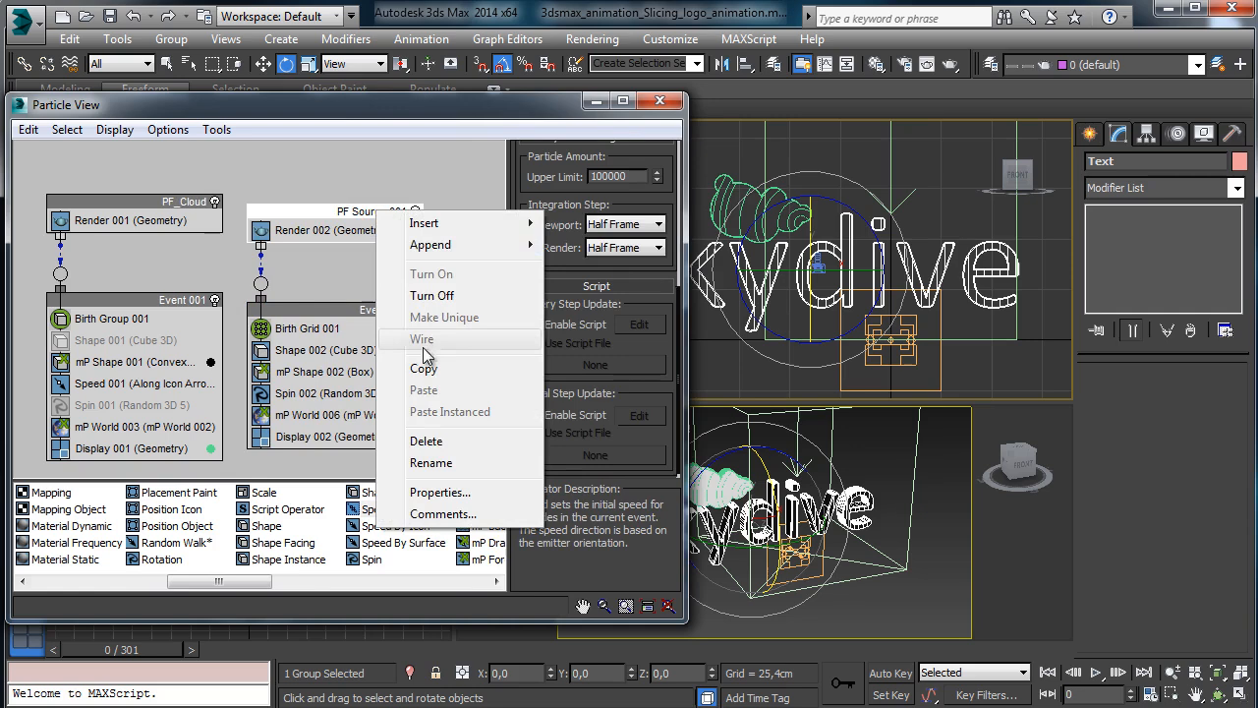
pyautogui.click(430, 462)
pyautogui.write('PF')
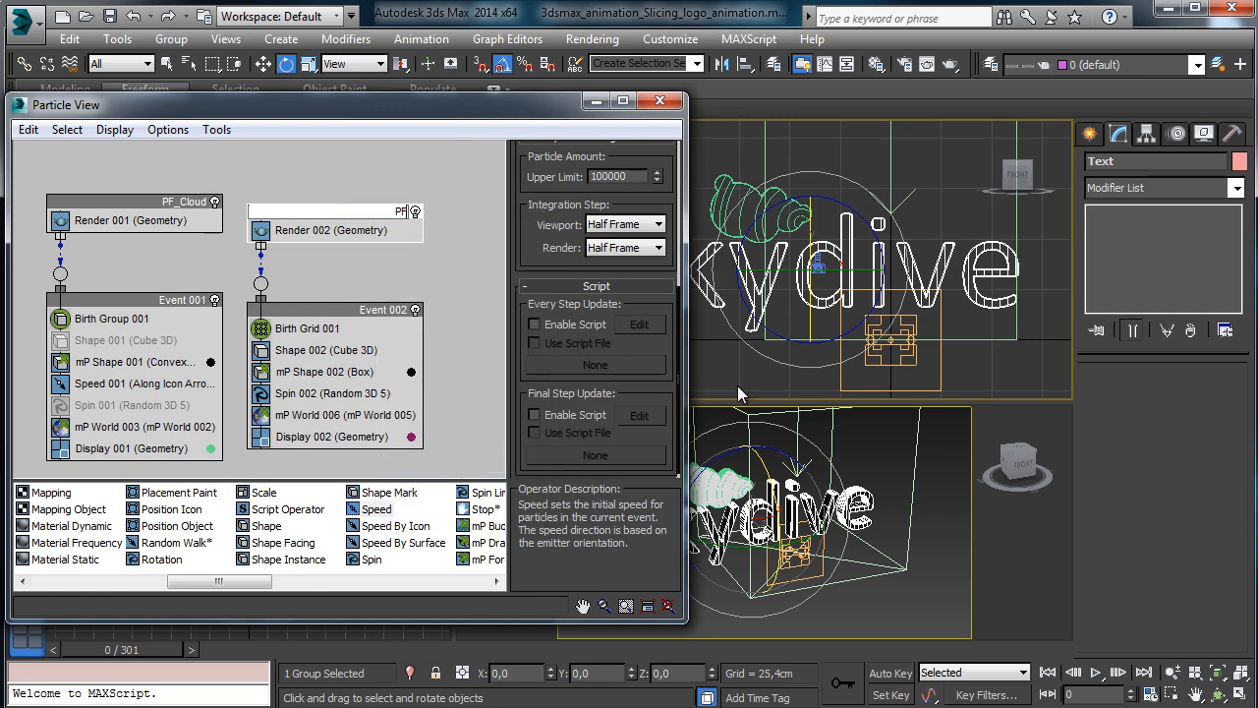
pyautogui.write('_Logo')
pyautogui.press('Return')
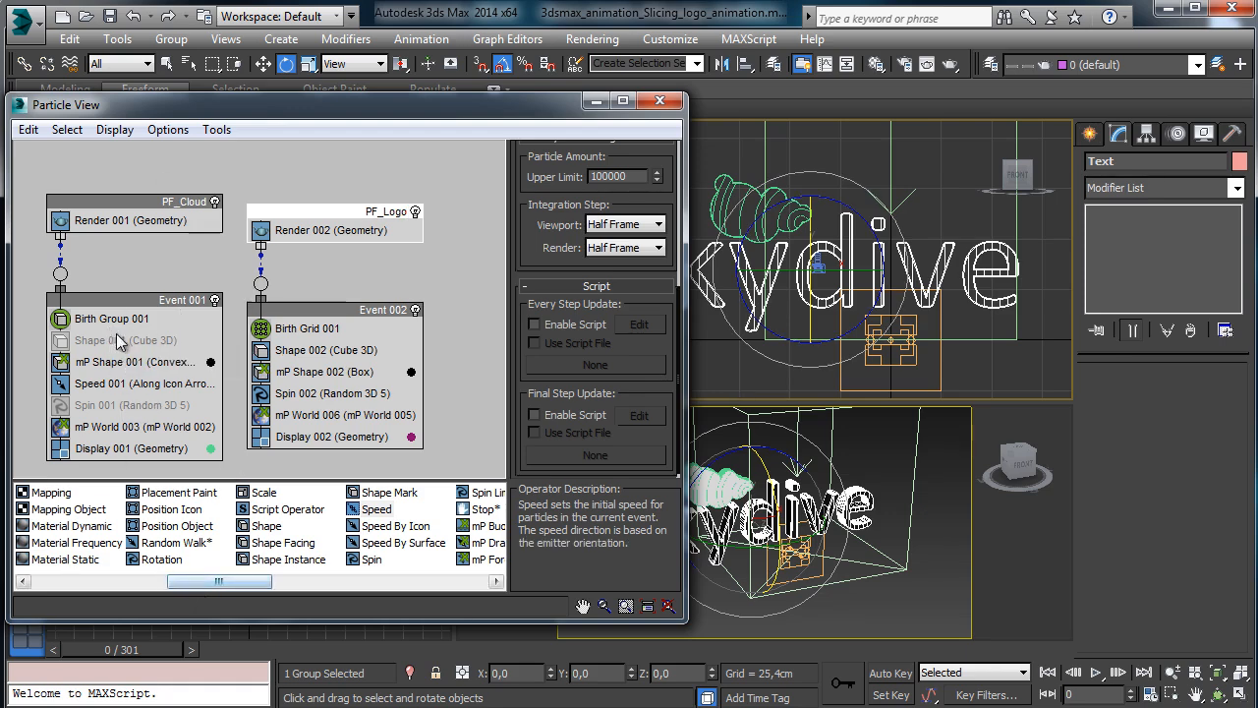
# Add a Birth Group to Event 002 that emits the Text_pieces_074 logo pieces.
pyautogui.moveTo(190, 589); pyautogui.dragTo(56, 588)
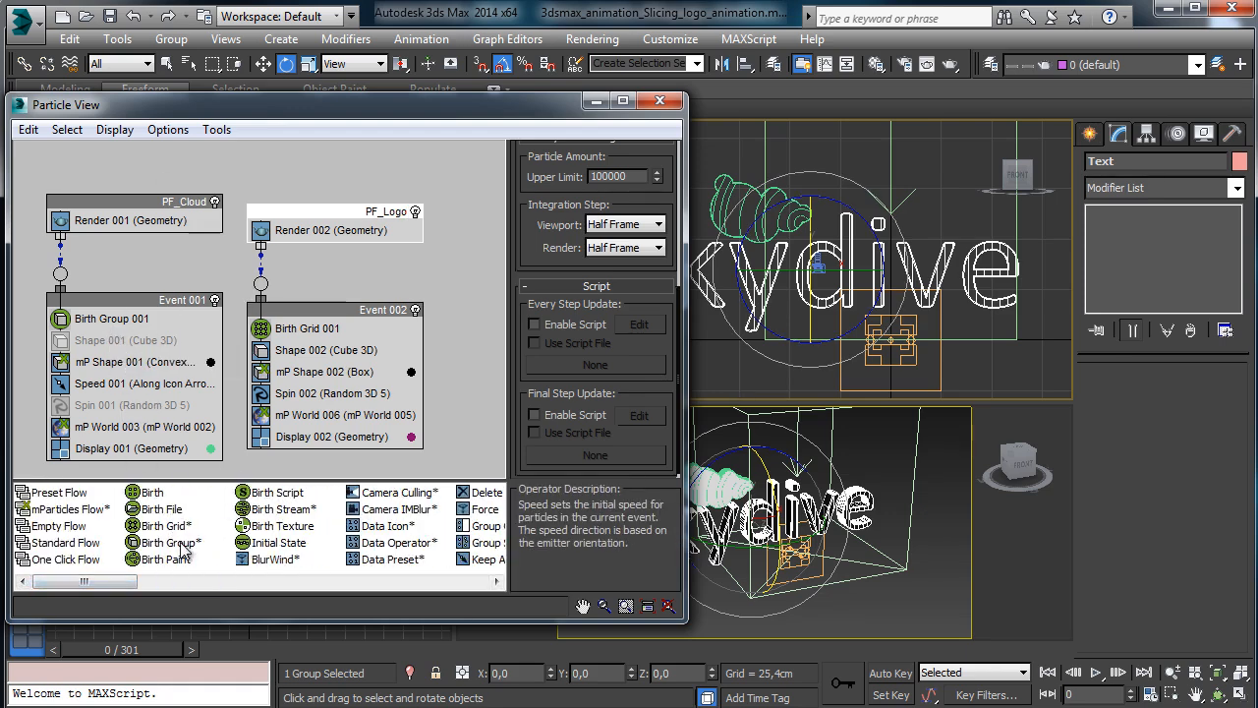
pyautogui.moveTo(172, 542); pyautogui.dragTo(310, 334)
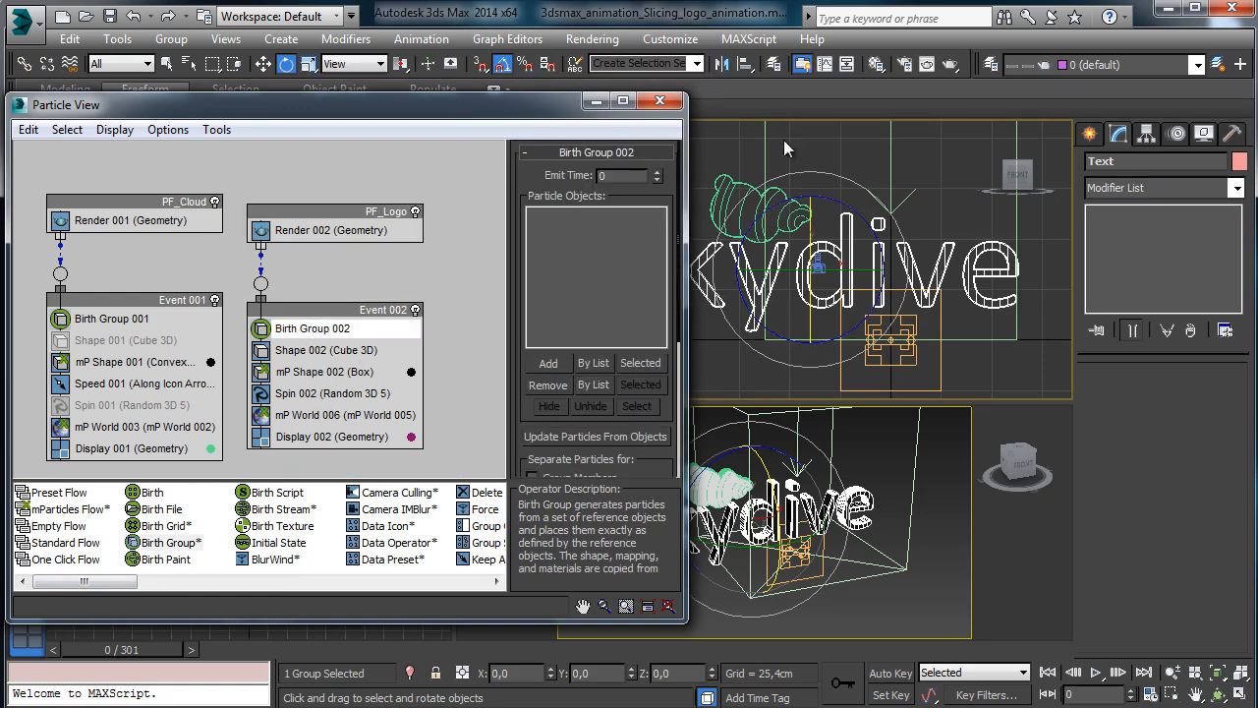
pyautogui.click(548, 364)
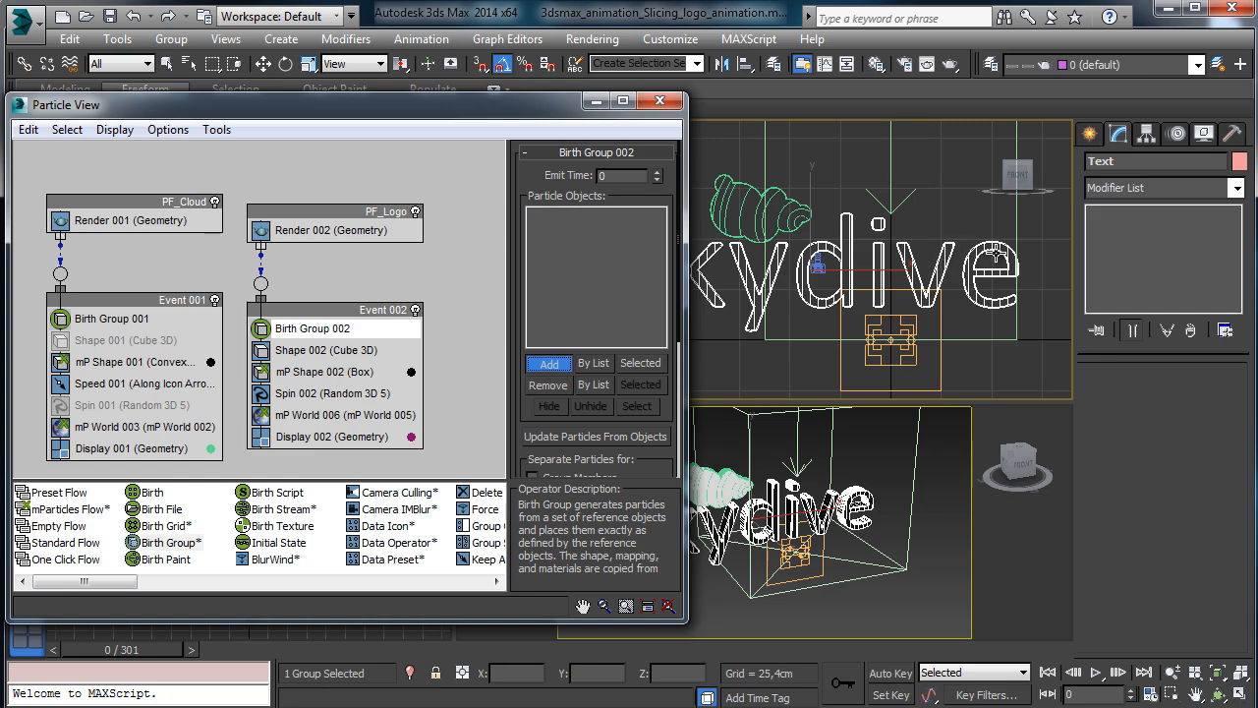
pyautogui.click(986, 253)
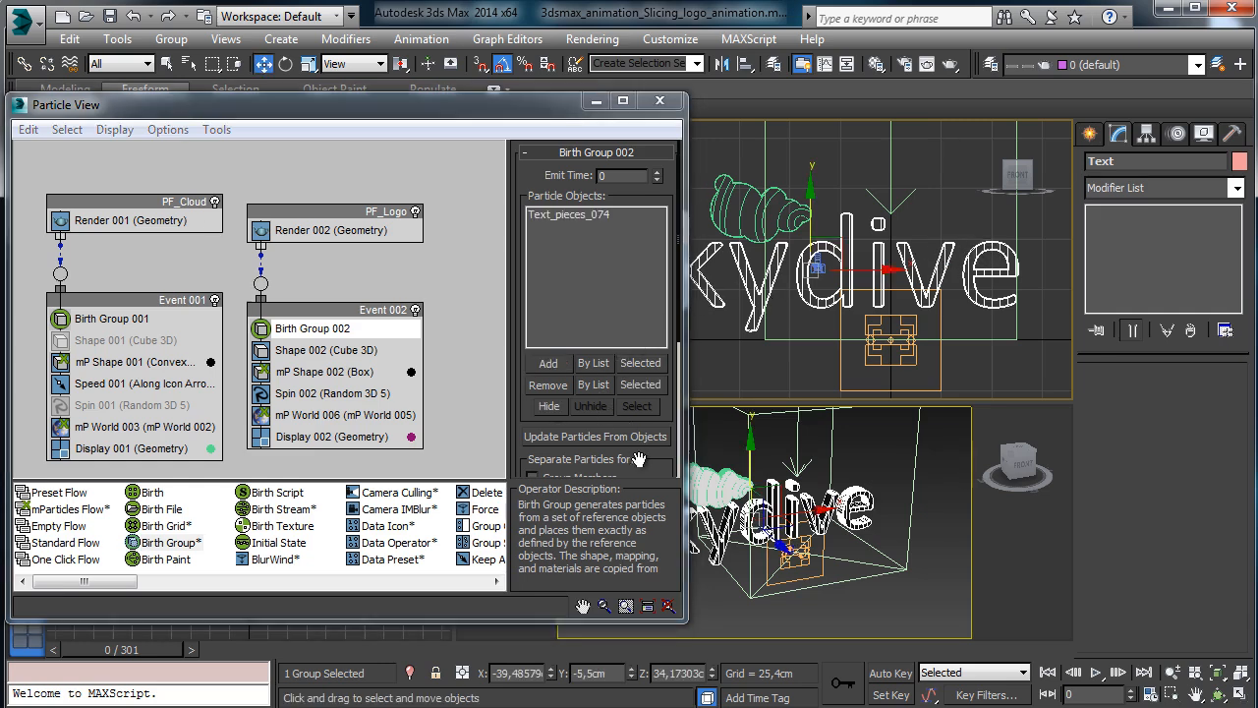
pyautogui.moveTo(638, 460); pyautogui.dragTo(595, 286)
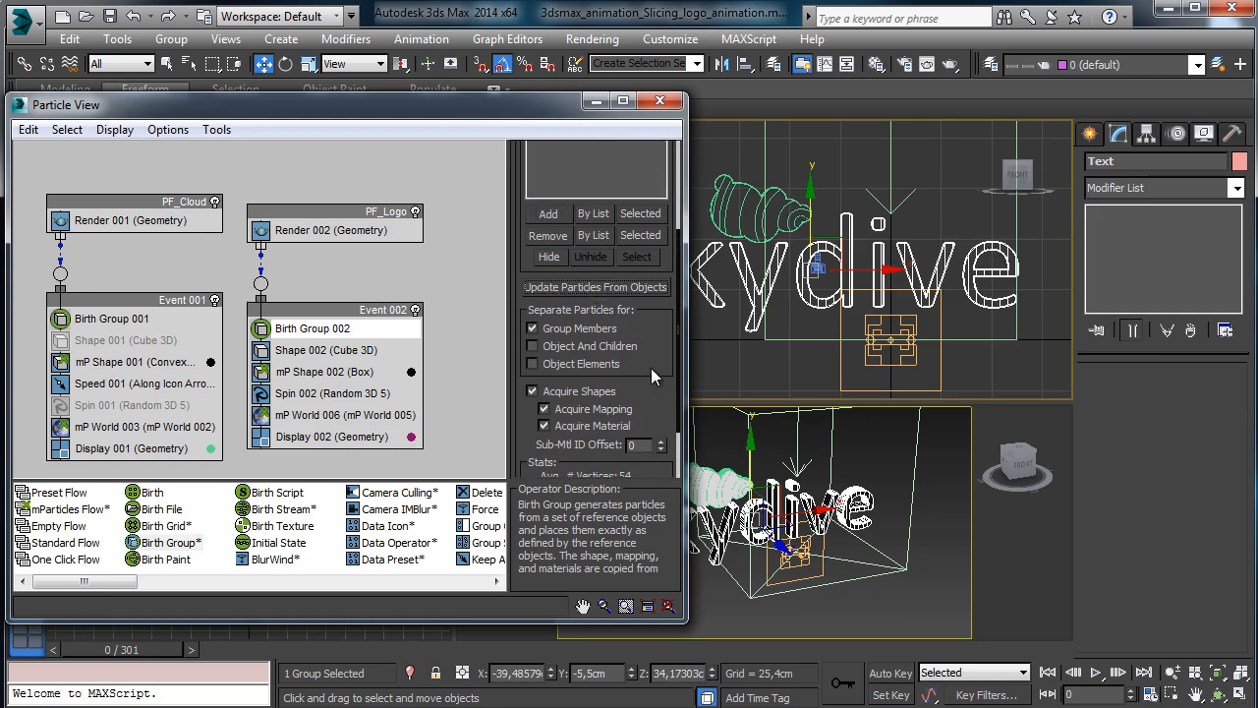
pyautogui.moveTo(653, 391); pyautogui.dragTo(650, 272)
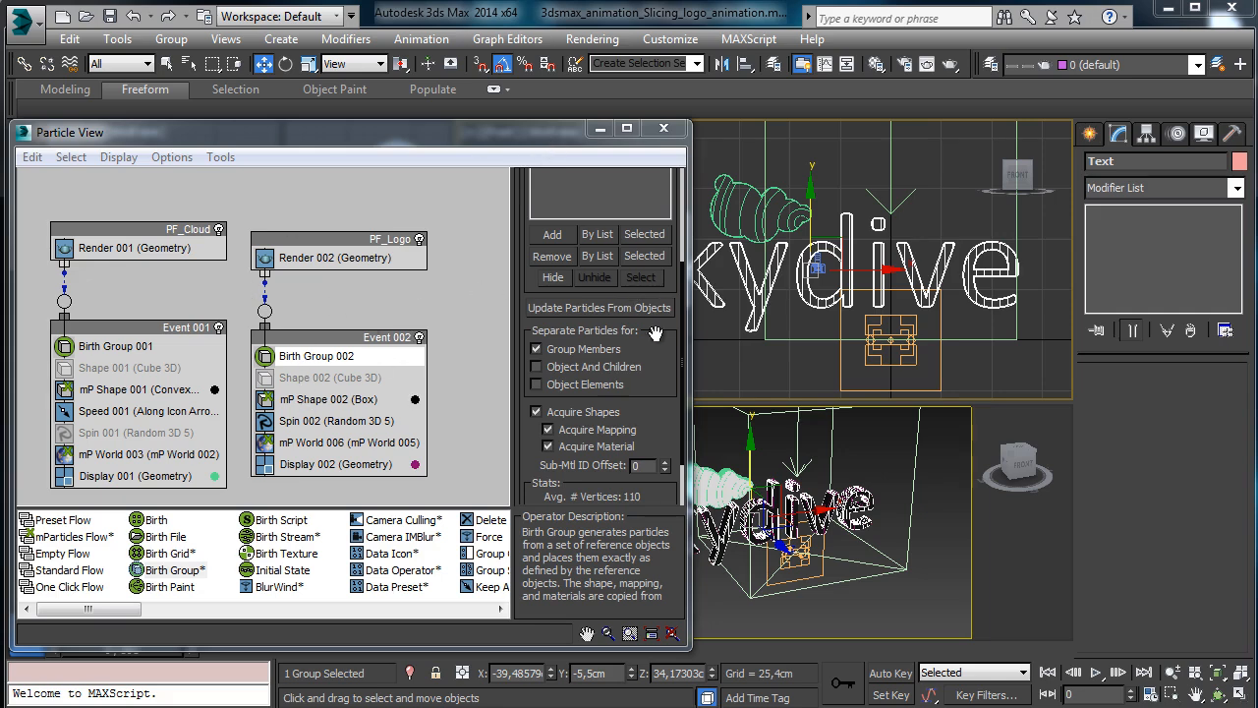
pyautogui.moveTo(339, 133); pyautogui.dragTo(344, 93)
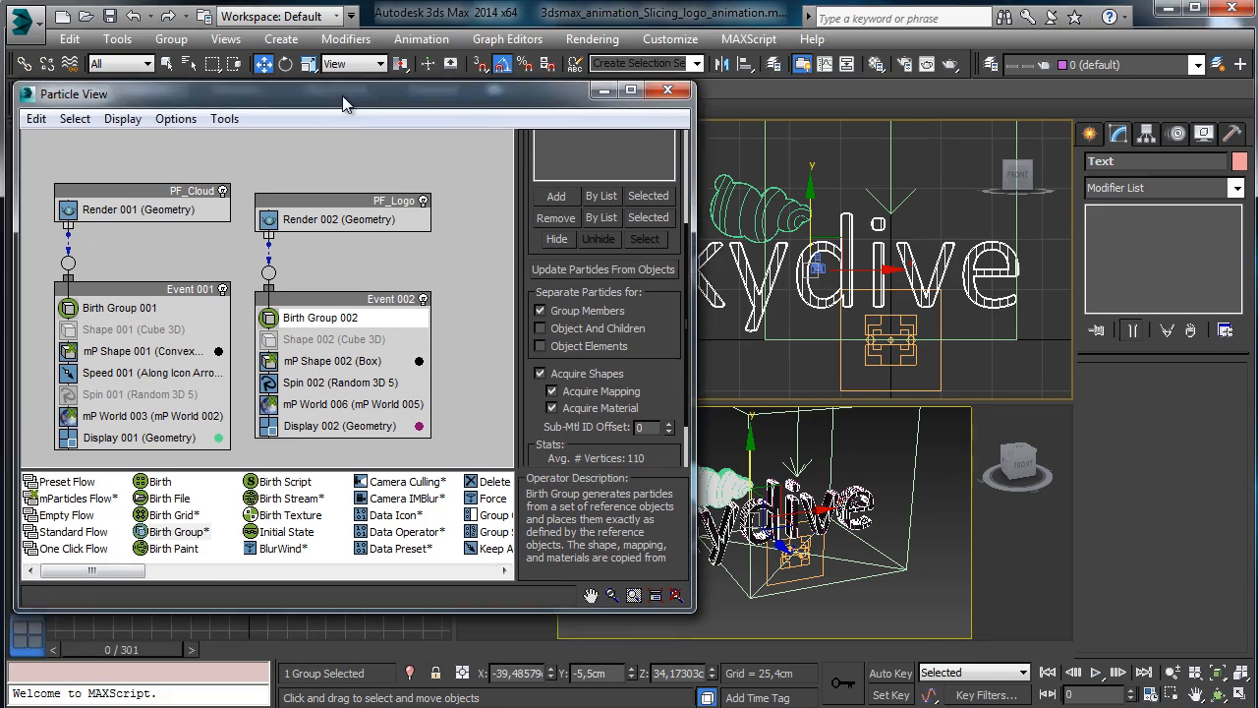
pyautogui.moveTo(123, 650); pyautogui.dragTo(308, 631)
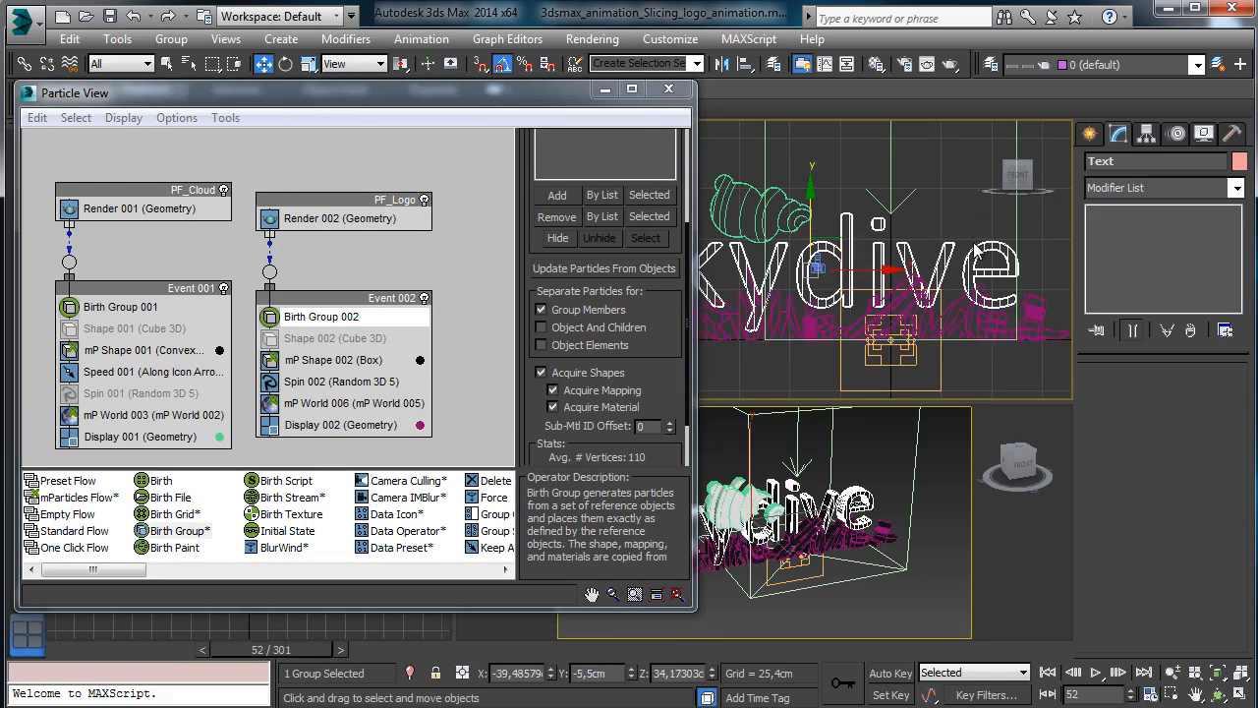
# Hide the Text logo layer, preview the particles, and turn off Spin 002.
pyautogui.click(991, 64)
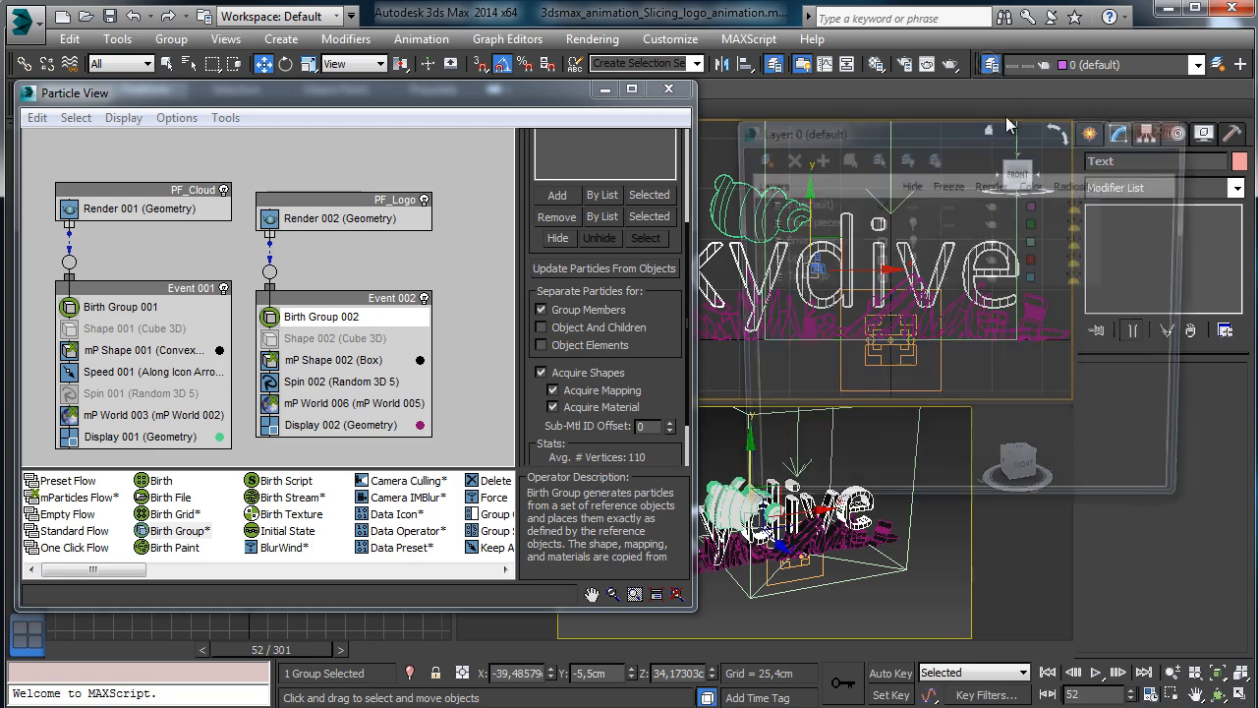
pyautogui.click(908, 280)
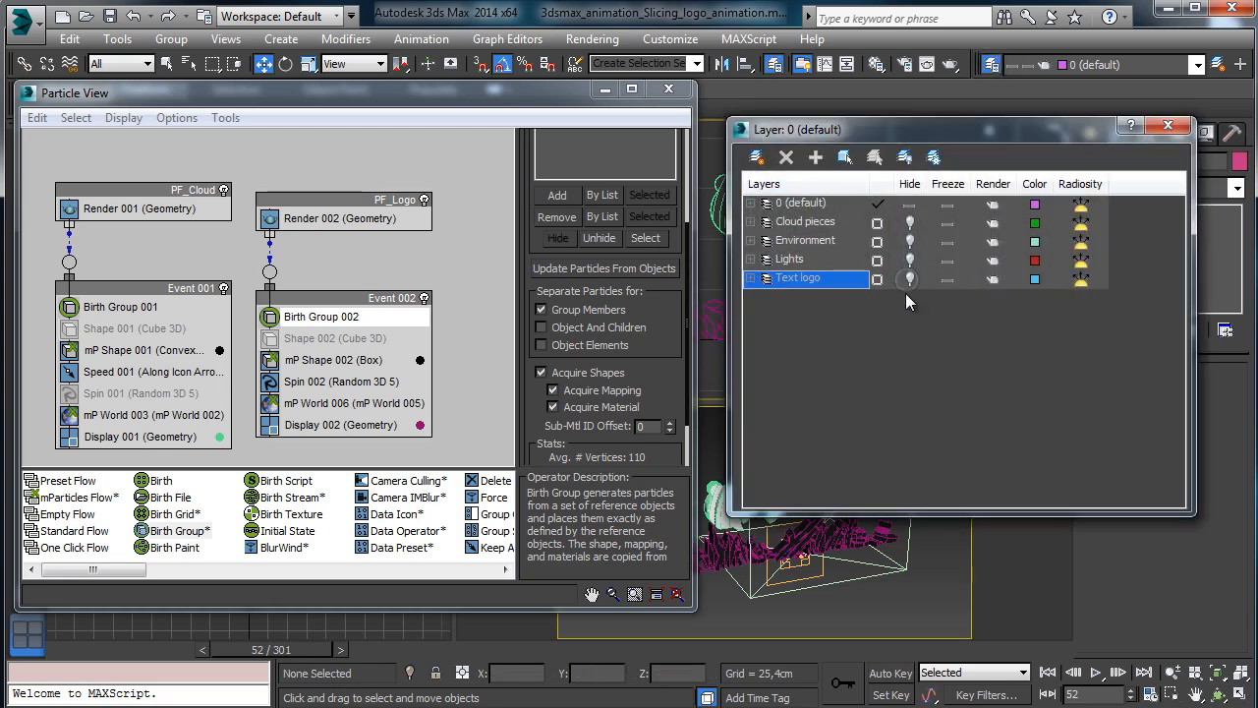
pyautogui.click(1167, 125)
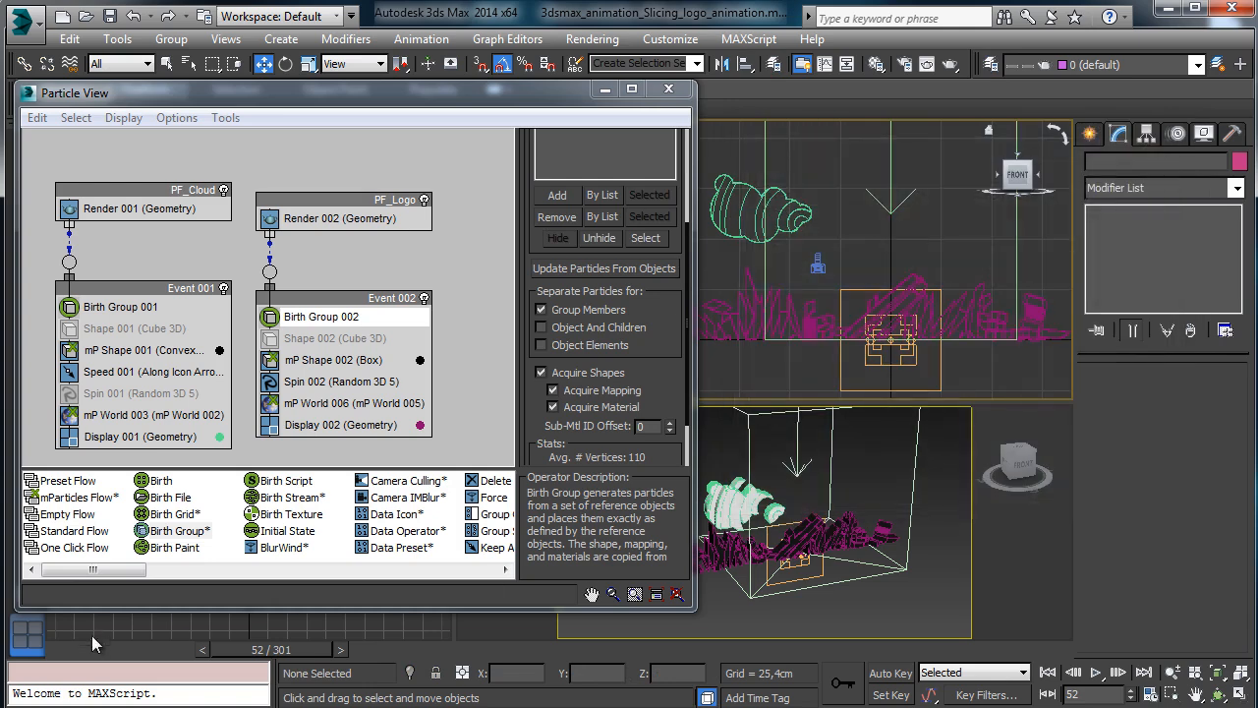
pyautogui.moveTo(93, 651); pyautogui.dragTo(293, 655)
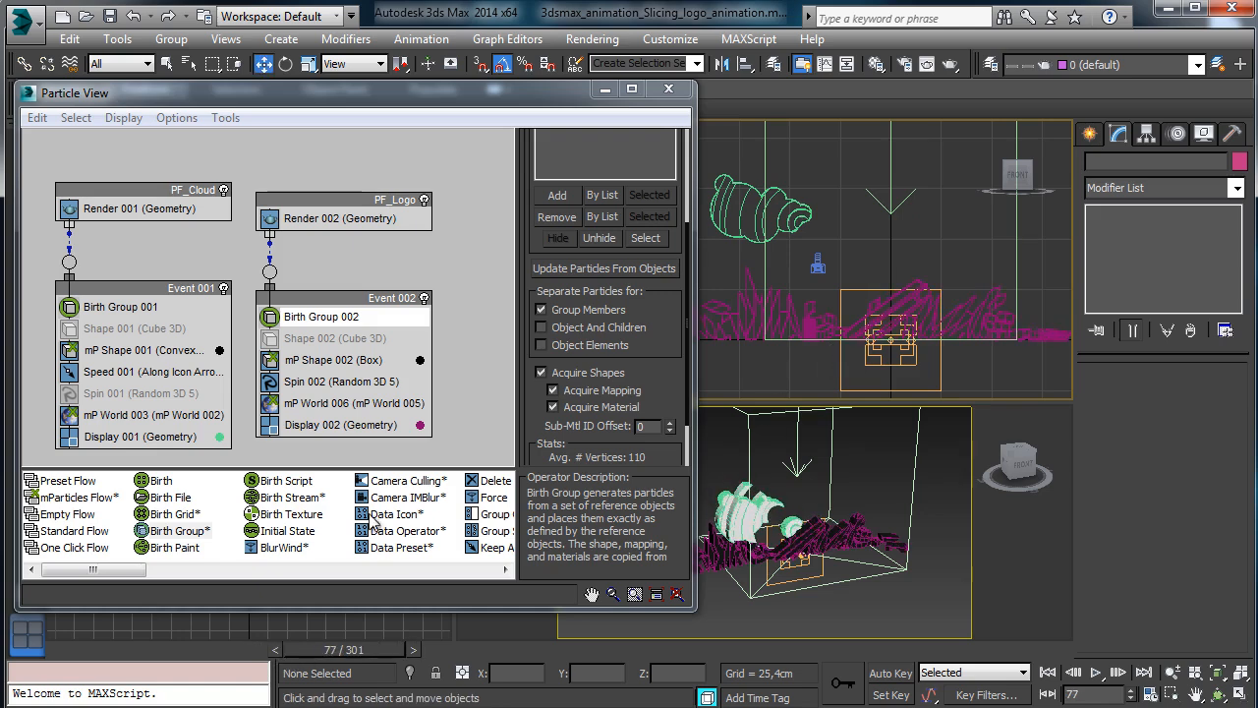
pyautogui.click(61, 654)
pyautogui.click(269, 381)
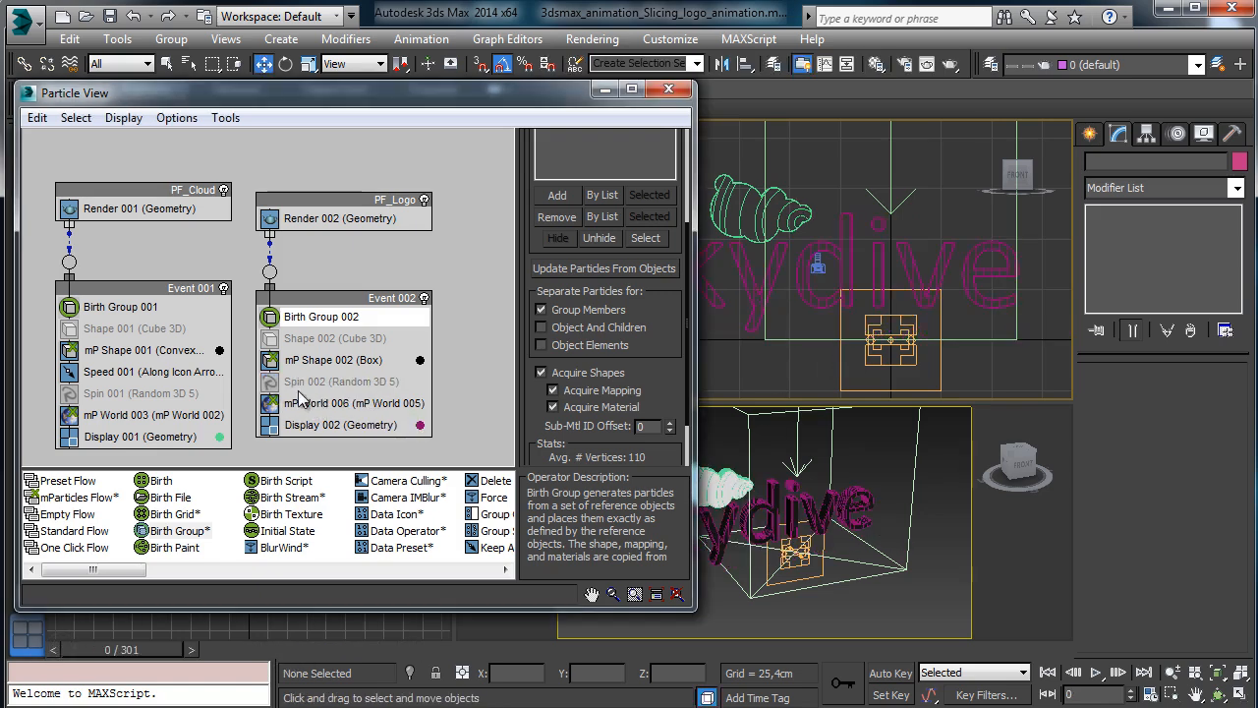
# Turn off Apply Gravity and Ground Collision Plane on mP World 005, then preview.
pyautogui.click(334, 404)
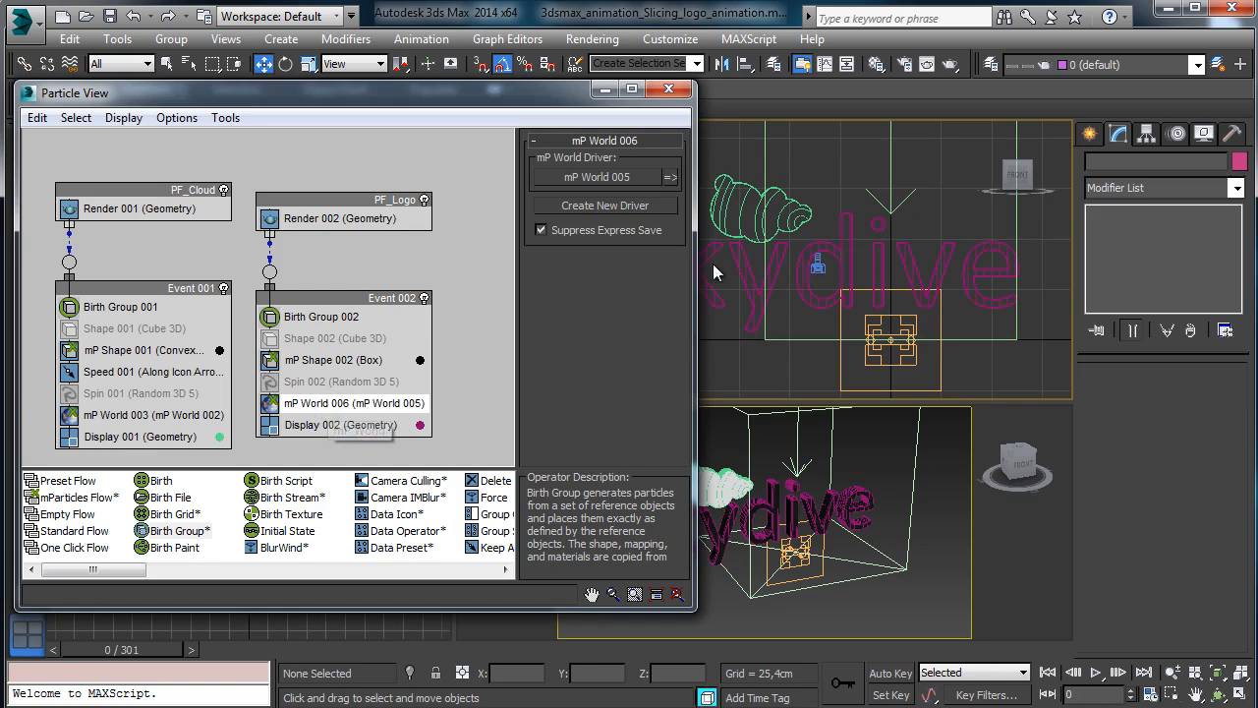
pyautogui.click(671, 176)
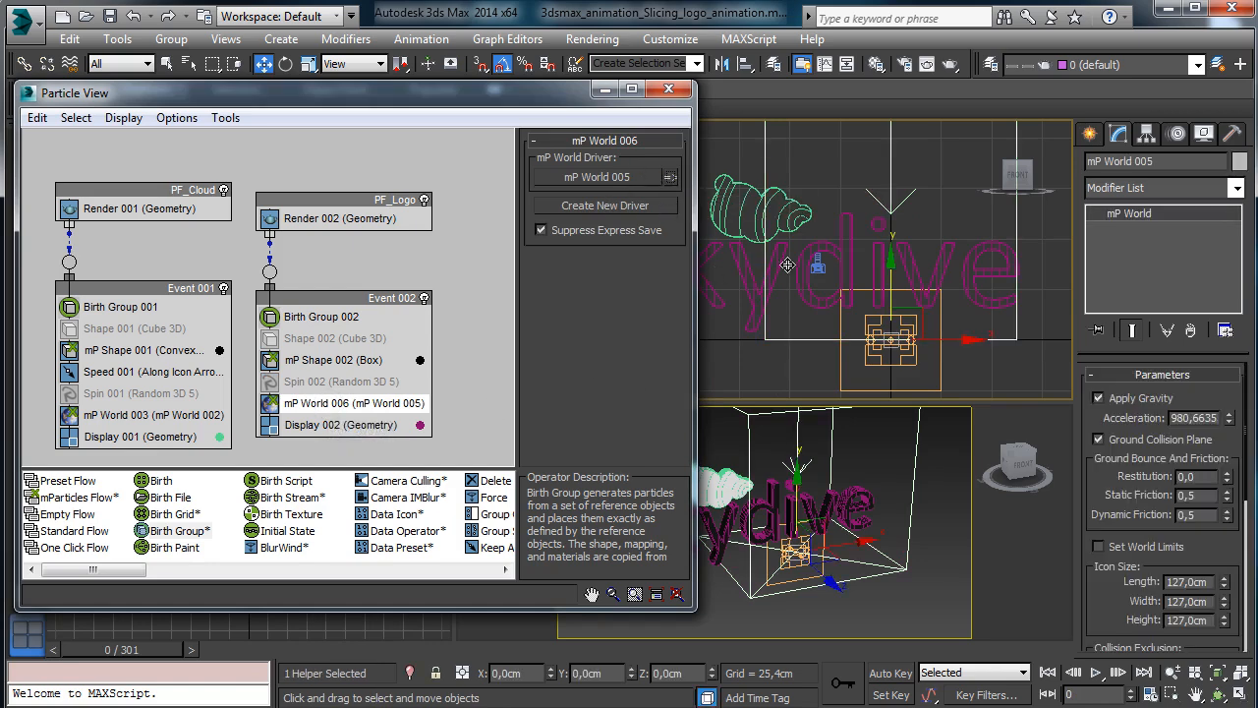
pyautogui.click(1130, 398)
pyautogui.click(1130, 440)
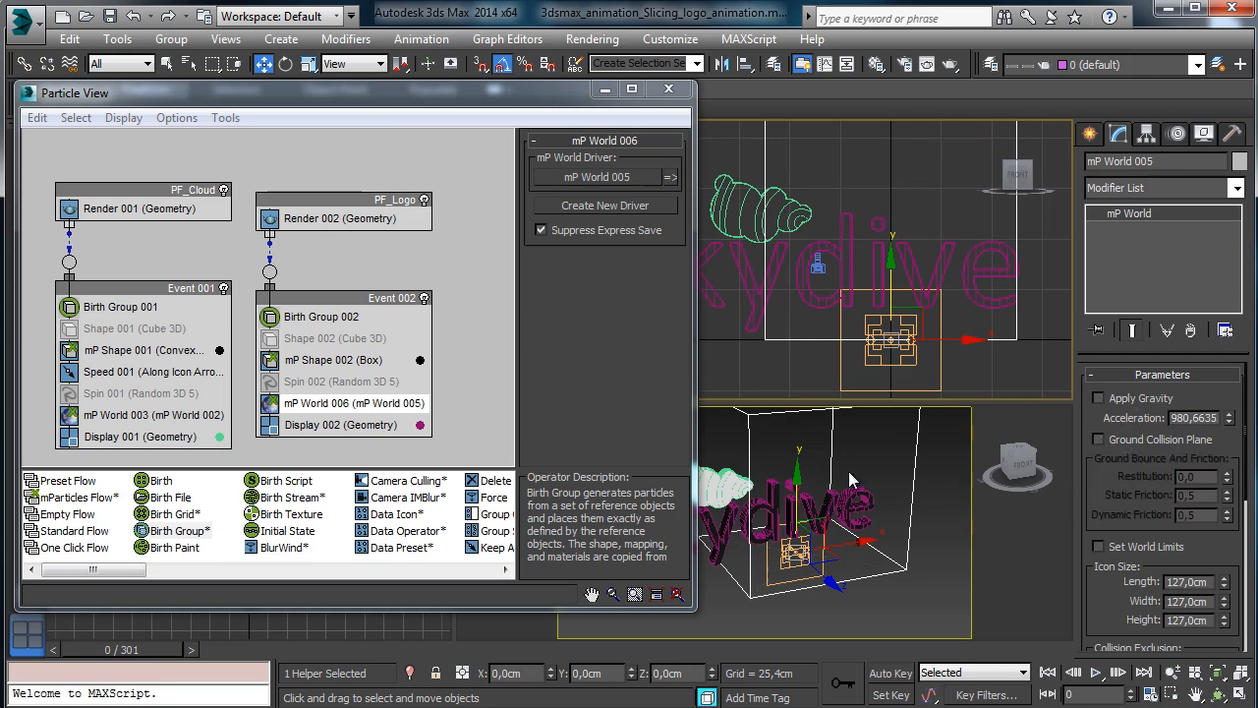
pyautogui.moveTo(106, 661); pyautogui.dragTo(430, 661)
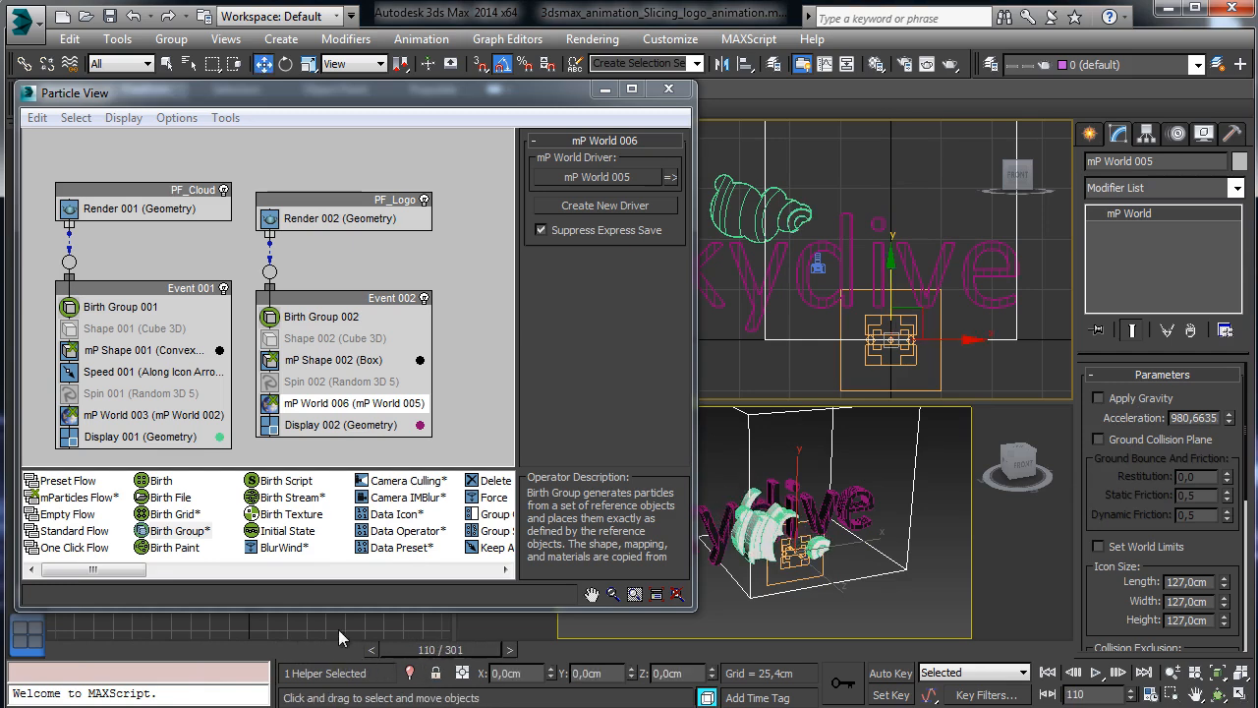
pyautogui.click(71, 647)
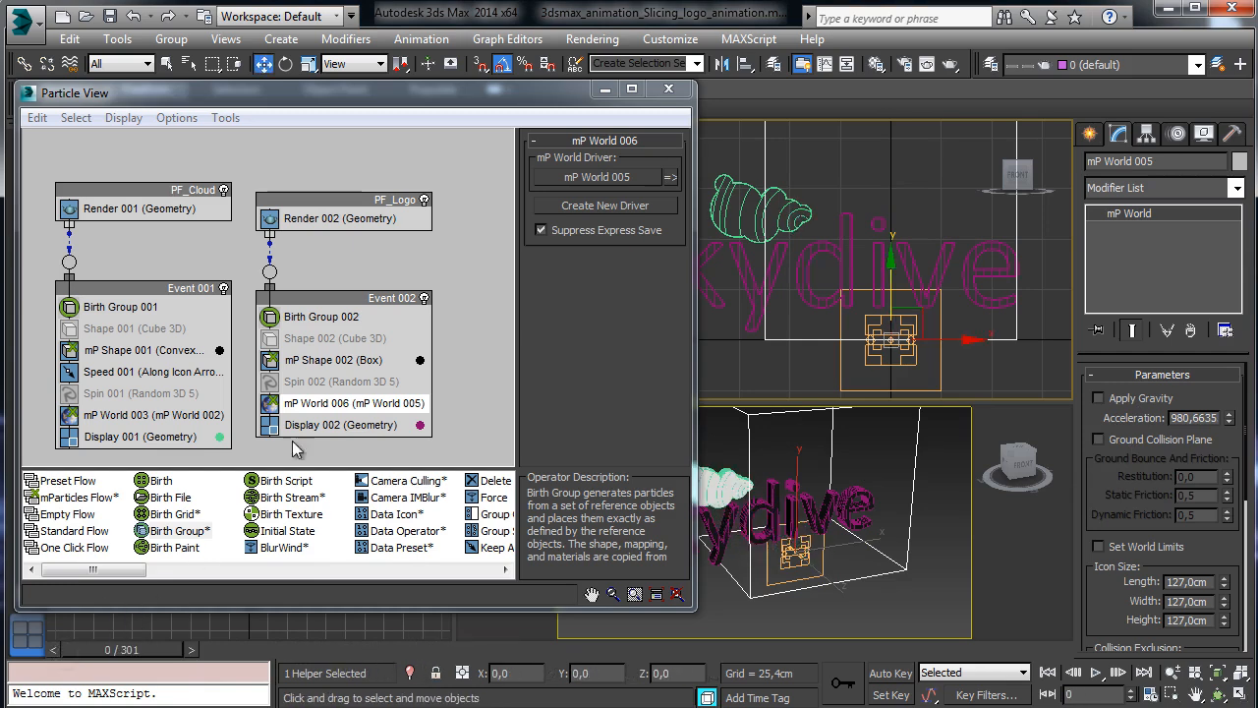
# Set mP Shape 002 to collide as Convex Hull and preview the collisions.
pyautogui.click(364, 359)
pyautogui.click(640, 167)
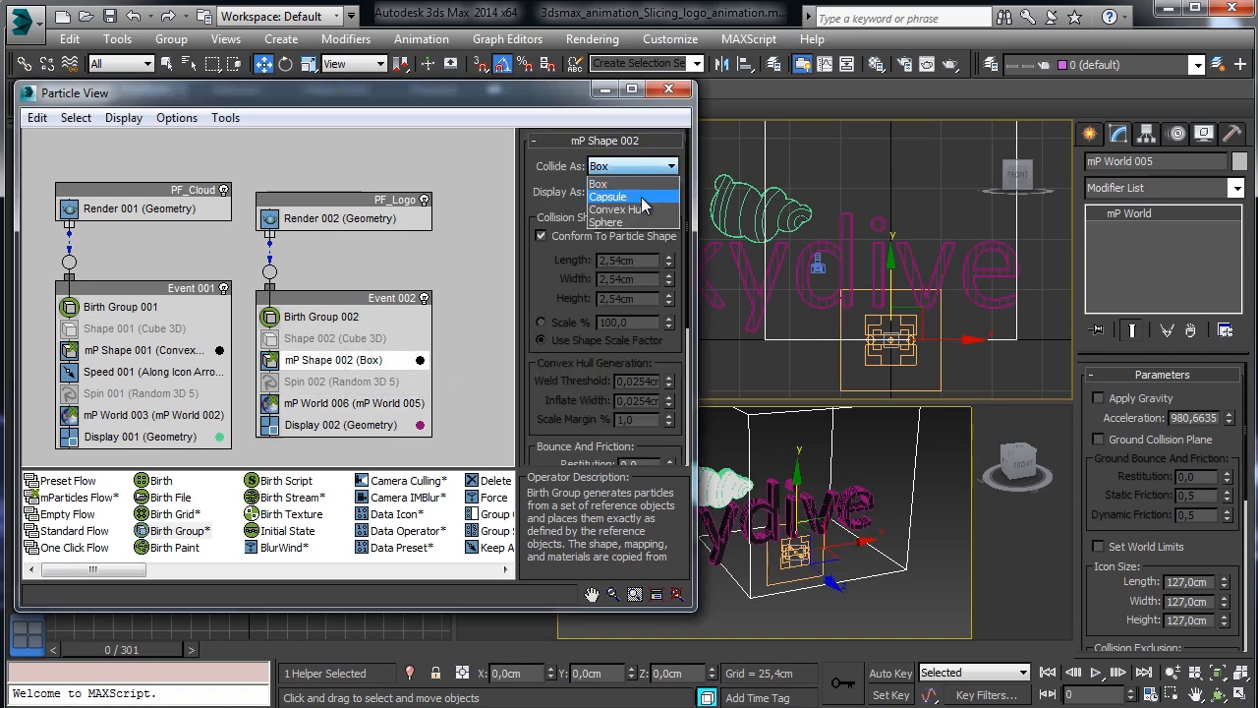
pyautogui.click(639, 208)
pyautogui.moveTo(157, 649); pyautogui.dragTo(30, 656)
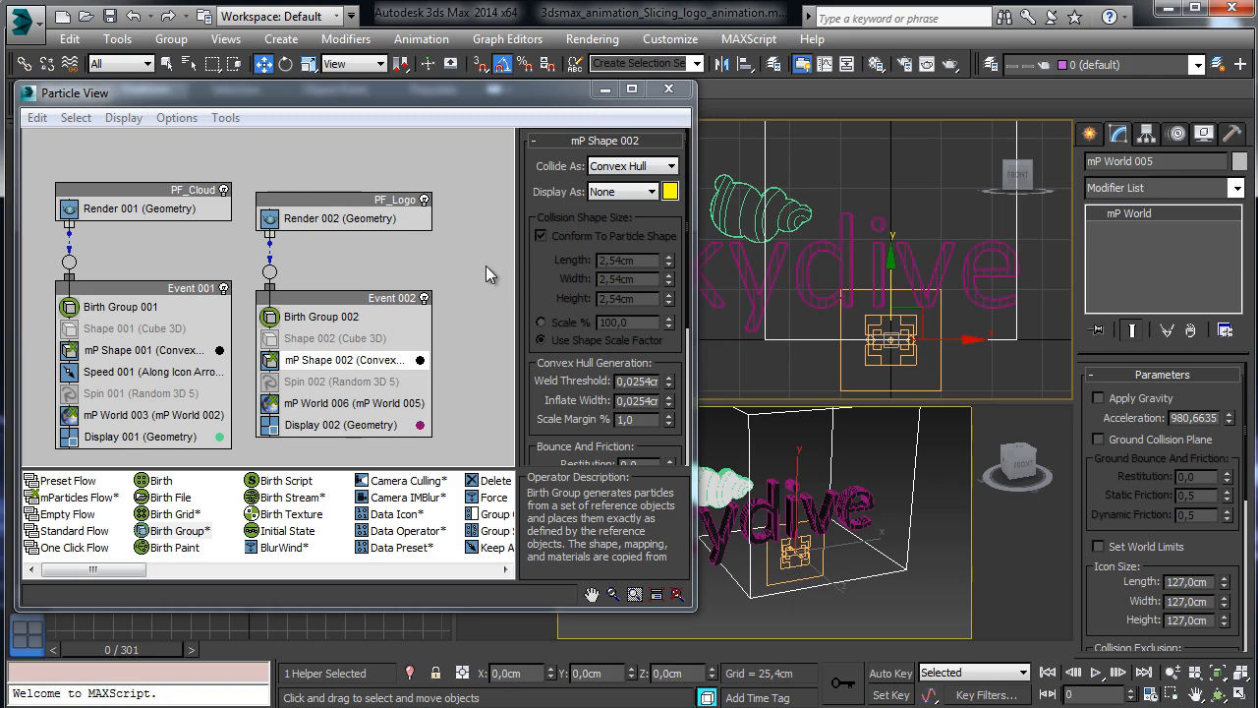
# Copy Speed 001 into Event 002 and preview the logo pieces scattering.
pyautogui.click(130, 378)
pyautogui.rightClick(131, 381)
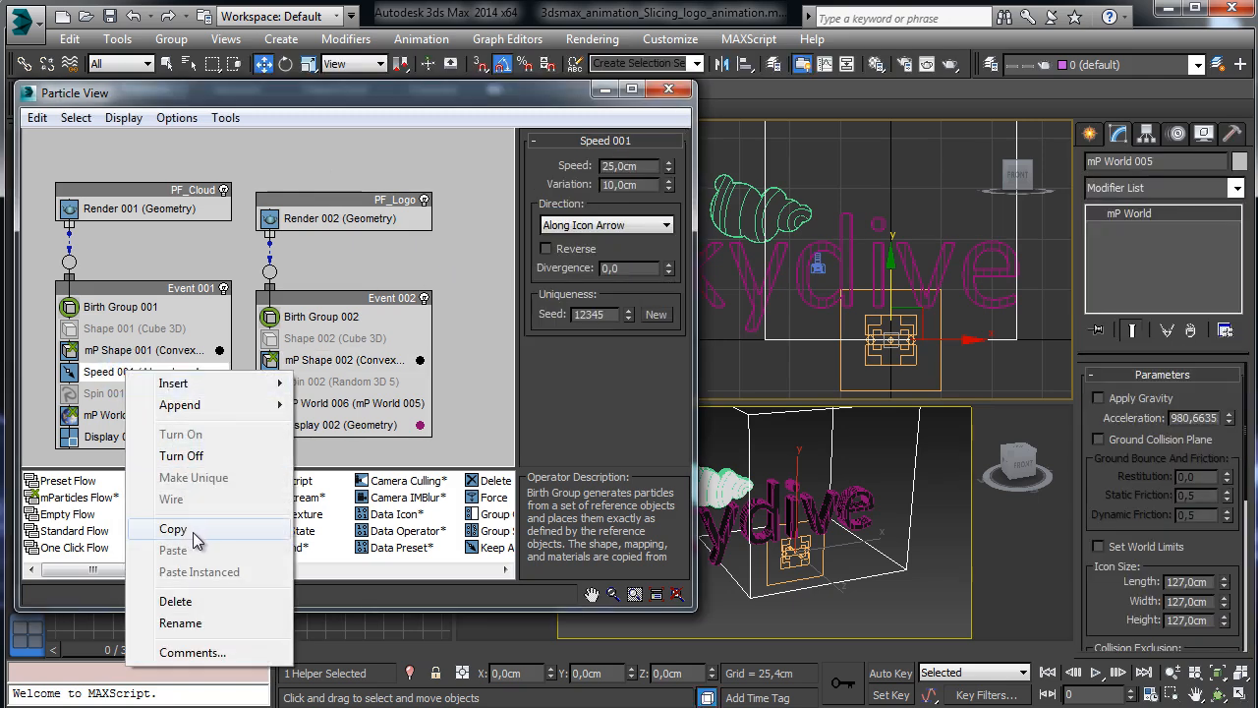
pyautogui.click(195, 536)
pyautogui.rightClick(298, 374)
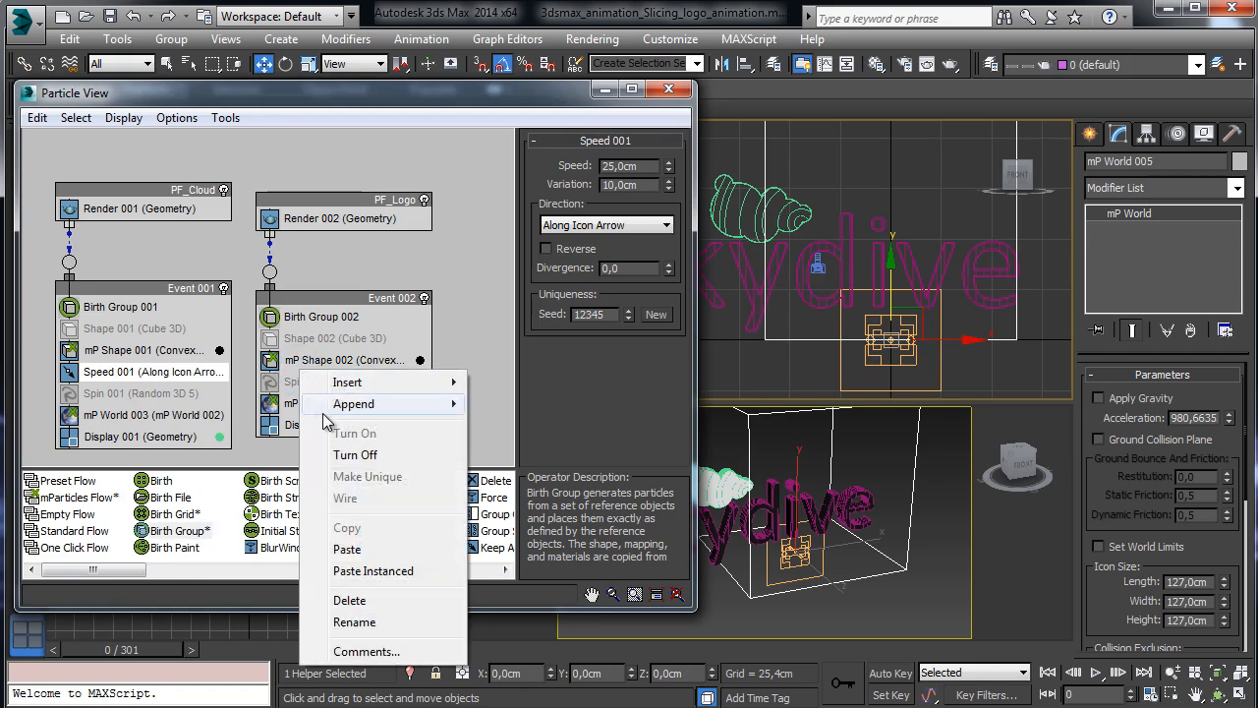
pyautogui.click(350, 551)
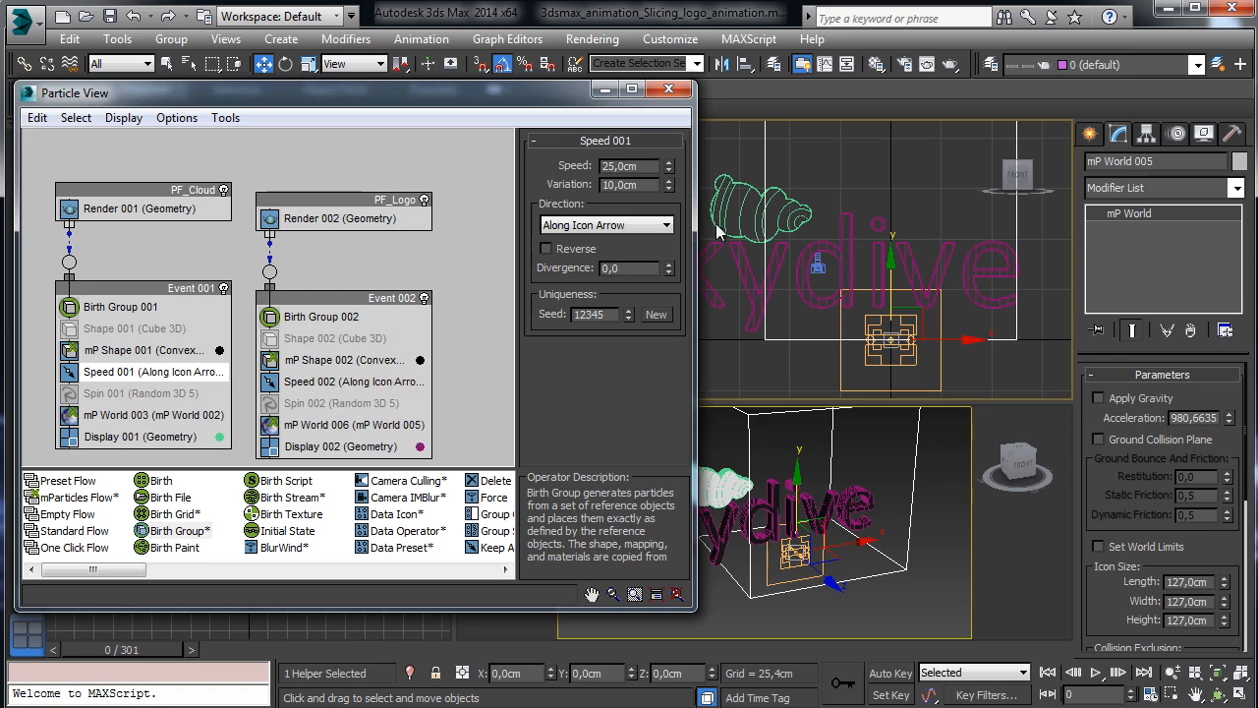
pyautogui.moveTo(189, 646); pyautogui.dragTo(629, 664)
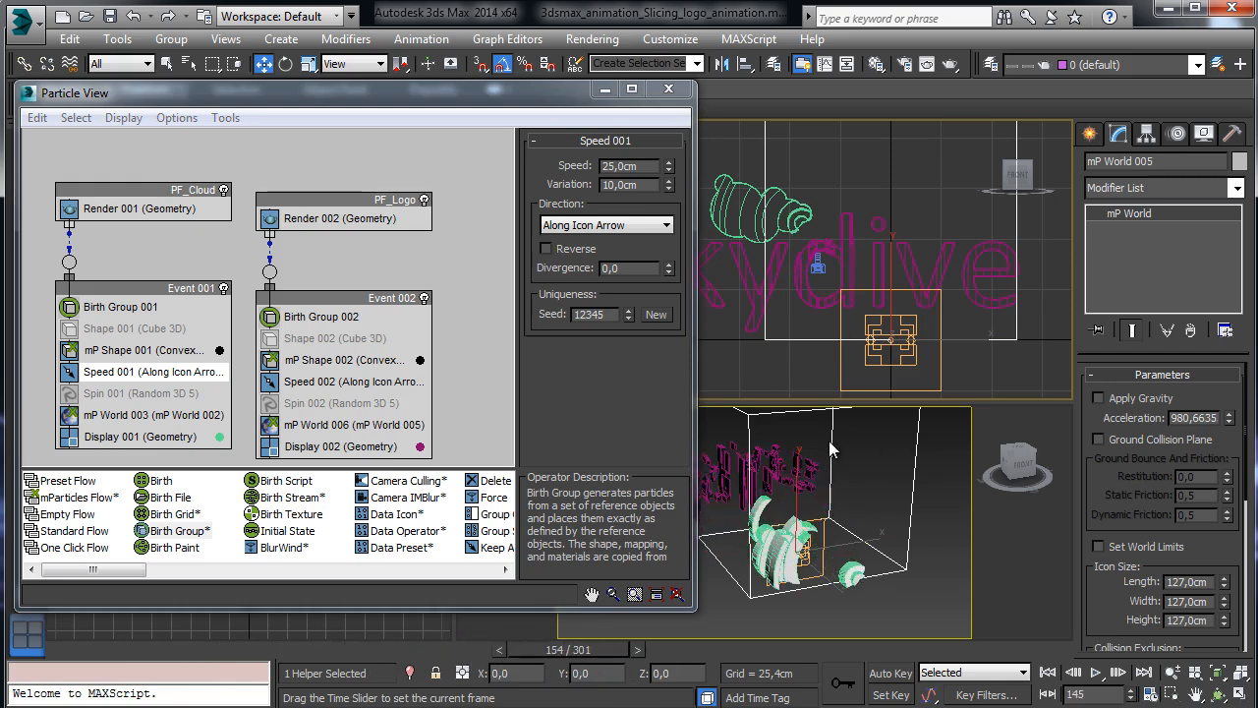
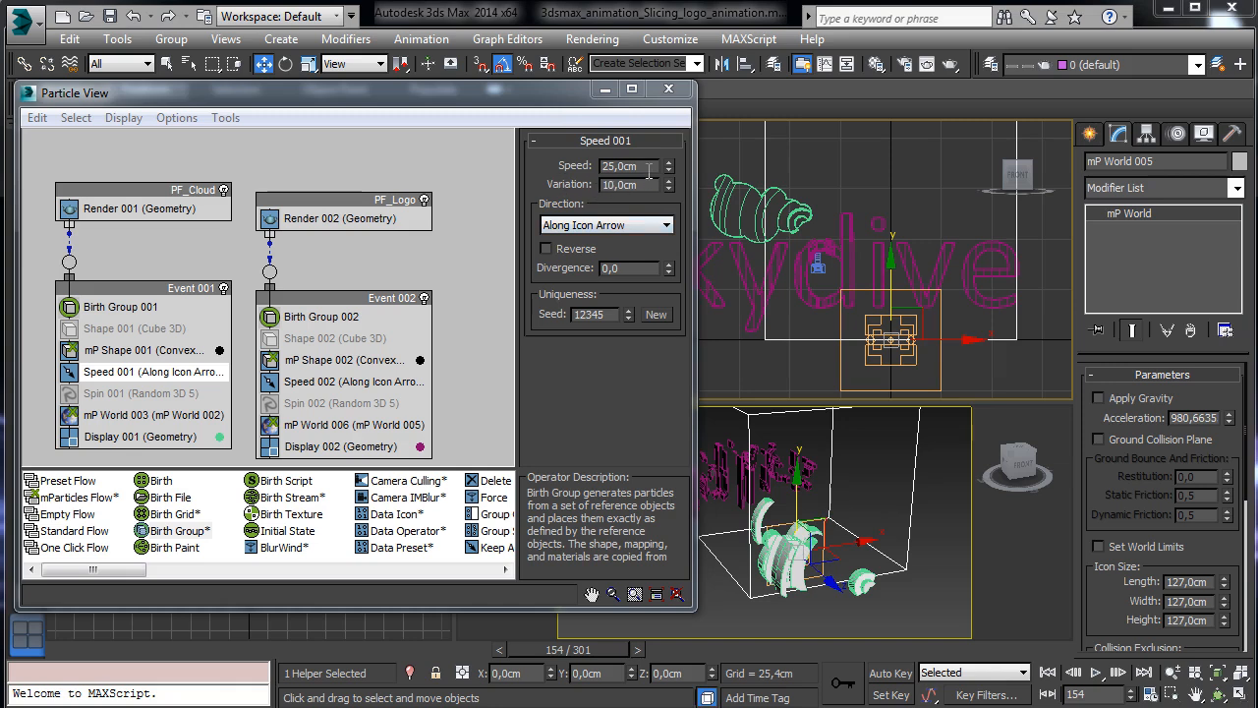
# Close Particle View and show Camera001 in a single maximized viewport.
pyautogui.click(667, 92)
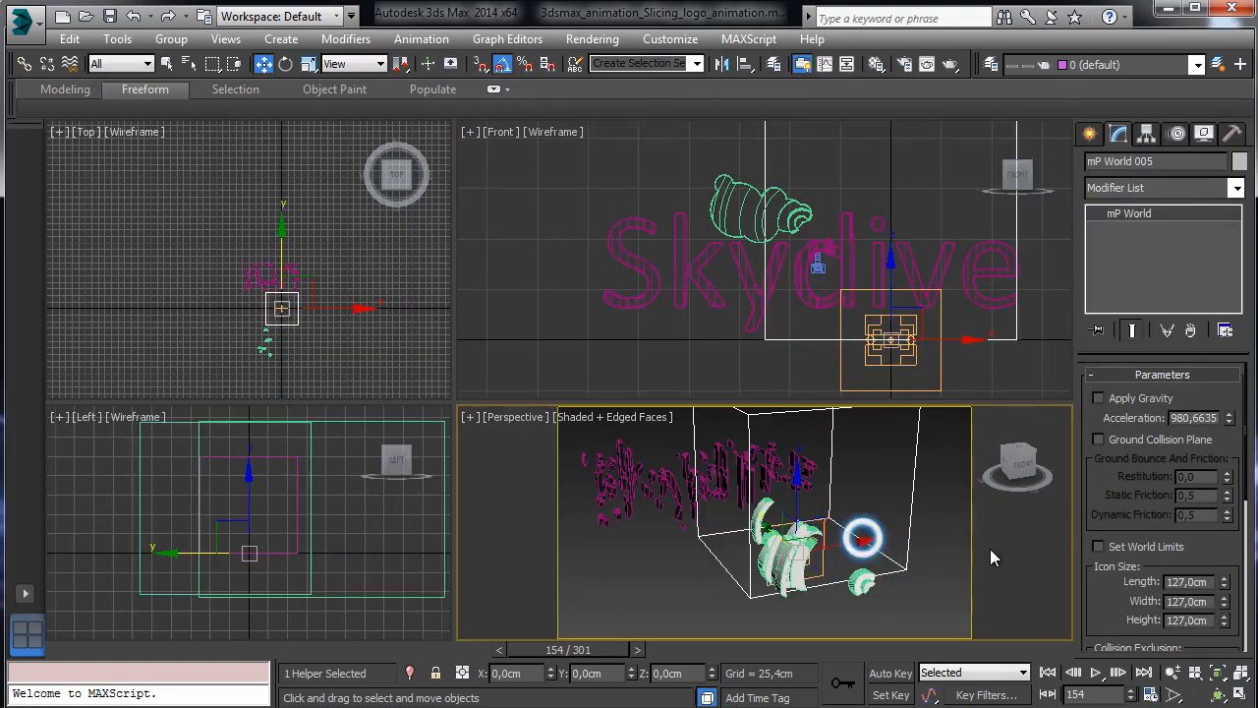
pyautogui.click(1239, 693)
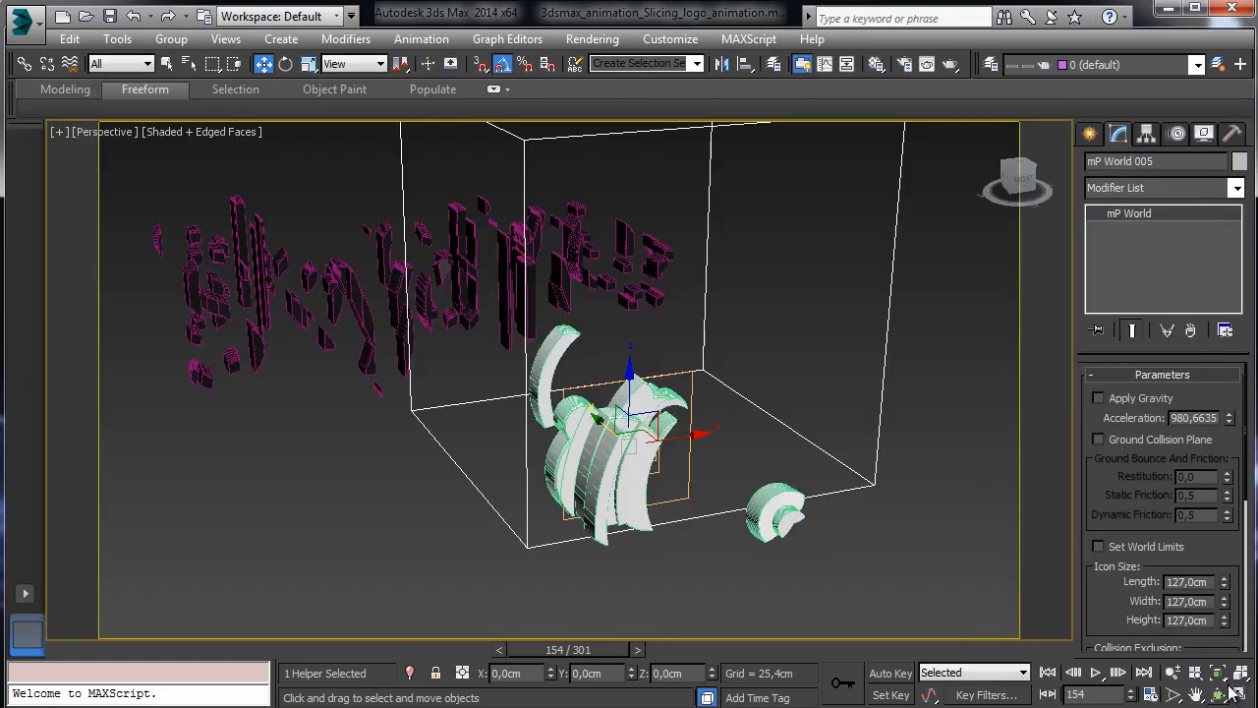
pyautogui.click(108, 135)
pyautogui.moveTo(157, 153)
pyautogui.click(449, 153)
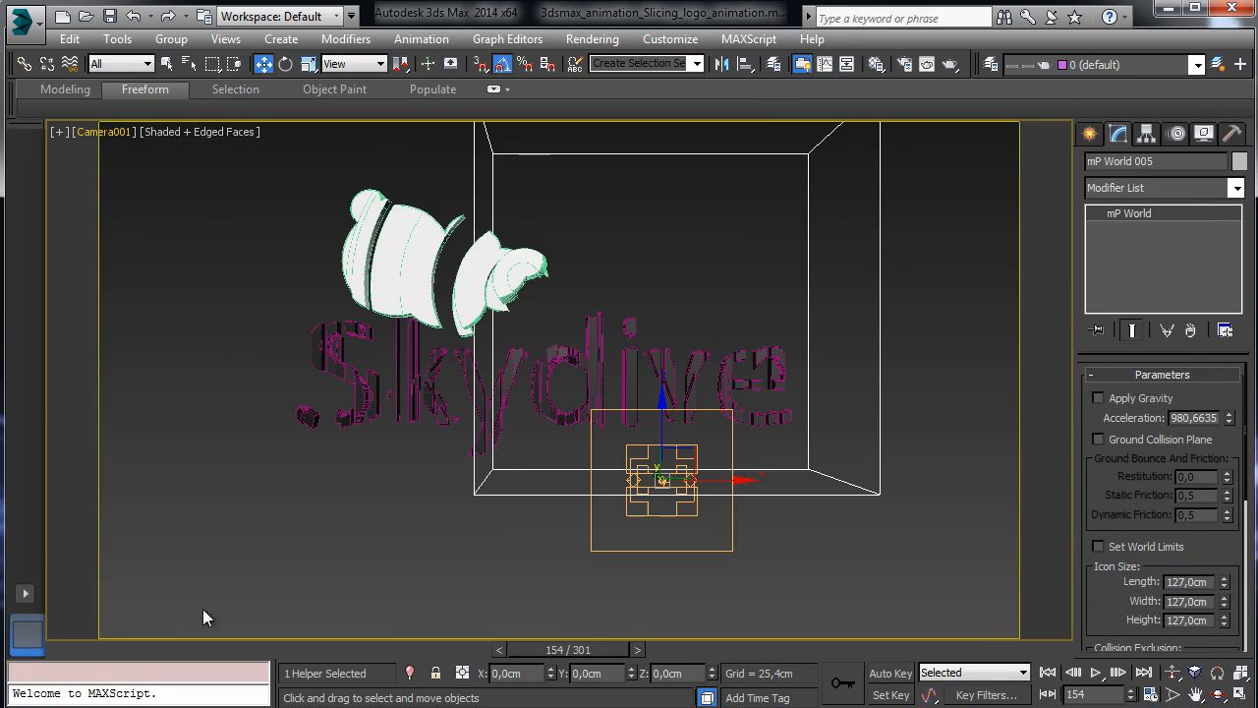
# Scrub the animation to watch the logo break apart, then return to frame 0.
pyautogui.moveTo(137, 652); pyautogui.dragTo(356, 676)
pyautogui.moveTo(457, 673); pyautogui.dragTo(743, 672)
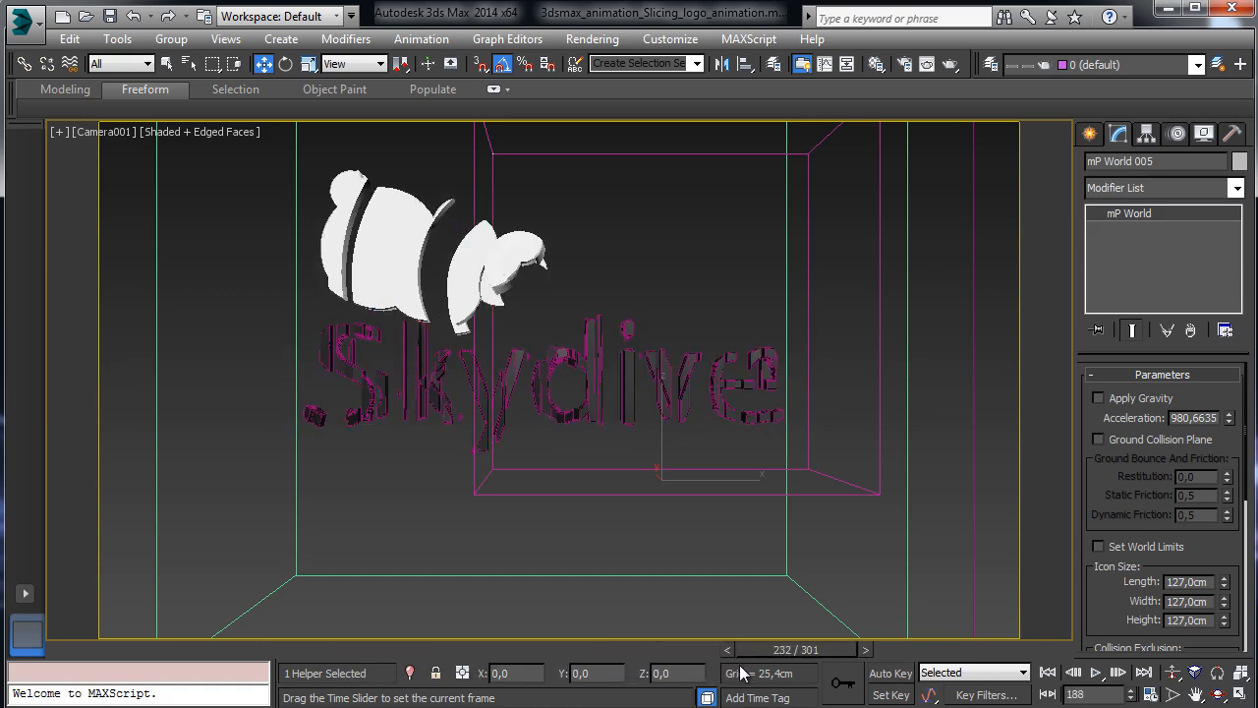
pyautogui.click(61, 651)
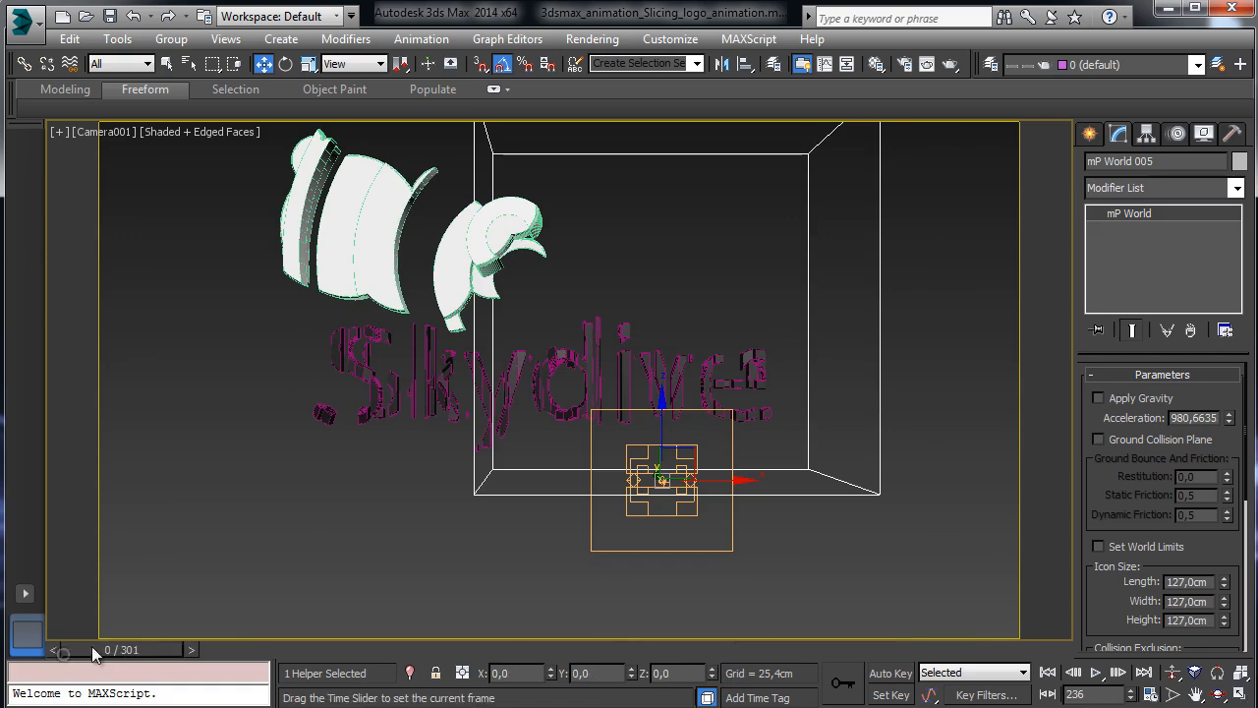
pyautogui.click(102, 131)
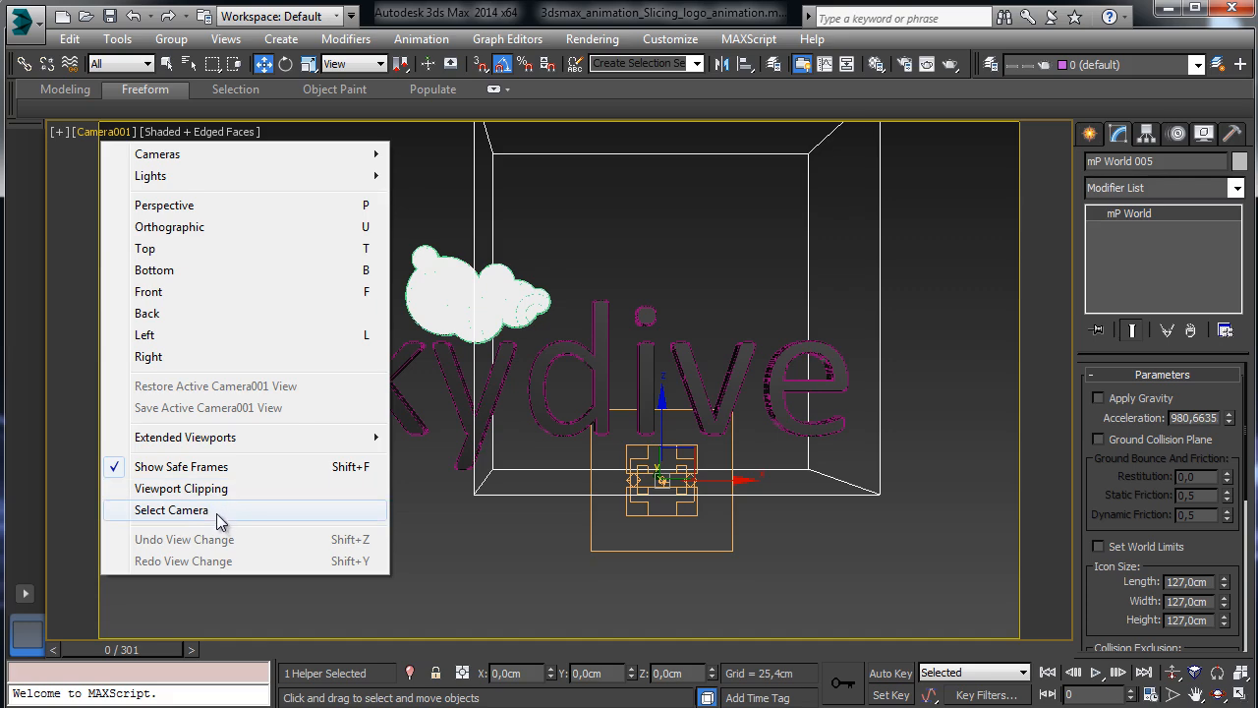
# Select Camera001 from its viewport menu, check frame 200, then return to frame 0.
pyautogui.click(171, 510)
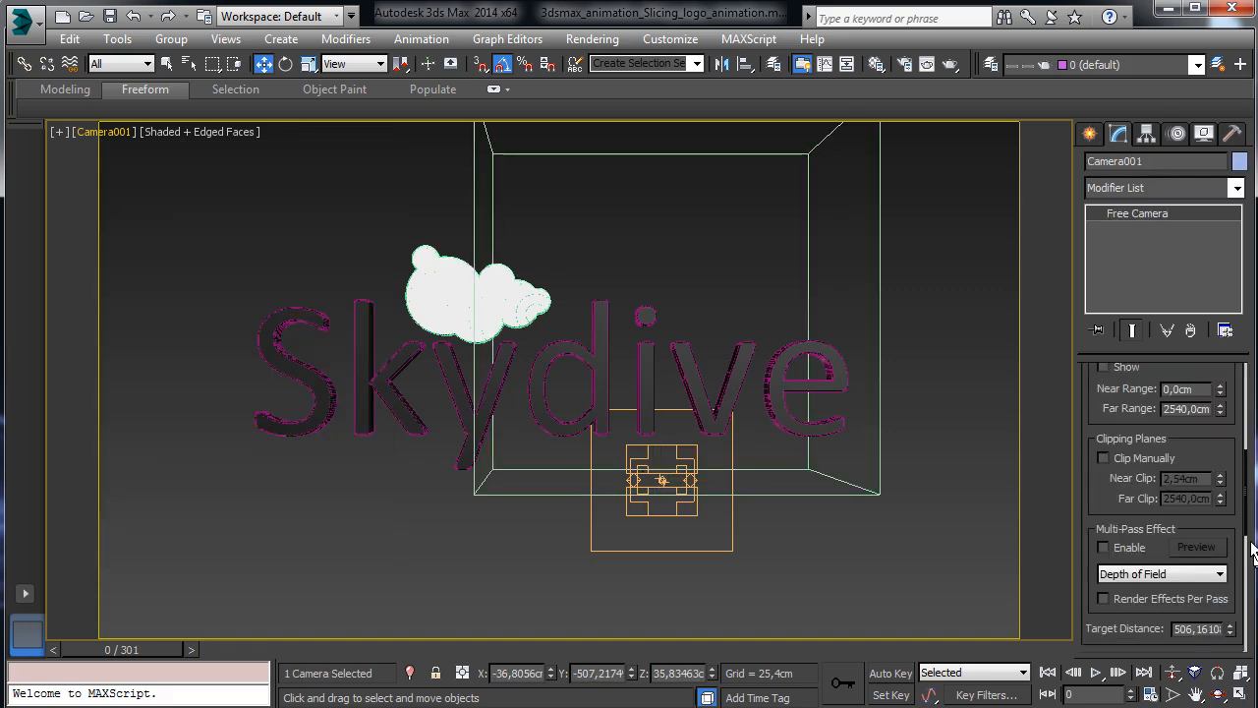
pyautogui.scroll(5, 1219, 445)
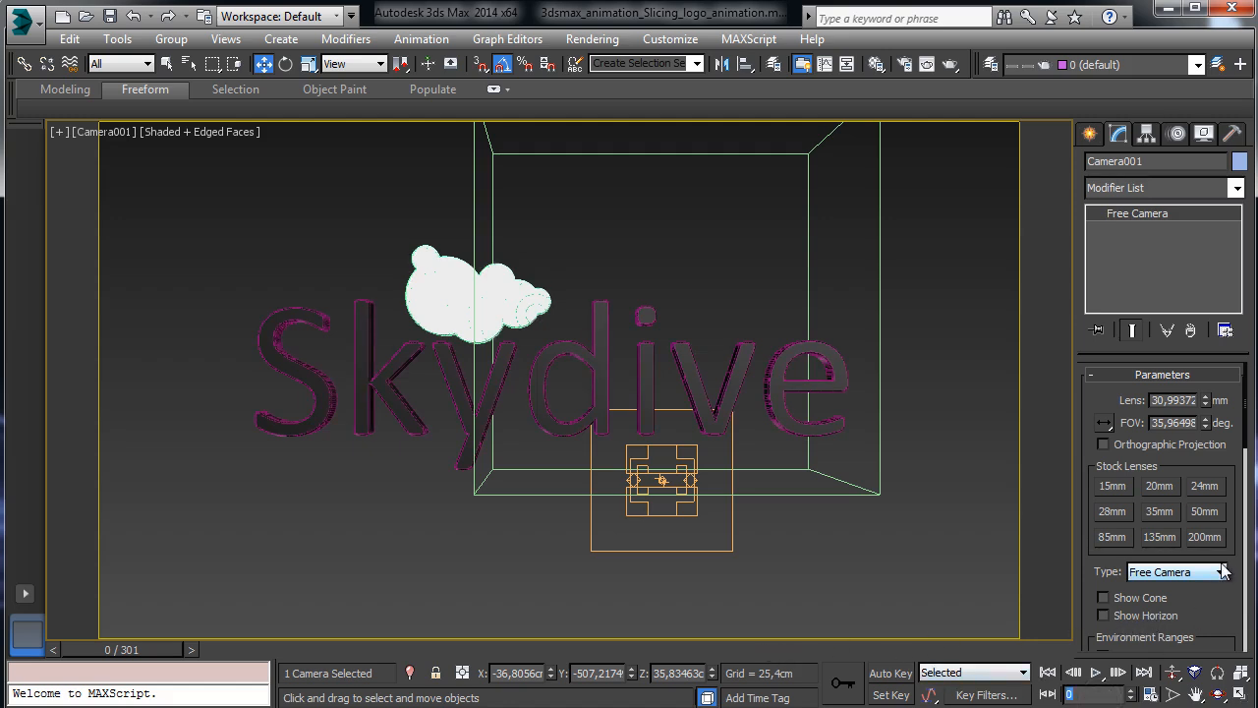
pyautogui.press('Return')
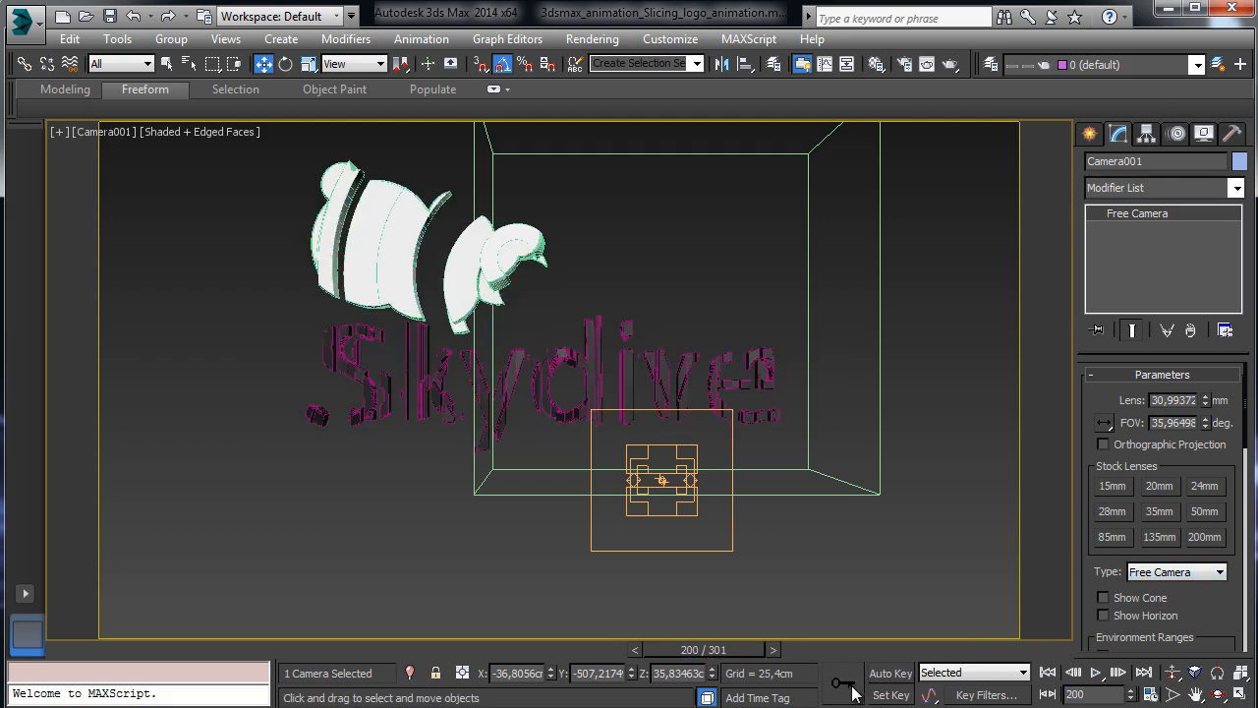
pyautogui.click(1048, 672)
# Restore four views, zoom out the Top view, and undo a test Auto Key camera move.
pyautogui.click(1240, 694)
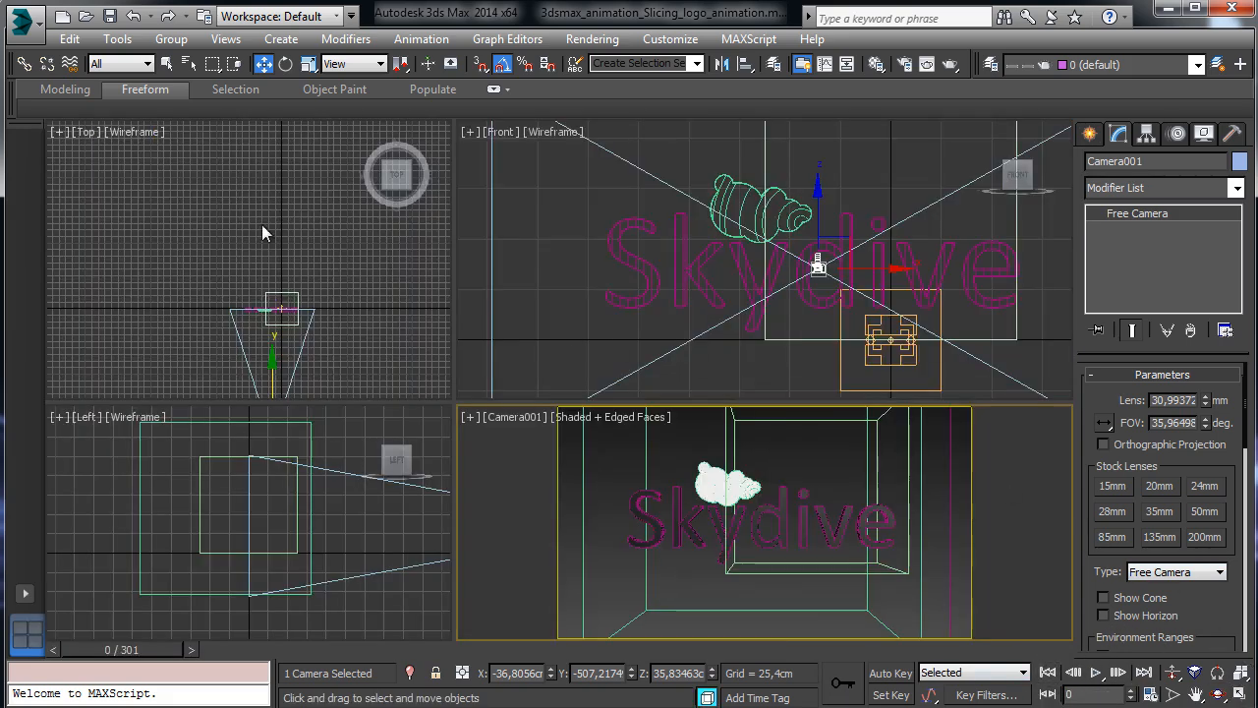
pyautogui.click(1173, 674)
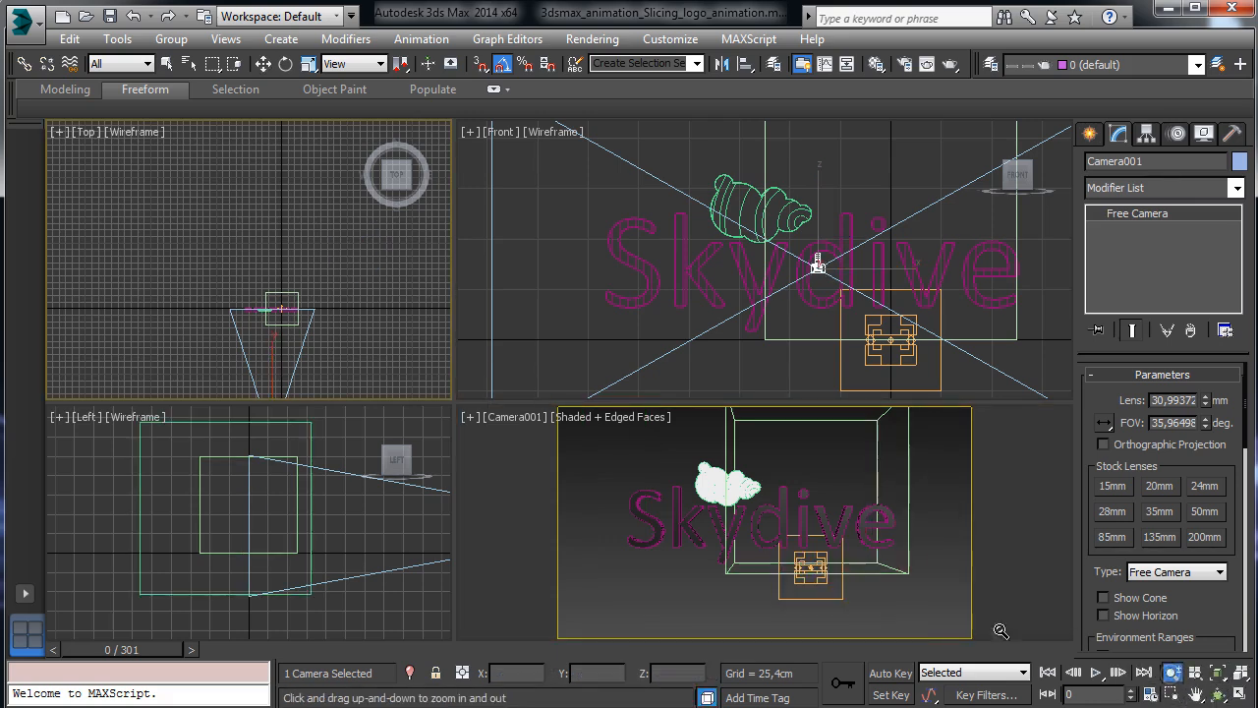
pyautogui.moveTo(291, 286); pyautogui.dragTo(300, 343)
pyautogui.click(264, 63)
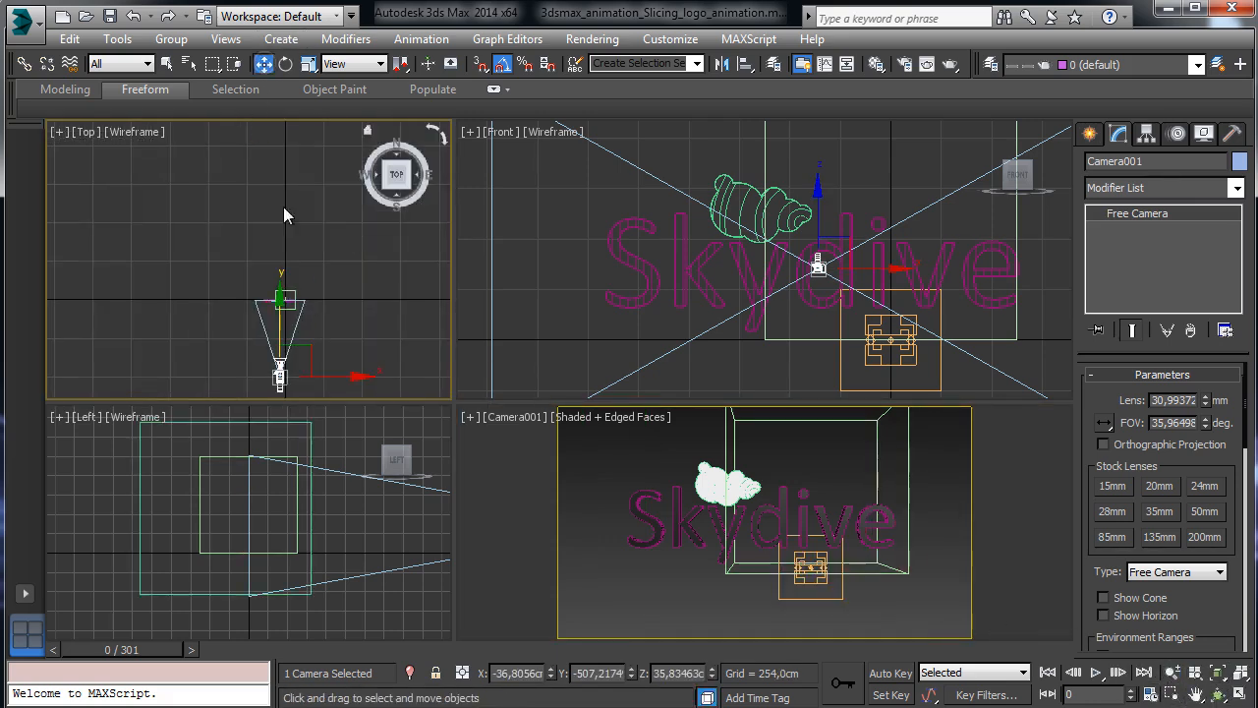
pyautogui.click(889, 673)
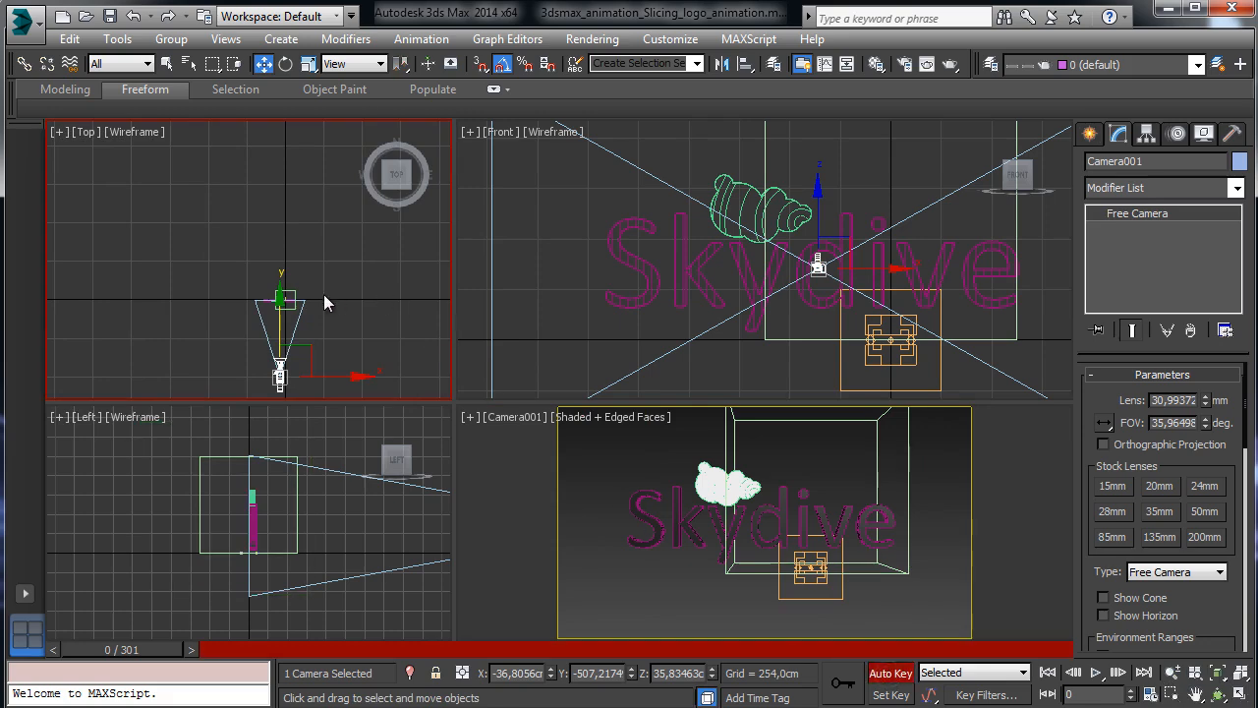
pyautogui.moveTo(307, 345); pyautogui.dragTo(285, 329)
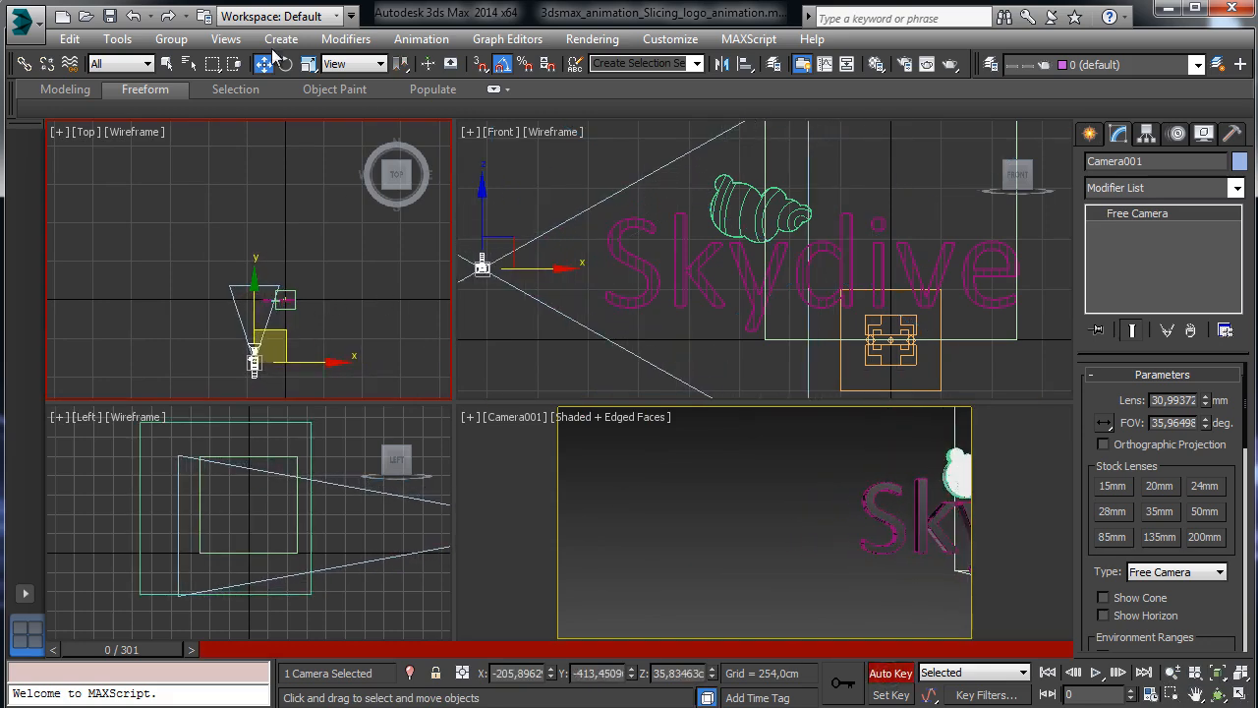
pyautogui.click(133, 15)
pyautogui.click(890, 673)
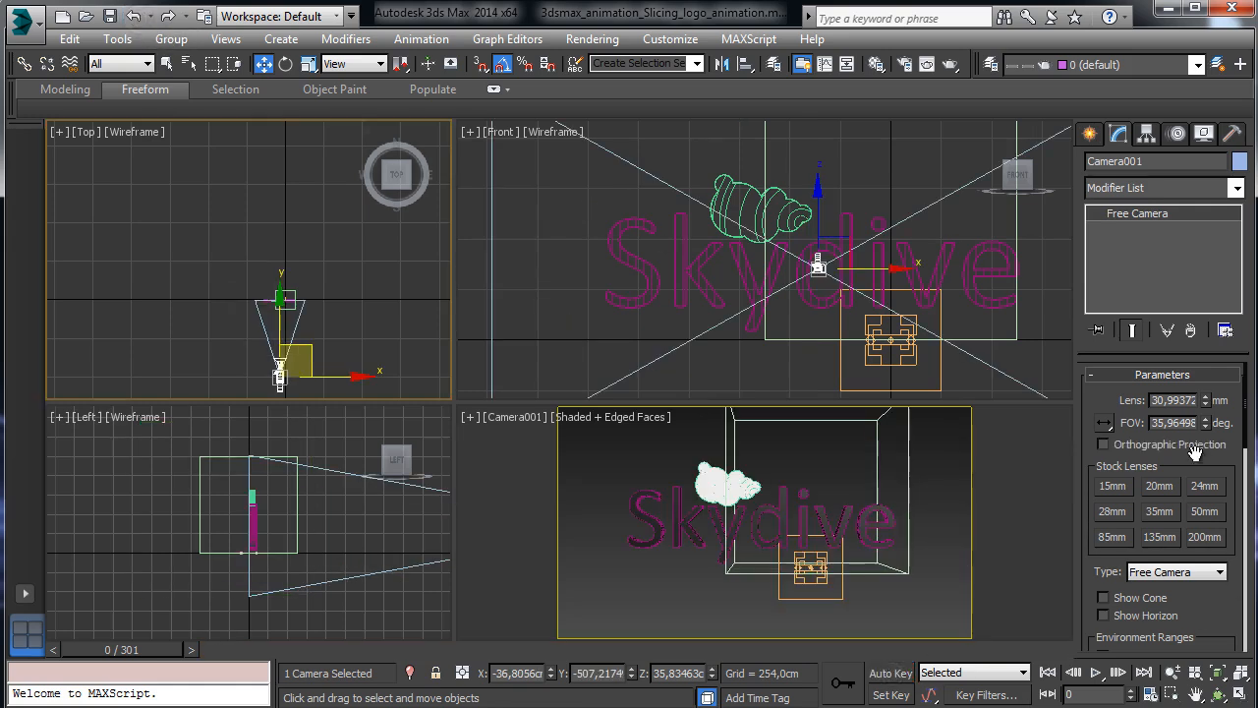
# Change Camera001 to a Target Camera and move it toward the text with Auto Key on.
pyautogui.scroll(-2, 1181, 501)
pyautogui.click(1189, 511)
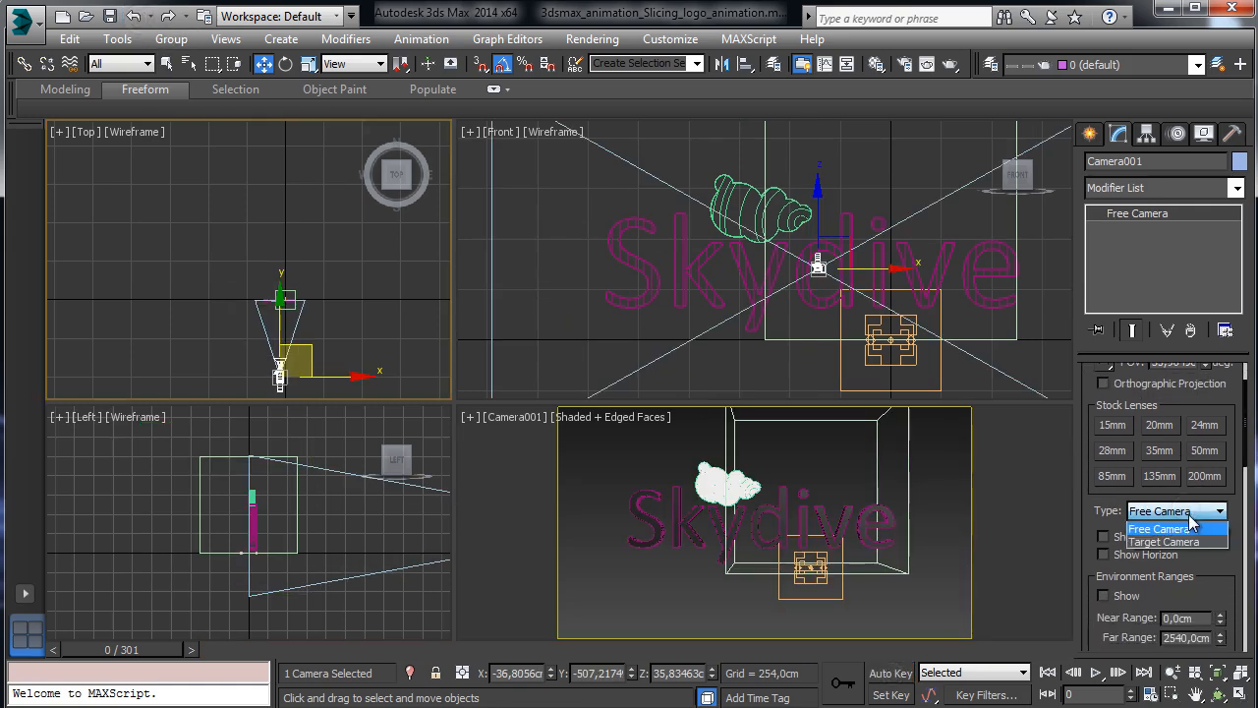
pyautogui.click(1170, 541)
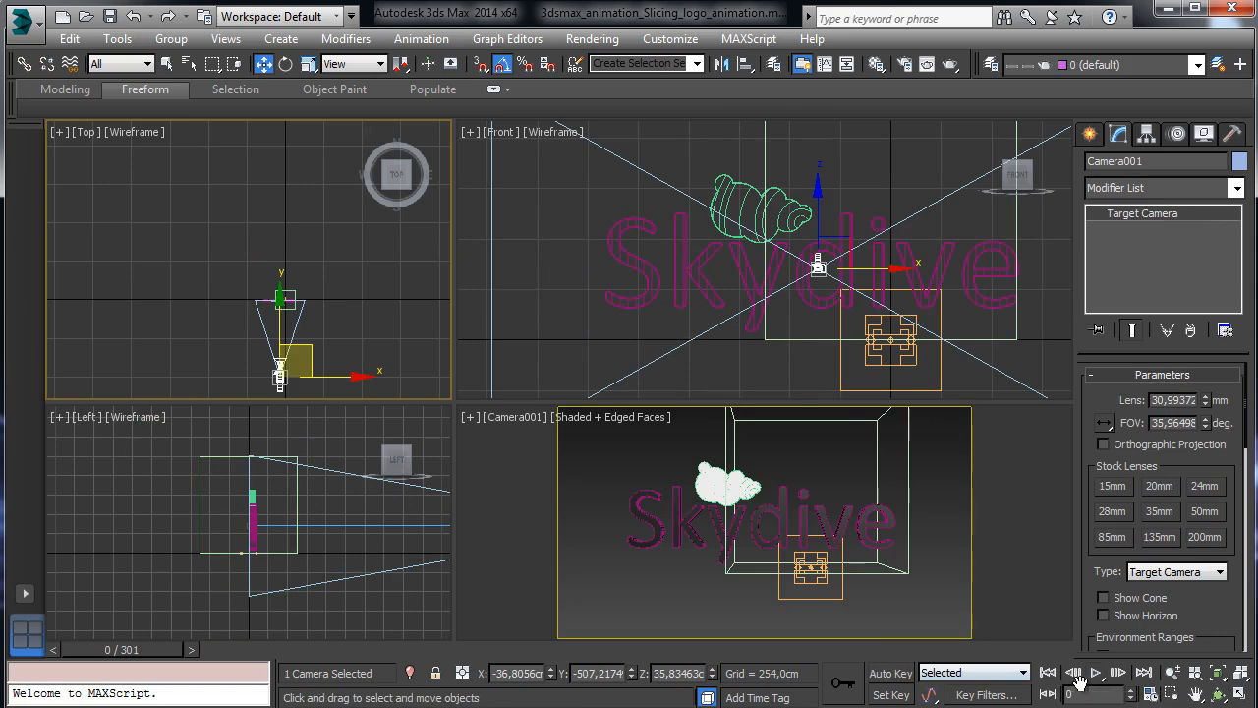
pyautogui.click(894, 673)
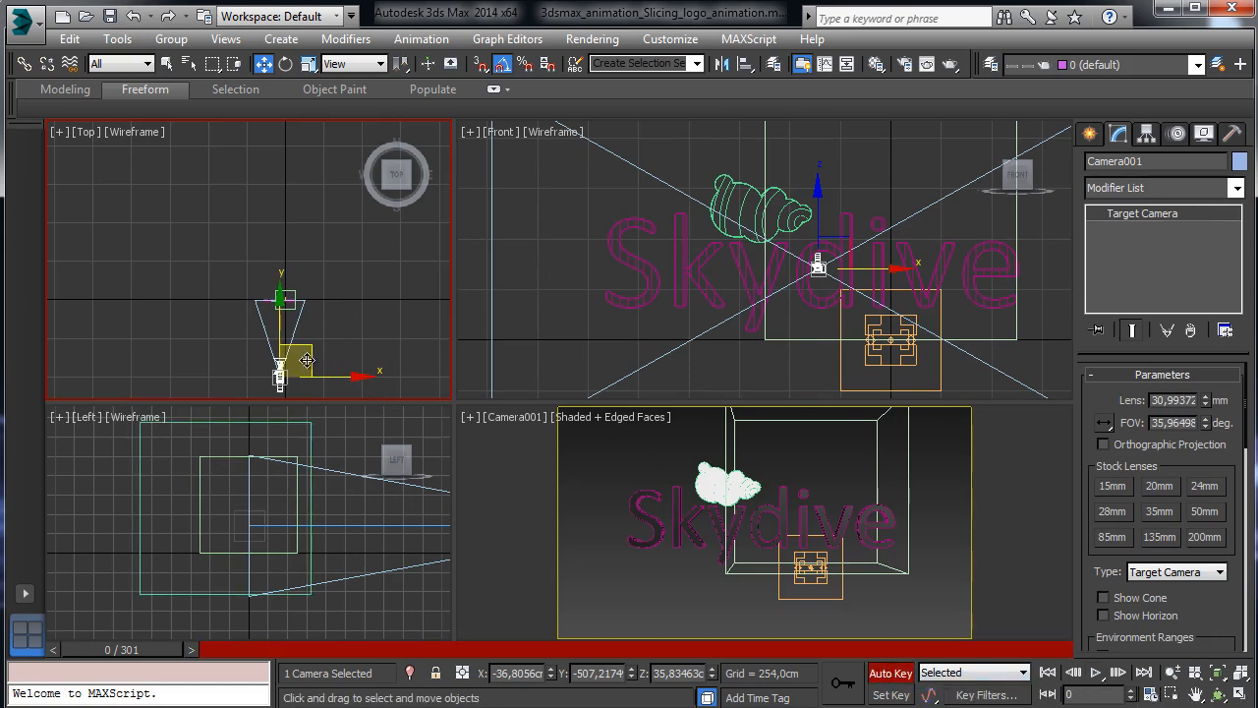
pyautogui.moveTo(310, 349); pyautogui.dragTo(278, 287)
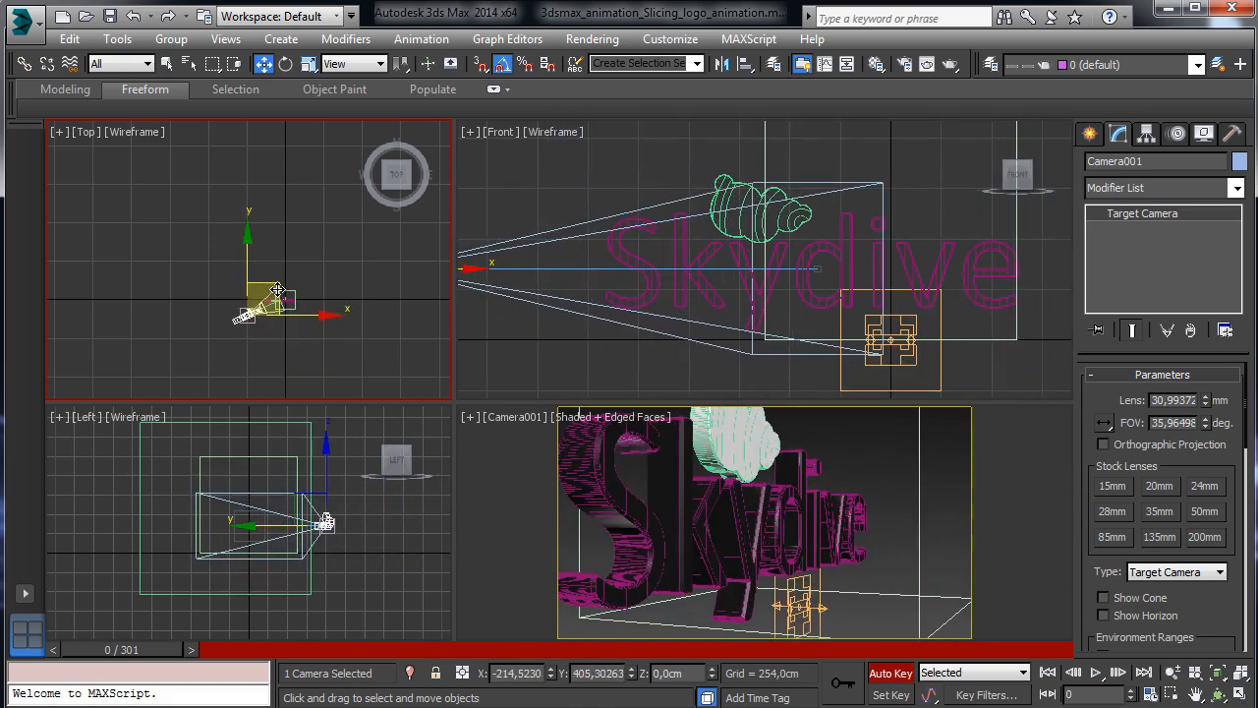
# Preview the pieces flying apart in the maximized camera view, then undo the camera move.
pyautogui.rightClick(561, 491)
pyautogui.click(1240, 693)
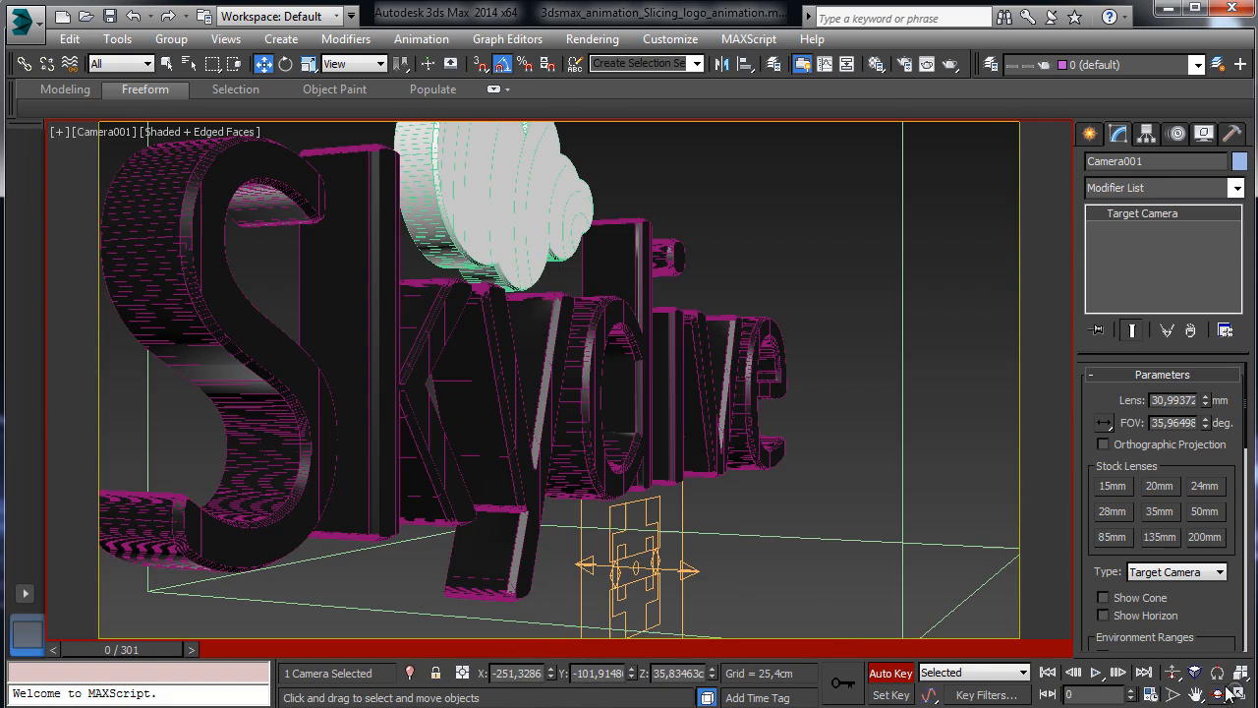
pyautogui.moveTo(120, 650); pyautogui.dragTo(685, 672)
pyautogui.moveTo(740, 668); pyautogui.dragTo(838, 660)
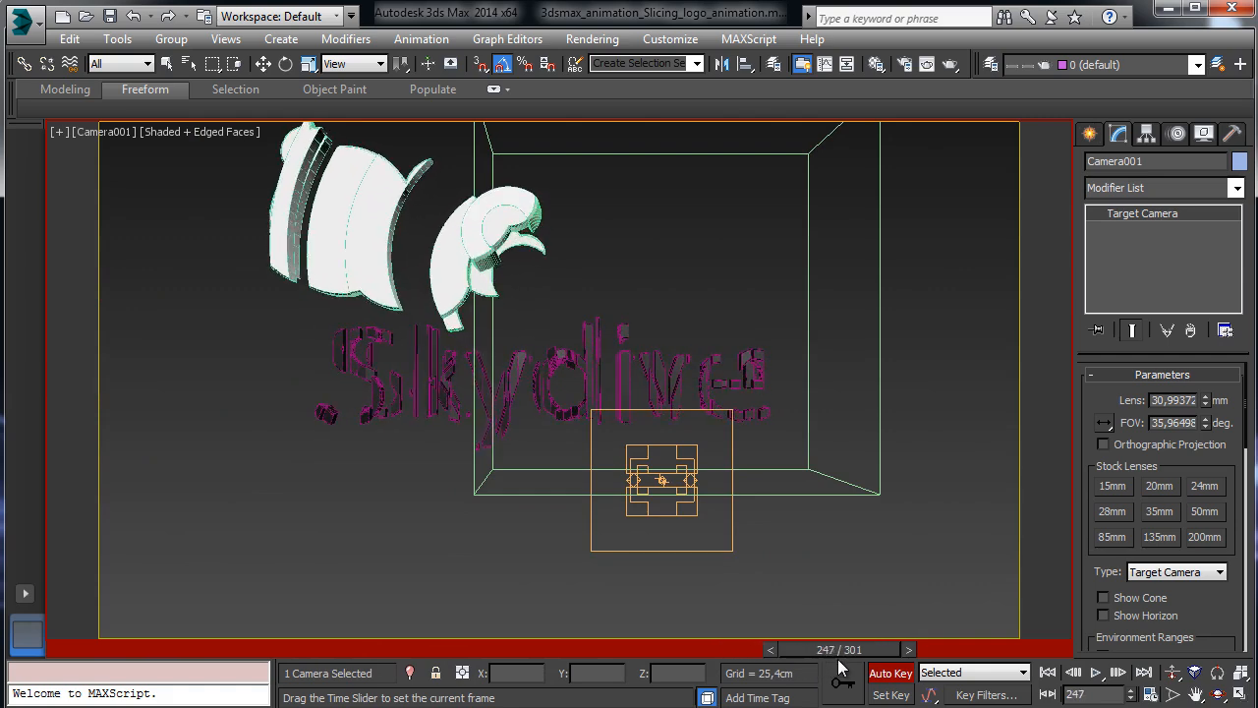
pyautogui.press('w')
pyautogui.click(57, 651)
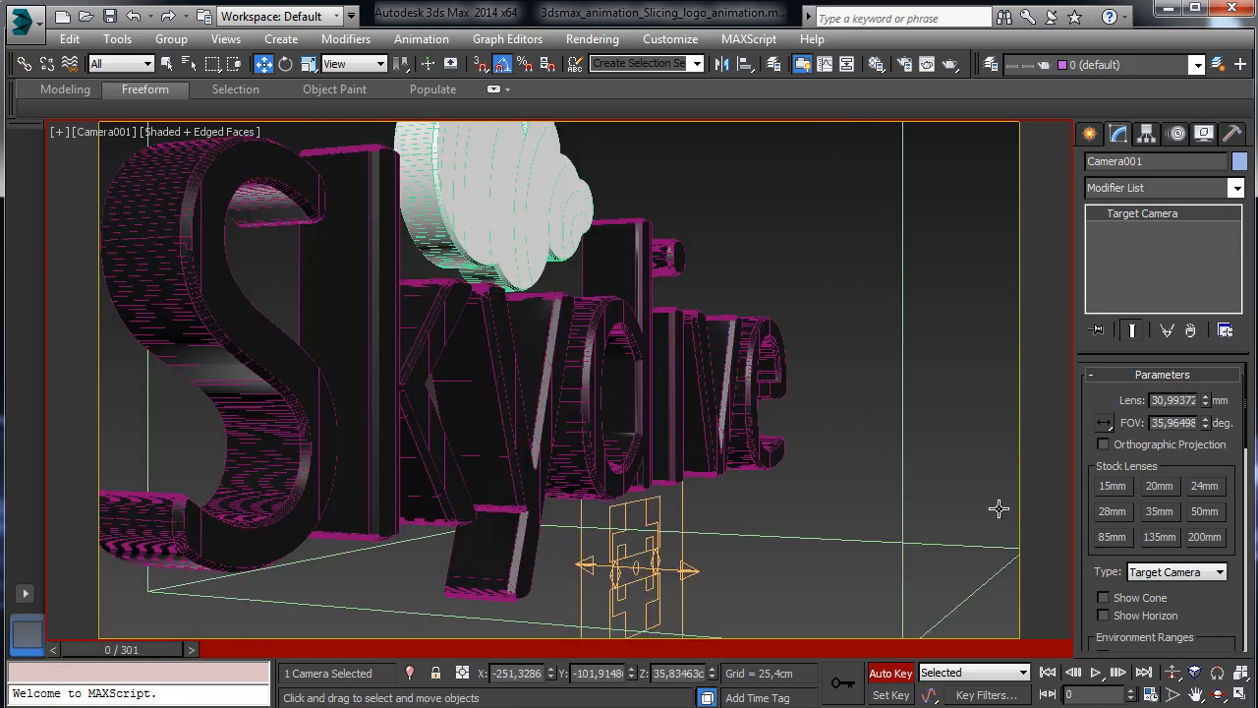
pyautogui.click(150, 16)
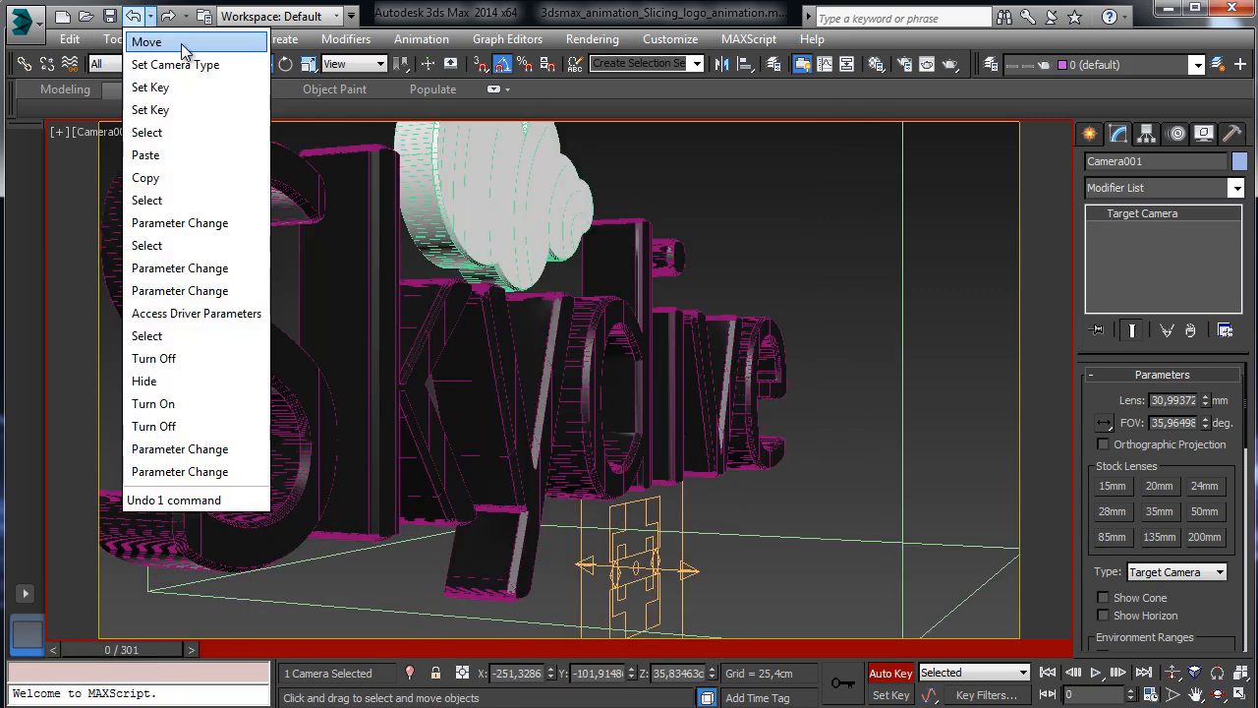
pyautogui.click(181, 43)
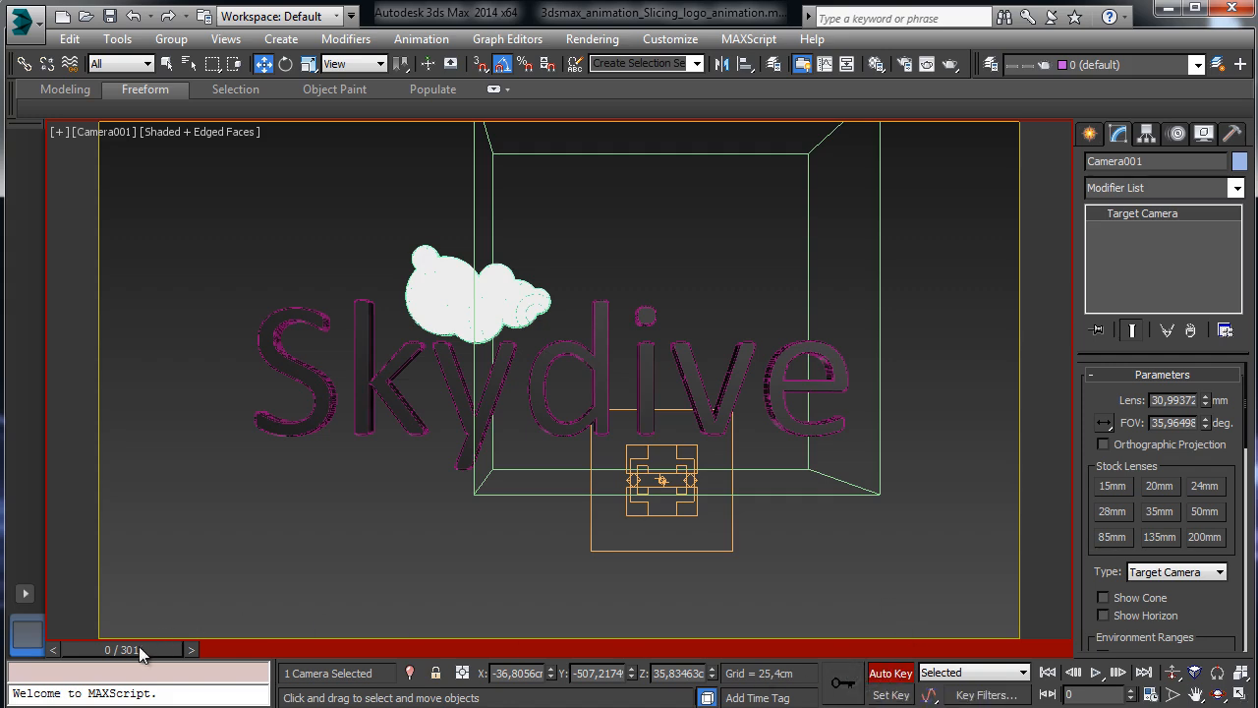
# At frame 300, move Camera001 up-left in the Top view and raise it in the Front view.
pyautogui.doubleClick(1107, 695)
pyautogui.write('250')
pyautogui.press('Return')
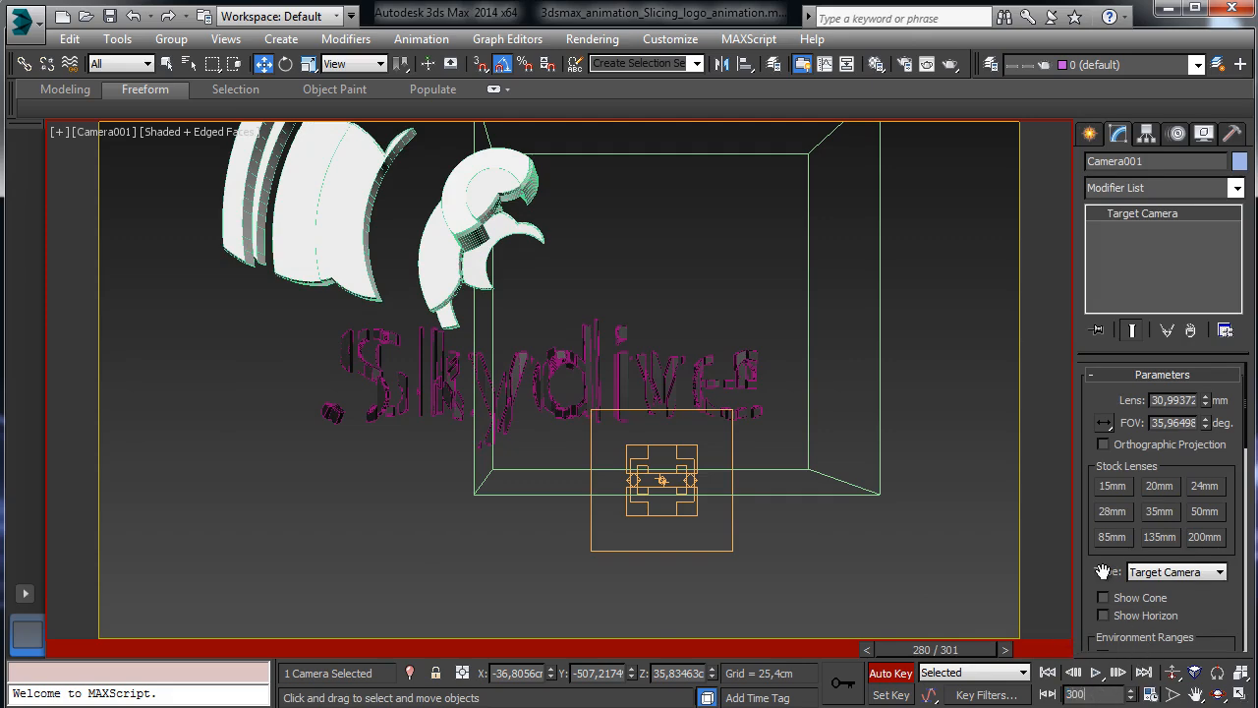
pyautogui.press('Return')
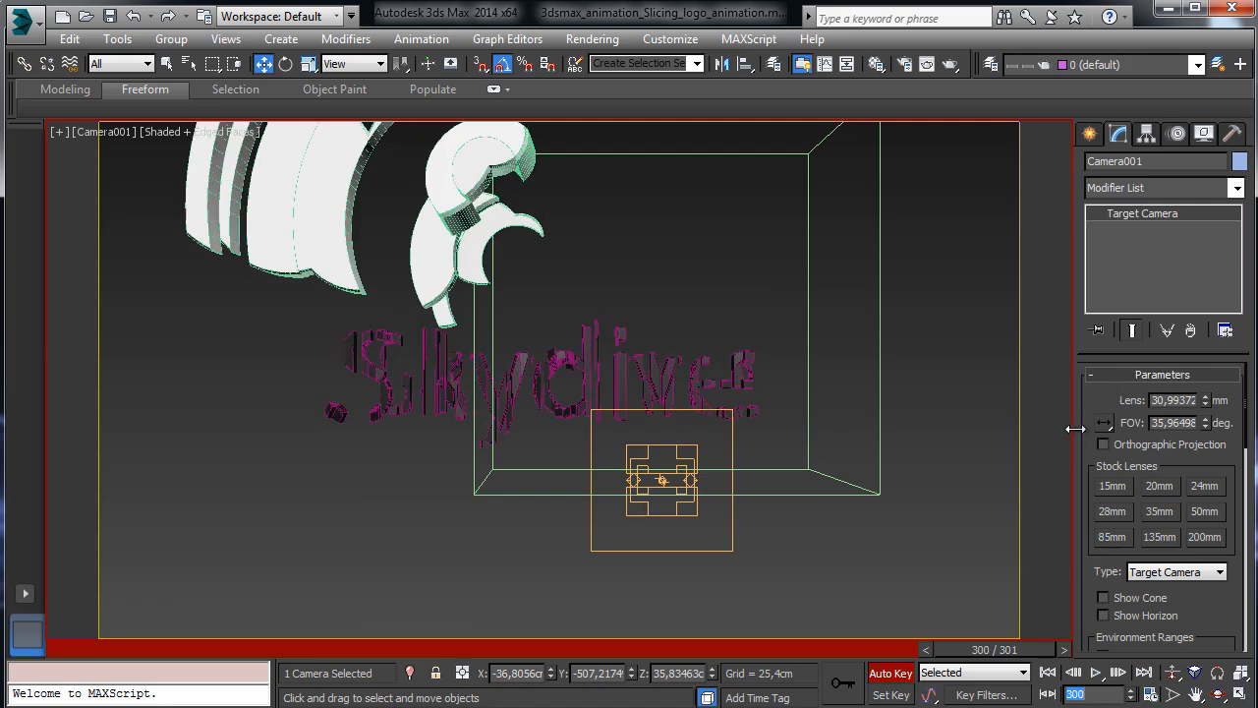
pyautogui.click(1239, 694)
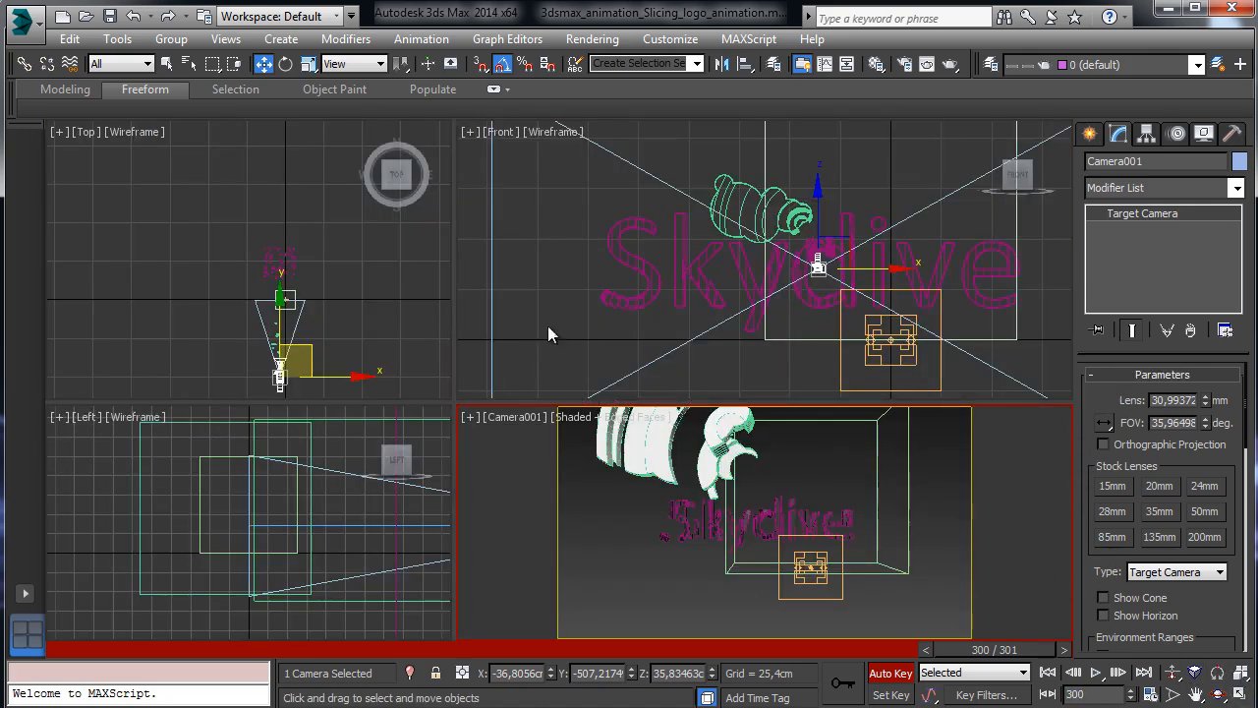
pyautogui.rightClick(310, 318)
pyautogui.moveTo(303, 346); pyautogui.dragTo(285, 325)
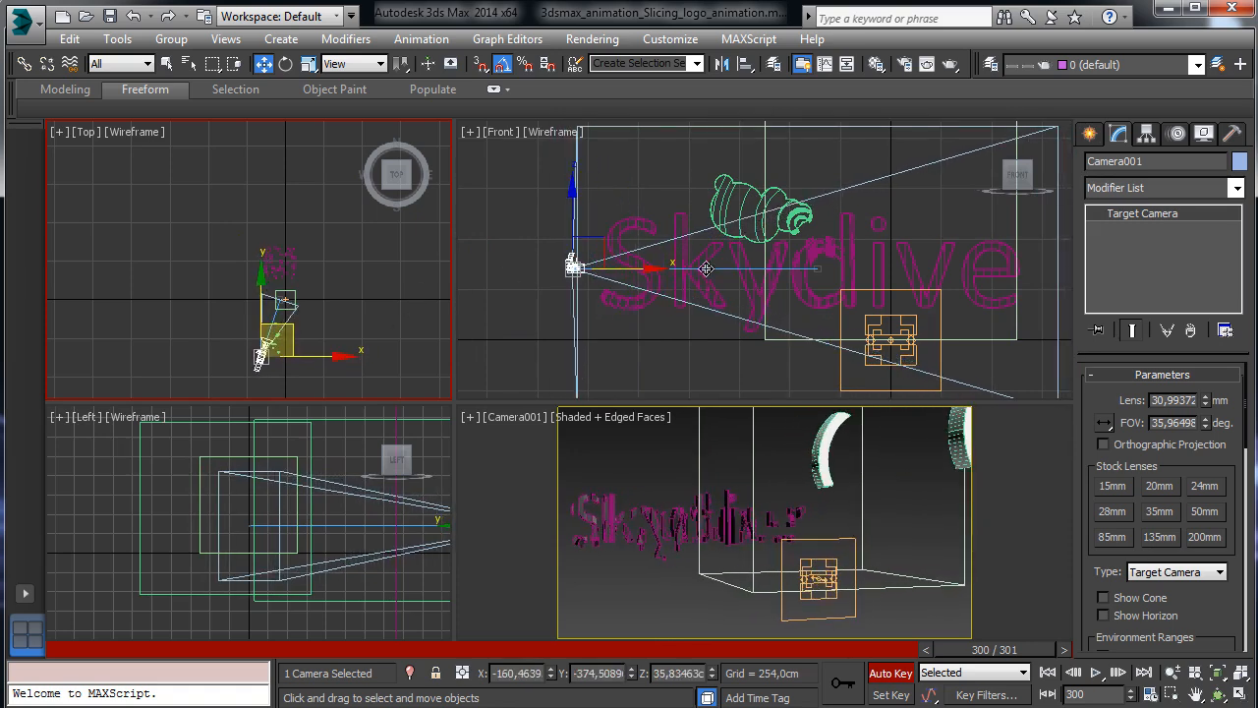
pyautogui.rightClick(830, 288)
pyautogui.moveTo(582, 198); pyautogui.dragTo(582, 126)
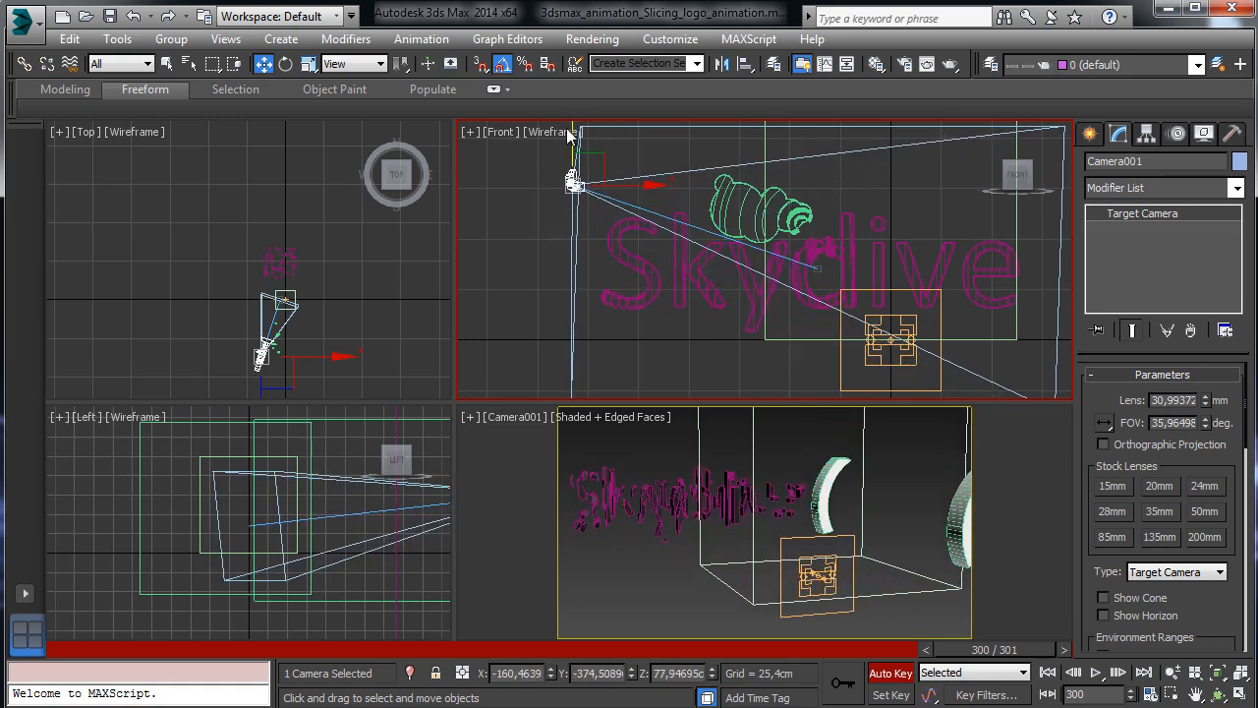
# Check the new camera motion at frames 293 and 270, then return to frame 0.
pyautogui.rightClick(654, 497)
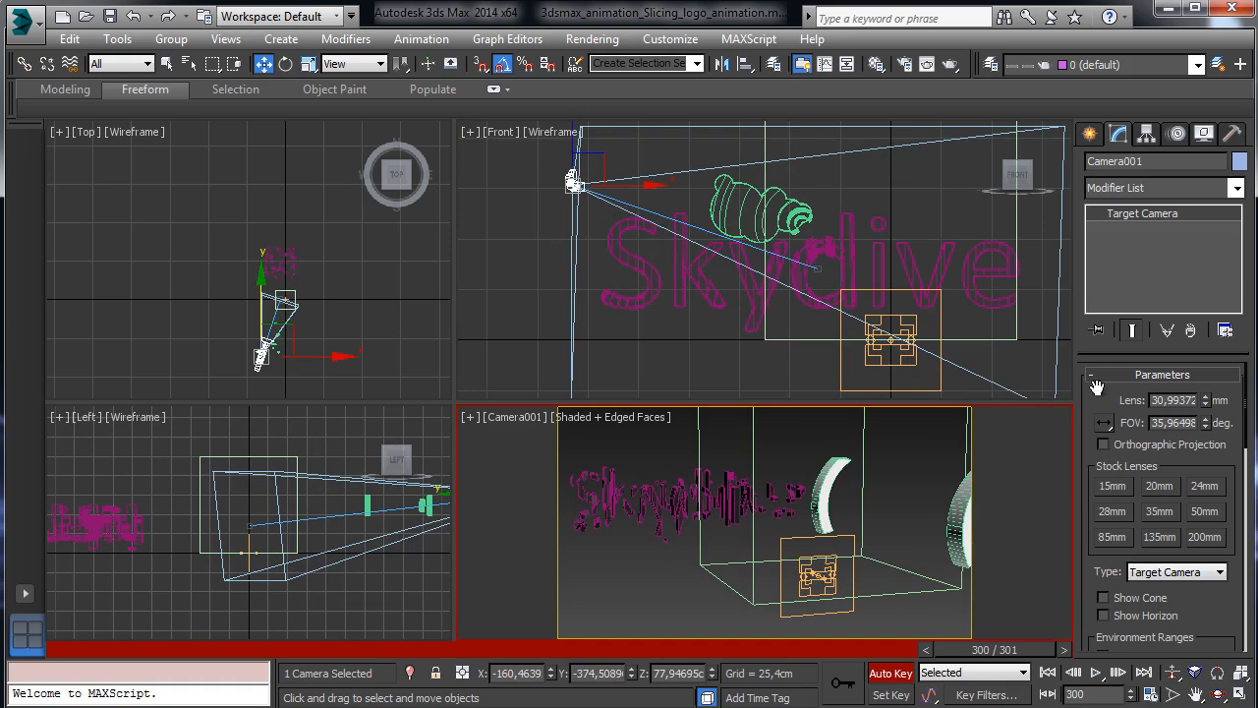
pyautogui.moveTo(978, 657); pyautogui.dragTo(951, 656)
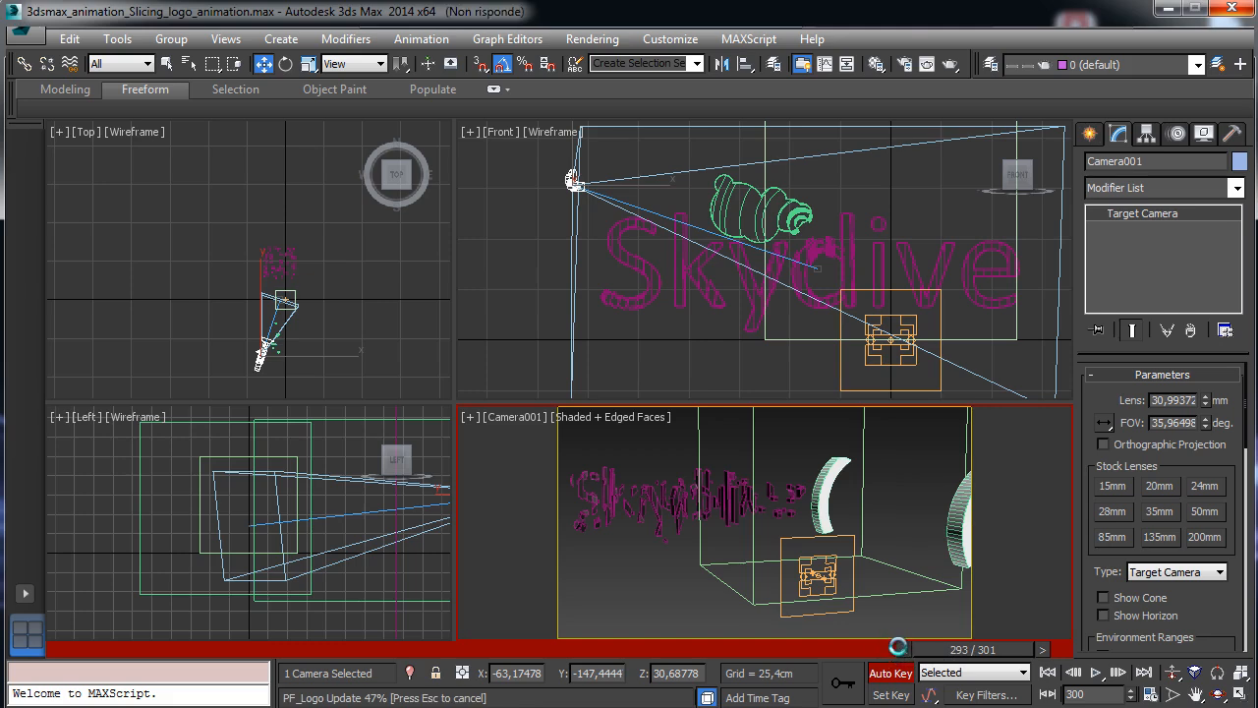
pyautogui.click(902, 648)
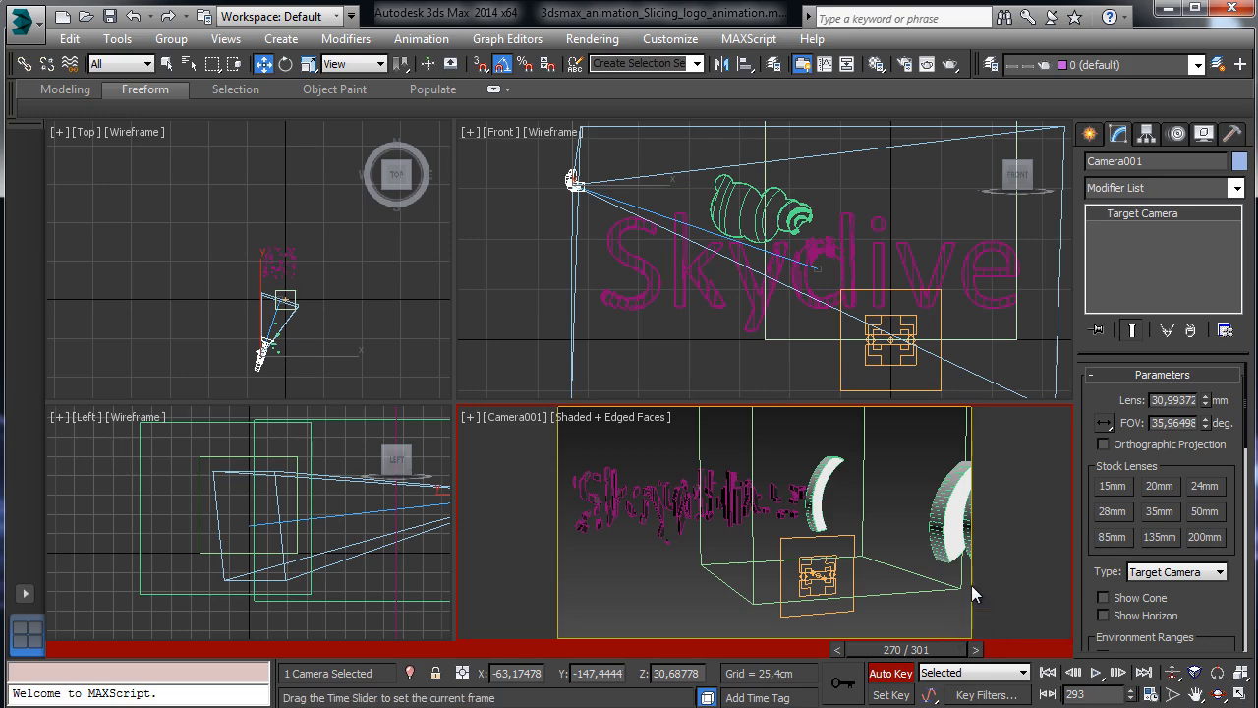
pyautogui.click(1050, 673)
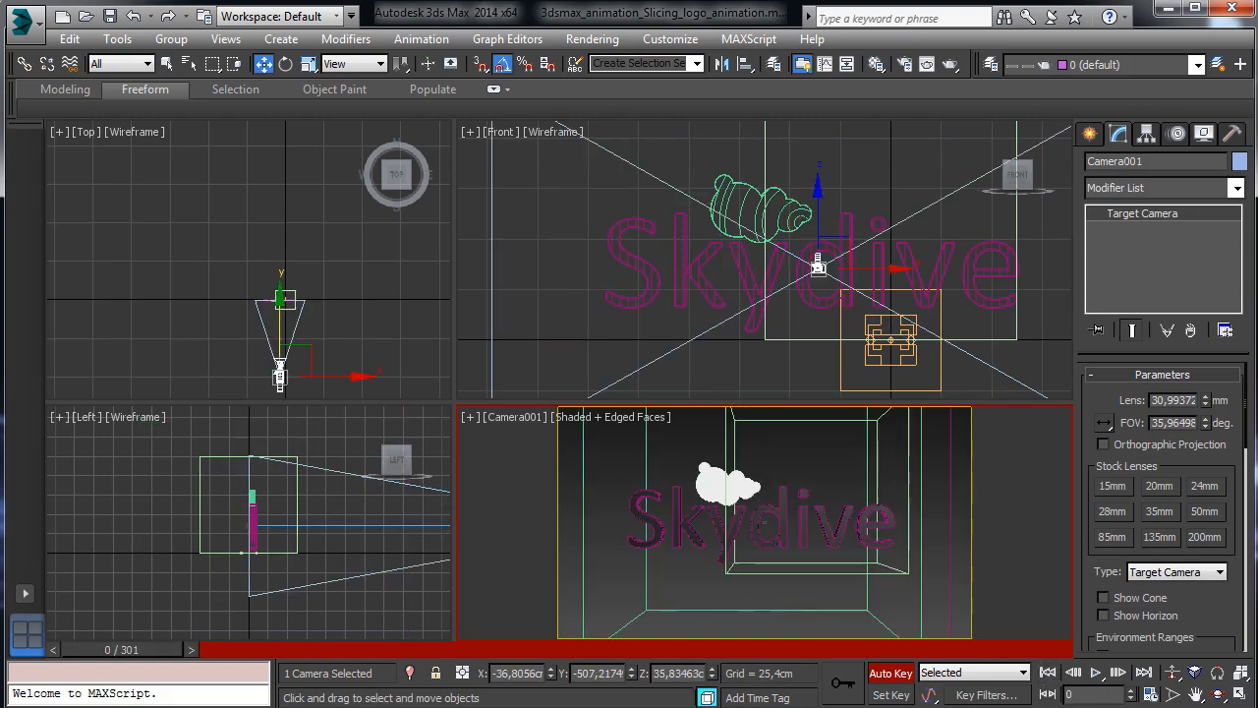
# Turn off Auto Key and check Reverse on the logo event's Speed operator in Particle View.
pyautogui.press('6')
pyautogui.moveTo(288, 80); pyautogui.dragTo(175, 65)
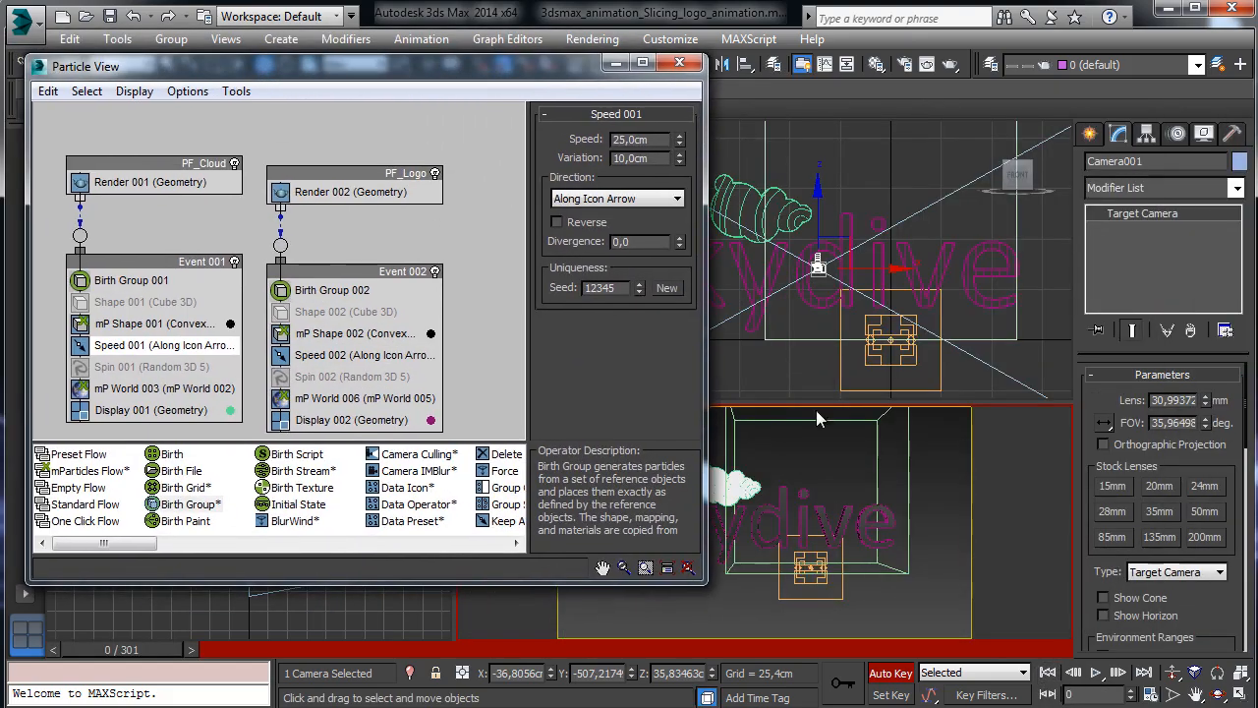
pyautogui.click(873, 672)
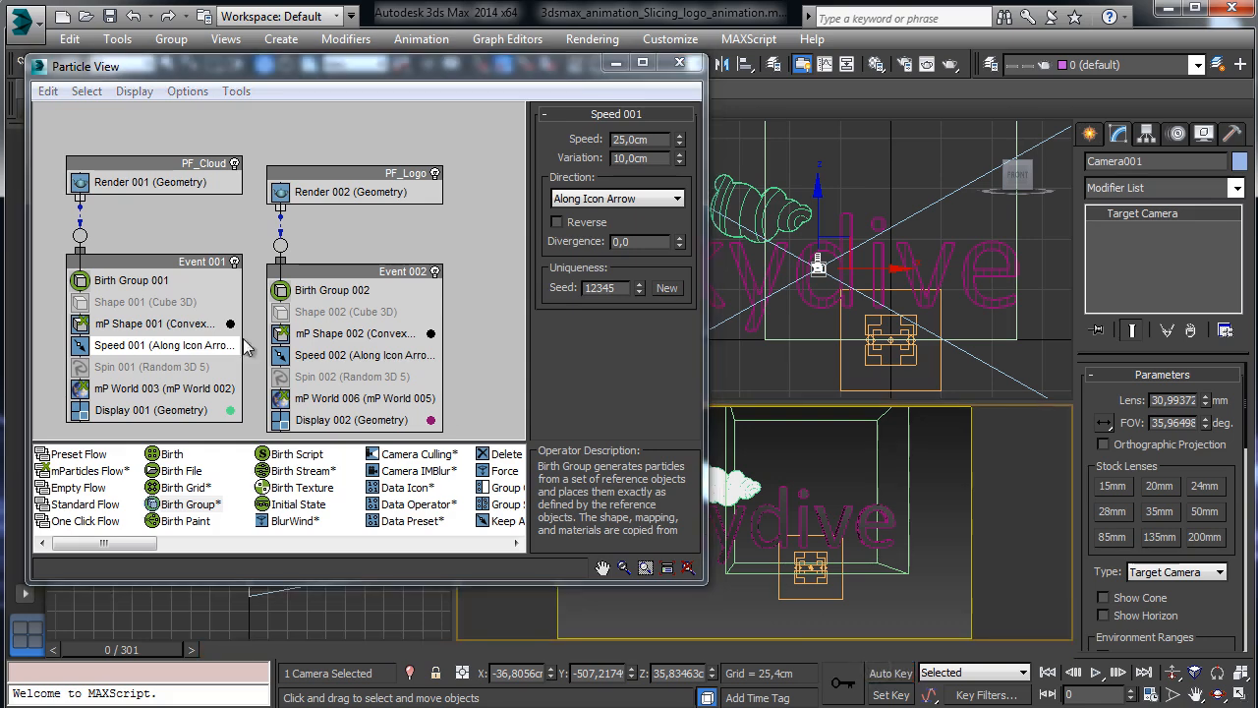
pyautogui.click(346, 358)
pyautogui.click(585, 221)
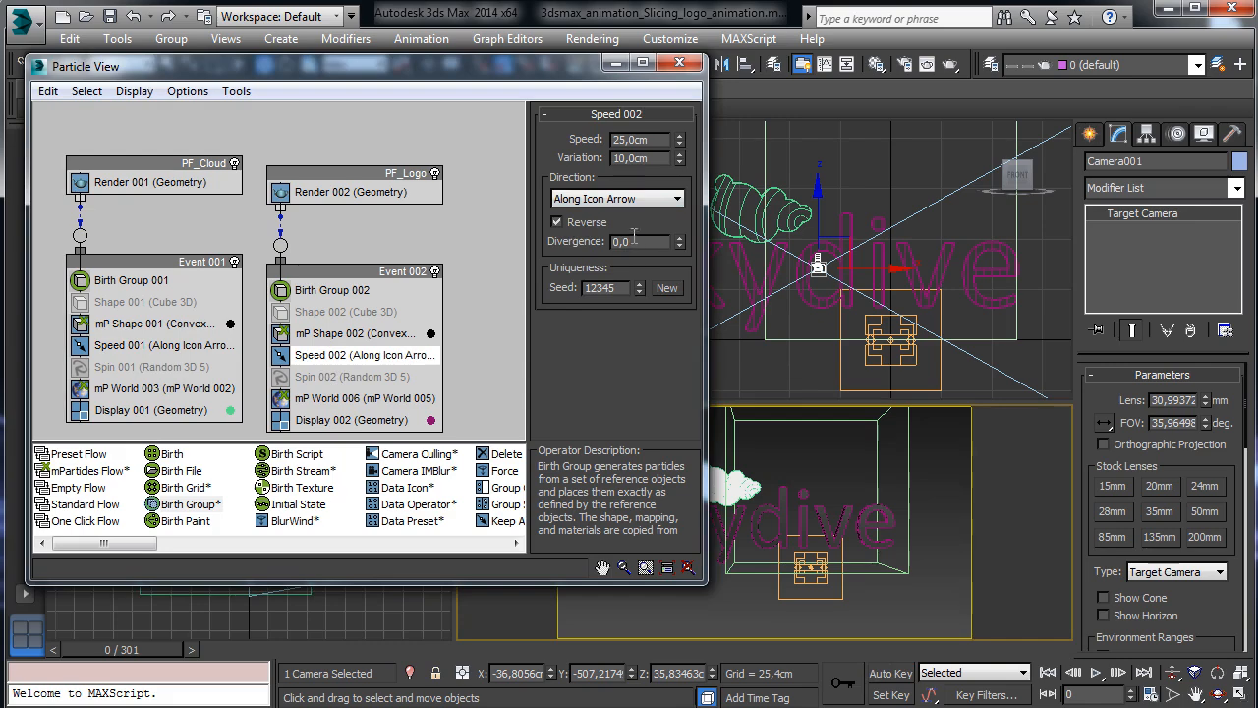
pyautogui.click(680, 62)
# Preview the reversed piece motion, then open the Track View - Curve Editor.
pyautogui.moveTo(145, 652); pyautogui.dragTo(1024, 637)
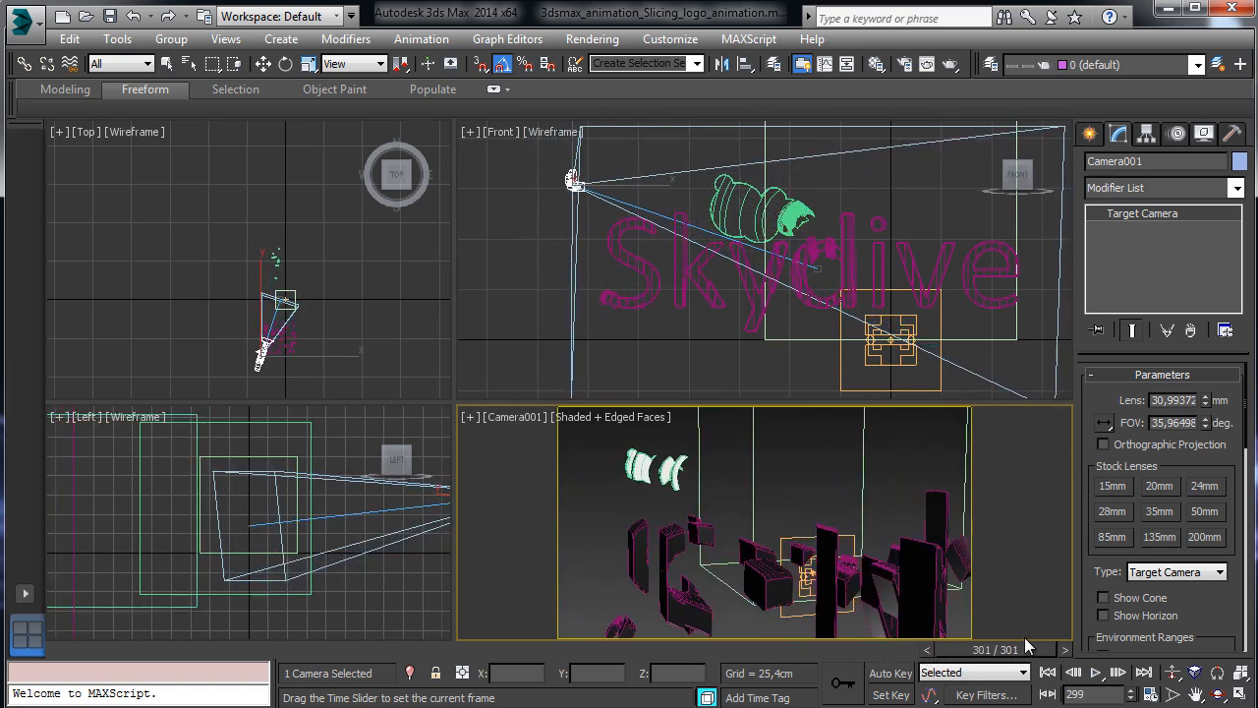
pyautogui.press('w')
pyautogui.click(445, 43)
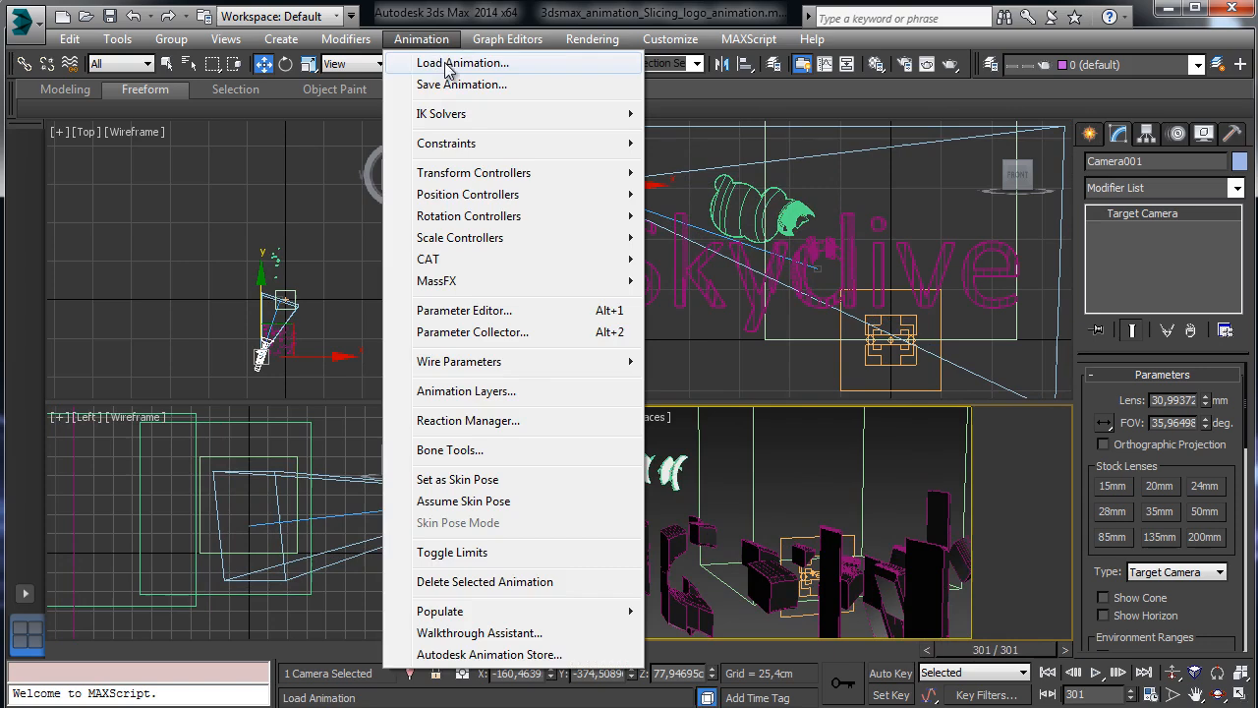
pyautogui.moveTo(507, 40)
pyautogui.click(525, 67)
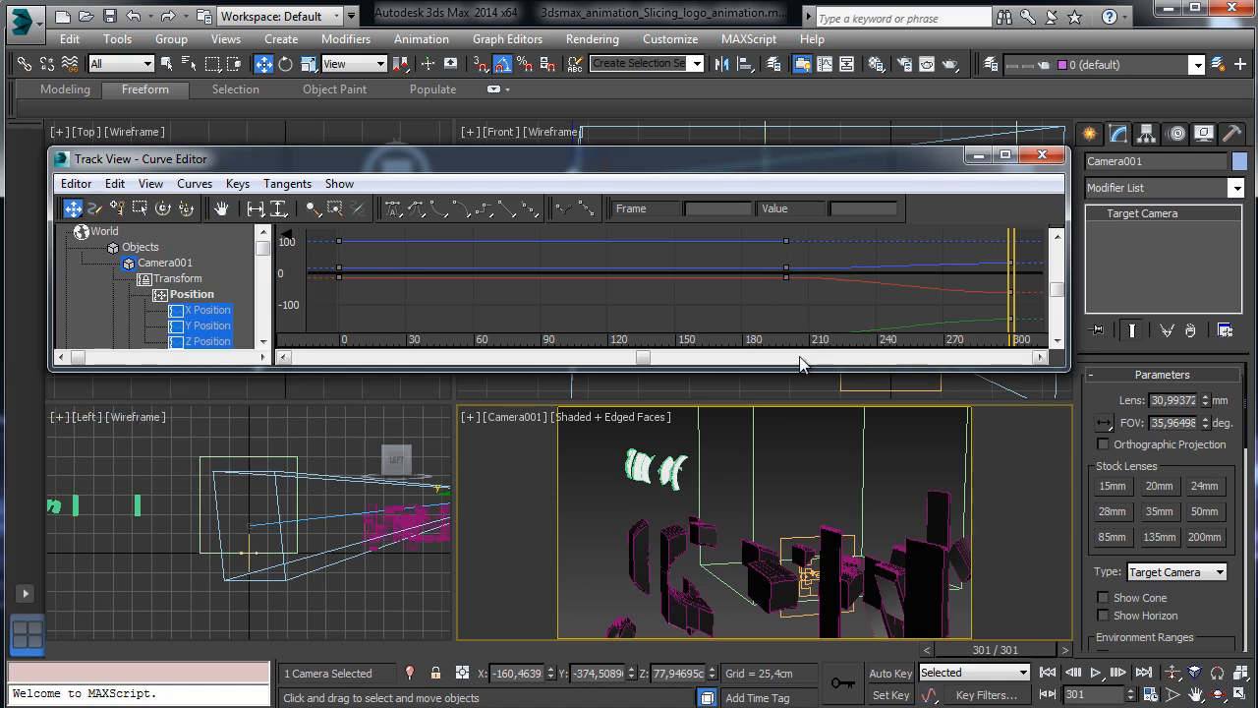
# Delete Camera001's X, Y and Z position keys at frame 200, then close the Curve Editor.
pyautogui.moveTo(786, 370); pyautogui.dragTo(786, 503)
pyautogui.moveTo(771, 253); pyautogui.dragTo(826, 518)
pyautogui.press('Delete')
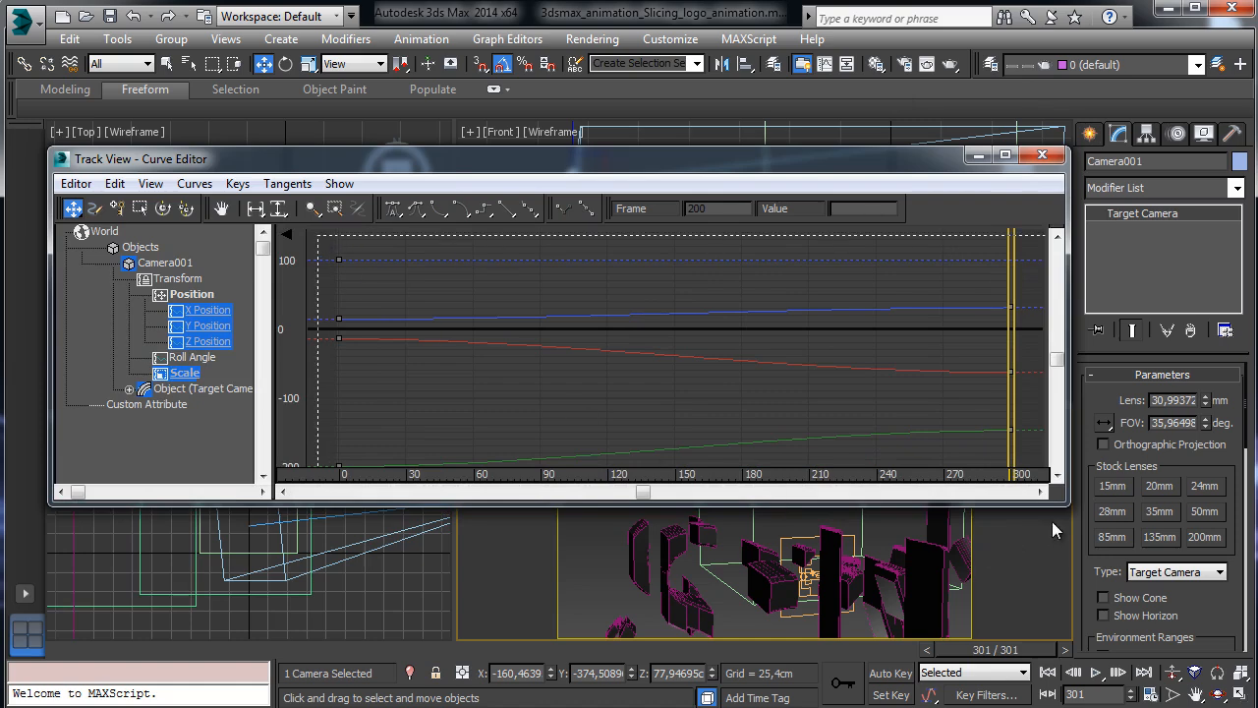
pyautogui.moveTo(1051, 522); pyautogui.dragTo(1050, 521)
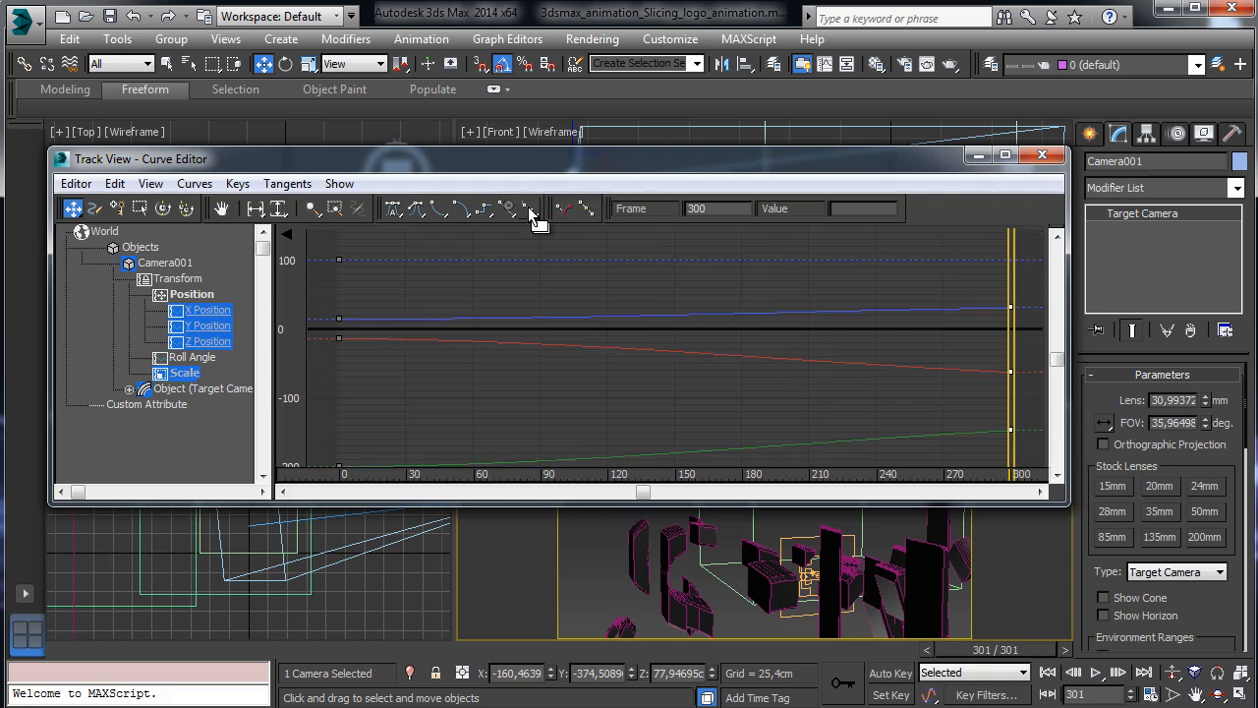
pyautogui.click(1042, 155)
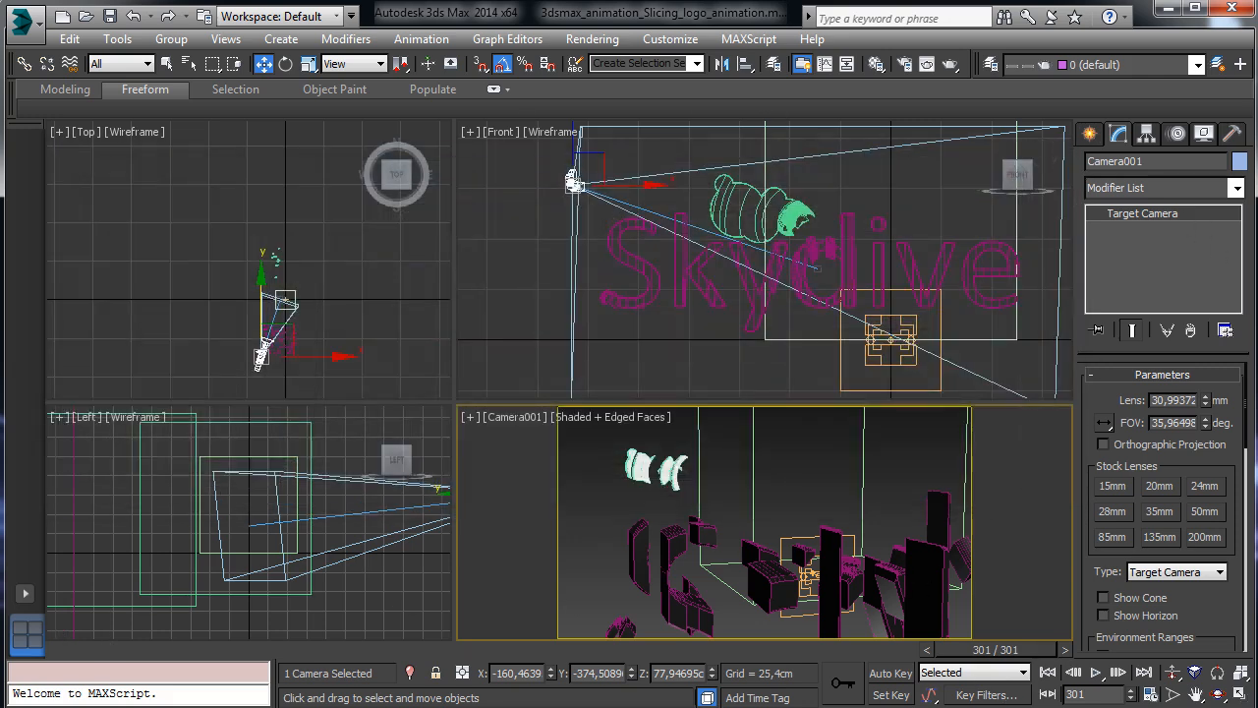
# Preview the full animation twice in the maximized Camera001 view, return to frame 0, and save.
pyautogui.click(1046, 672)
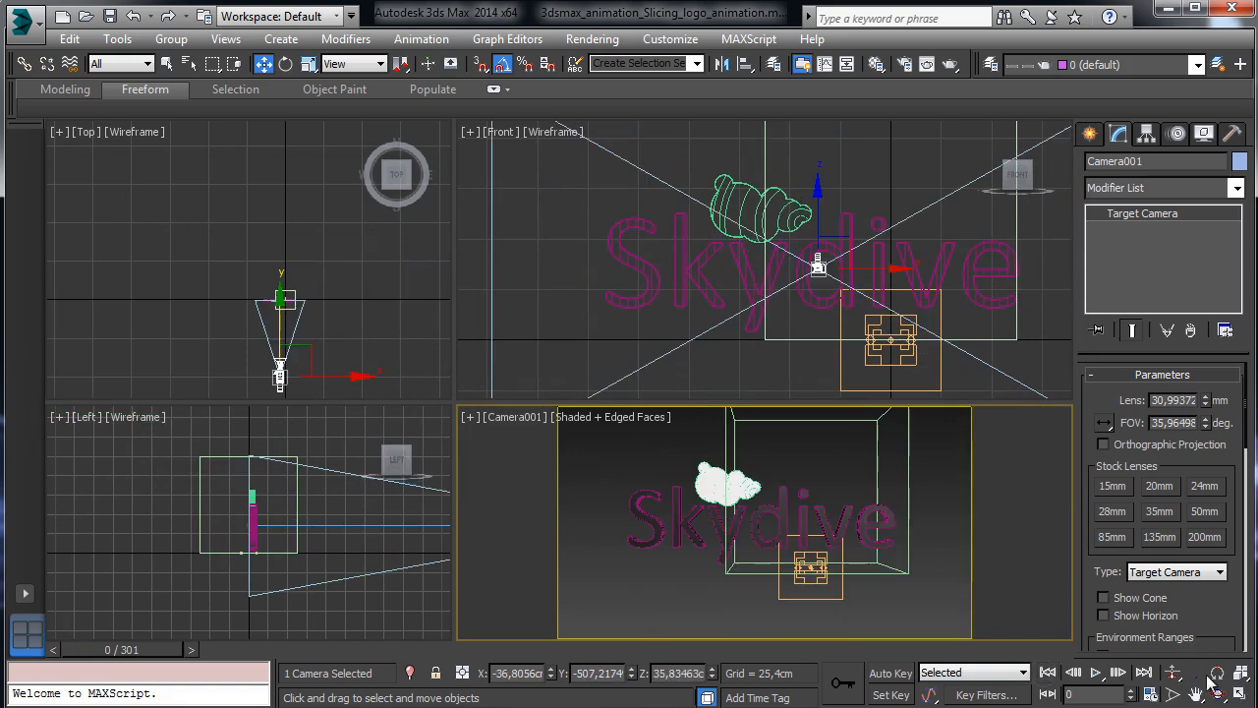
pyautogui.click(1240, 696)
pyautogui.moveTo(157, 649); pyautogui.dragTo(1051, 588)
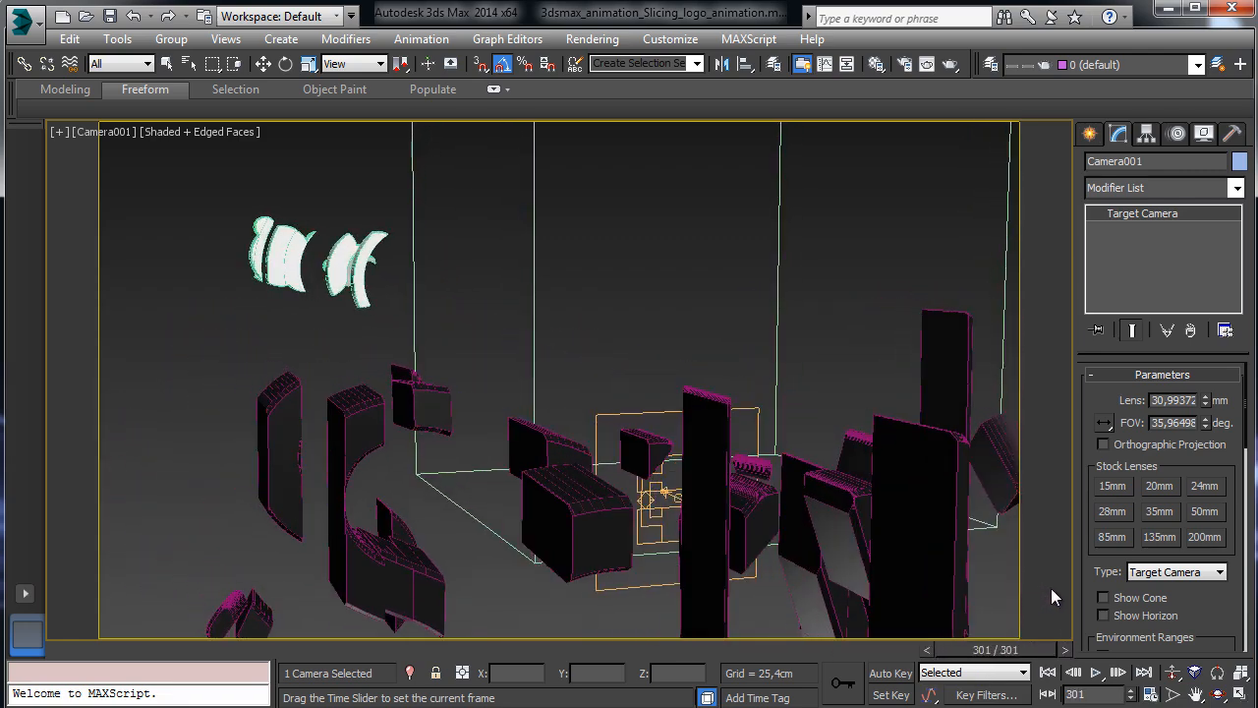
pyautogui.press('w')
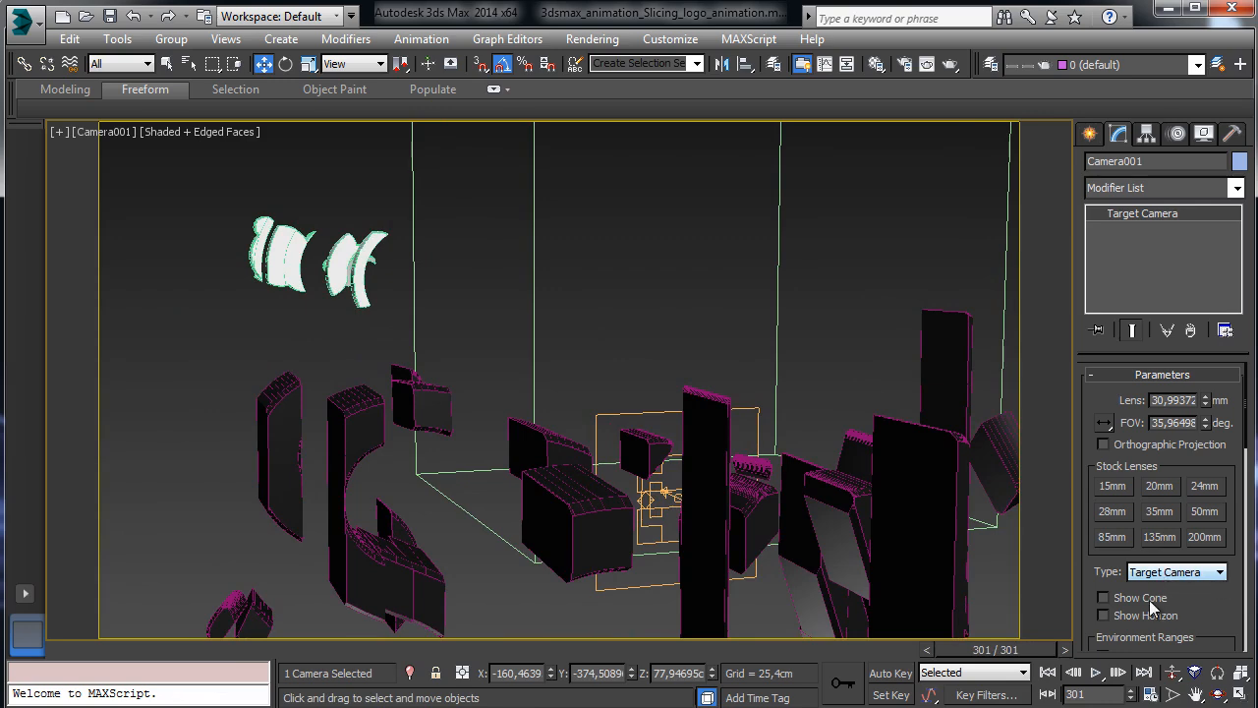
pyautogui.moveTo(79, 654); pyautogui.dragTo(1001, 607)
pyautogui.press('w')
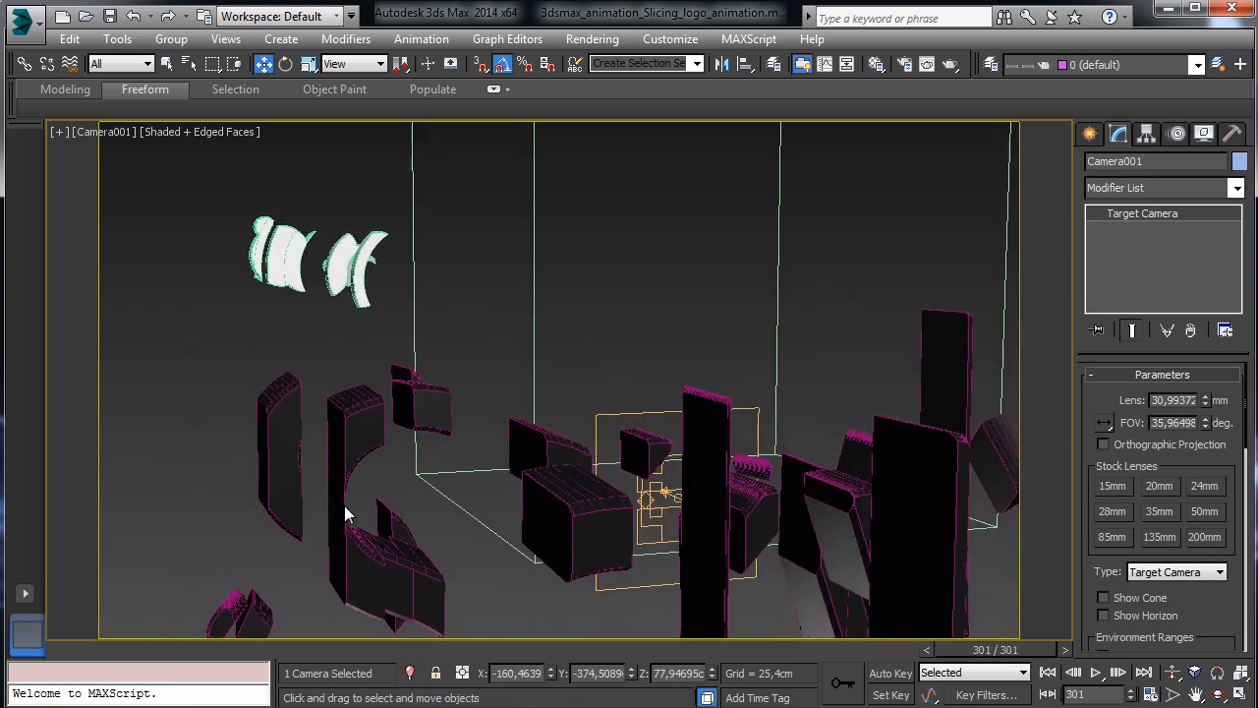
pyautogui.click(69, 650)
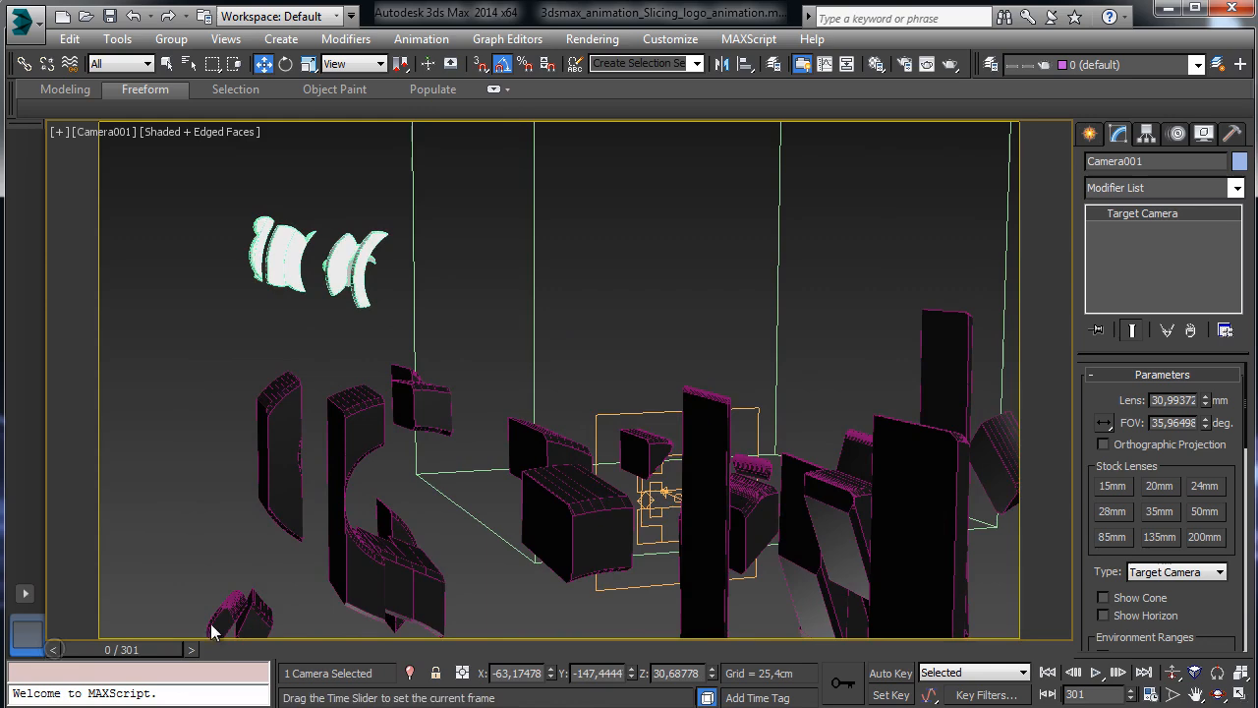
pyautogui.click(108, 16)
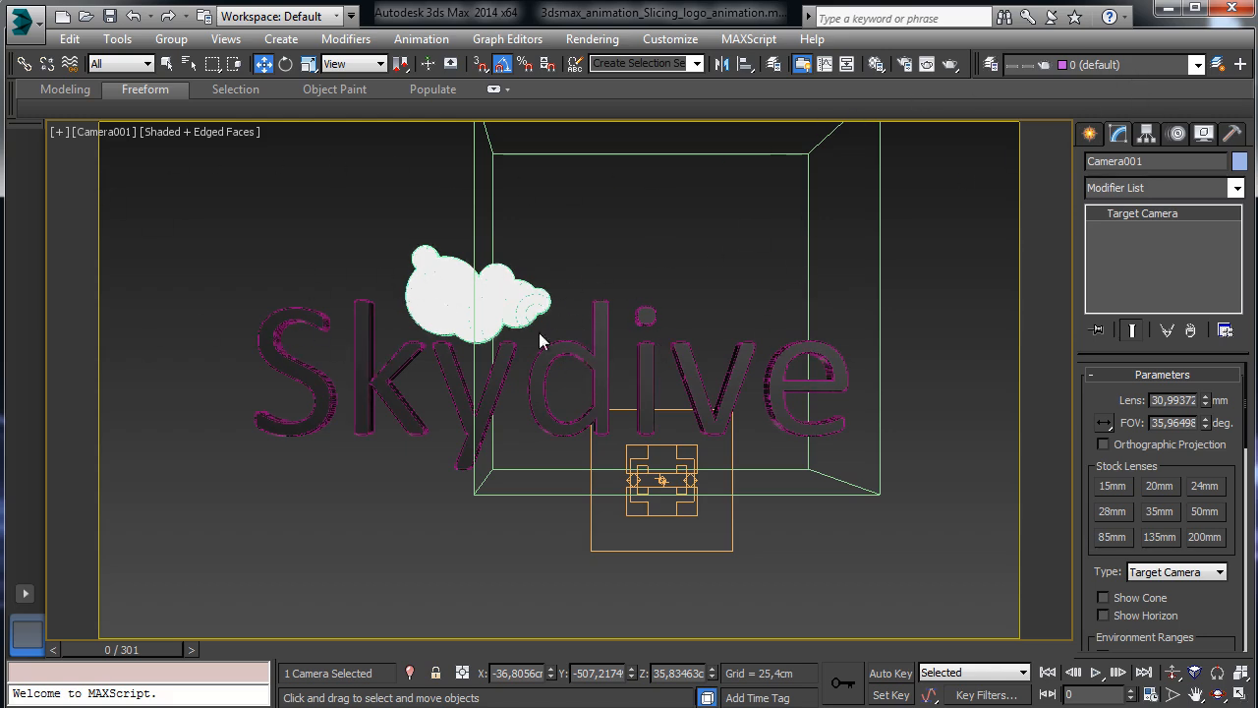
# Select PF_Logo and set its Speed 002 Variation to 15,0cm in Particle View.
pyautogui.click(1078, 693)
pyautogui.click(637, 411)
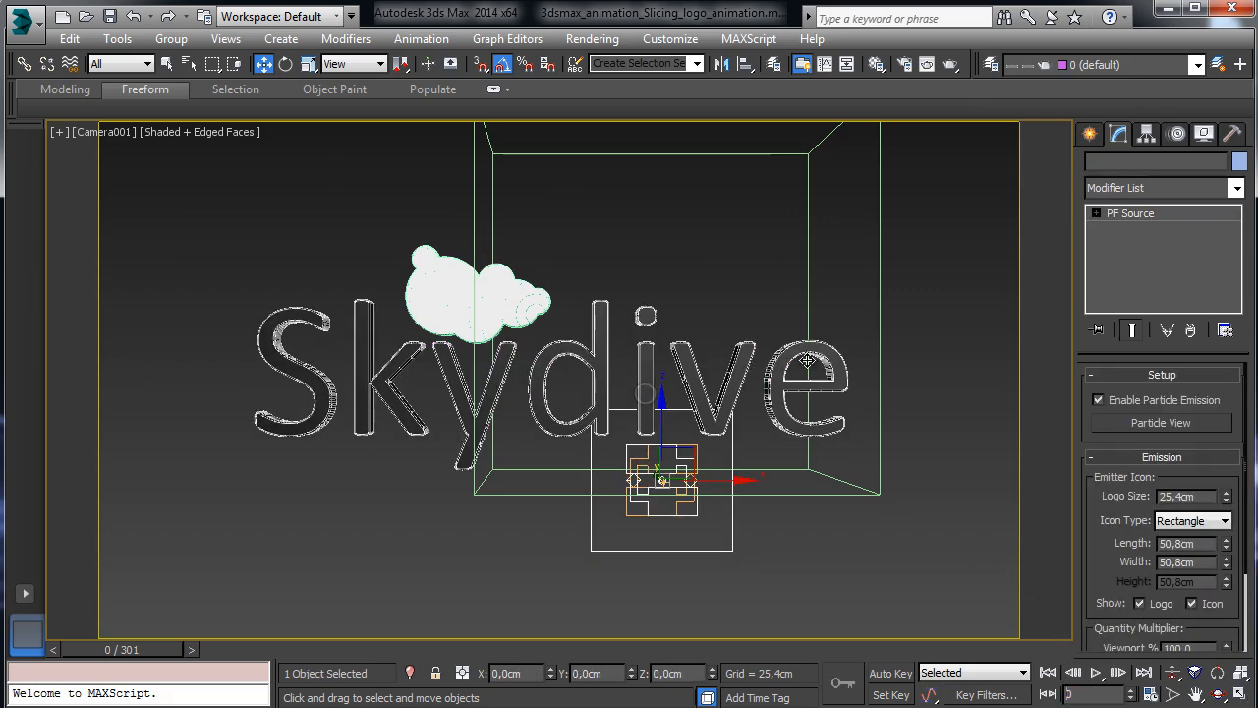
pyautogui.click(1150, 415)
pyautogui.moveTo(315, 70); pyautogui.dragTo(331, 88)
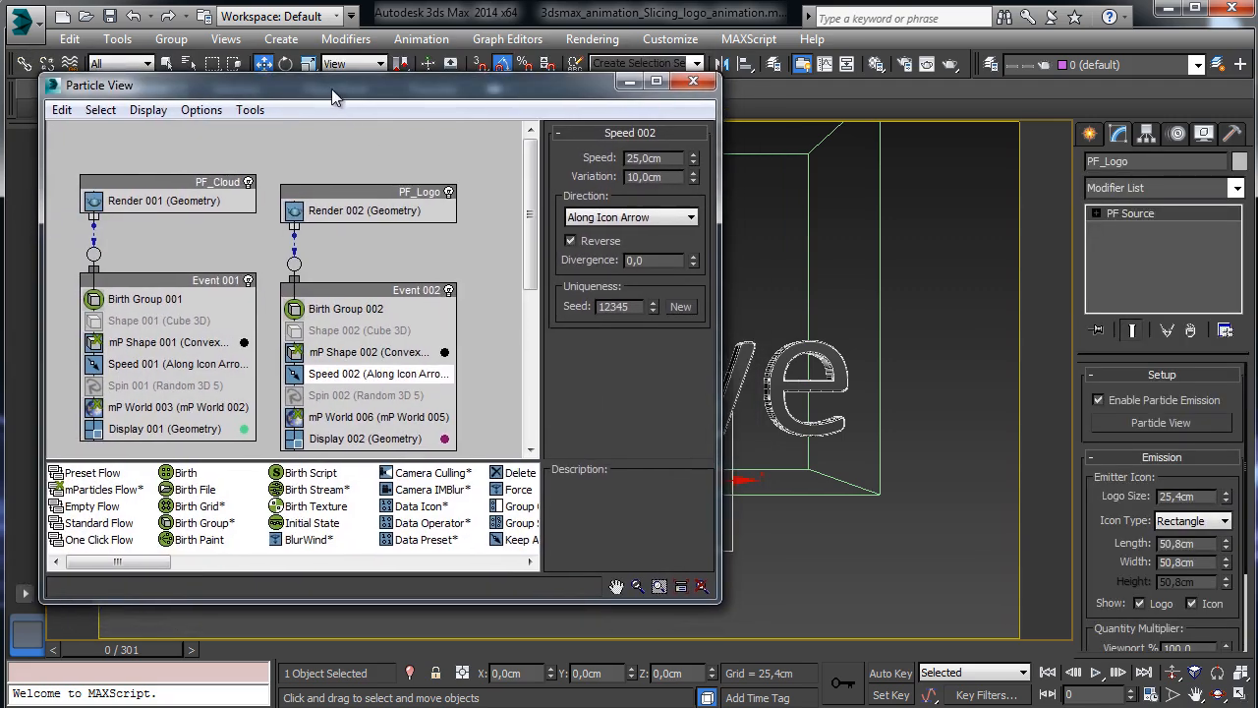
pyautogui.doubleClick(658, 177)
pyautogui.write('15')
pyautogui.press('Return')
# Preview the revised logo animation twice, returning to frame 0 with Particle View back in view.
pyautogui.moveTo(530, 93); pyautogui.dragTo(1257, 119)
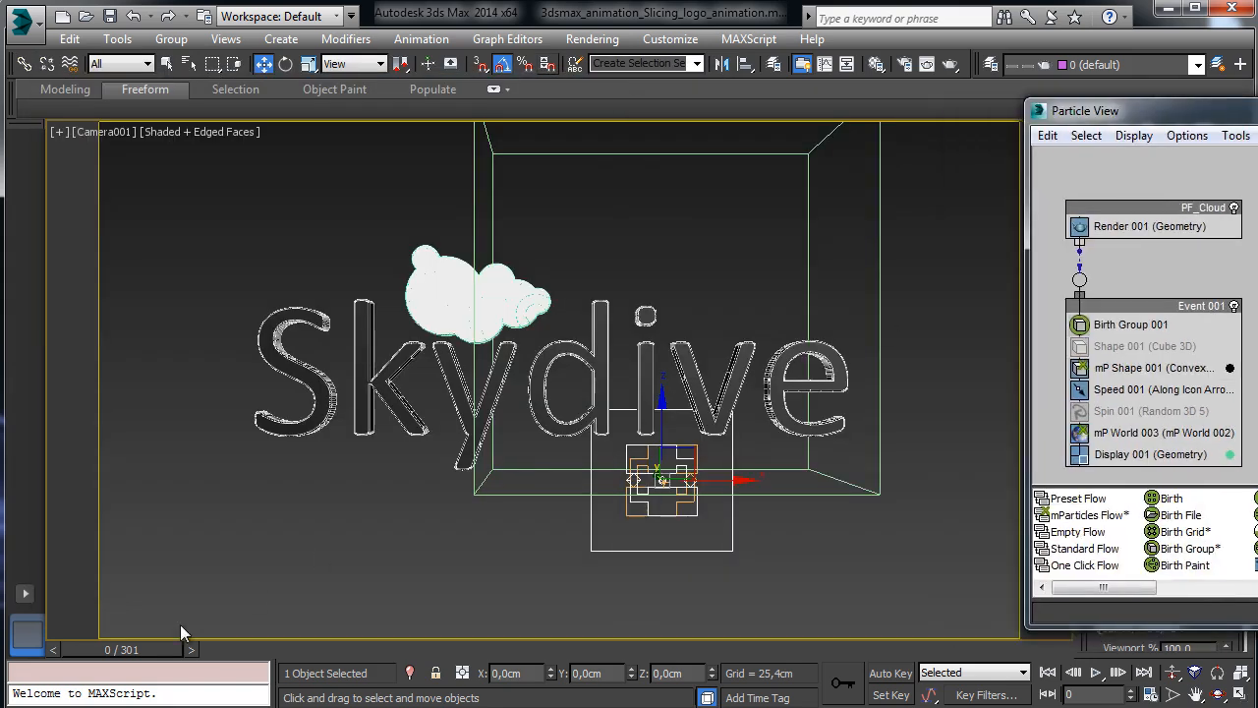
pyautogui.moveTo(130, 654); pyautogui.dragTo(1028, 596)
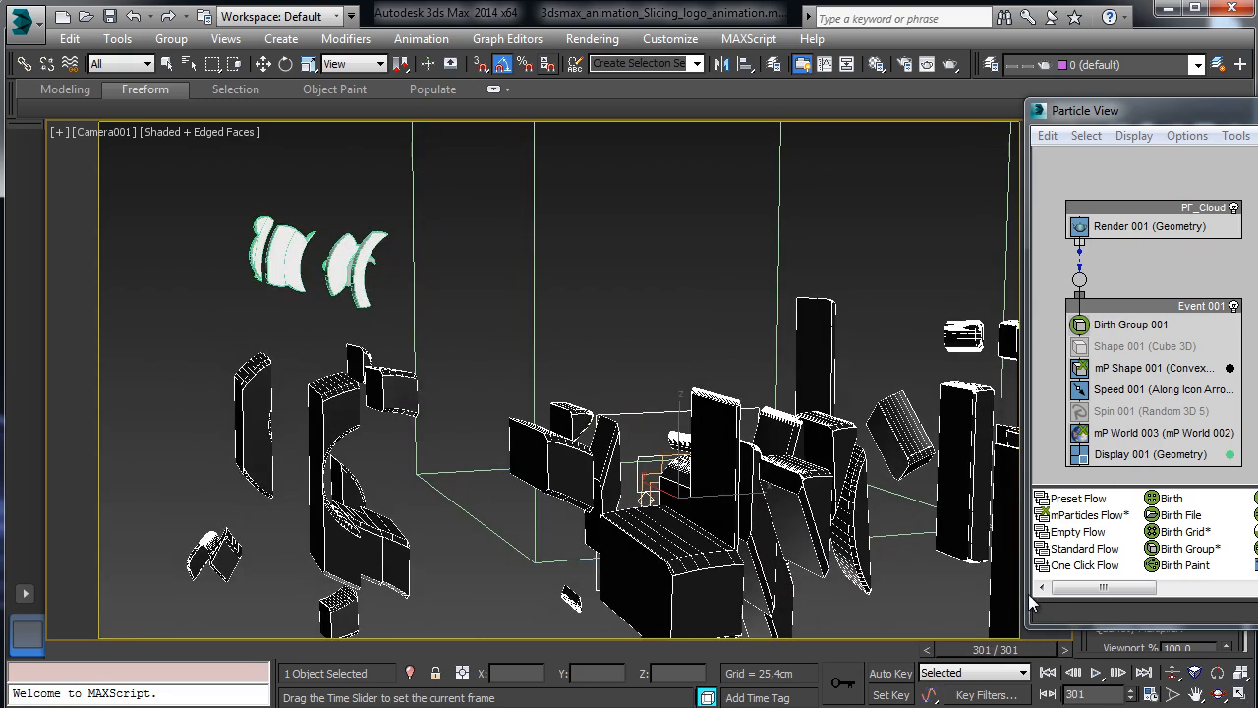
pyautogui.press('w')
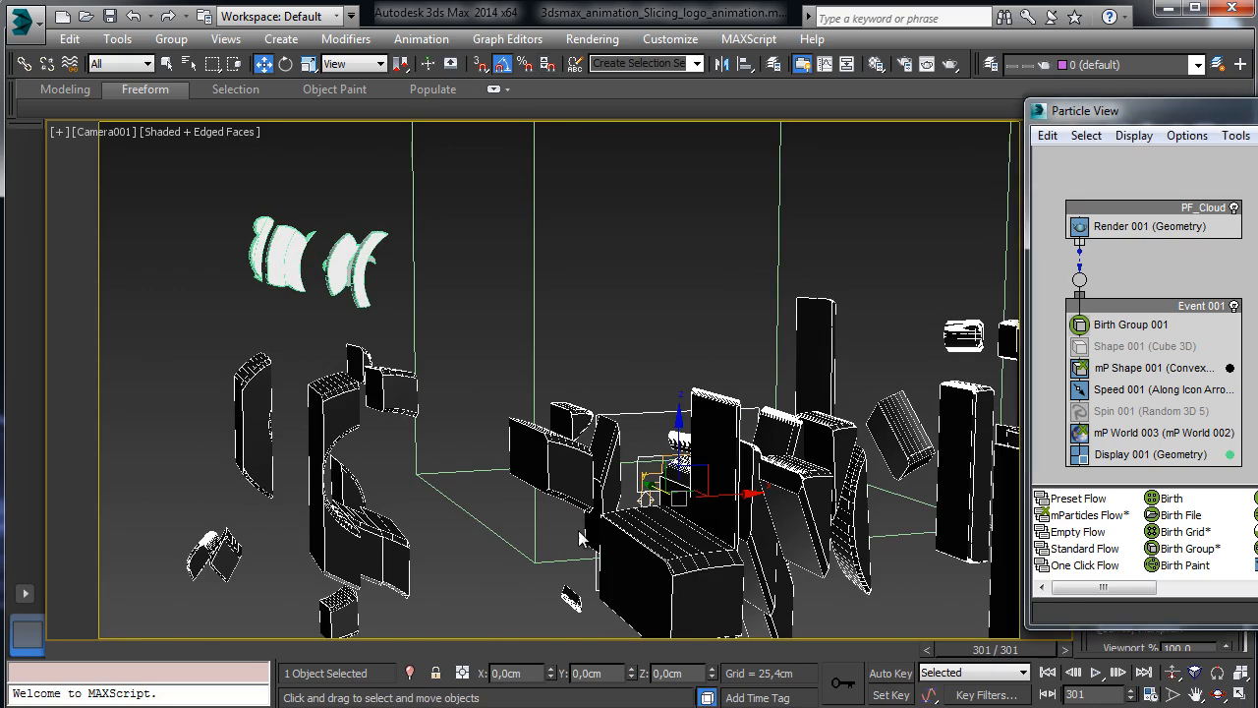
pyautogui.press('Home')
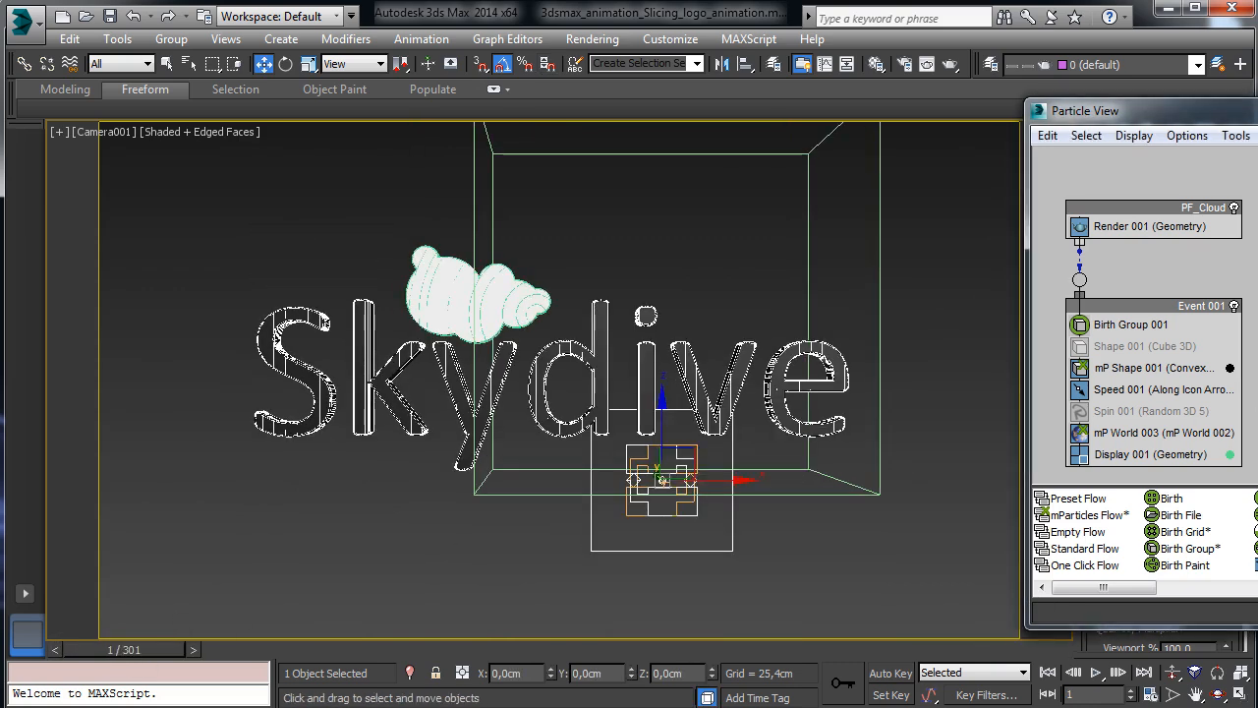
pyautogui.moveTo(138, 652); pyautogui.dragTo(1012, 617)
pyautogui.press('w')
pyautogui.click(53, 644)
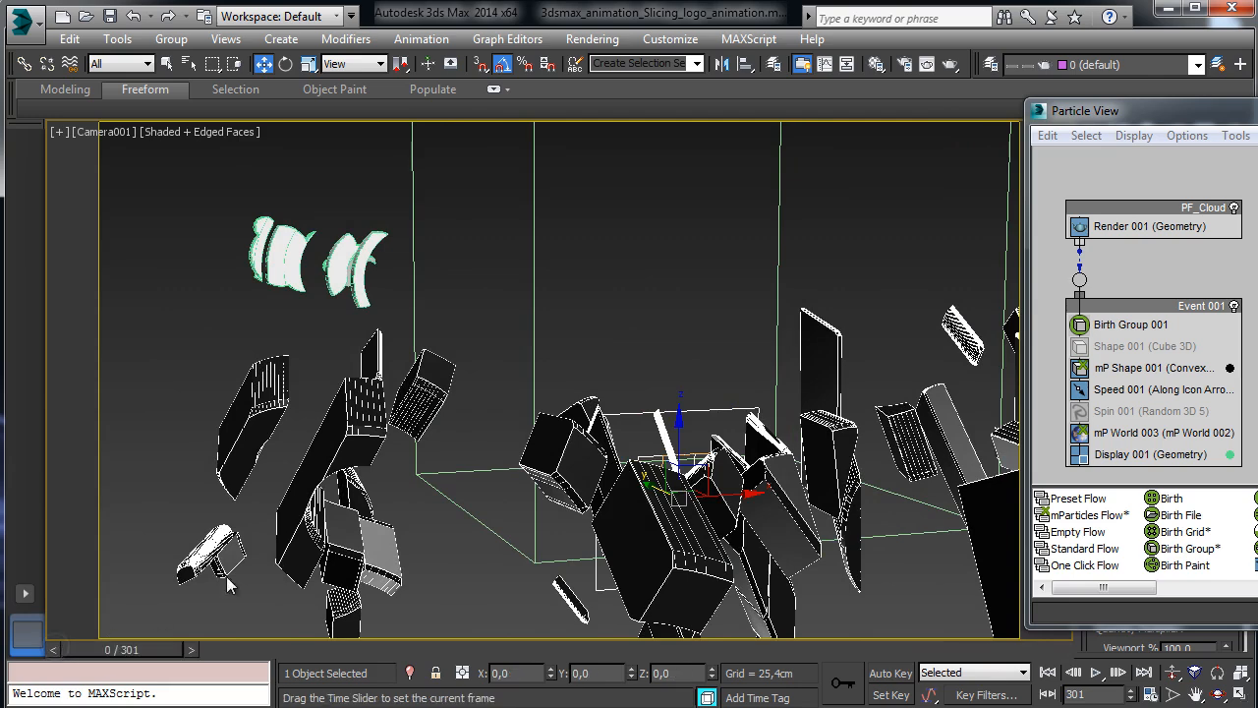
pyautogui.moveTo(1257, 116); pyautogui.dragTo(410, 145)
# Save, then bake the logo's mP World 005 simulation and enable Run Baked Simulation.
pyautogui.click(108, 18)
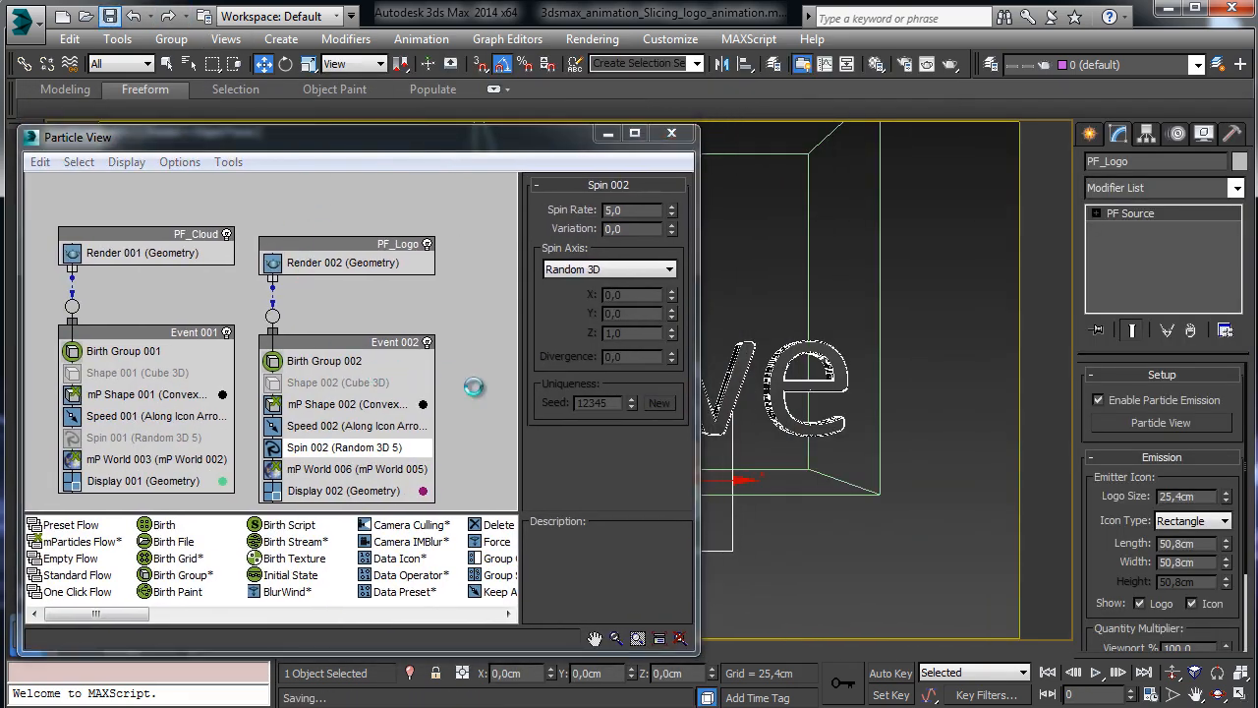
pyautogui.click(372, 469)
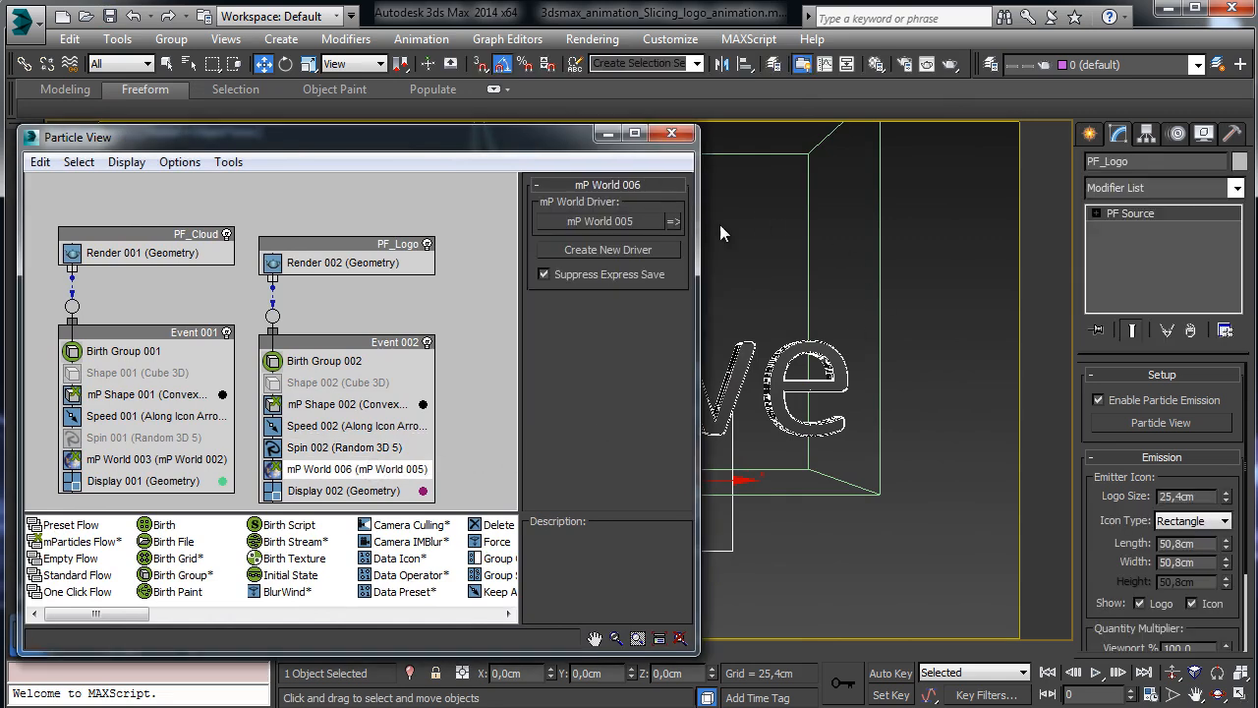
pyautogui.click(674, 221)
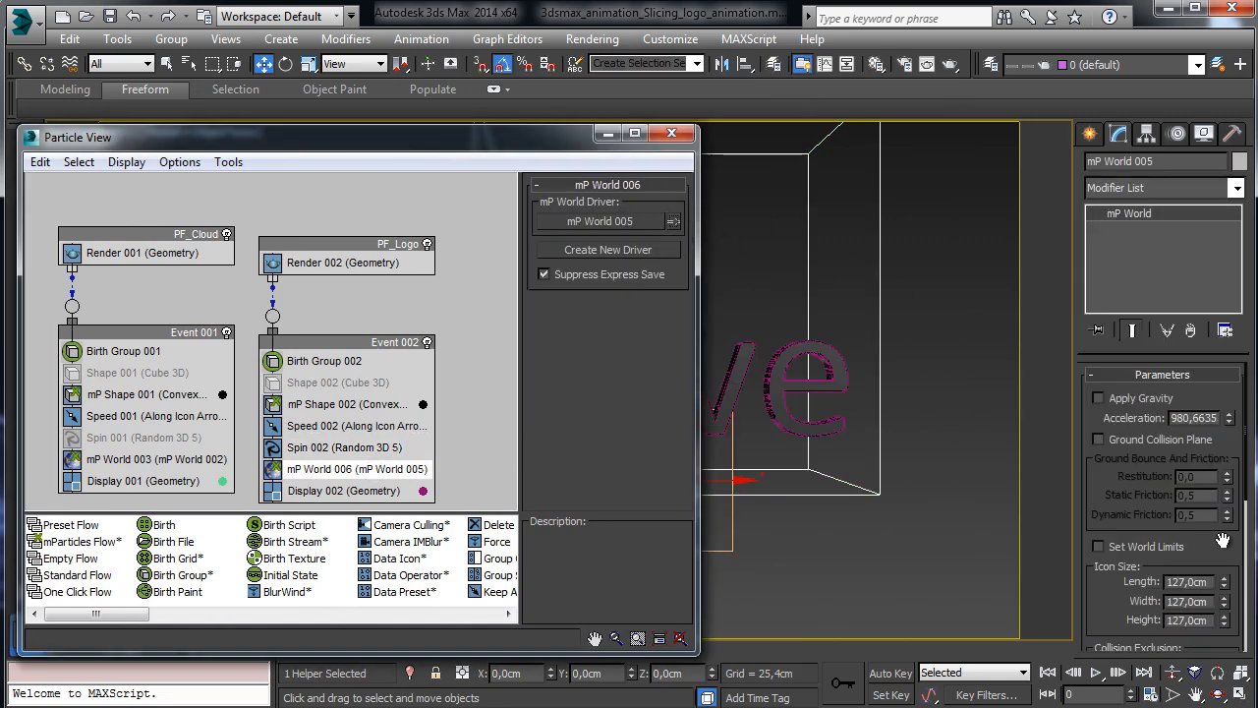
pyautogui.scroll(-10, 1209, 491)
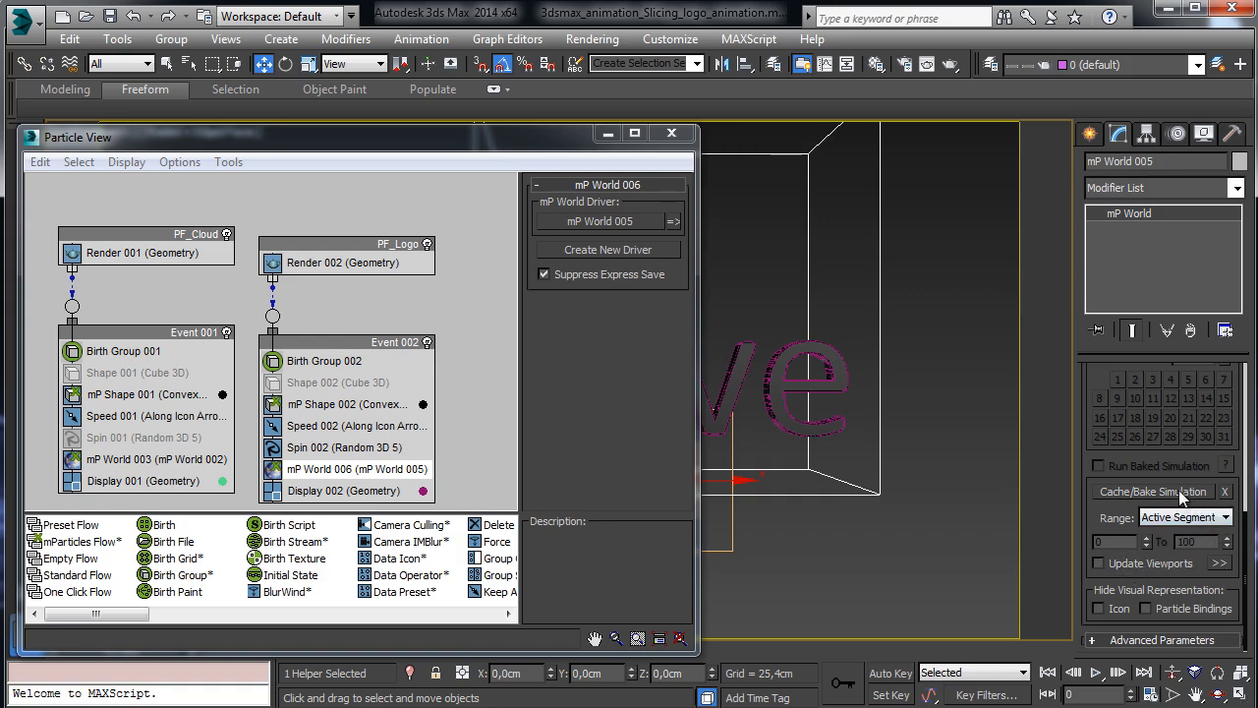
pyautogui.click(1184, 491)
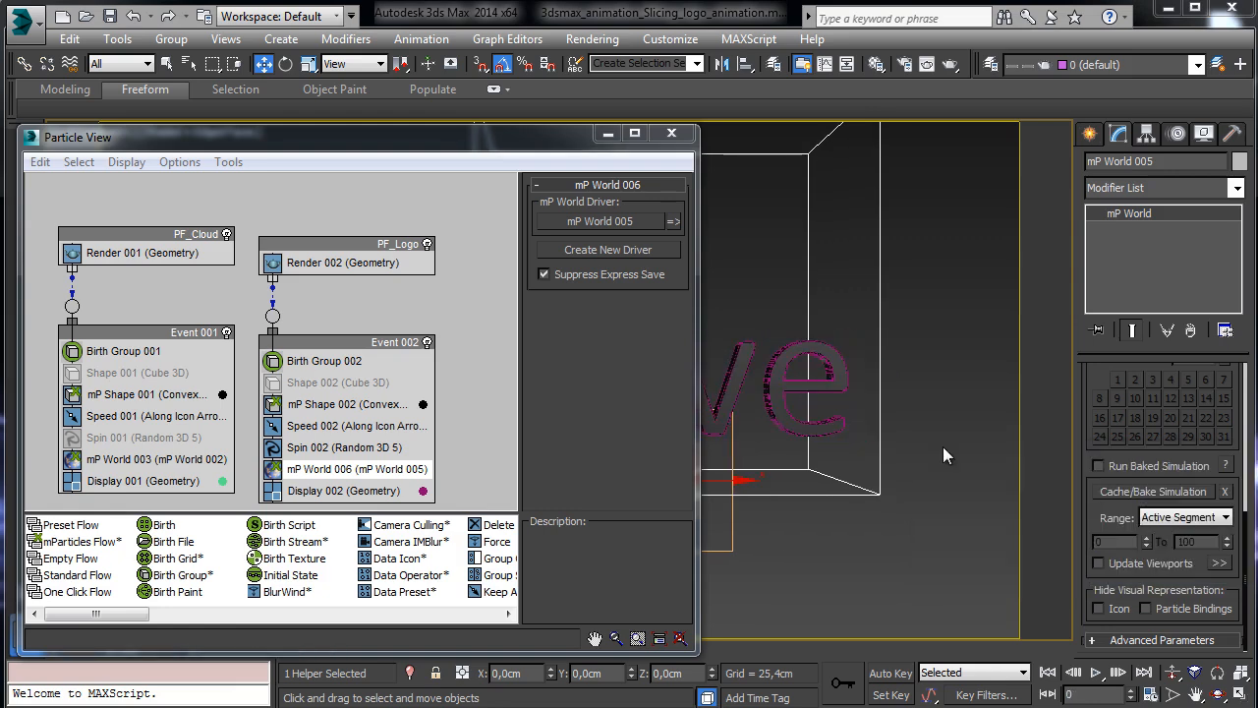
pyautogui.click(1115, 466)
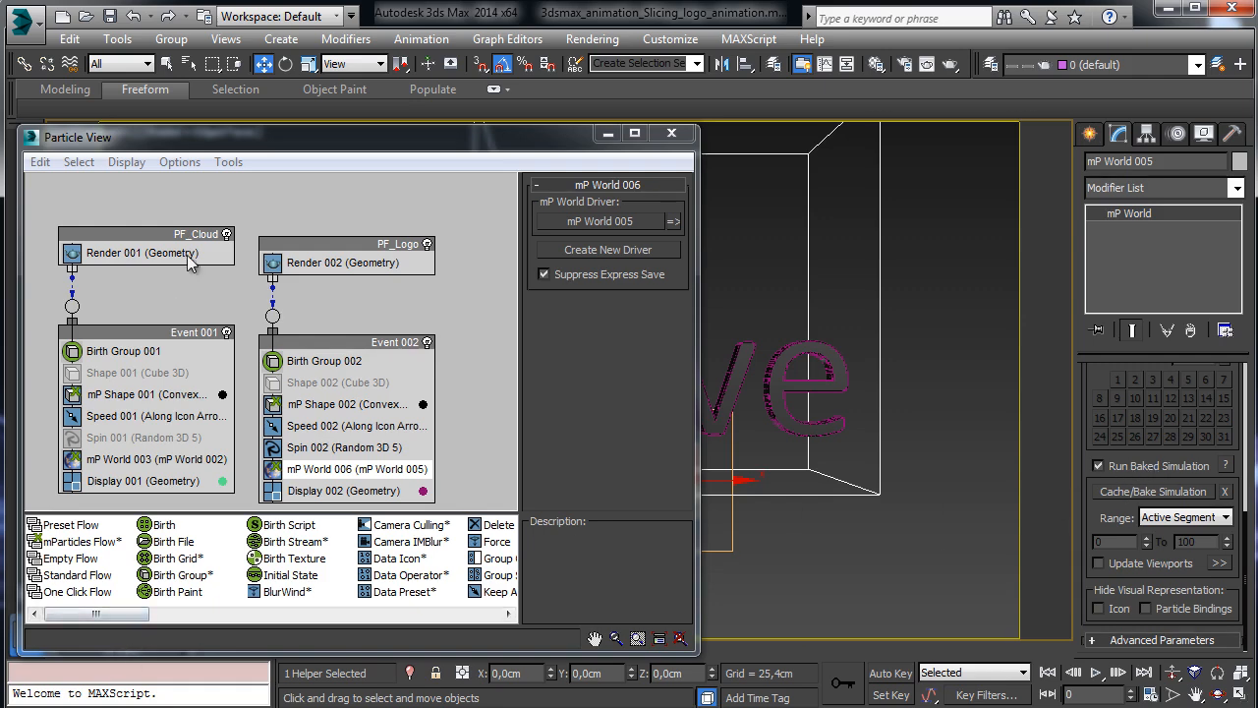
# Bake the cloud's mP World 002 simulation, play it from cache, and close Particle View.
pyautogui.click(184, 459)
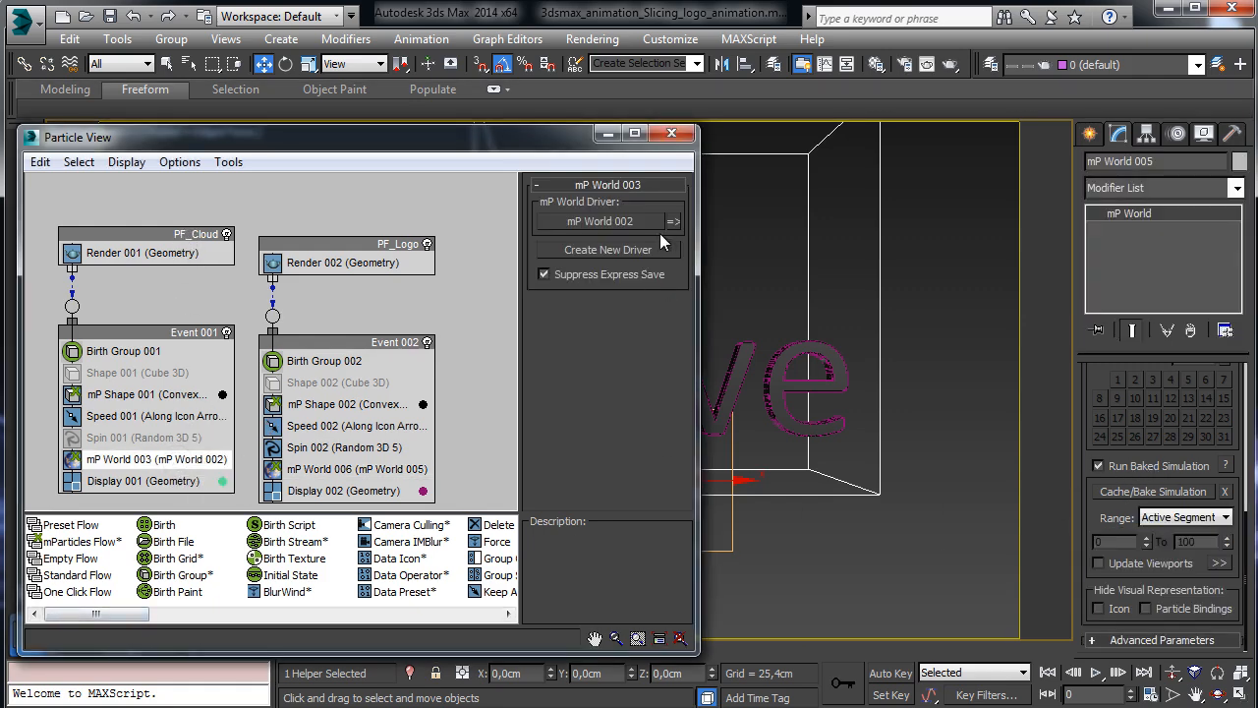
pyautogui.click(672, 222)
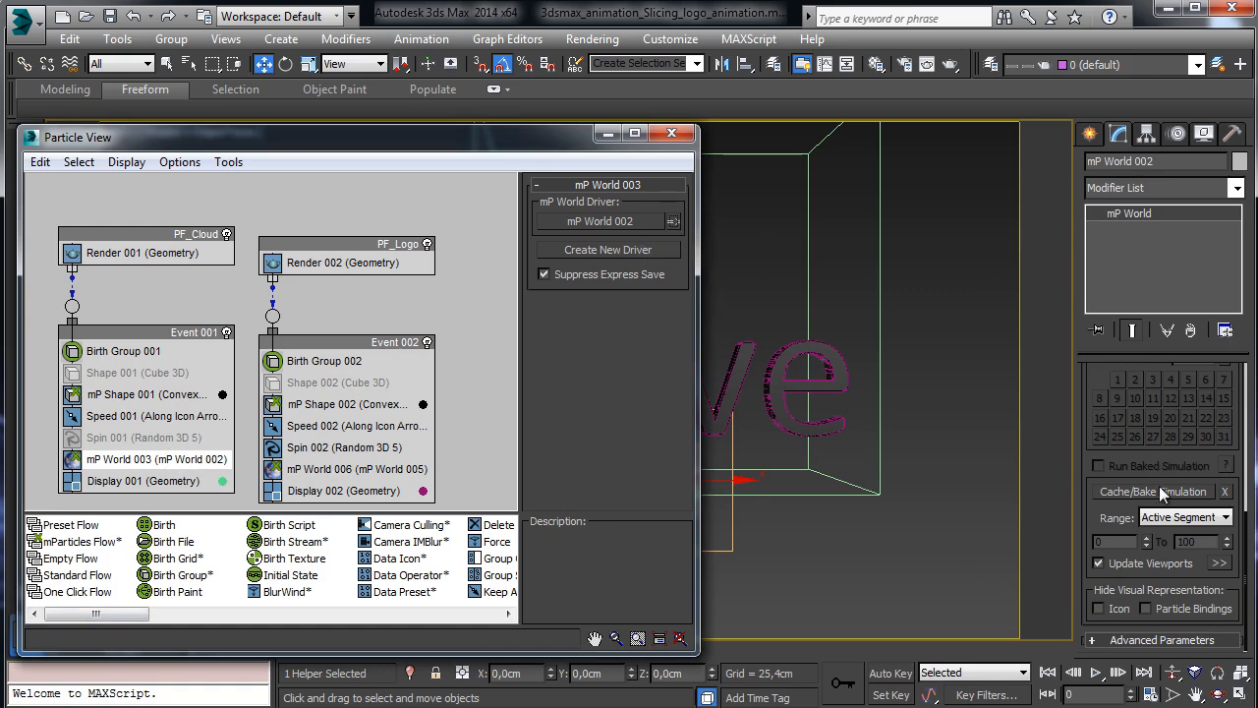
pyautogui.click(1099, 563)
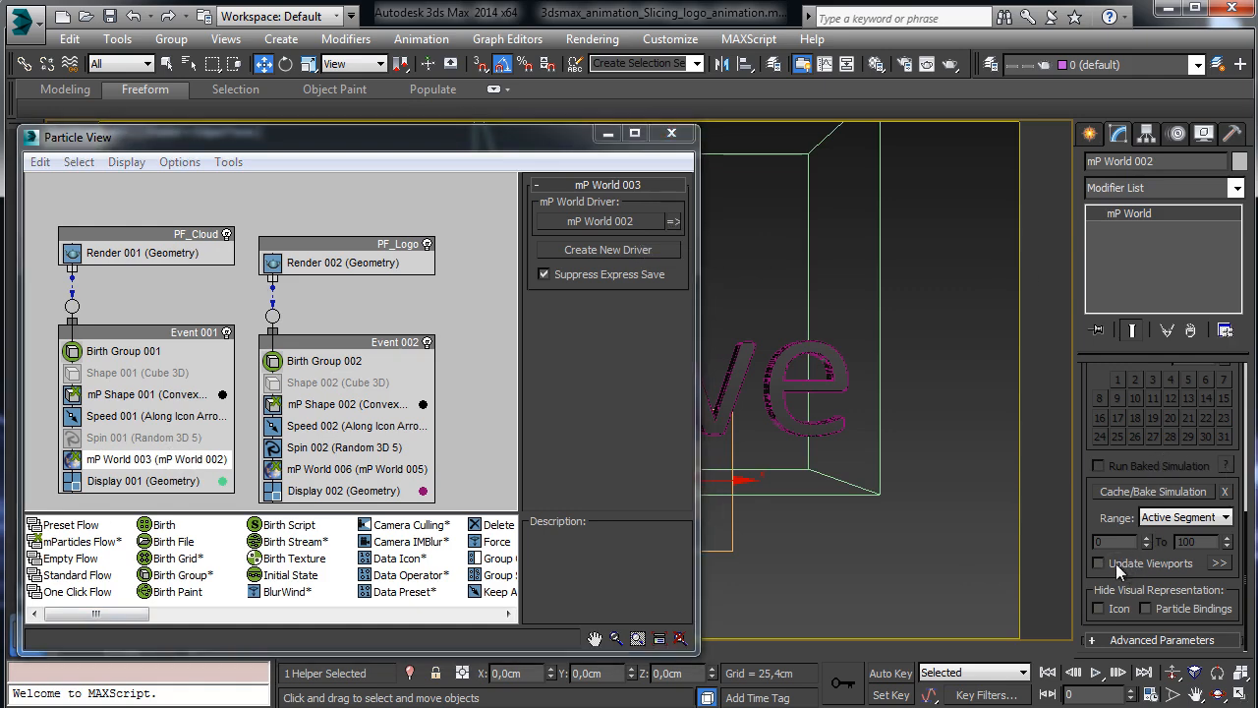
pyautogui.click(1188, 498)
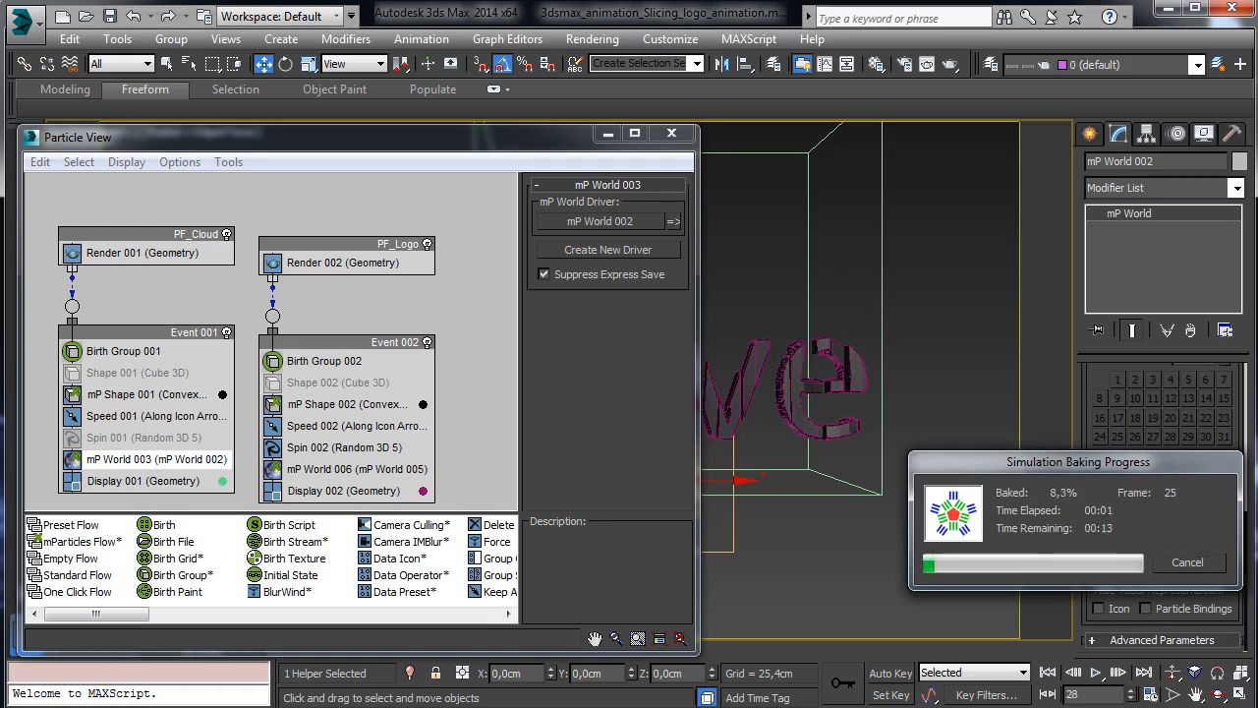
pyautogui.press('Escape')
pyautogui.click(1108, 467)
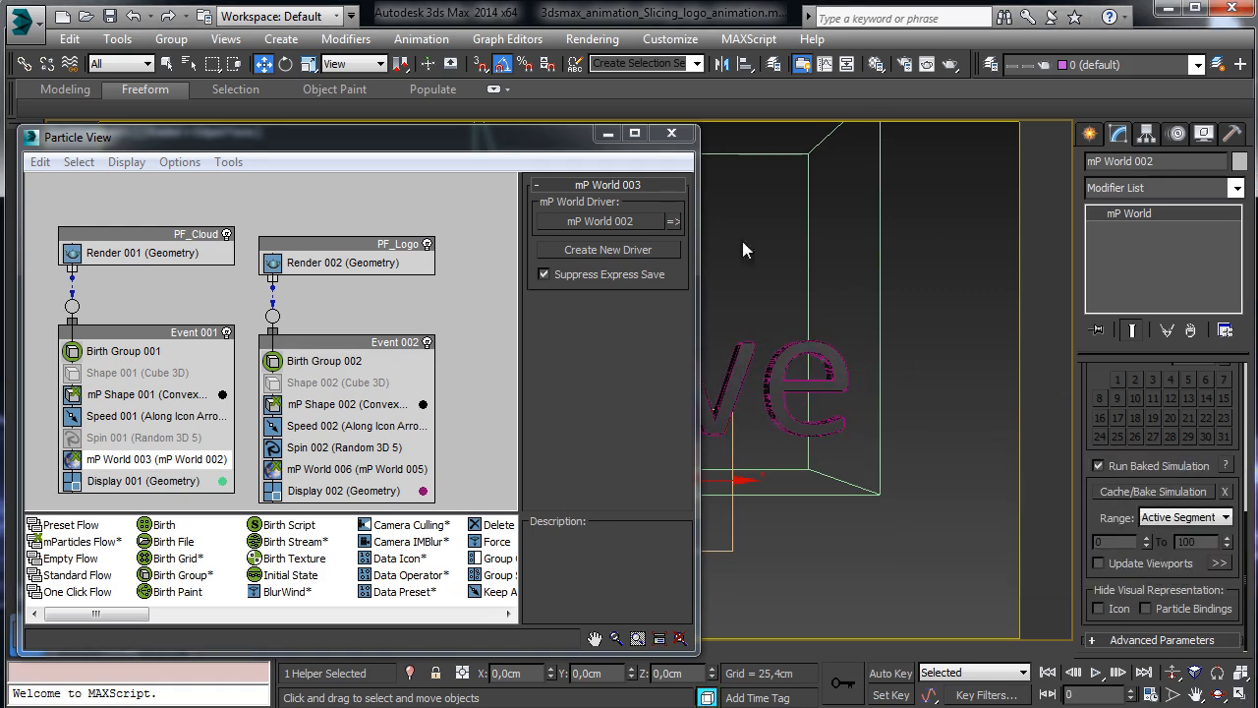
pyautogui.click(672, 134)
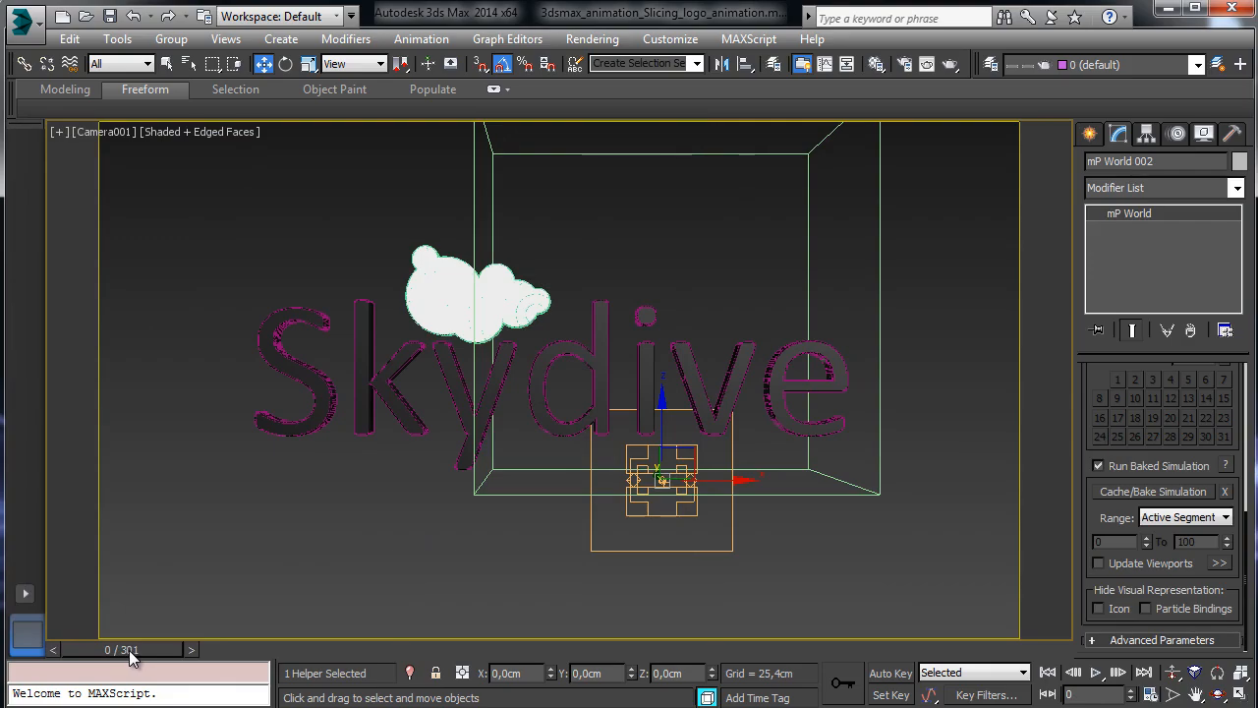
pyautogui.moveTo(131, 657); pyautogui.dragTo(59, 647)
# Unhide the Environment and Lights layers, save the scene, and scrub to frame 155.
pyautogui.press('w')
pyautogui.click(109, 16)
pyautogui.click(990, 65)
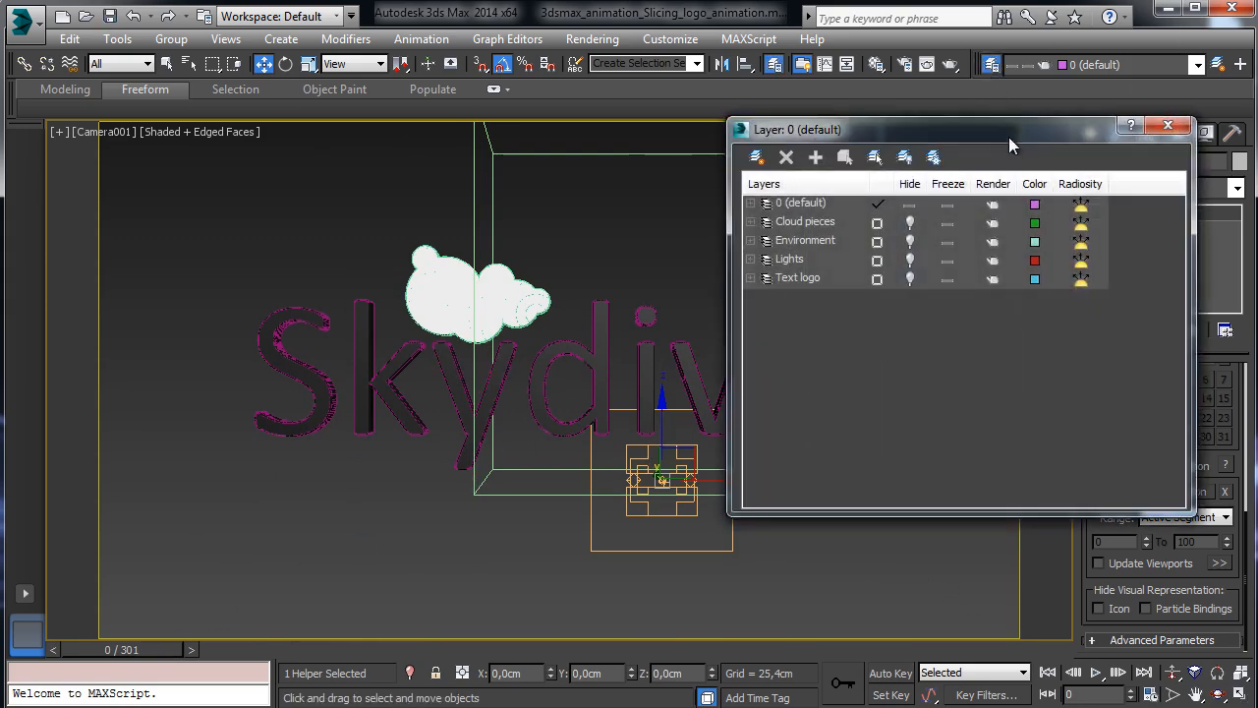
pyautogui.click(908, 242)
pyautogui.click(909, 261)
pyautogui.click(1167, 126)
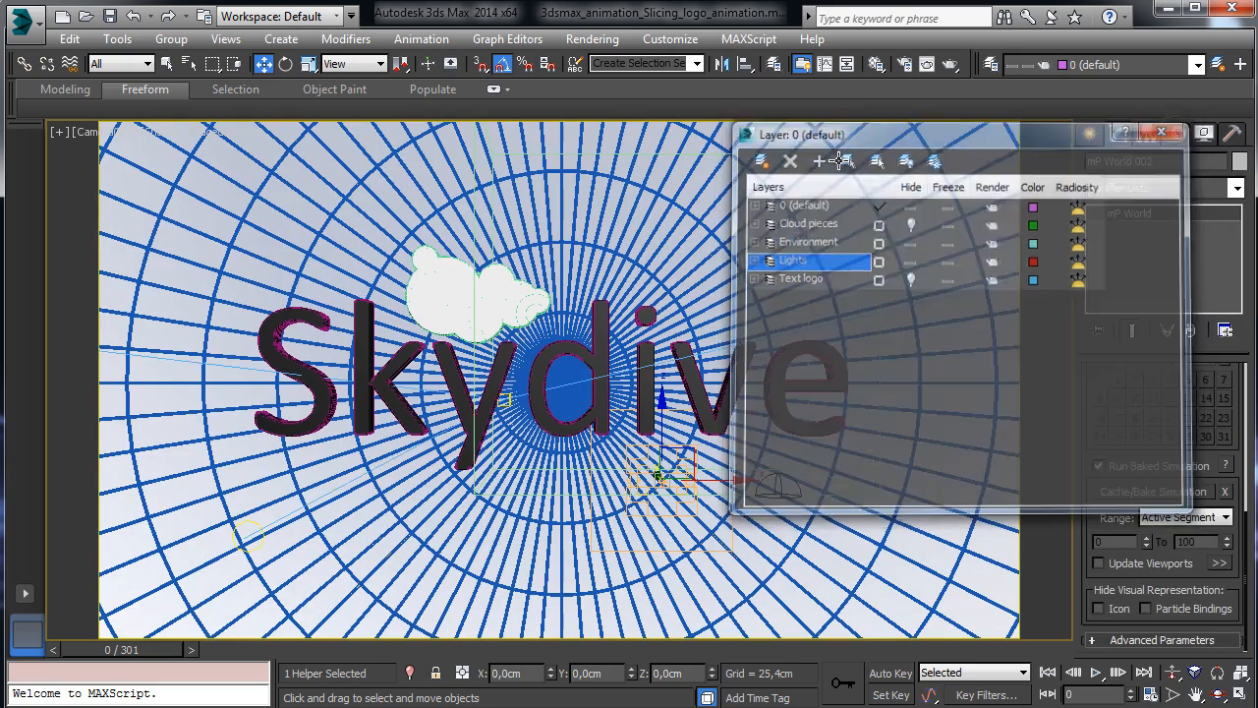
pyautogui.click(109, 15)
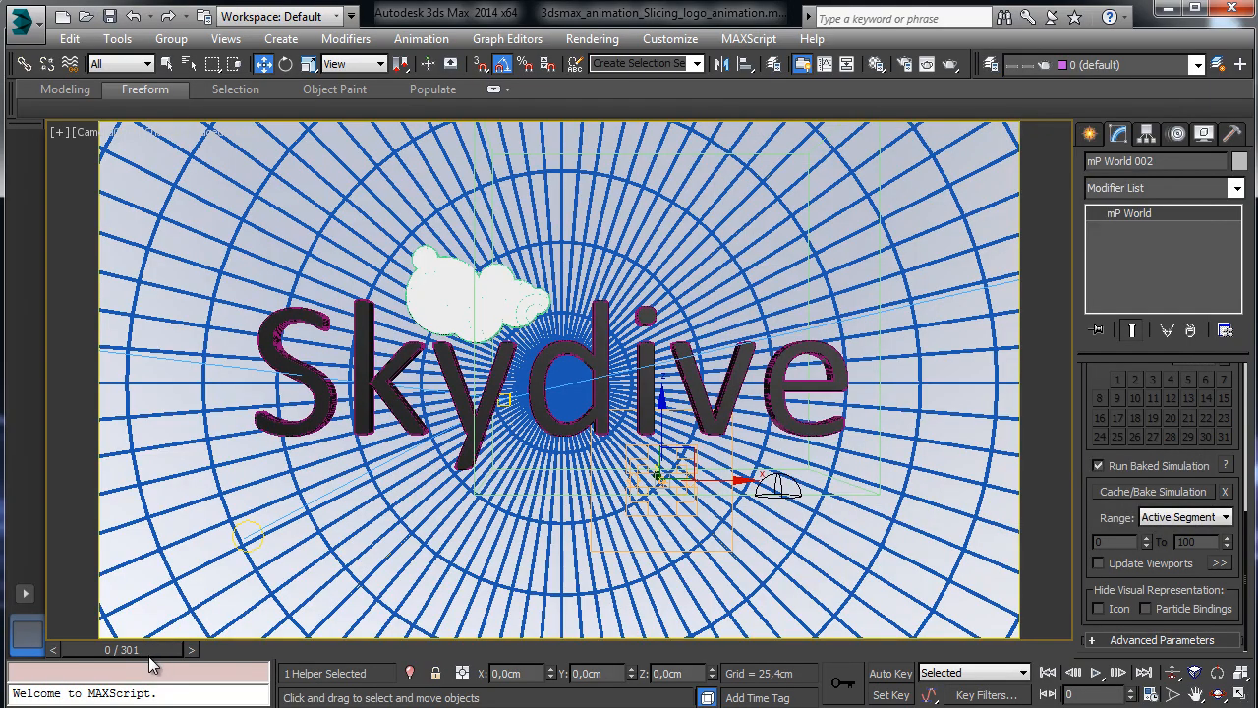
pyautogui.moveTo(149, 655); pyautogui.dragTo(627, 649)
# Render frame 174 from Camera001 with mental ray.
pyautogui.press('w')
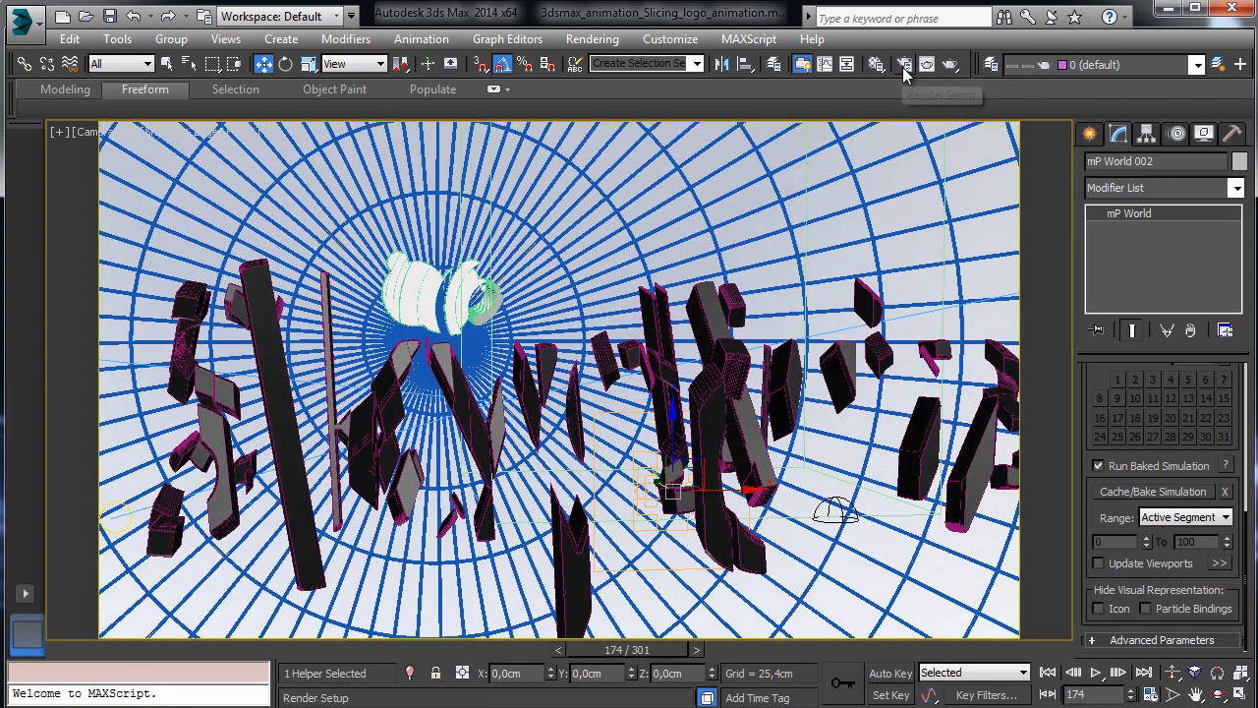
pyautogui.click(904, 65)
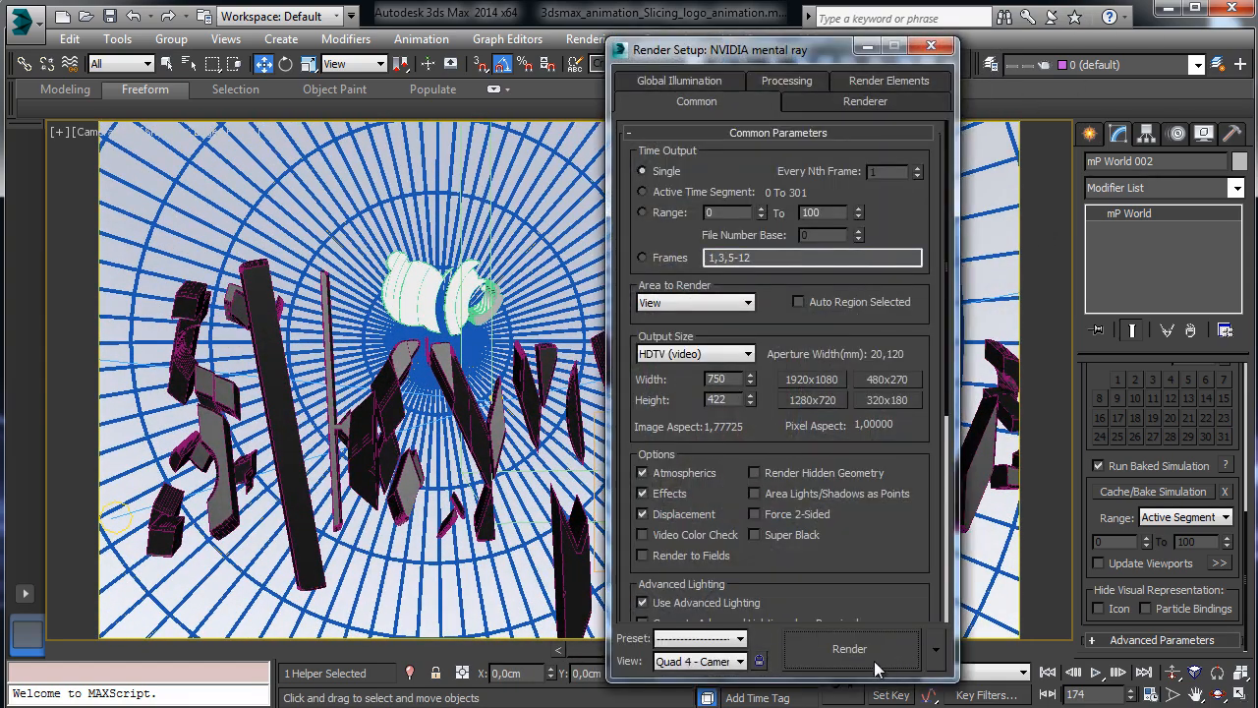
pyautogui.click(874, 660)
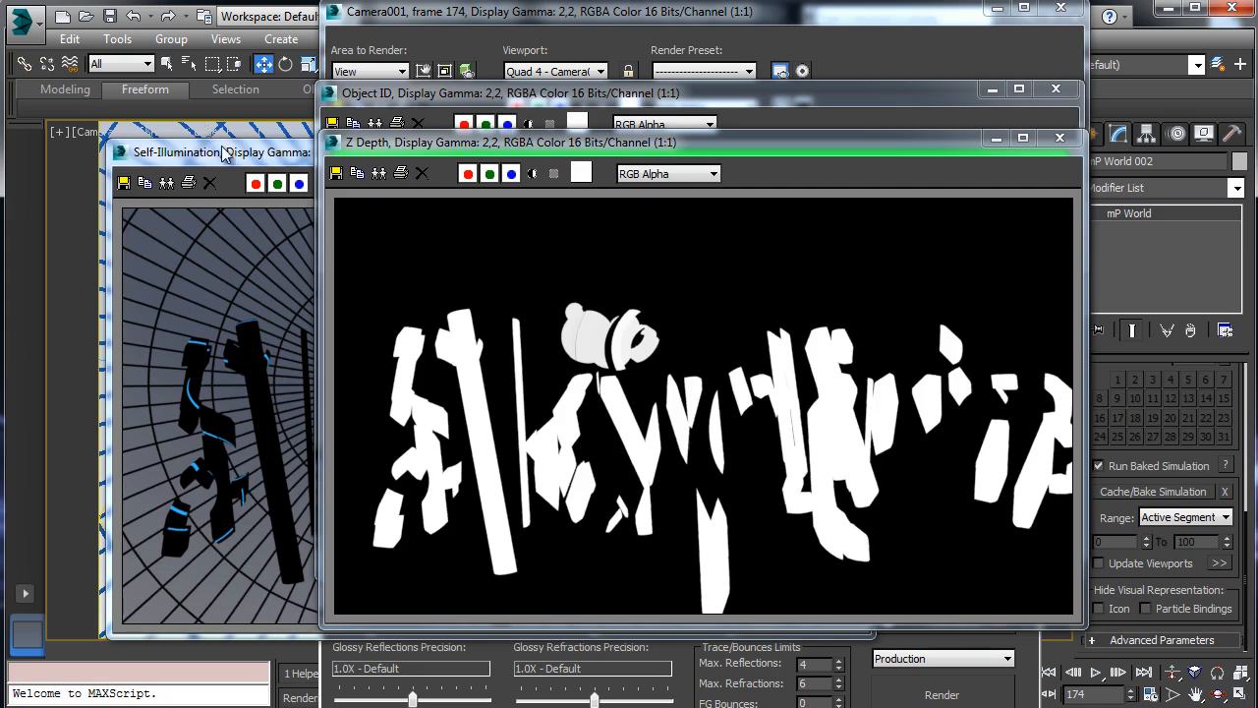
# Review the colour, Z Depth, Object ID and Self-Illumination renders, then close them and Render Setup.
pyautogui.click(576, 26)
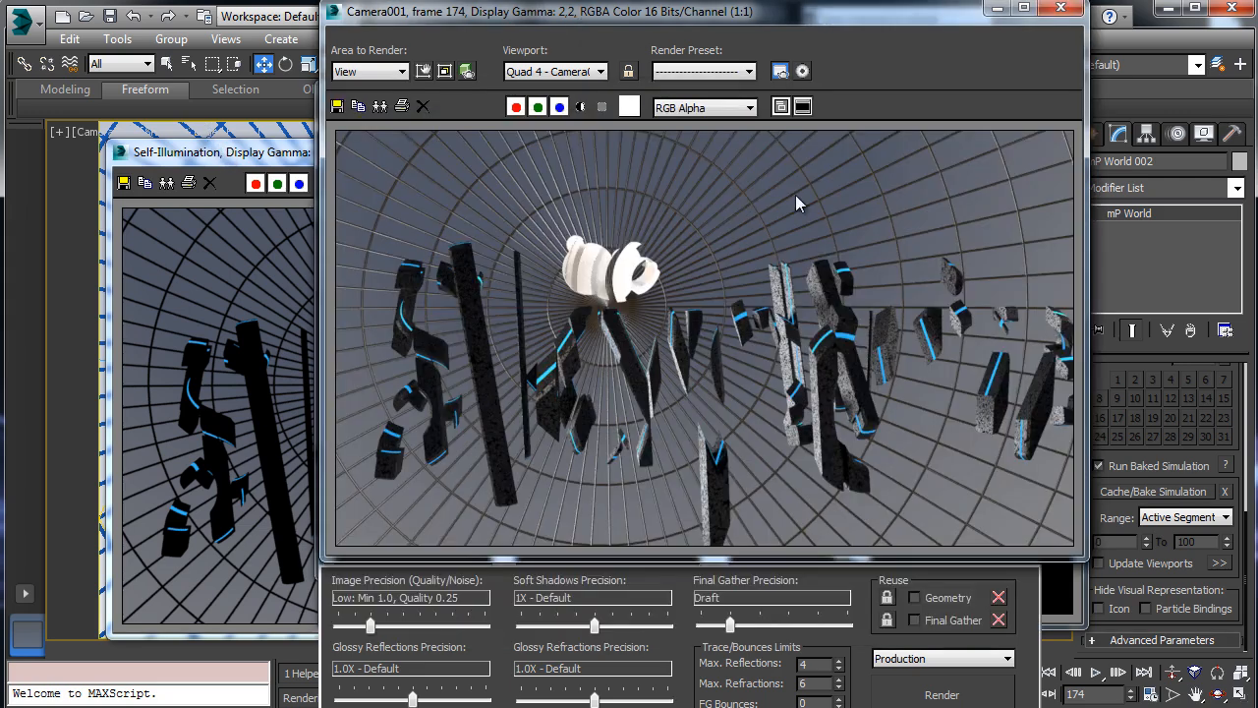
pyautogui.click(996, 7)
pyautogui.moveTo(935, 150); pyautogui.dragTo(1088, 141)
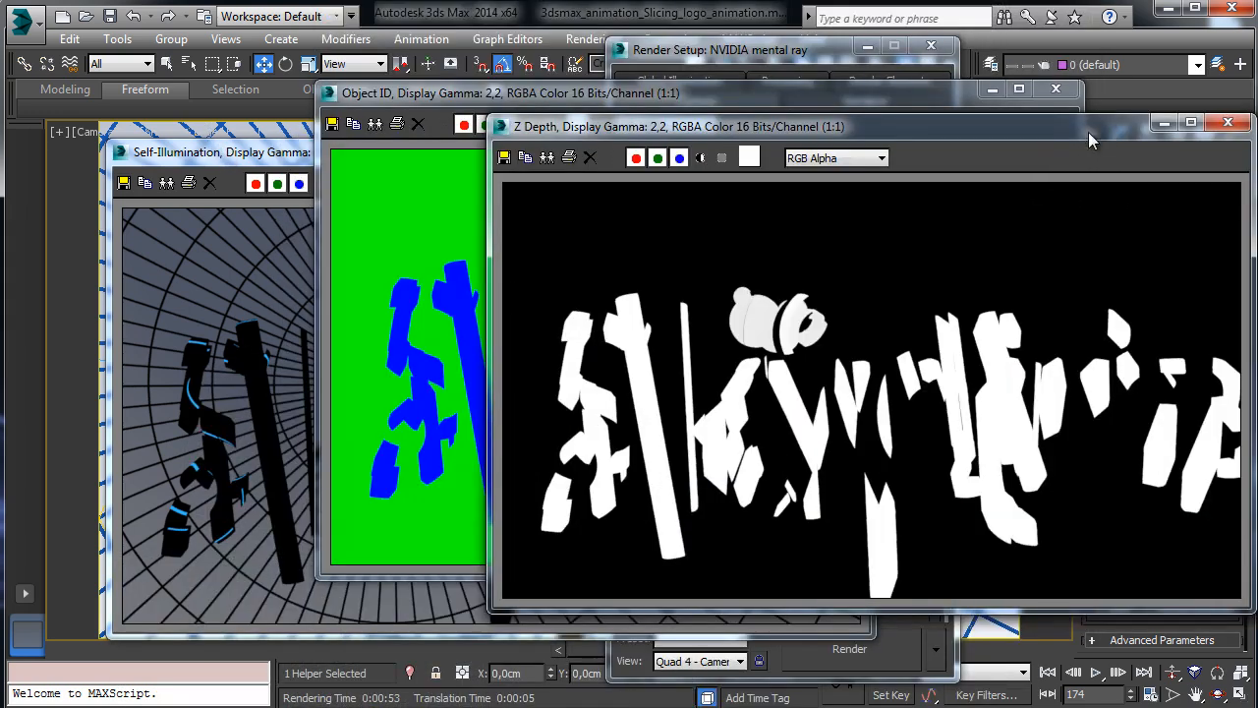
pyautogui.click(1228, 122)
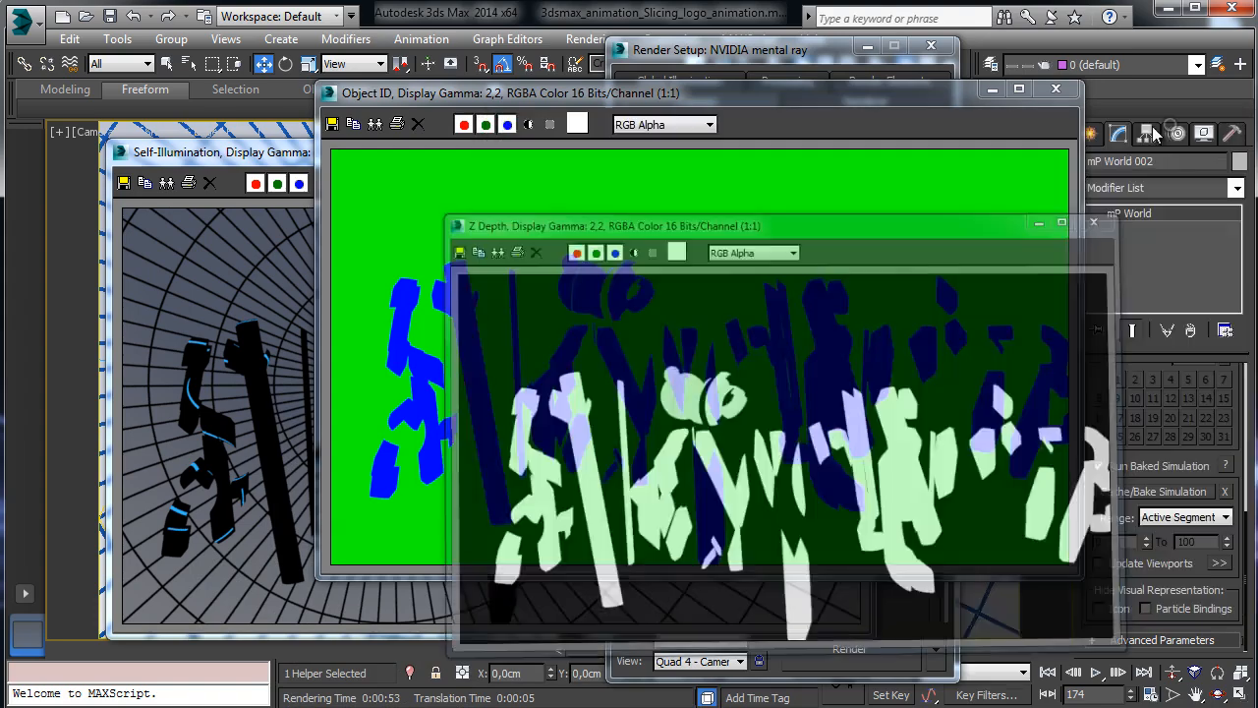
pyautogui.click(1055, 88)
pyautogui.click(847, 147)
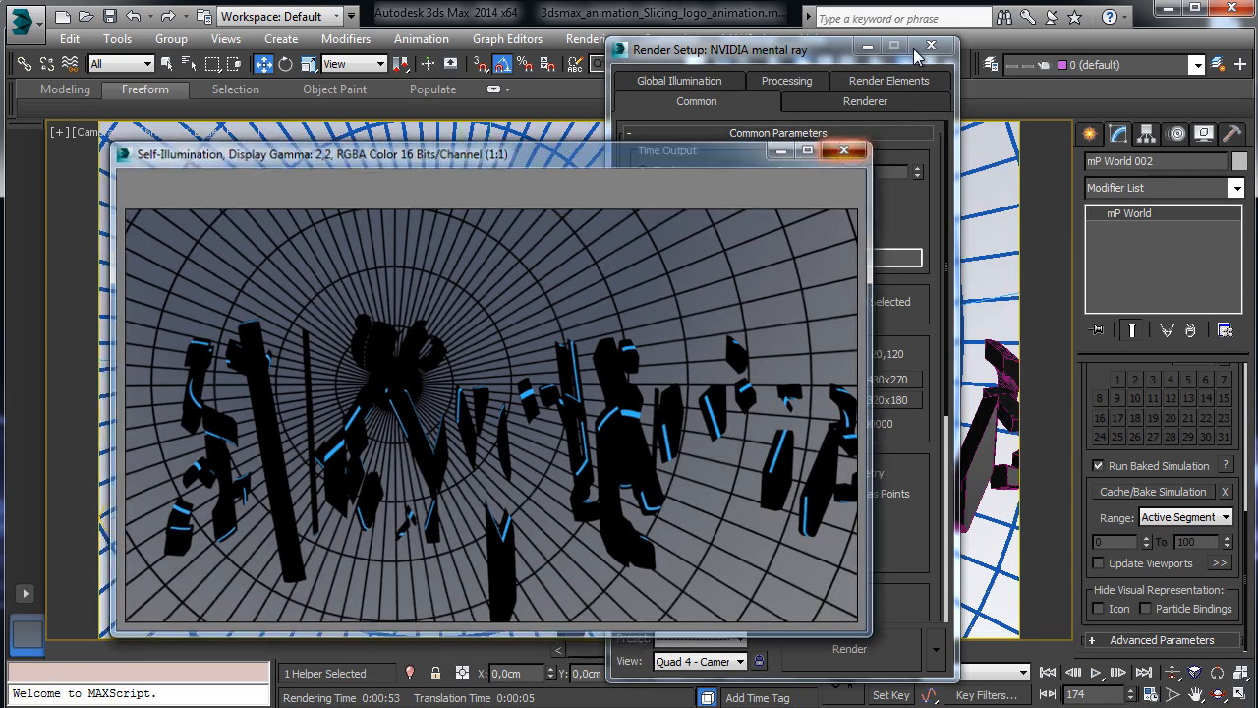
pyautogui.click(847, 148)
pyautogui.click(931, 45)
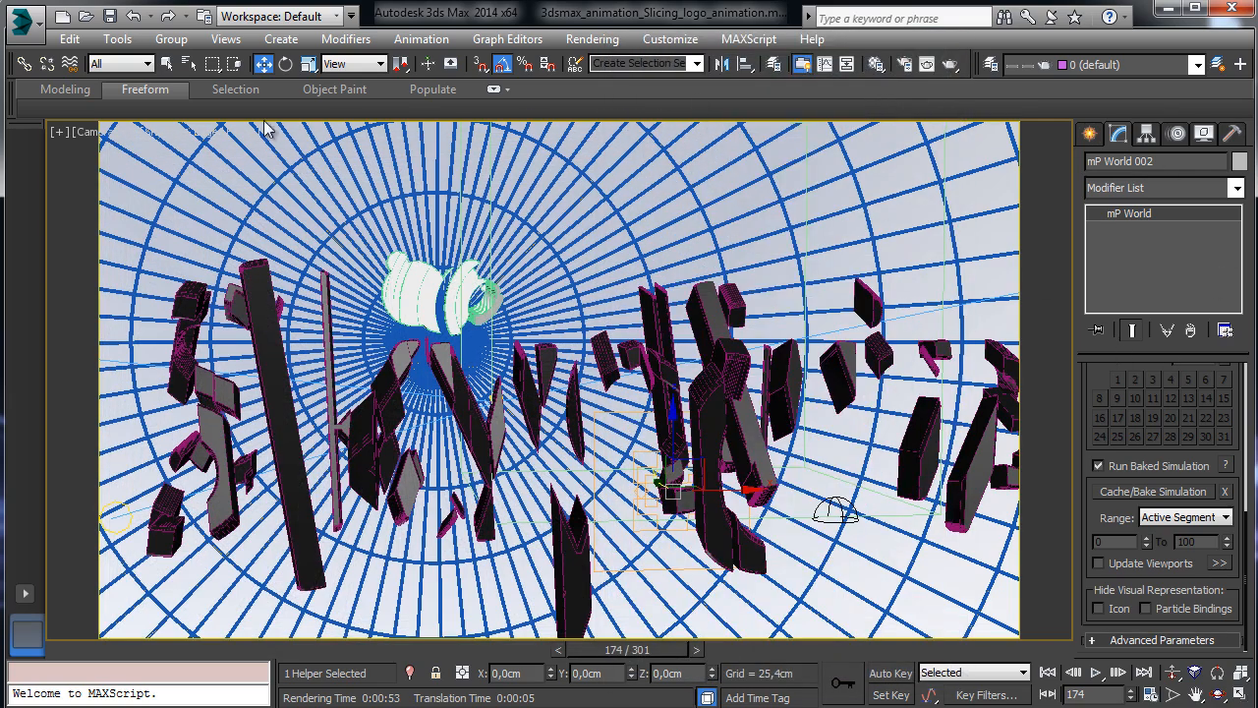
pyautogui.click(98, 131)
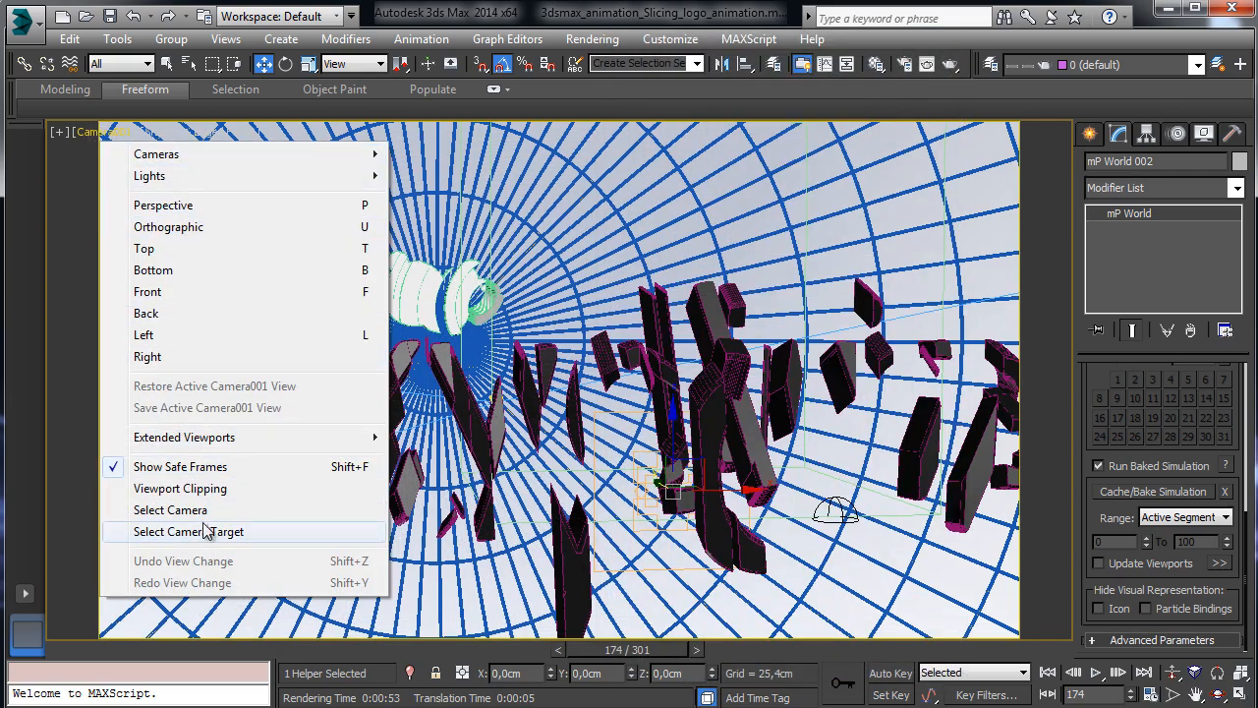
# Enable Clip Manually on Camera001, raise Near Clip and pull Far Clip closer.
pyautogui.click(172, 509)
pyautogui.scroll(-5, 1221, 457)
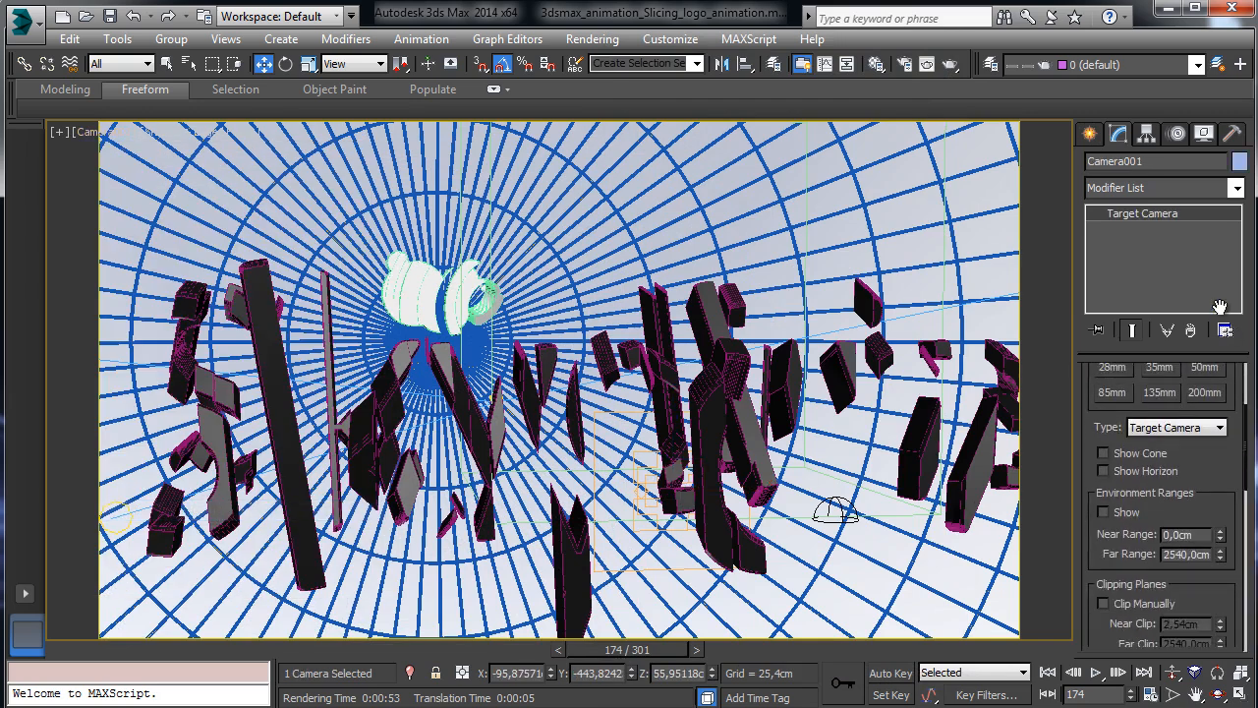
pyautogui.click(1135, 493)
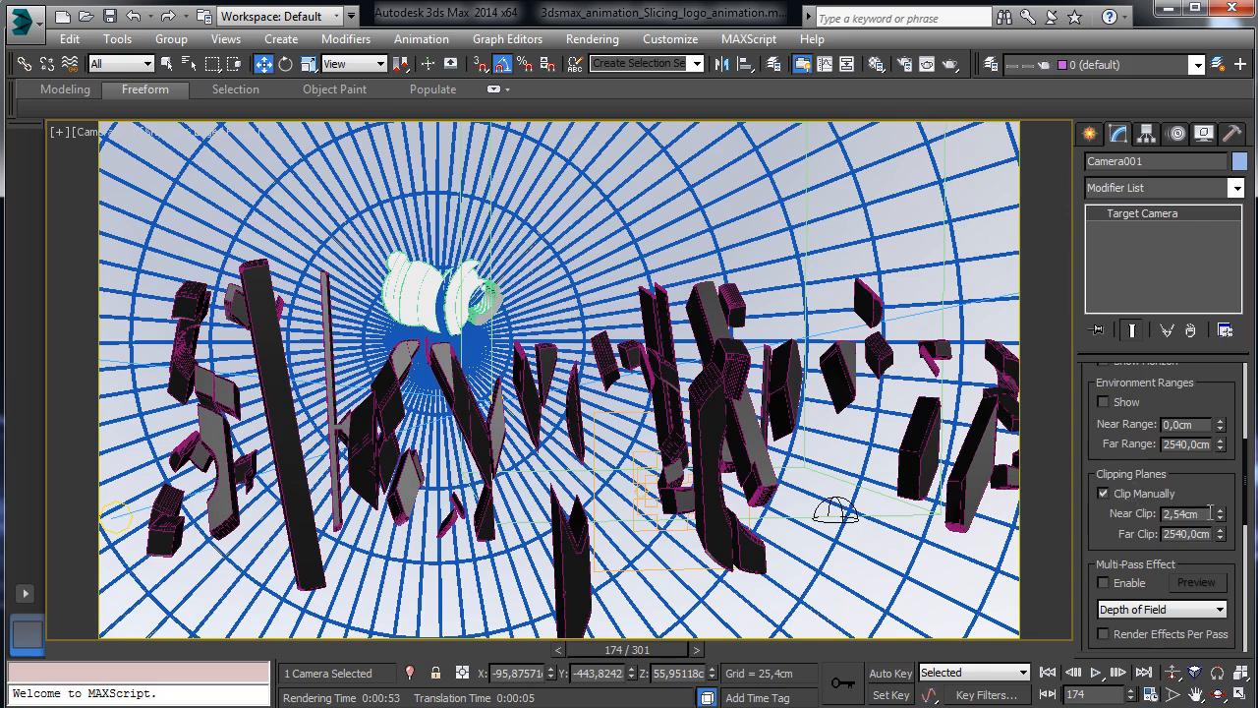
pyautogui.moveTo(1221, 521); pyautogui.dragTo(1220, 464)
pyautogui.moveTo(1222, 517); pyautogui.dragTo(1251, 600)
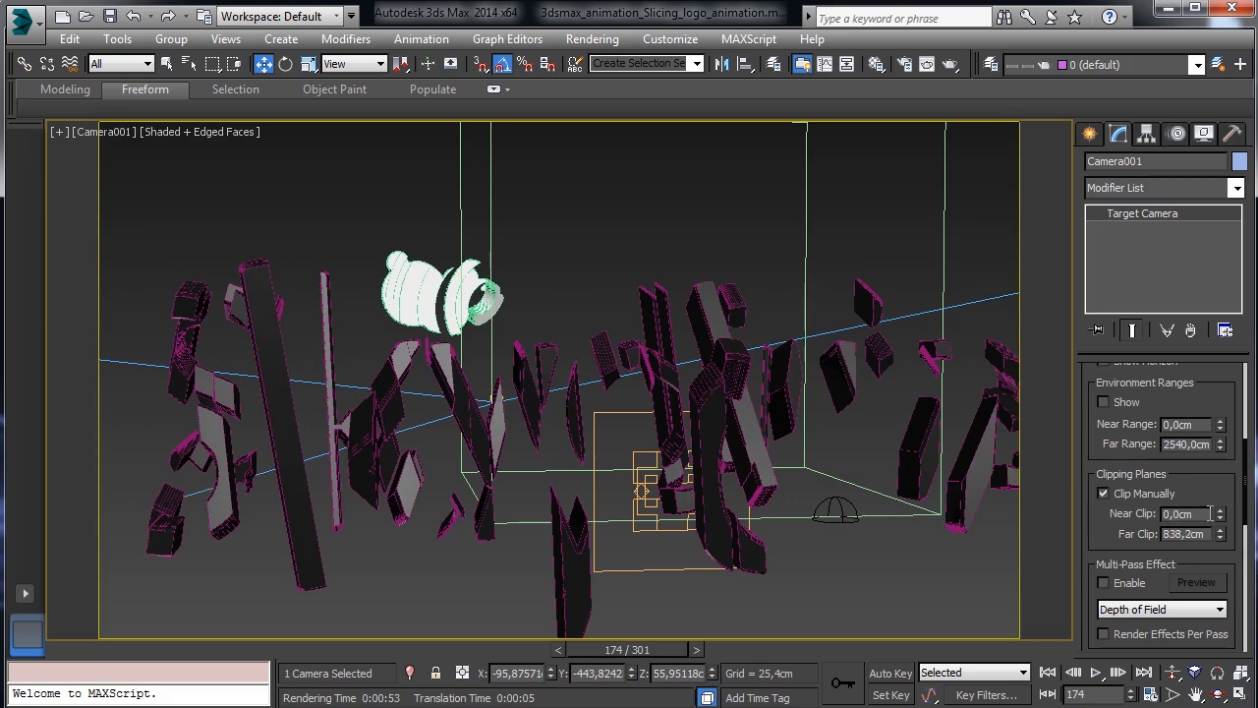
pyautogui.moveTo(1222, 519); pyautogui.dragTo(1217, 466)
# Scrub frames 0–136 to check the slicing, lower Near Clip, then disable Clip Manually.
pyautogui.click(112, 649)
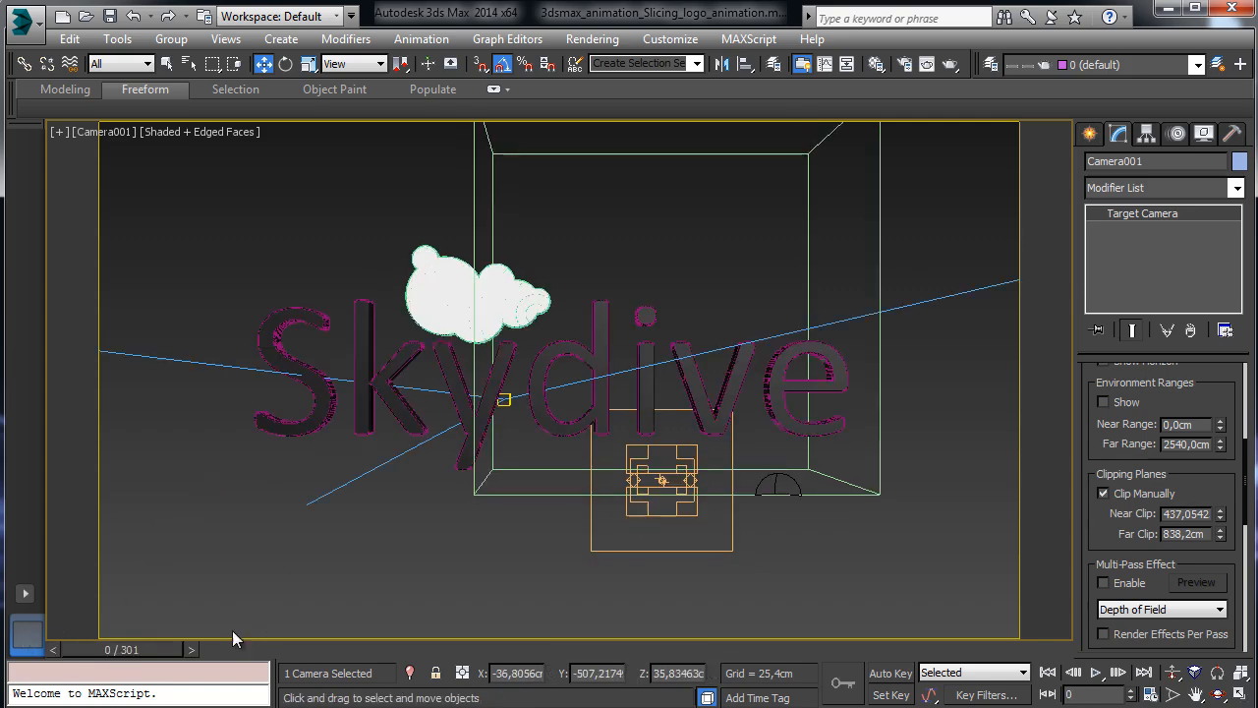
pyautogui.moveTo(163, 643); pyautogui.dragTo(397, 672)
pyautogui.press('w')
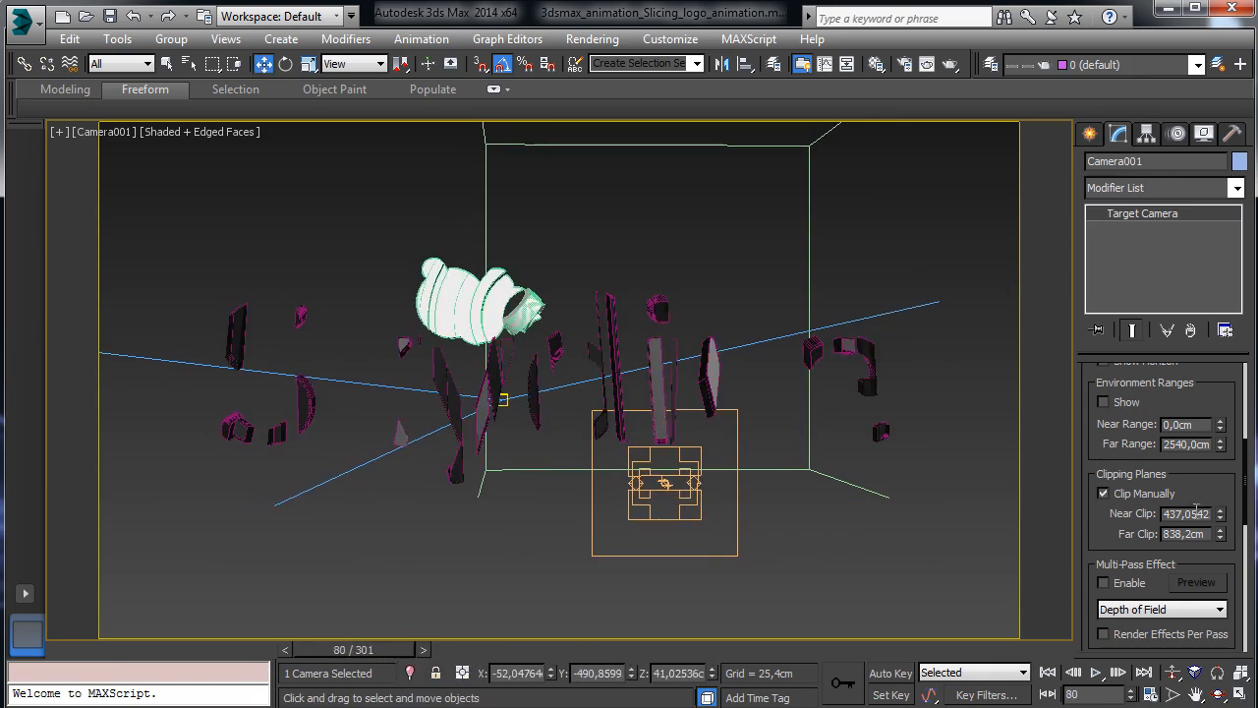
pyautogui.moveTo(1220, 514)
pyautogui.mouseDown()
pyautogui.moveTo(1219, 497)
pyautogui.moveTo(1221, 528)
pyautogui.mouseUp()
pyautogui.moveTo(343, 647); pyautogui.dragTo(593, 676)
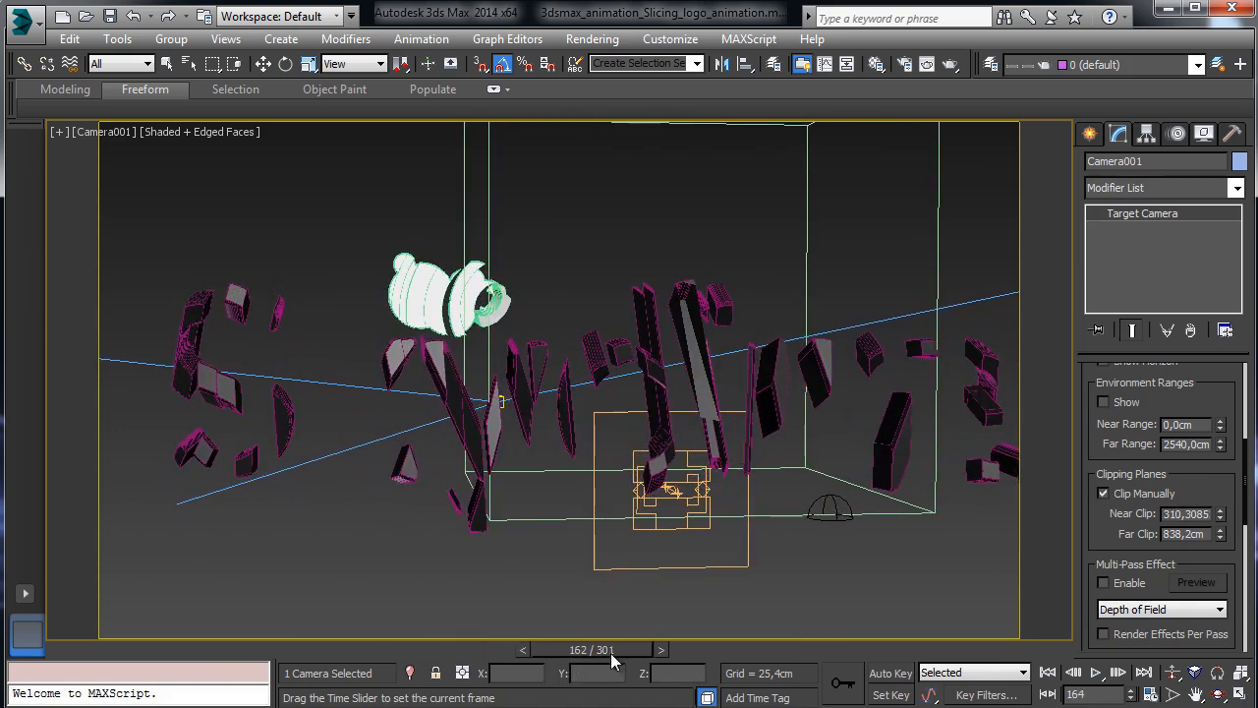
pyautogui.click(1126, 494)
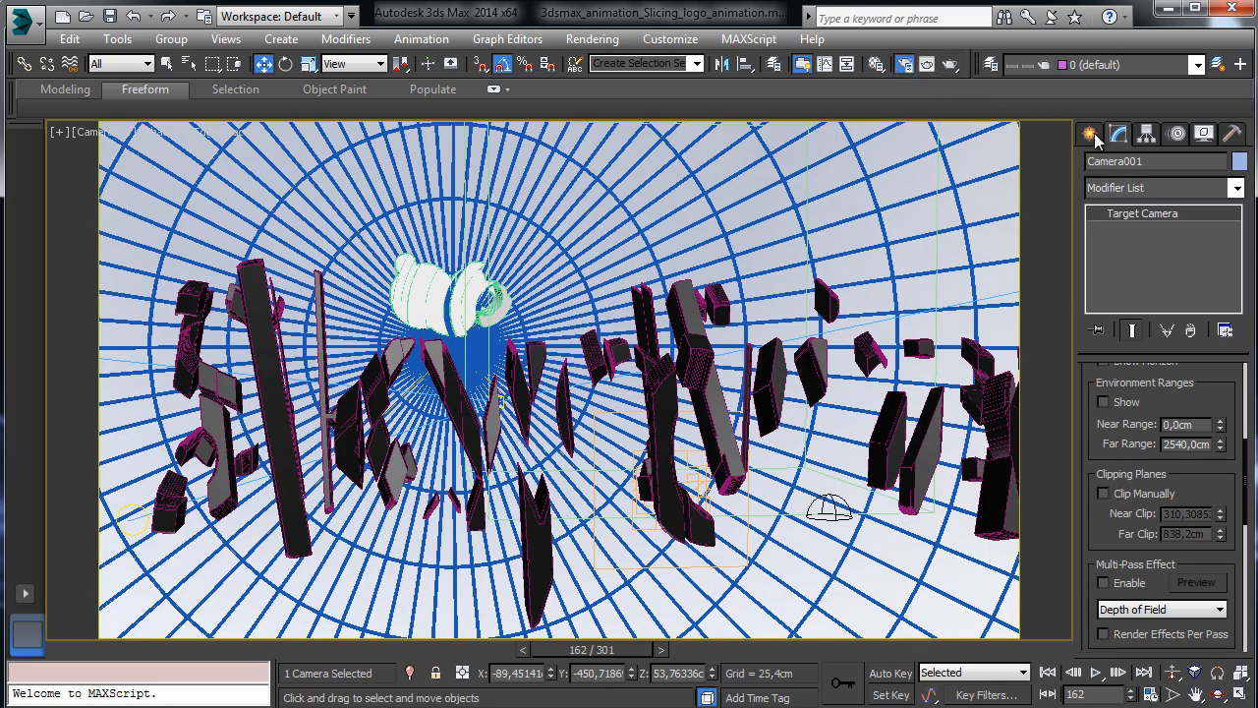
# Set the Z Depth render element's Z Min to 300 and Z Max to 800.
pyautogui.press('F10')
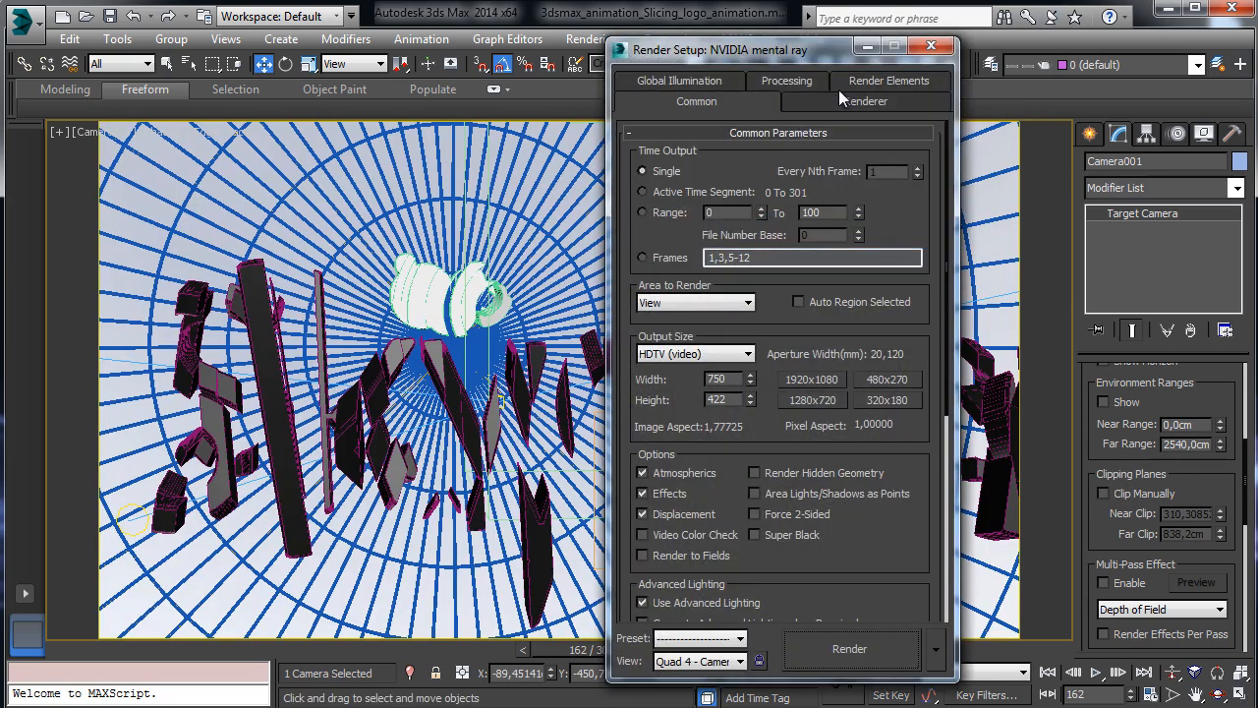
pyautogui.click(867, 81)
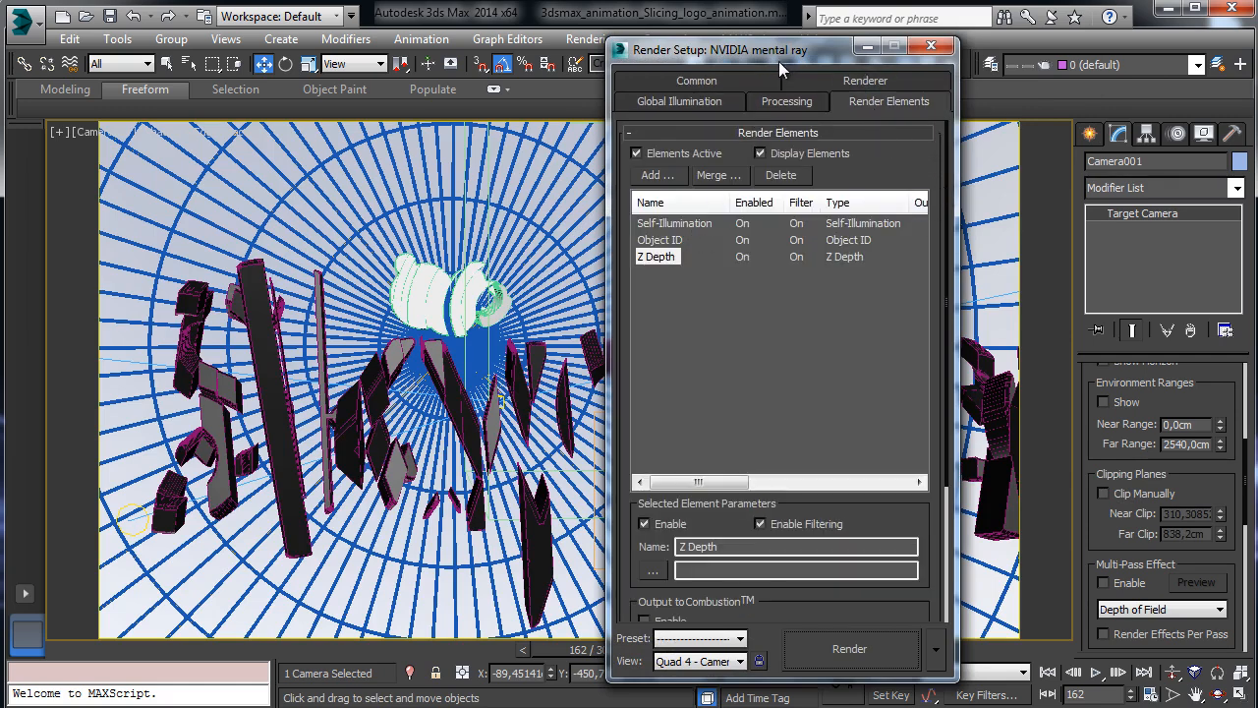
pyautogui.moveTo(778, 61); pyautogui.dragTo(576, 63)
pyautogui.scroll(-4, 678, 492)
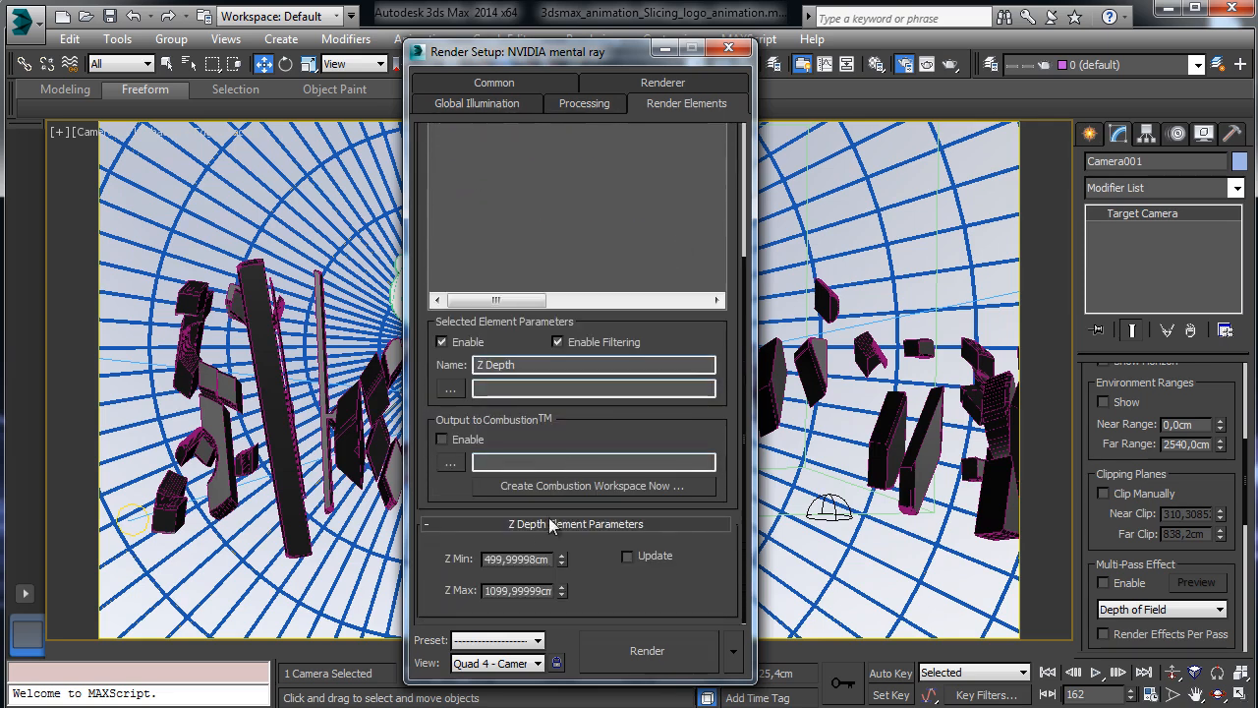
pyautogui.doubleClick(535, 558)
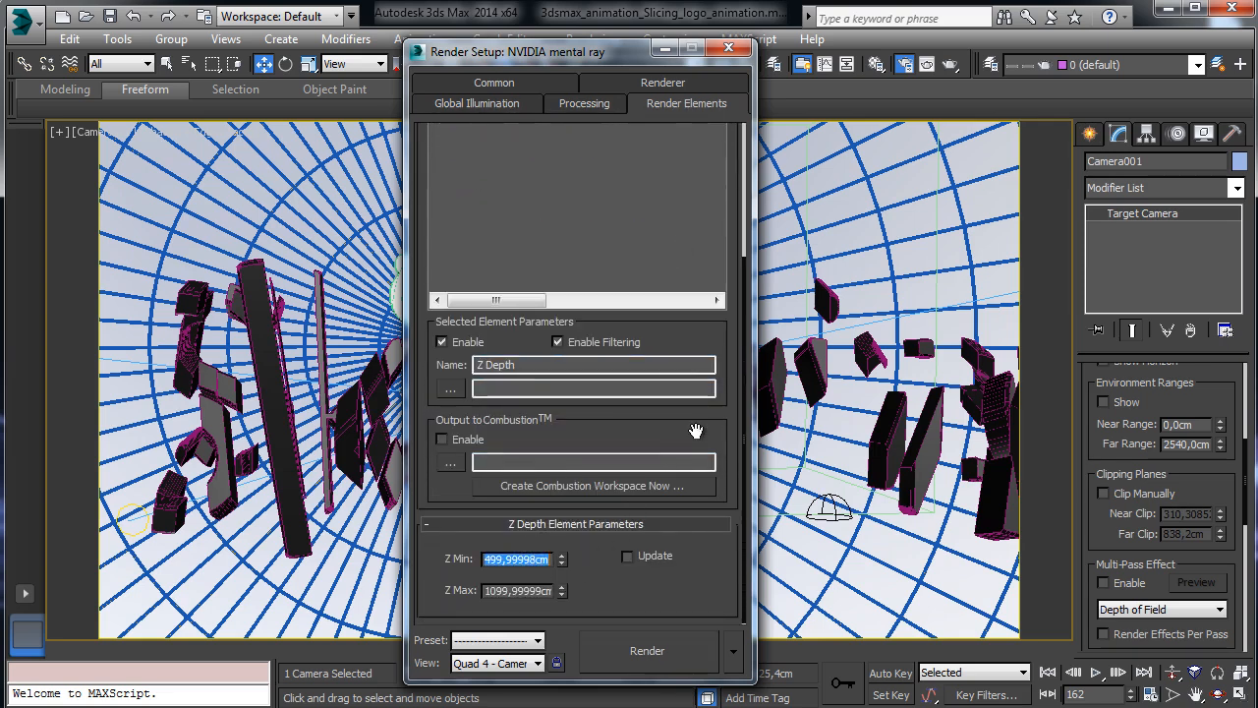
pyautogui.write('300,0cm')
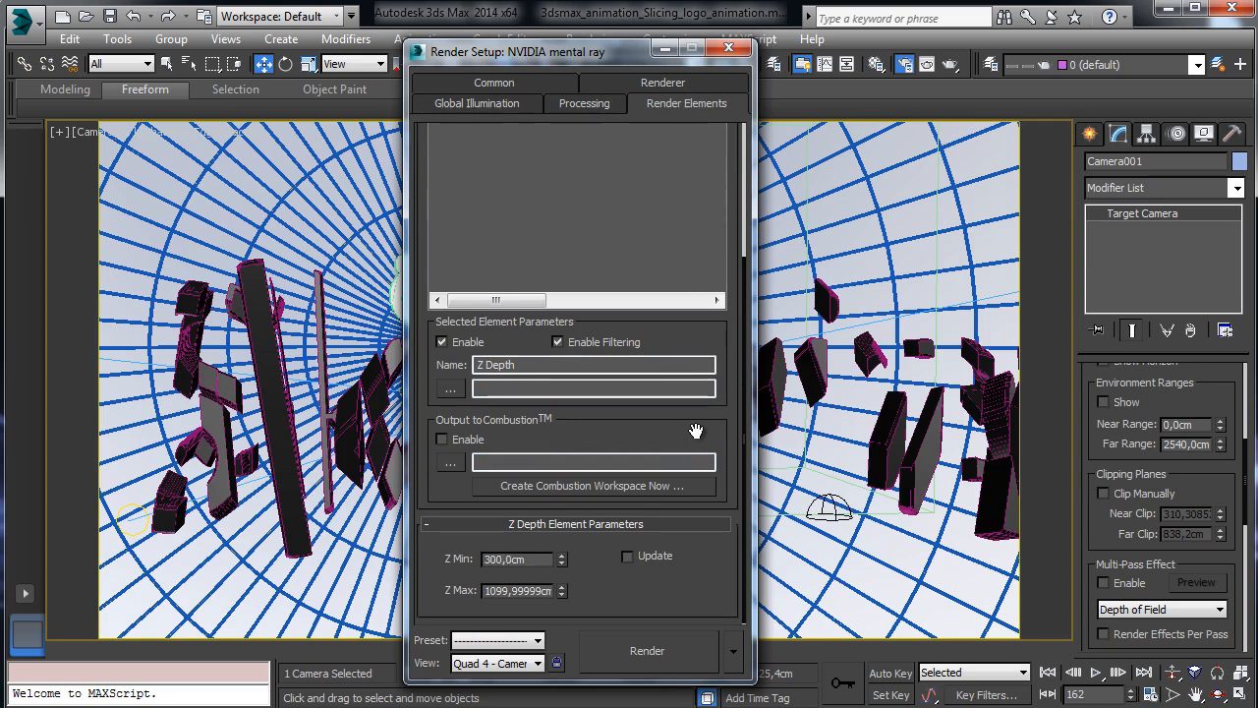
pyautogui.doubleClick(516, 590)
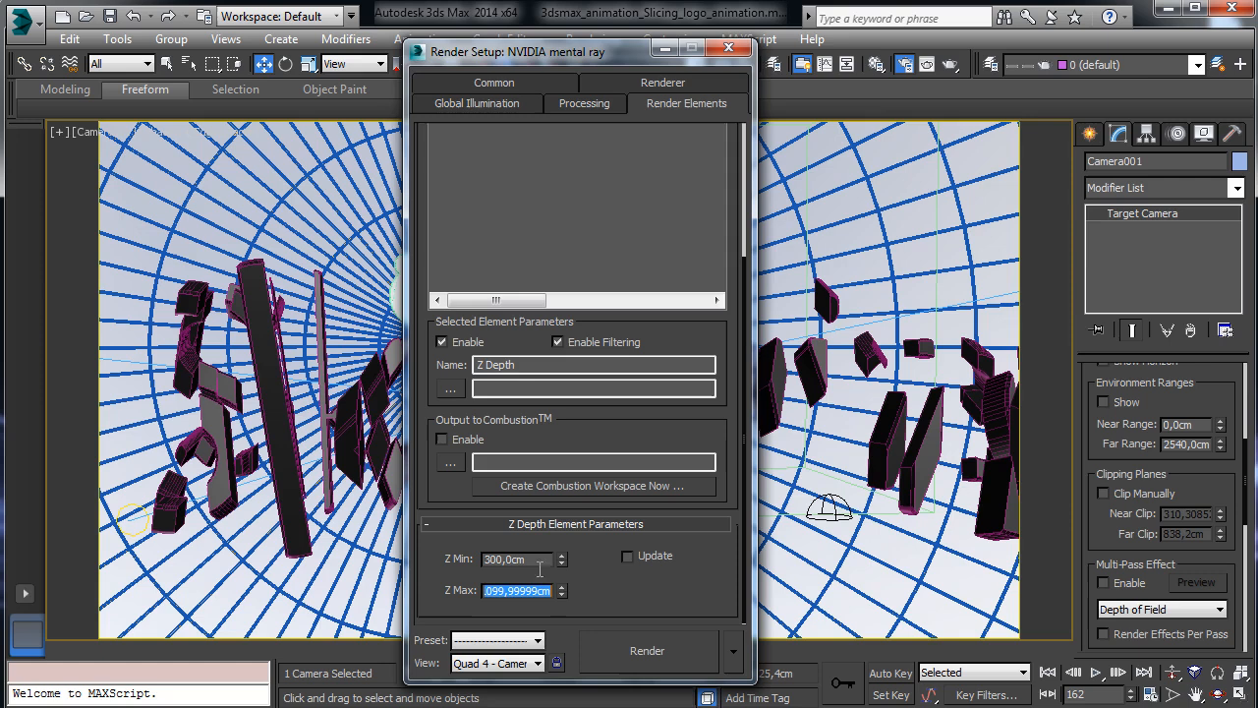
pyautogui.write('800')
pyautogui.press('Return')
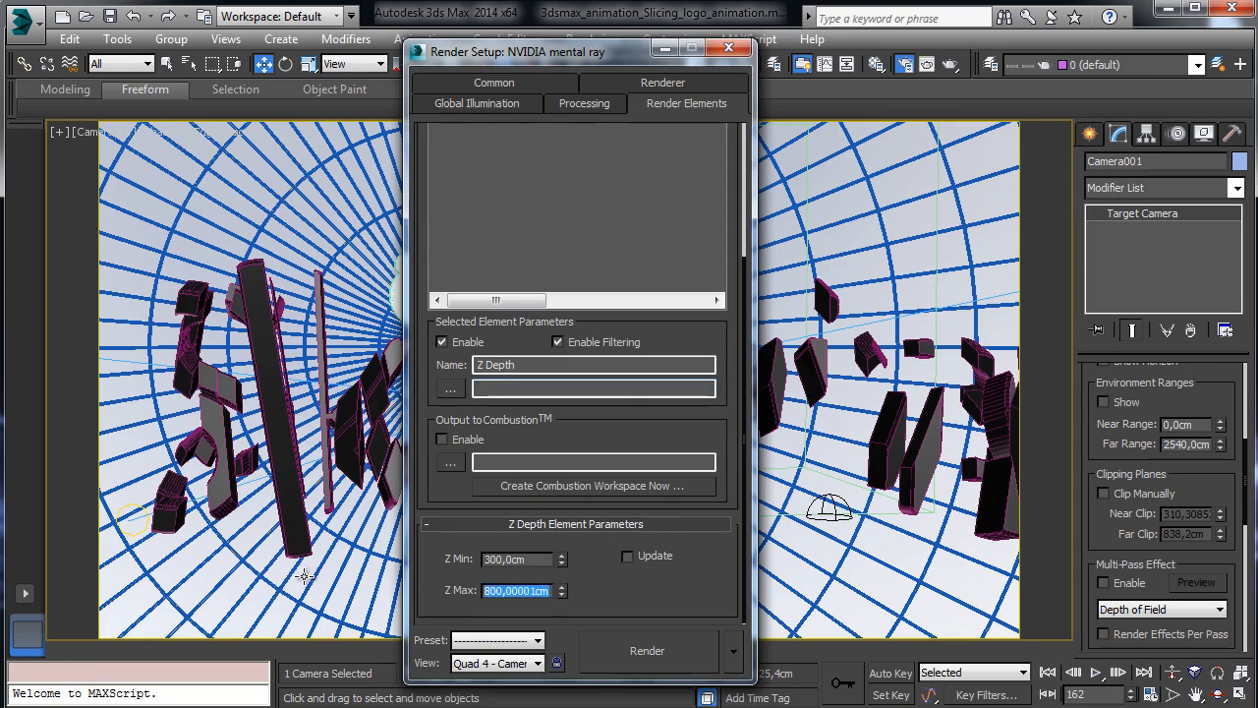
# Test-render frame 162, close all render windows, and advance the animation to frame 264.
pyautogui.click(620, 648)
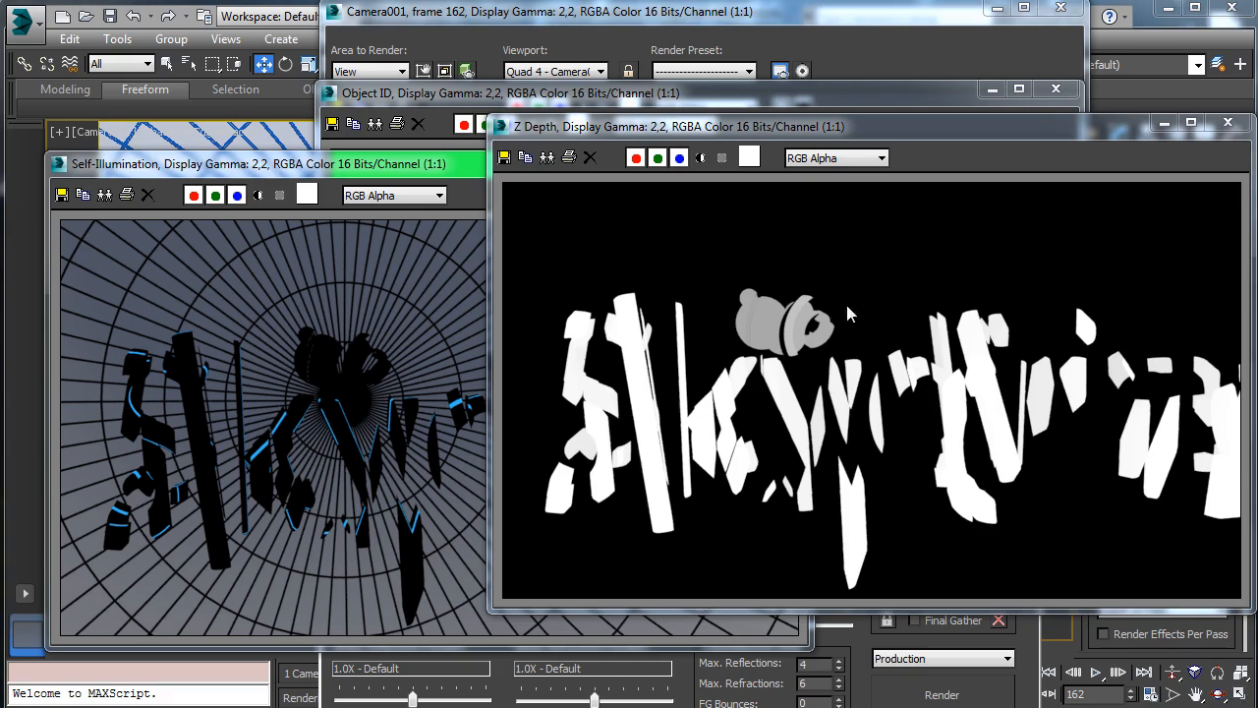
pyautogui.click(1228, 122)
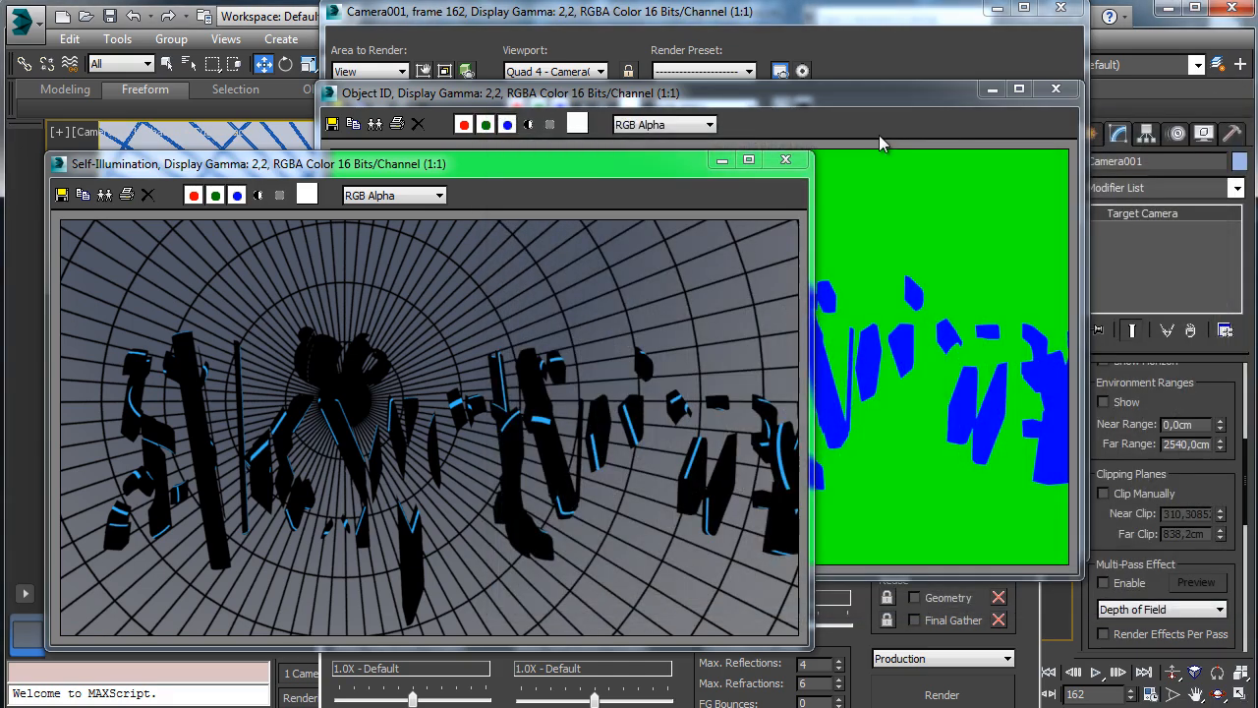
pyautogui.click(786, 159)
pyautogui.click(1055, 89)
pyautogui.click(1060, 8)
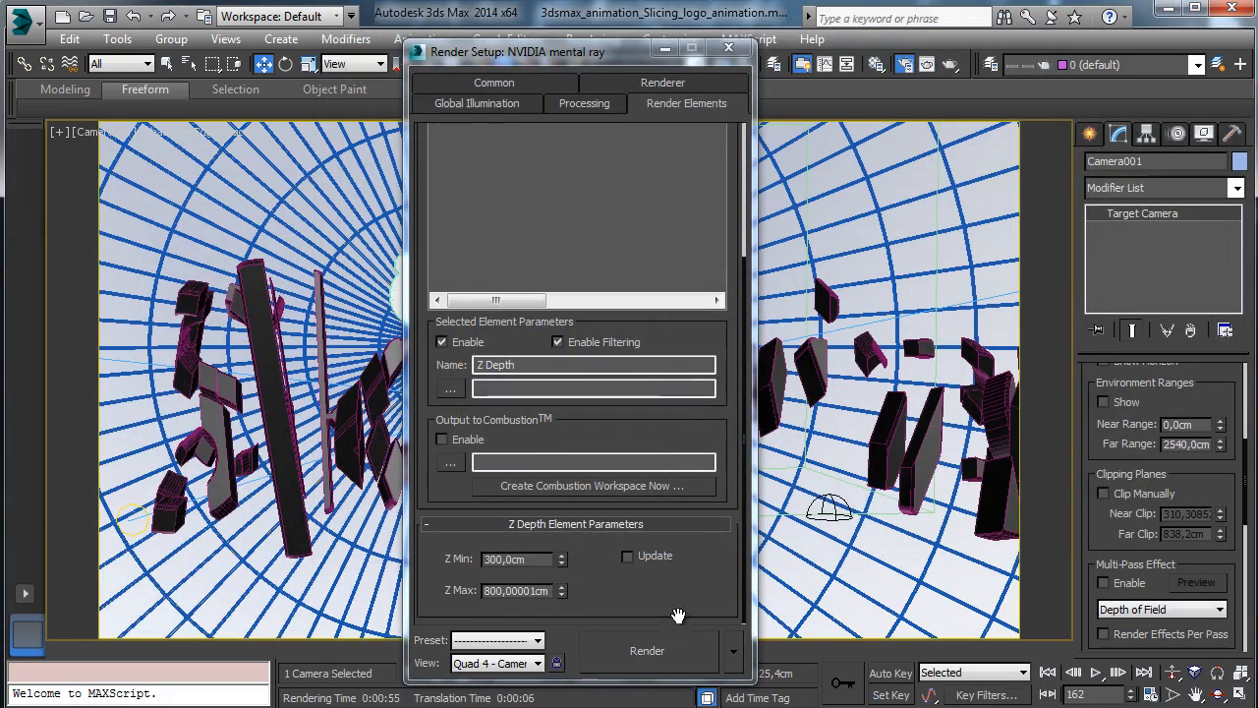
pyautogui.click(728, 48)
pyautogui.moveTo(625, 658); pyautogui.dragTo(924, 649)
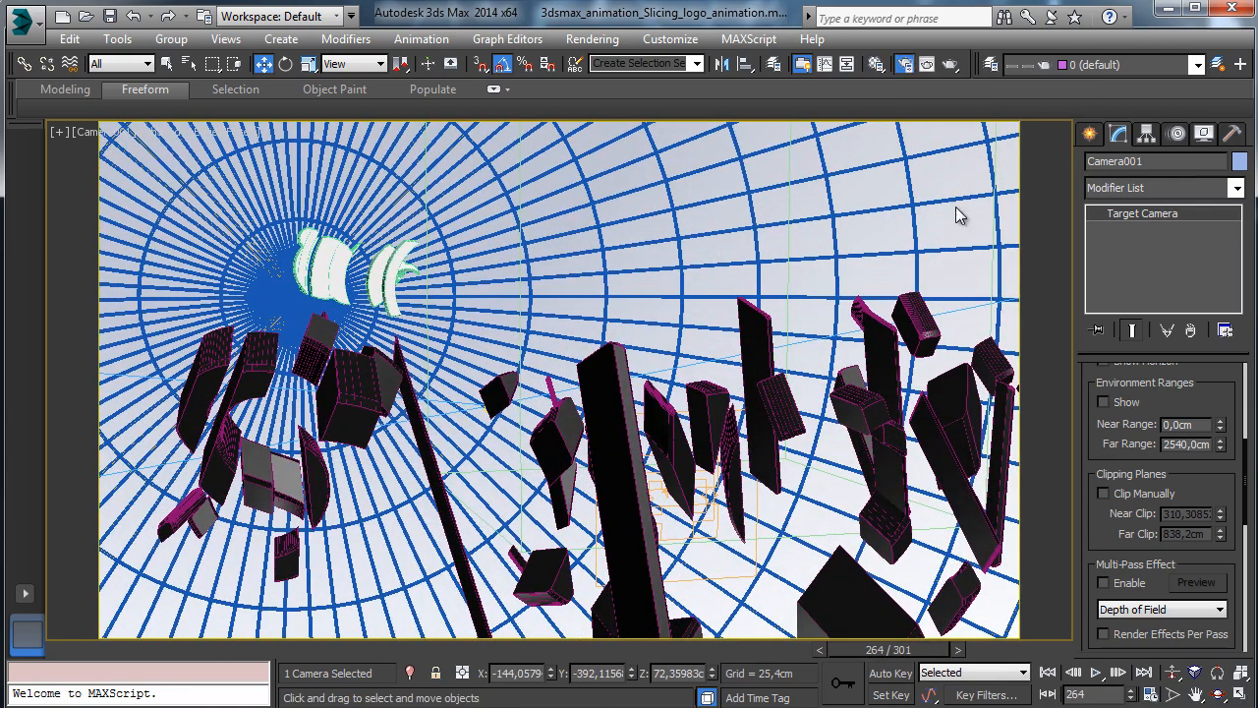
# Enter a smaller output Width and set mental ray Bucket Width to 24.
pyautogui.press('F10')
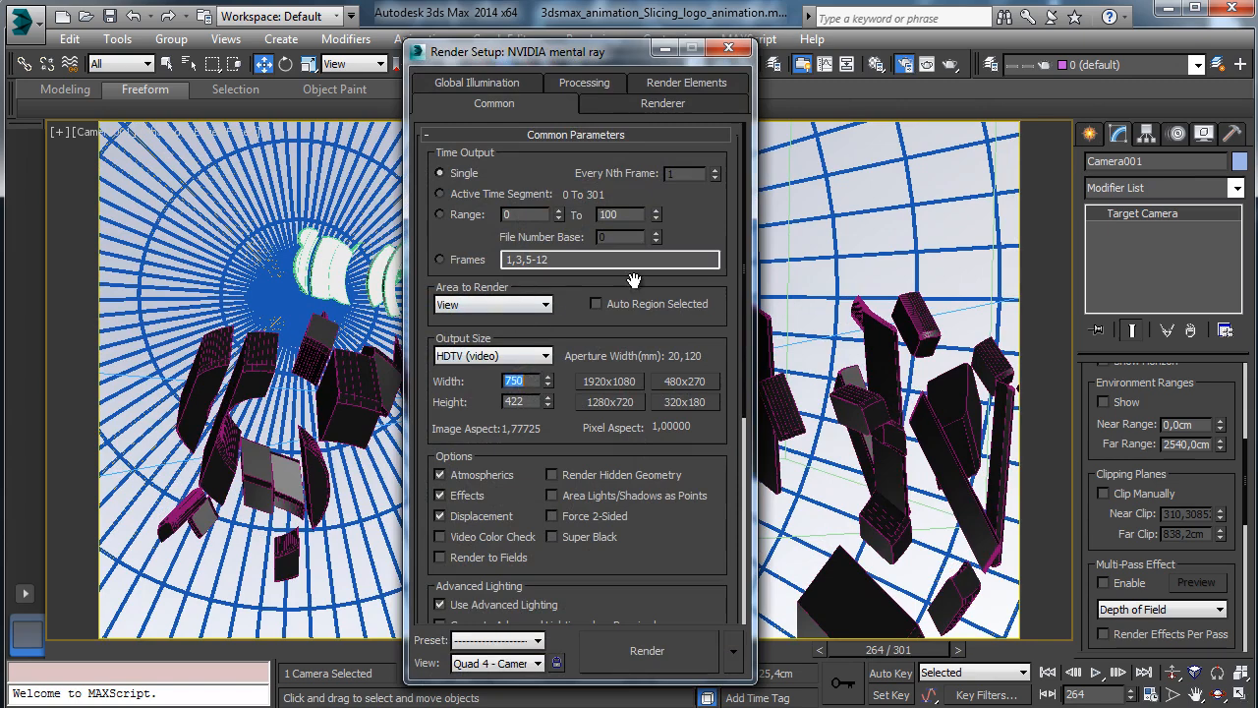
pyautogui.write('400')
pyautogui.click(609, 104)
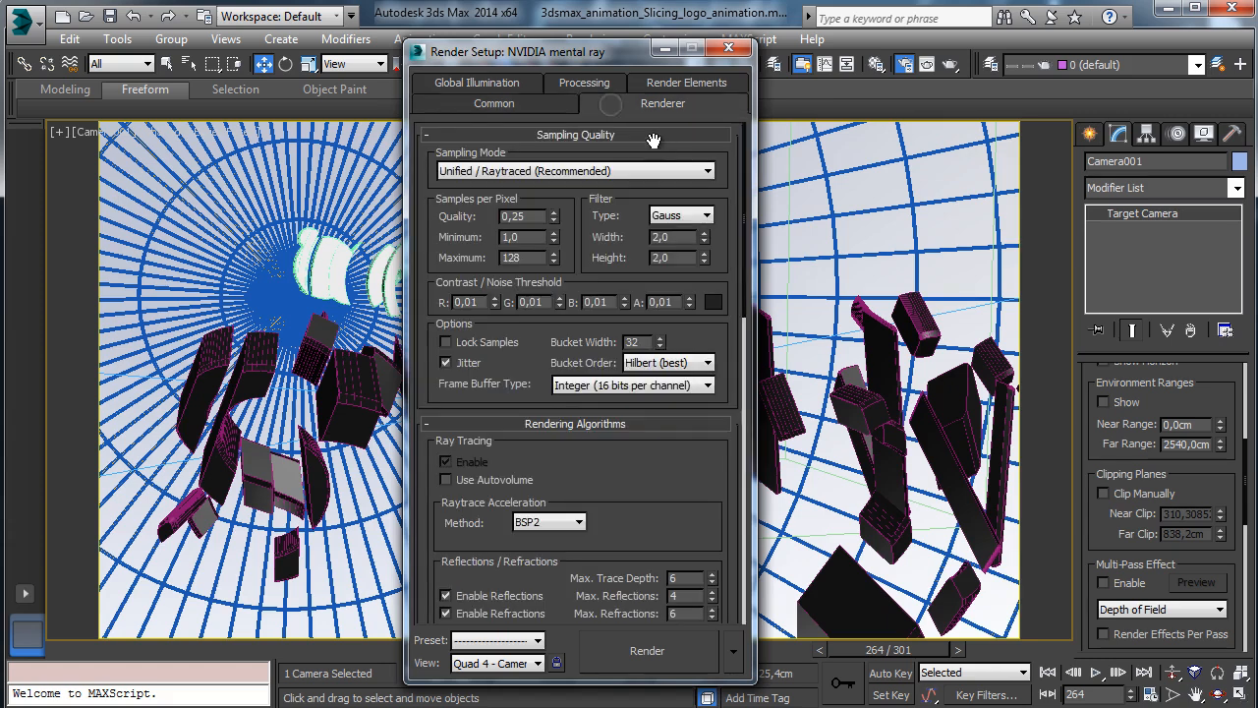
pyautogui.doubleClick(637, 342)
# Test-render frame 264 and close the Self-Illumination, Object ID, Z Depth and frame windows.
pyautogui.click(666, 660)
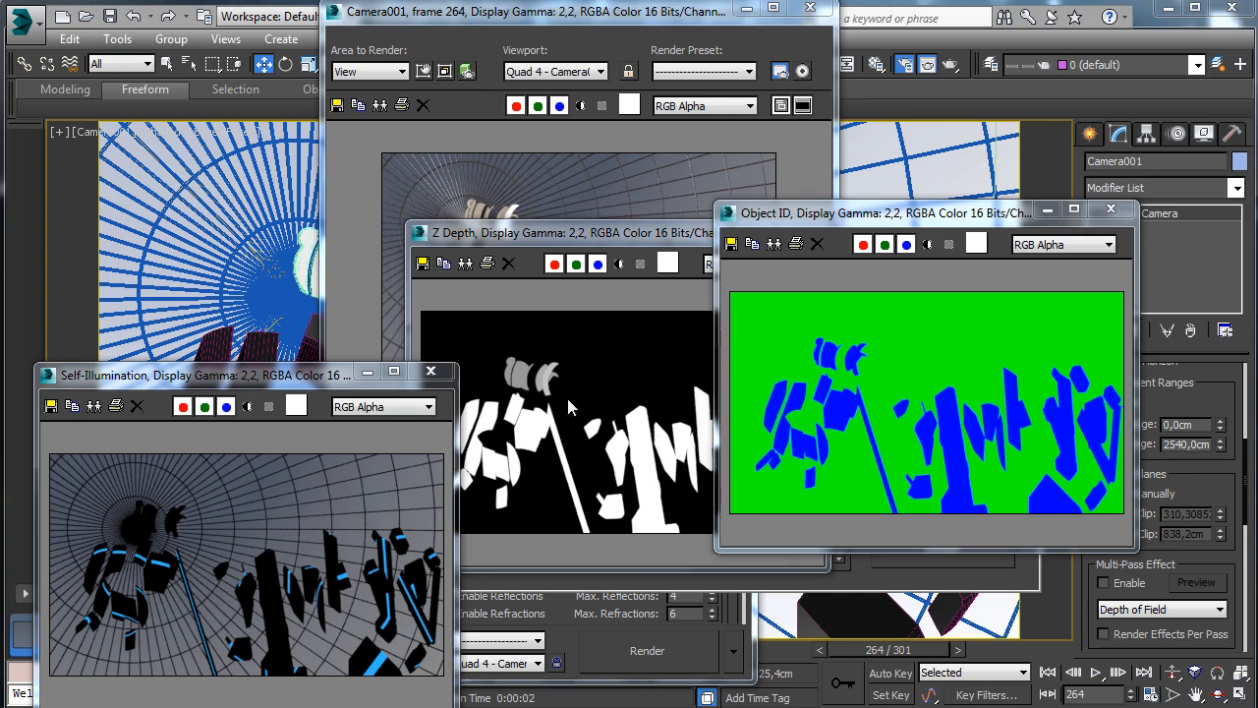
pyautogui.click(431, 371)
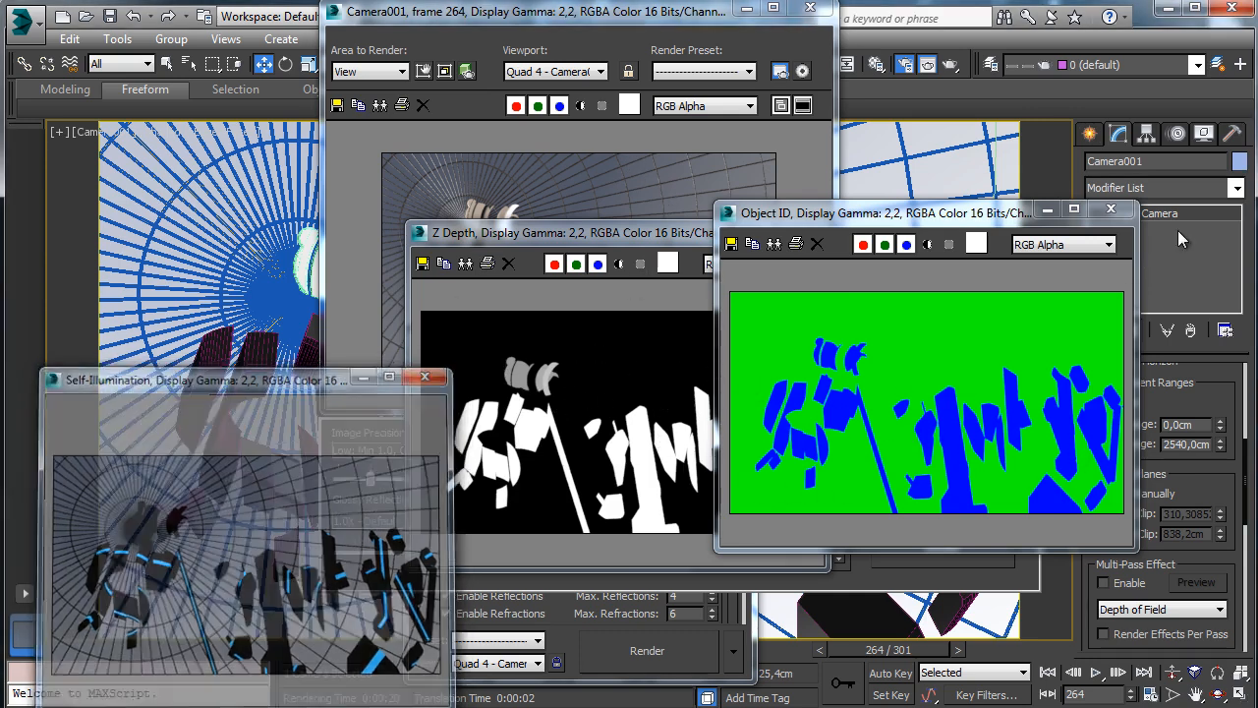
pyautogui.click(1109, 214)
pyautogui.click(814, 233)
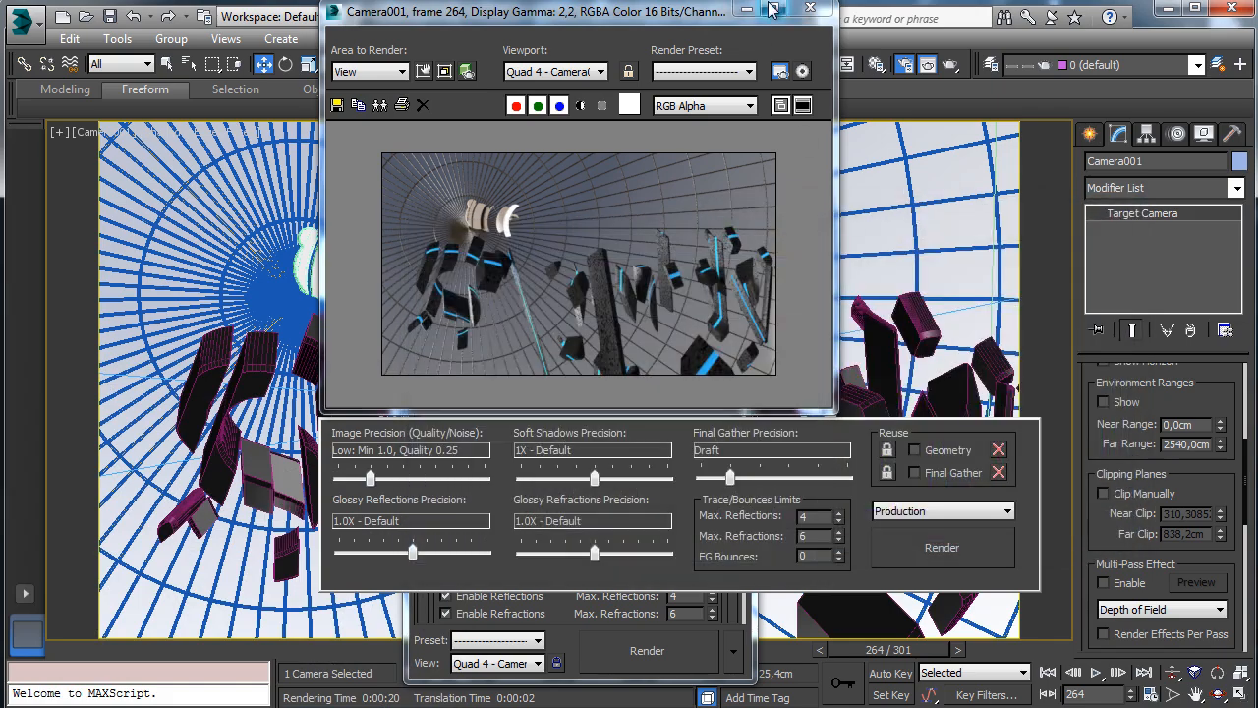
pyautogui.click(798, 12)
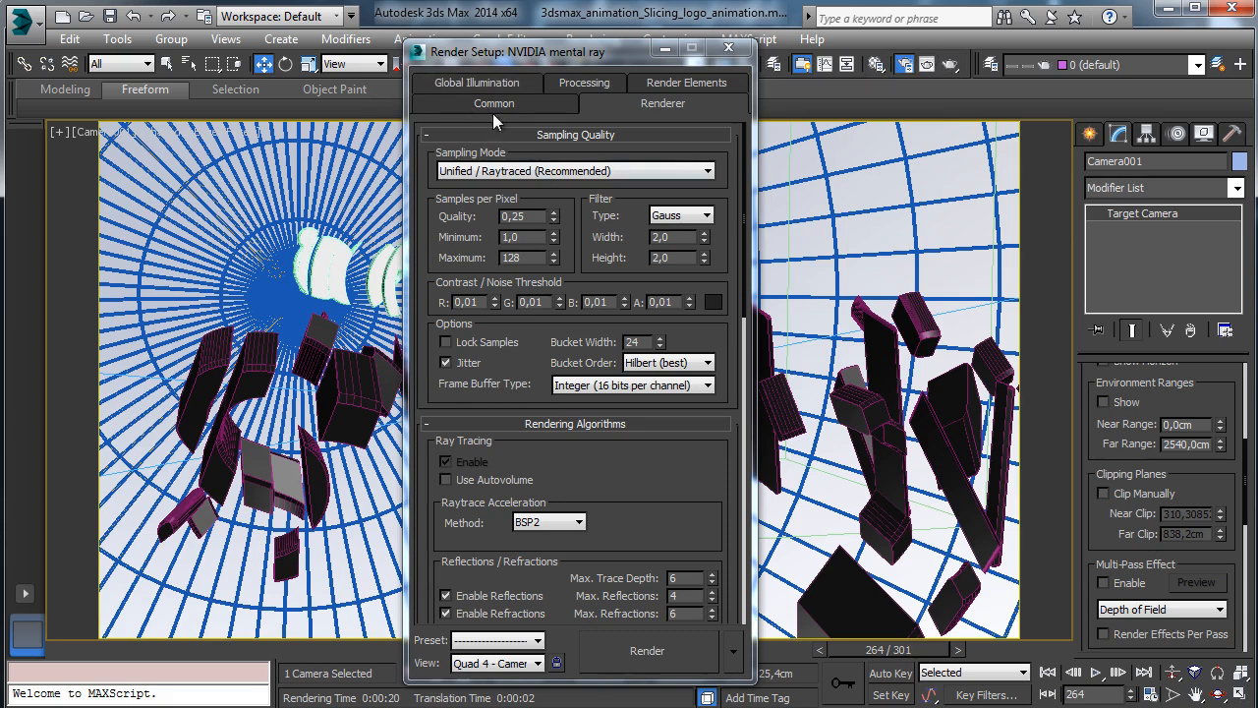
# Switch sampling to Classic/Raytraced with Min 1, Max 16 samples and a Mitchell filter.
pyautogui.click(553, 172)
pyautogui.click(521, 201)
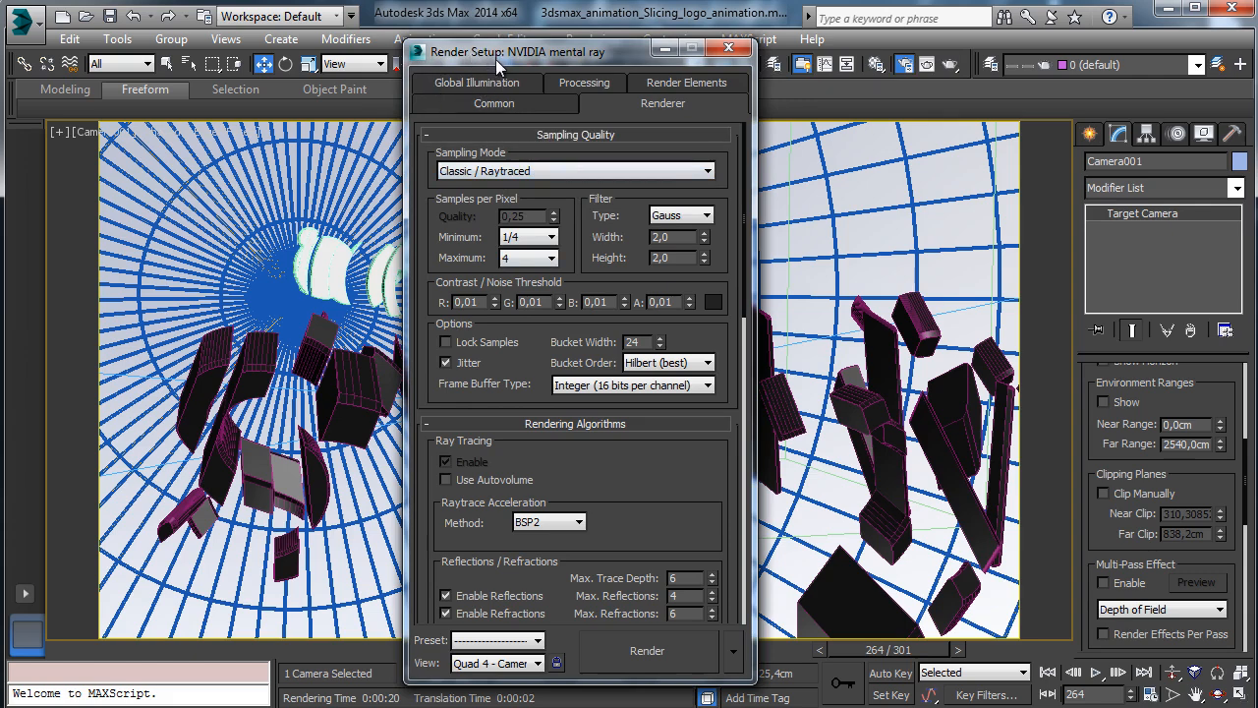
pyautogui.hotkey('ctrl', 's')
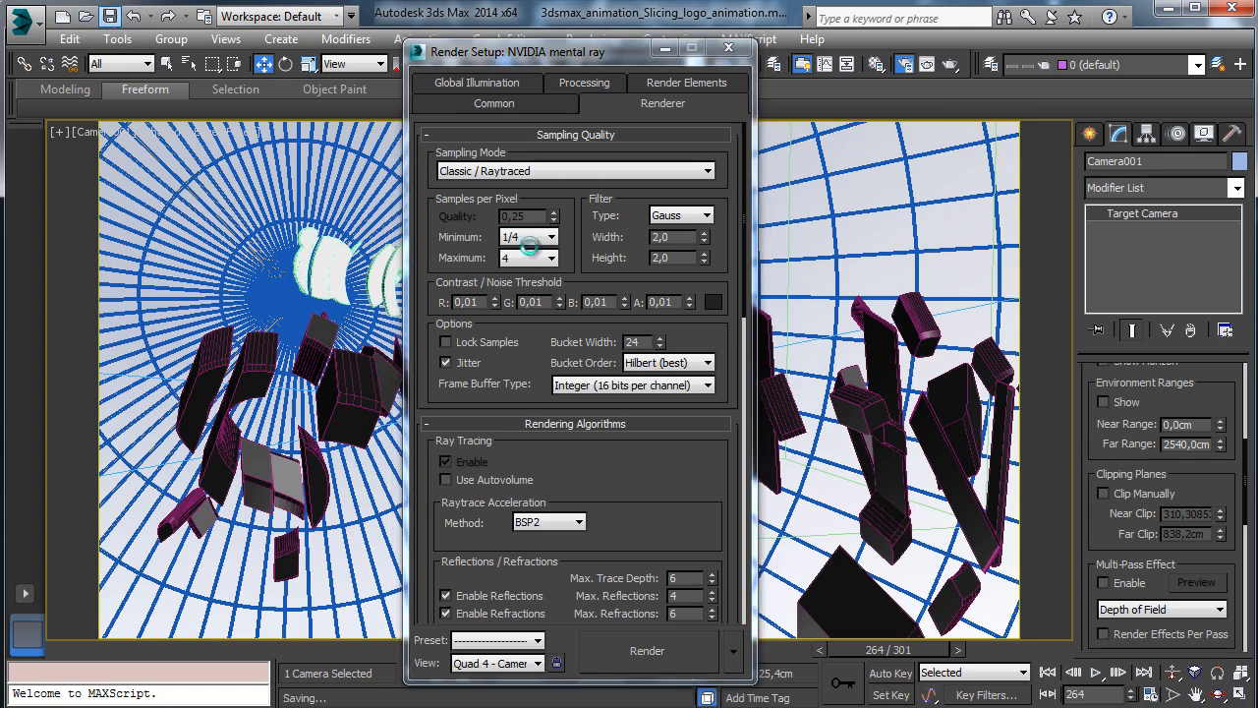
pyautogui.click(534, 258)
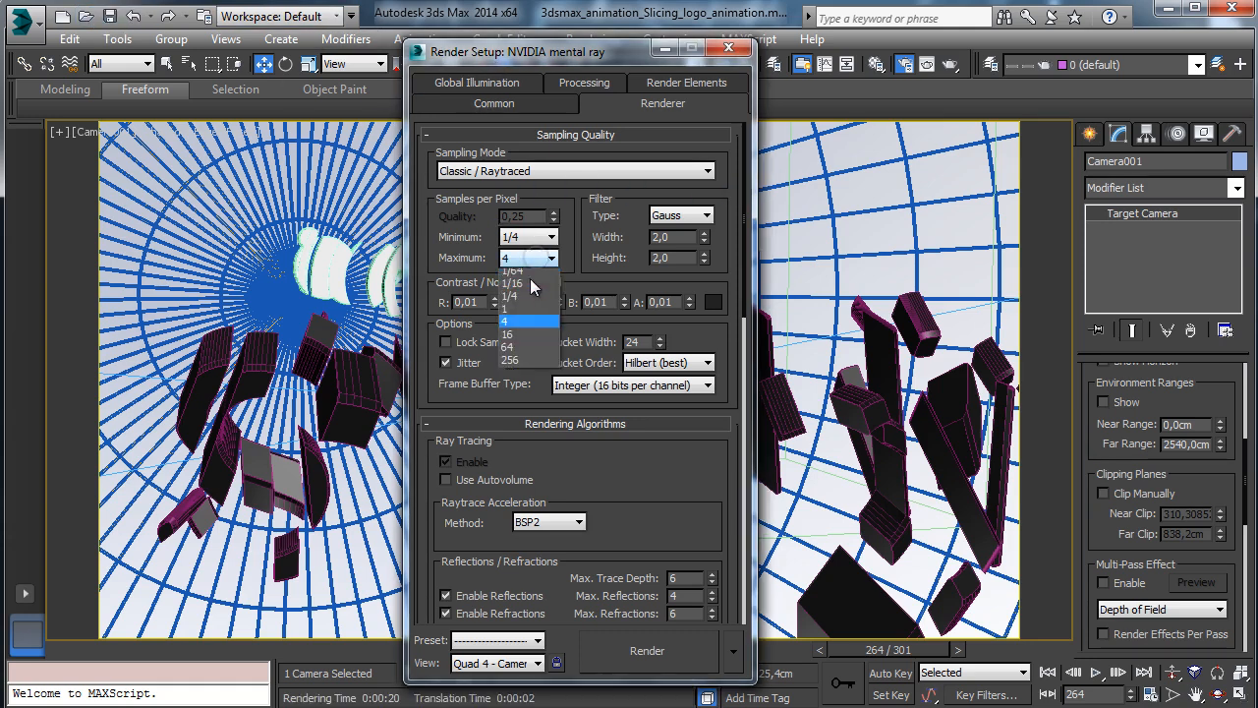
pyautogui.click(523, 330)
pyautogui.click(536, 237)
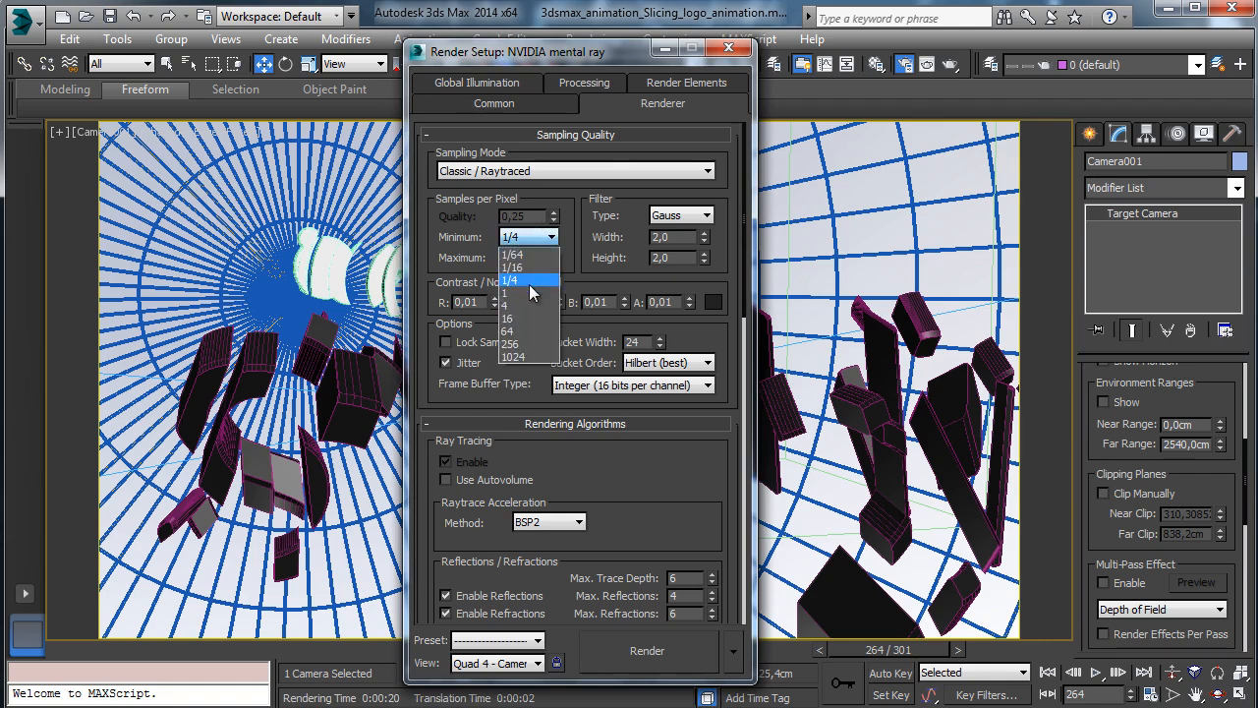
pyautogui.click(526, 292)
pyautogui.scroll(-2, 677, 489)
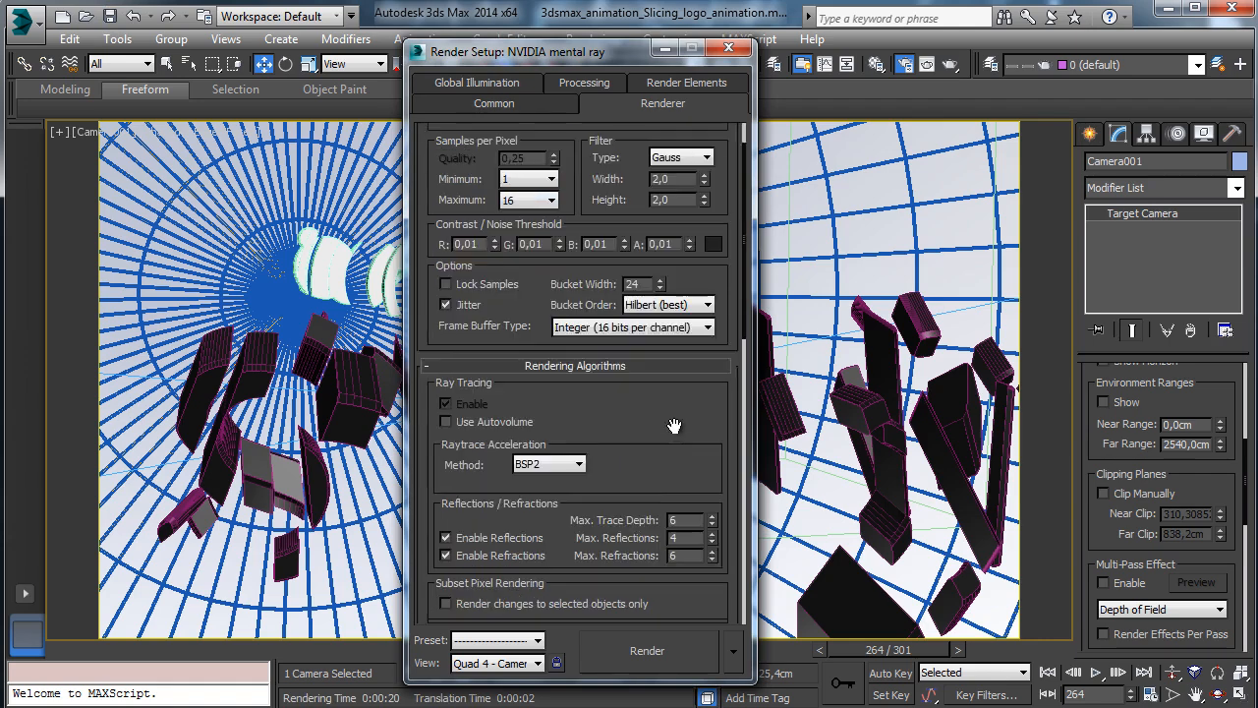
pyautogui.click(700, 140)
pyautogui.click(681, 197)
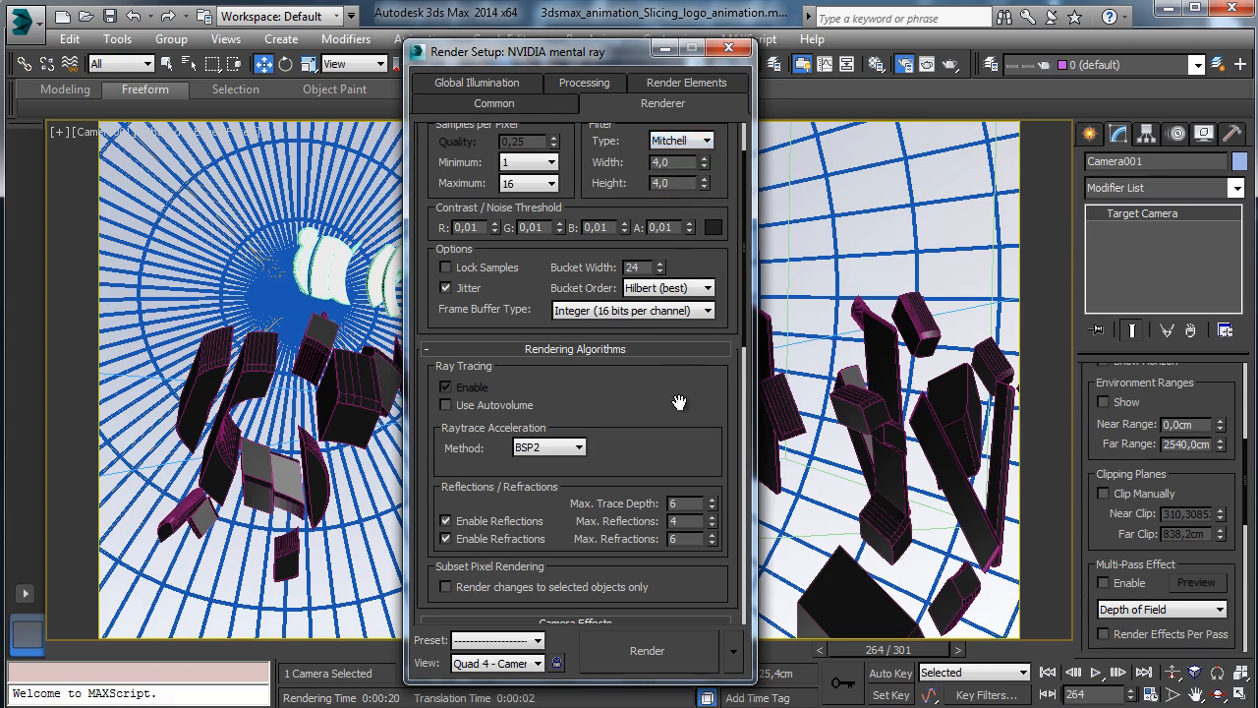
pyautogui.moveTo(677, 402); pyautogui.dragTo(625, 138)
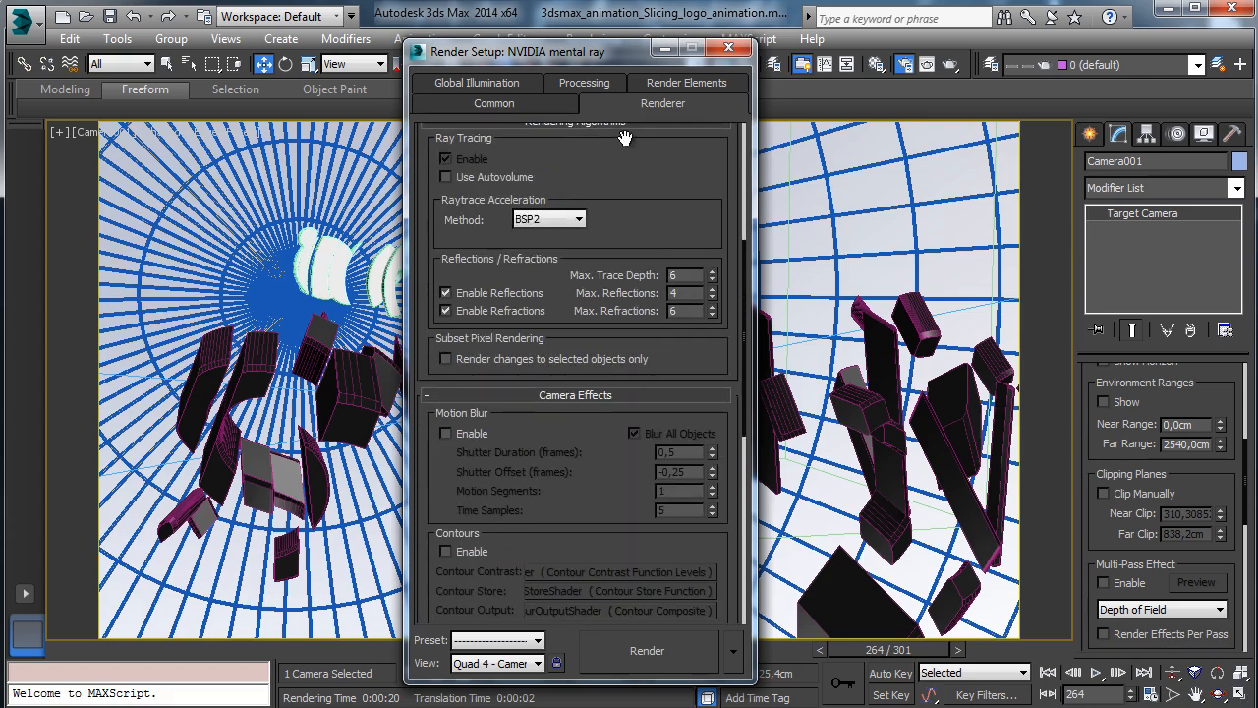
# Raise Final Gather precision to Medium with 1 diffuse bounce.
pyautogui.click(505, 105)
pyautogui.click(518, 87)
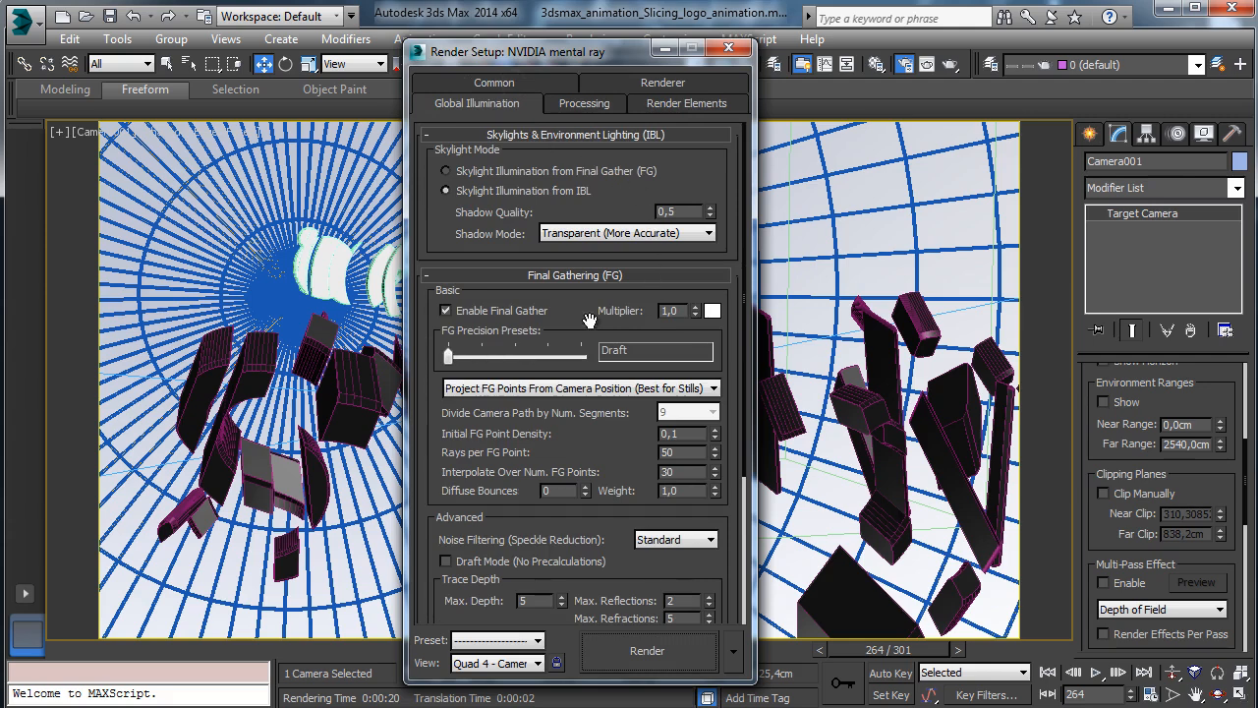
pyautogui.moveTo(450, 360); pyautogui.dragTo(515, 360)
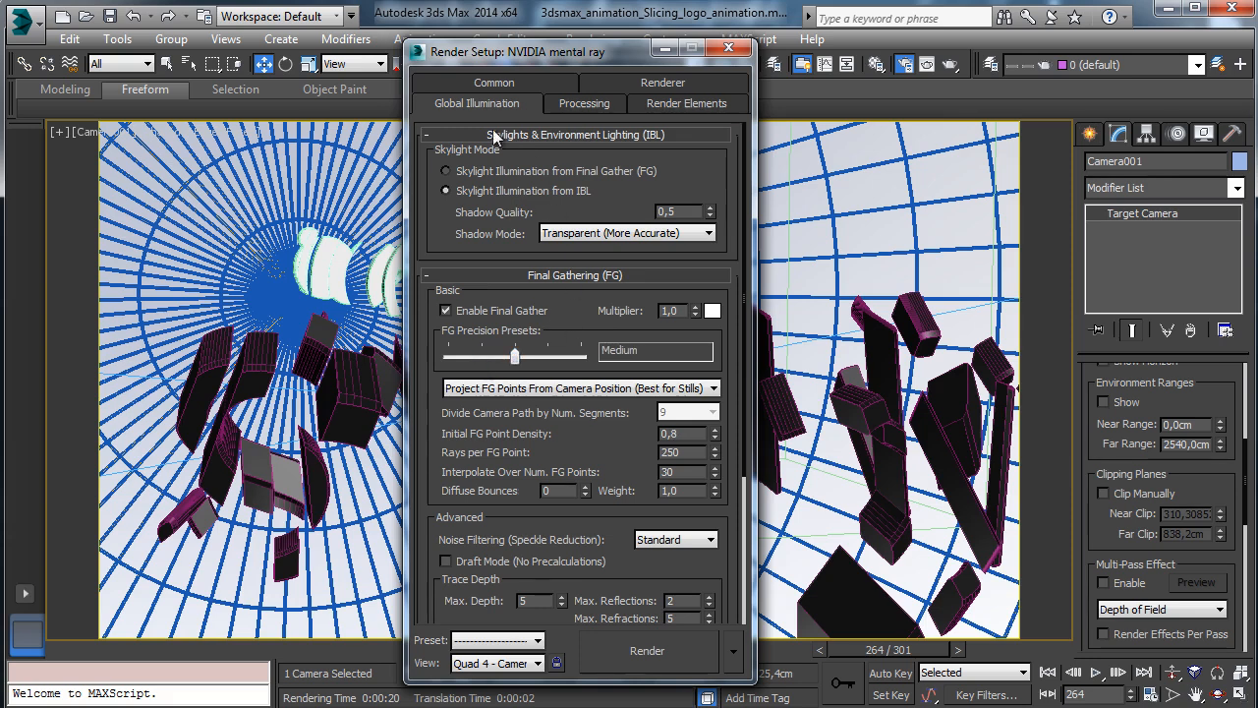
pyautogui.click(586, 487)
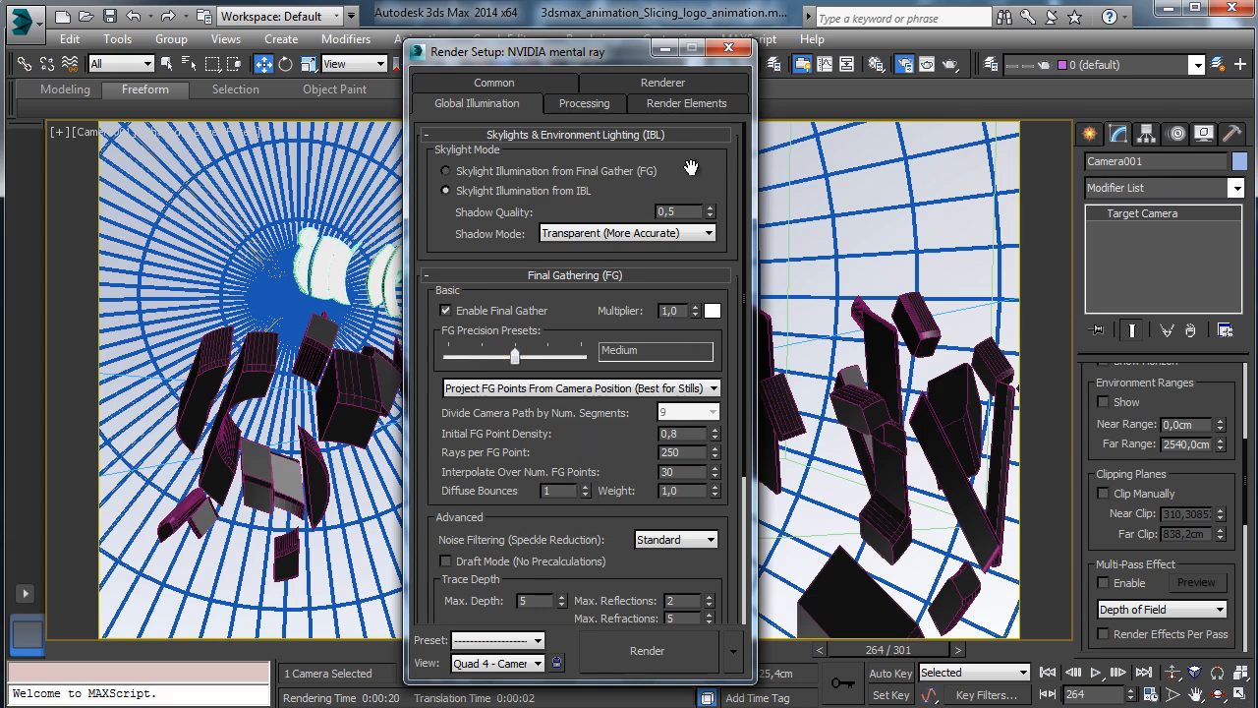
# Set the output size to 1280x720 and save the scene.
pyautogui.click(486, 84)
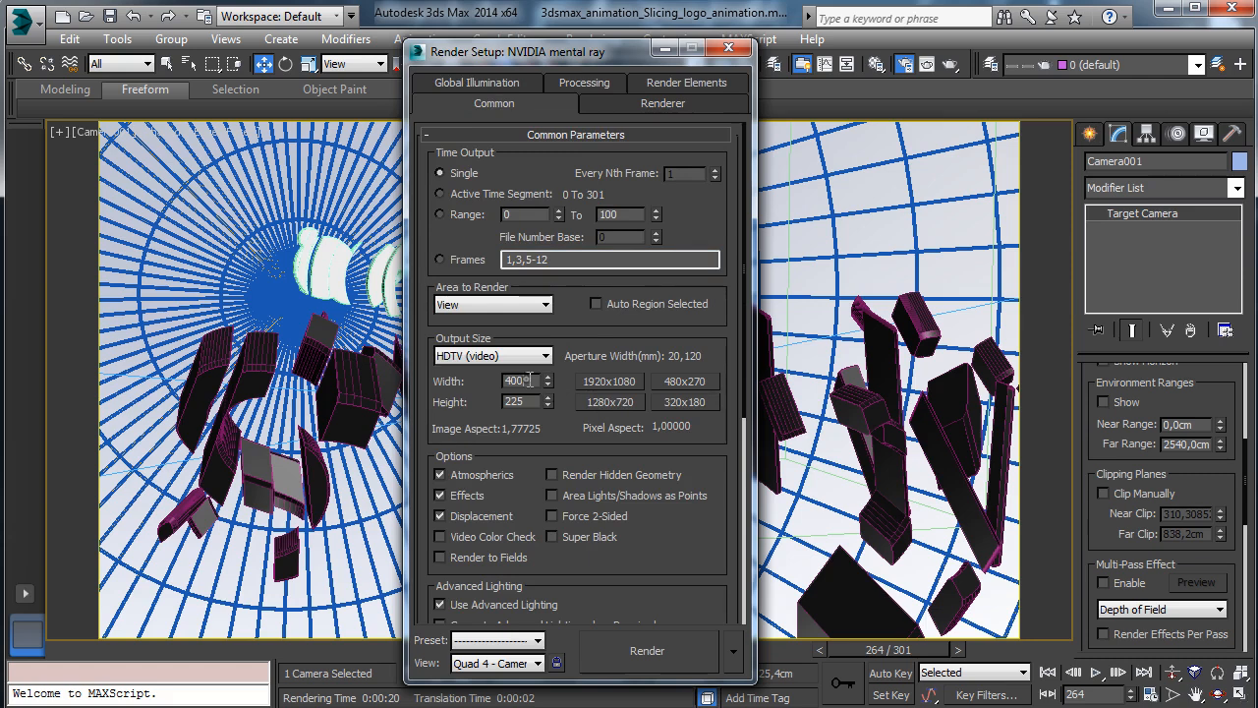
pyautogui.click(610, 402)
pyautogui.click(111, 18)
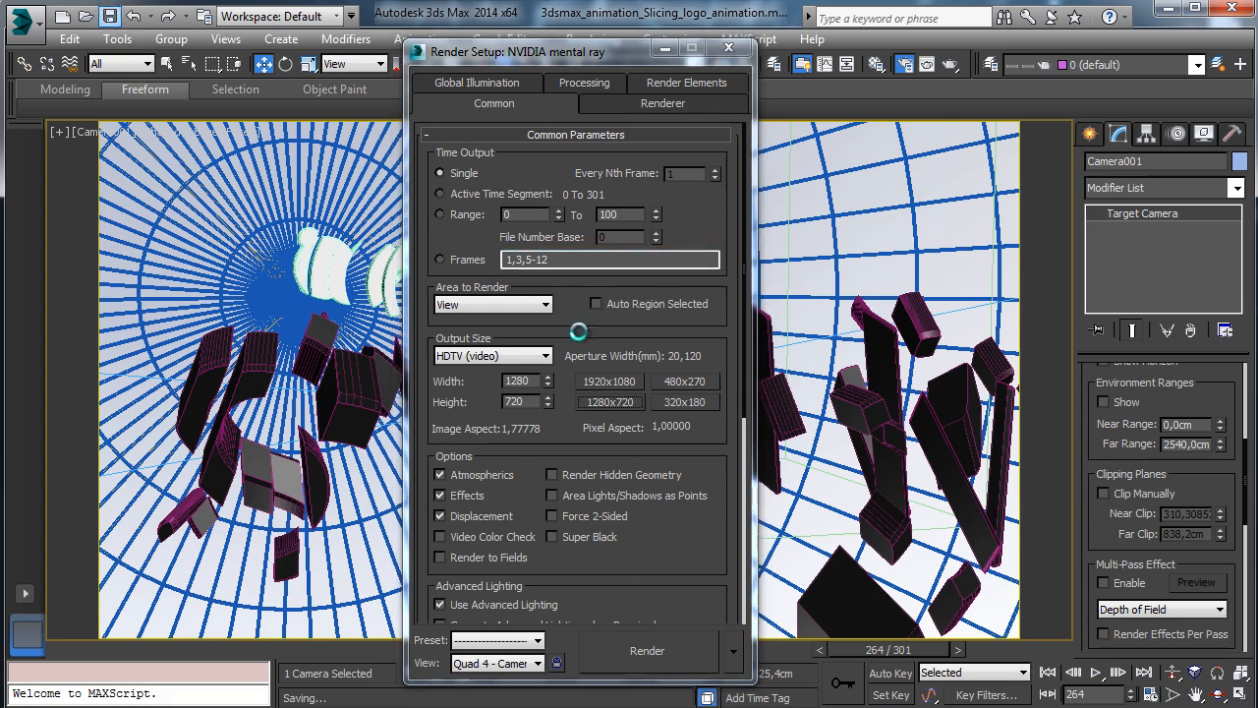
# Render the final 1280x720 frame 264, inspect the result, and close the frame window.
pyautogui.click(643, 651)
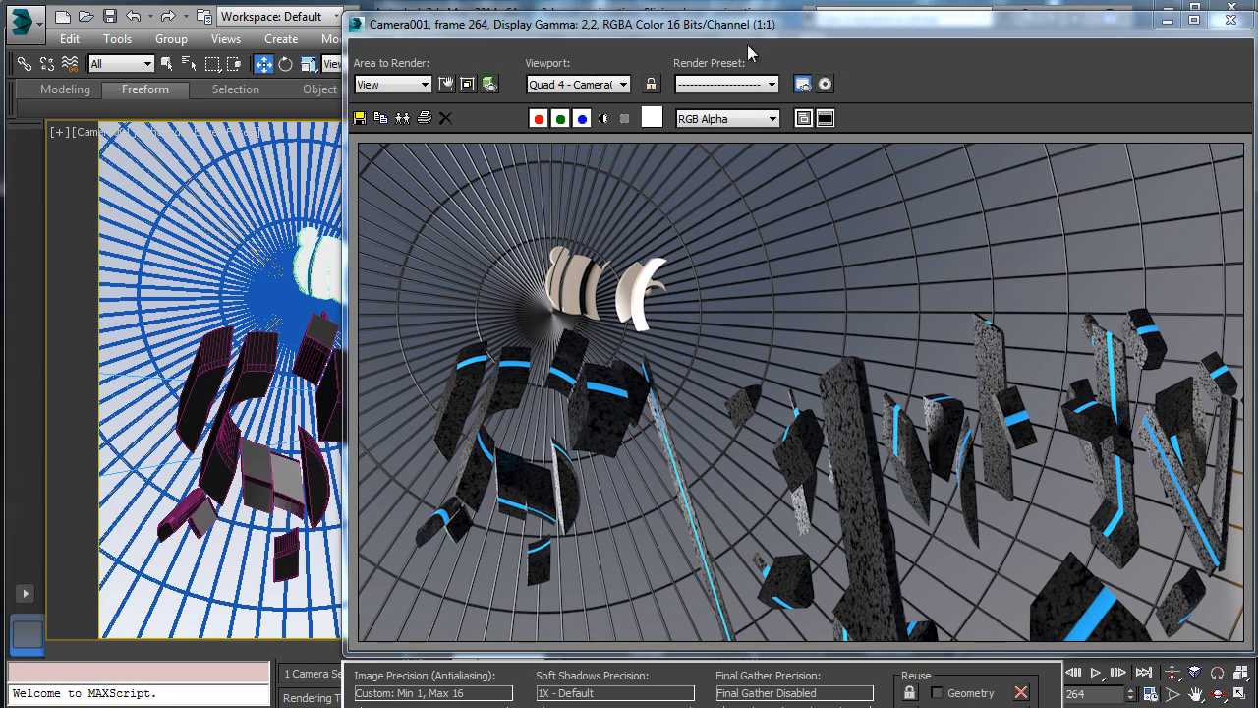
pyautogui.moveTo(747, 27); pyautogui.dragTo(615, 23)
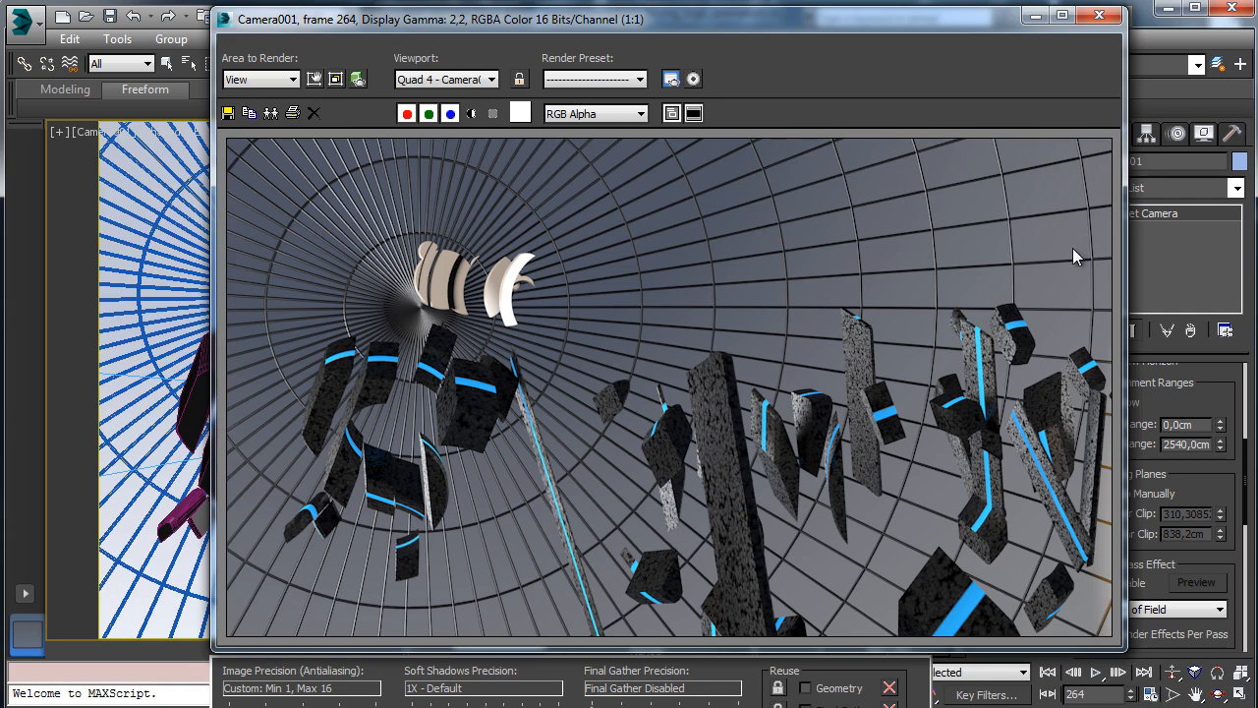
pyautogui.click(1099, 15)
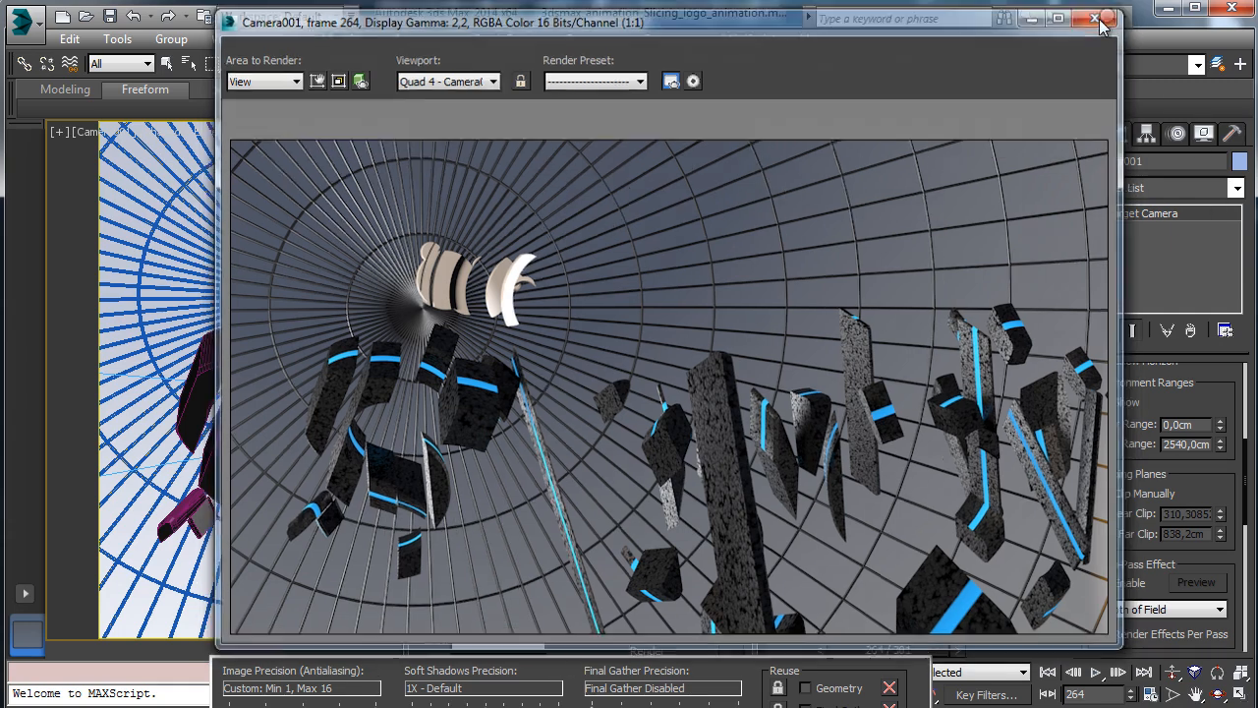